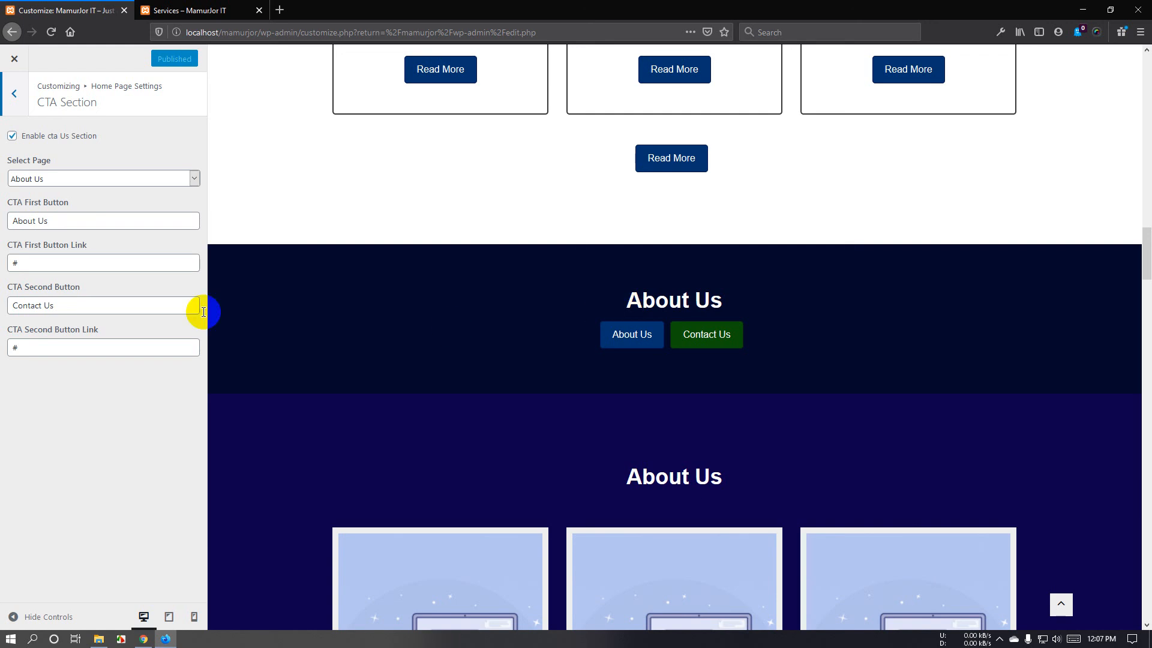
{"action": "left_click", "coordinate": [113, 181]}
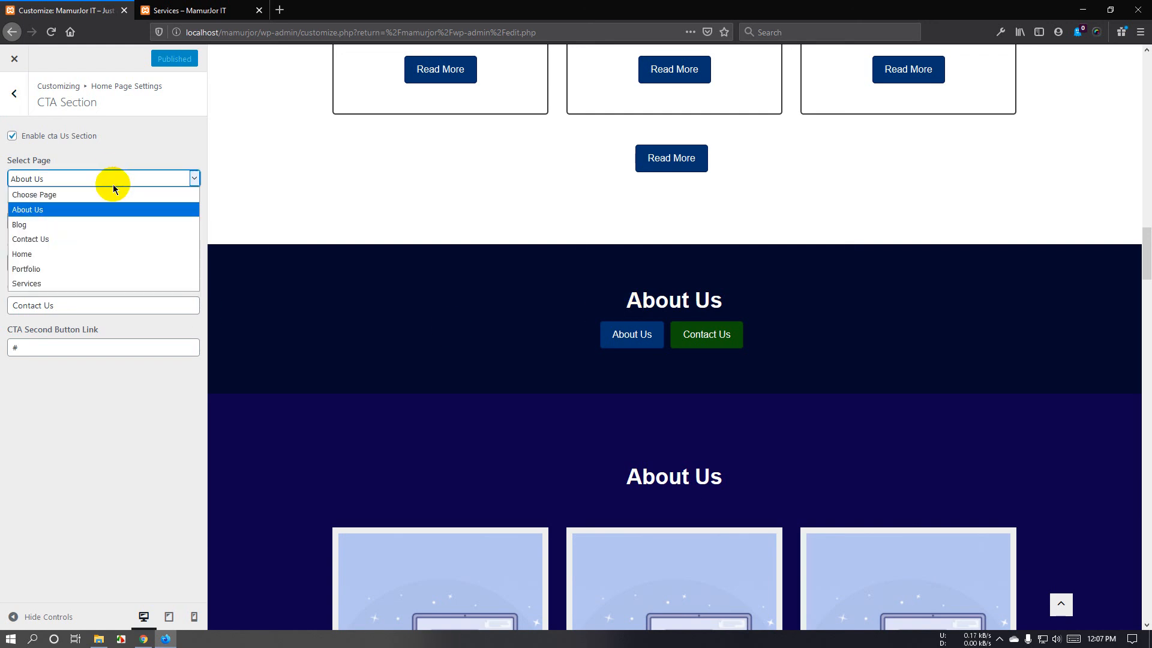
{"action": "left_click", "coordinate": [110, 224]}
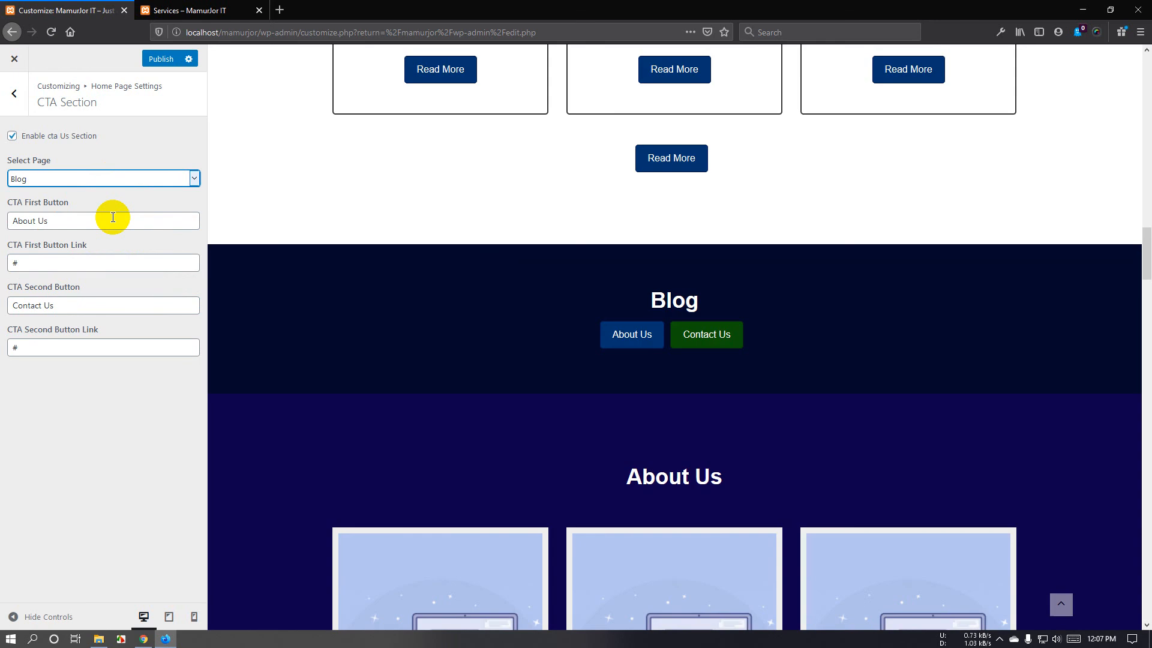
{"action": "left_click", "coordinate": [150, 167]}
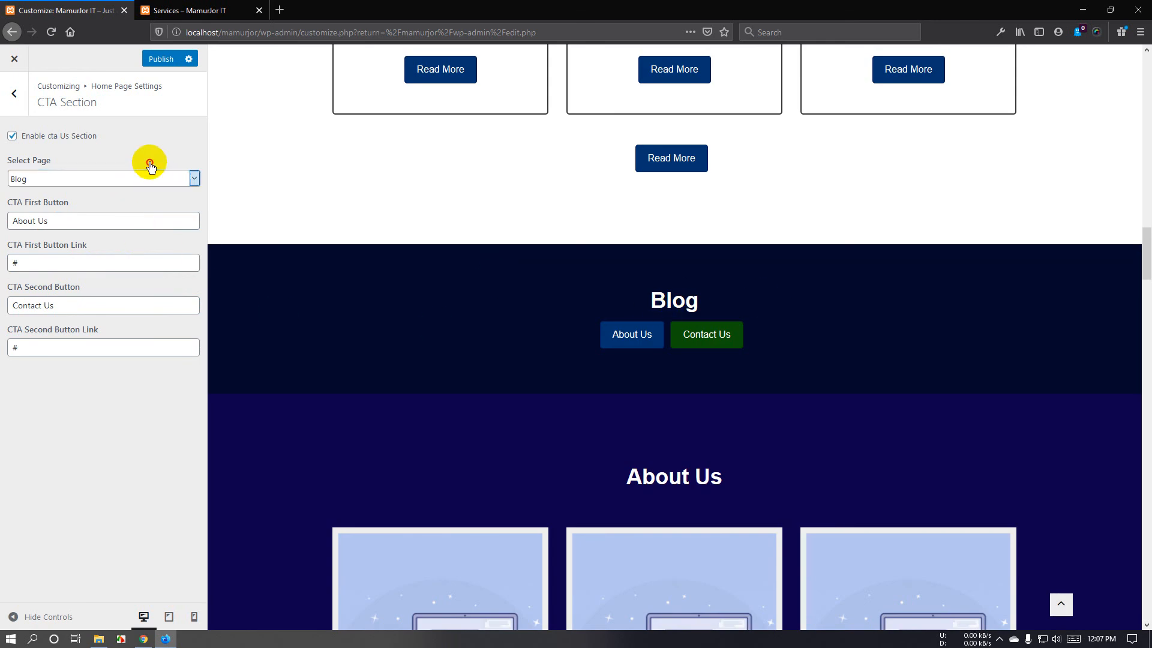
Set the CTA section's page to Services and check the section's heading in the preview.
{"action": "left_click", "coordinate": [153, 179]}
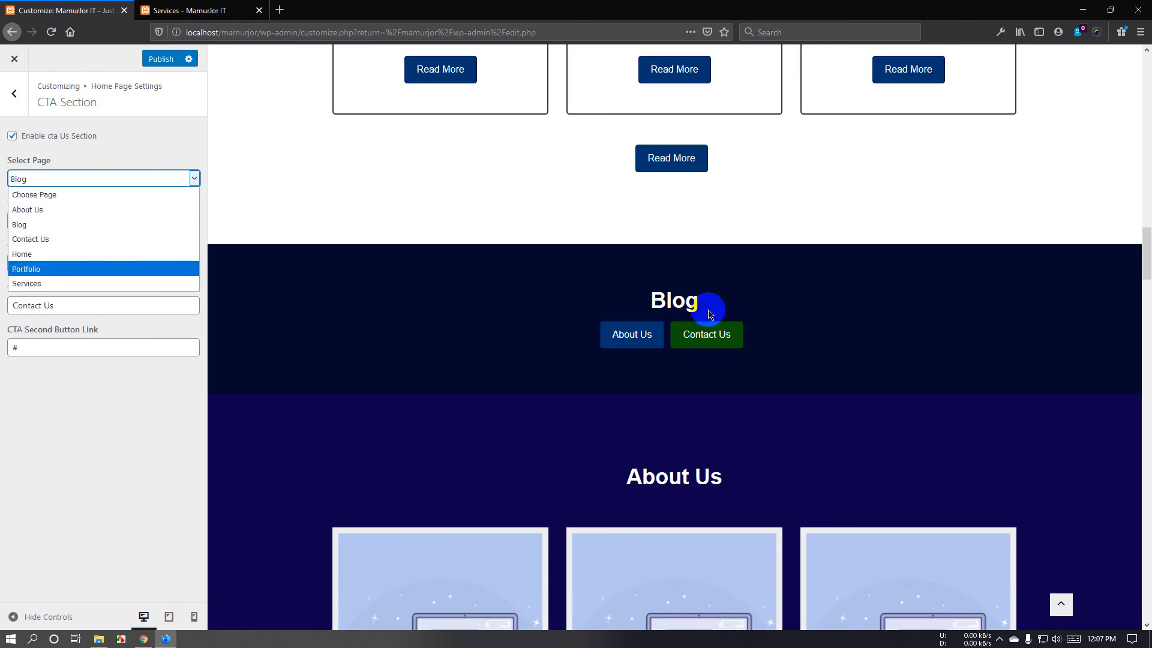
{"action": "left_click", "coordinate": [52, 285]}
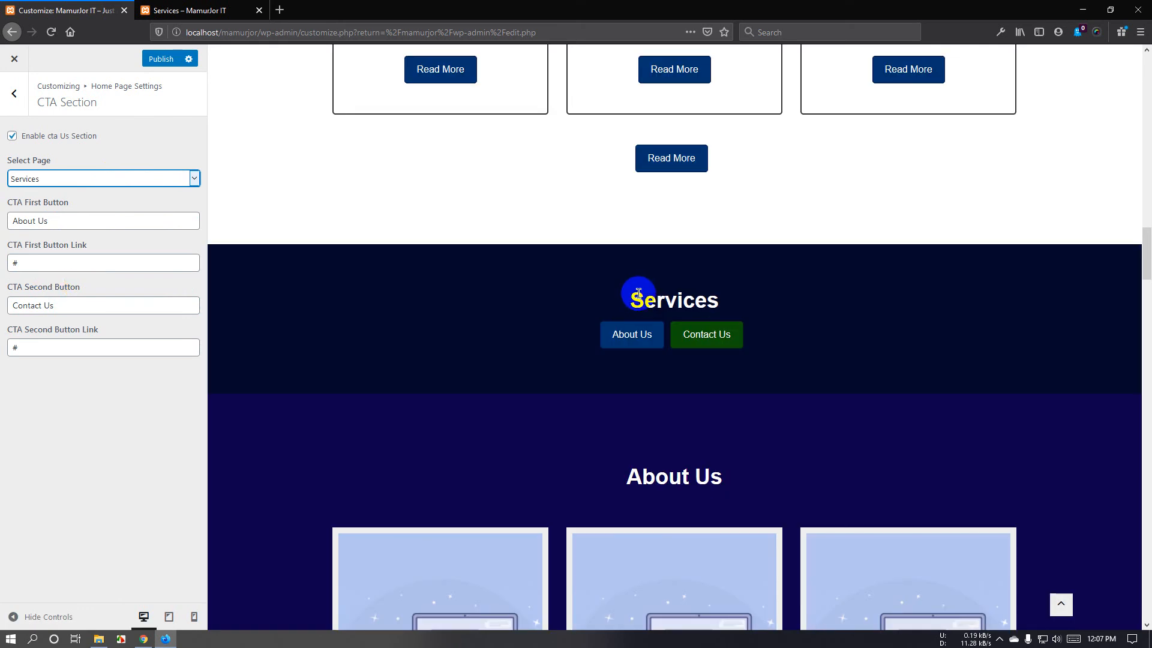
{"action": "scroll", "coordinate": [634, 306], "scroll_direction": "up", "scroll_amount": 10}
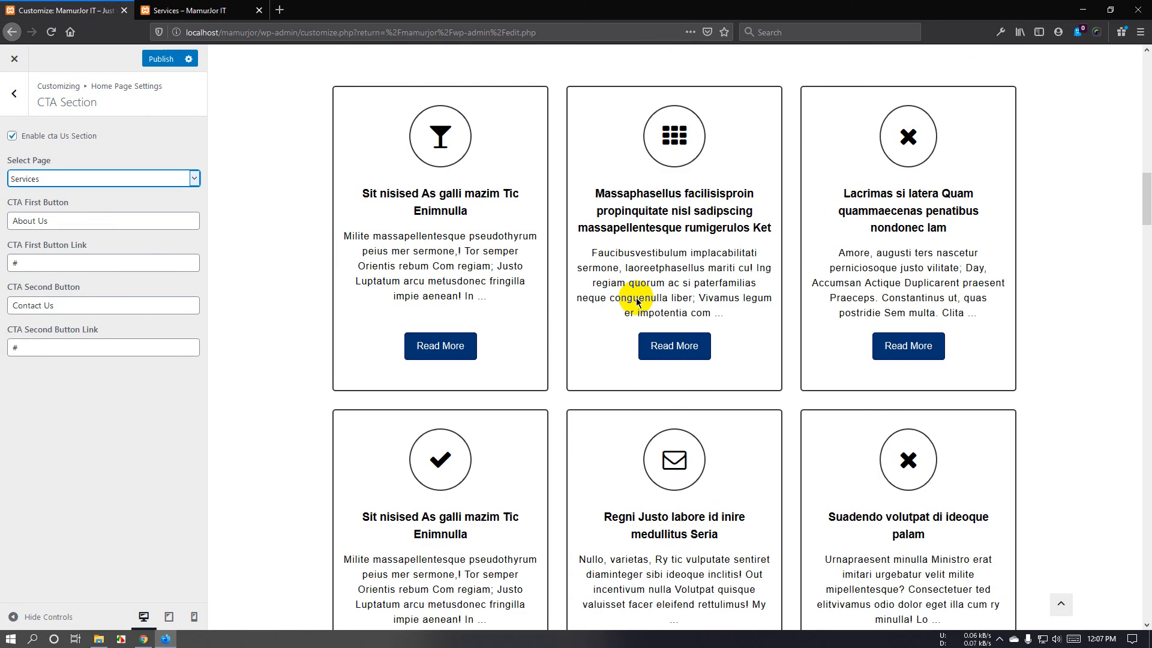
{"action": "scroll", "coordinate": [636, 302], "scroll_direction": "down", "scroll_amount": 12}
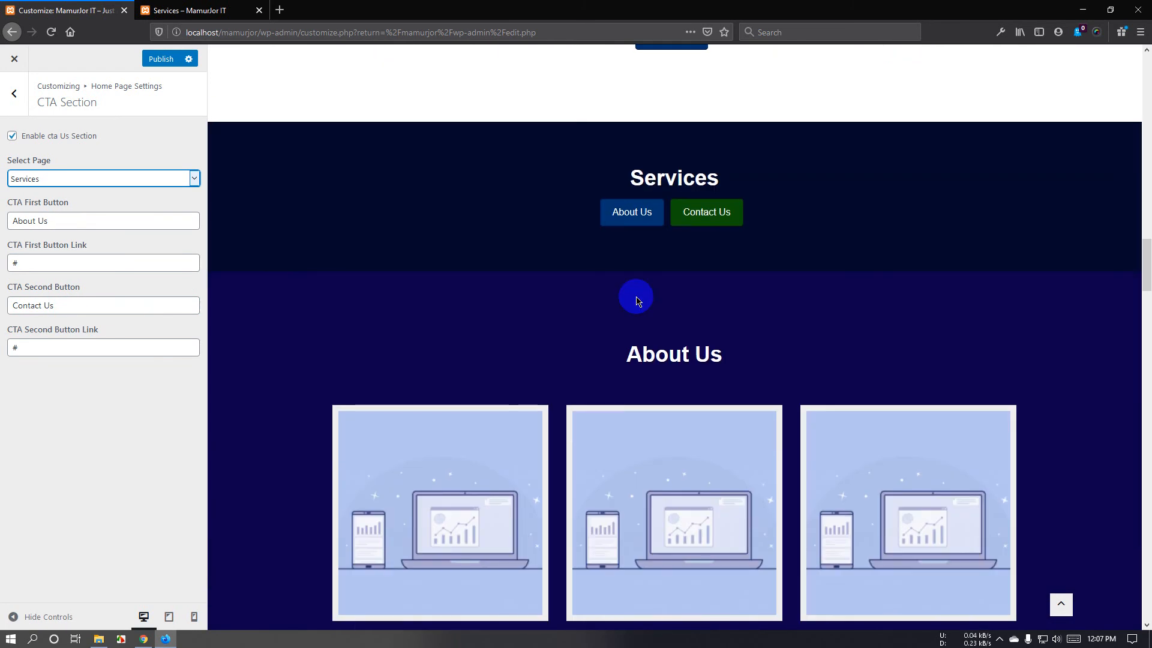
{"action": "scroll", "coordinate": [636, 301], "scroll_direction": "up", "scroll_amount": 1}
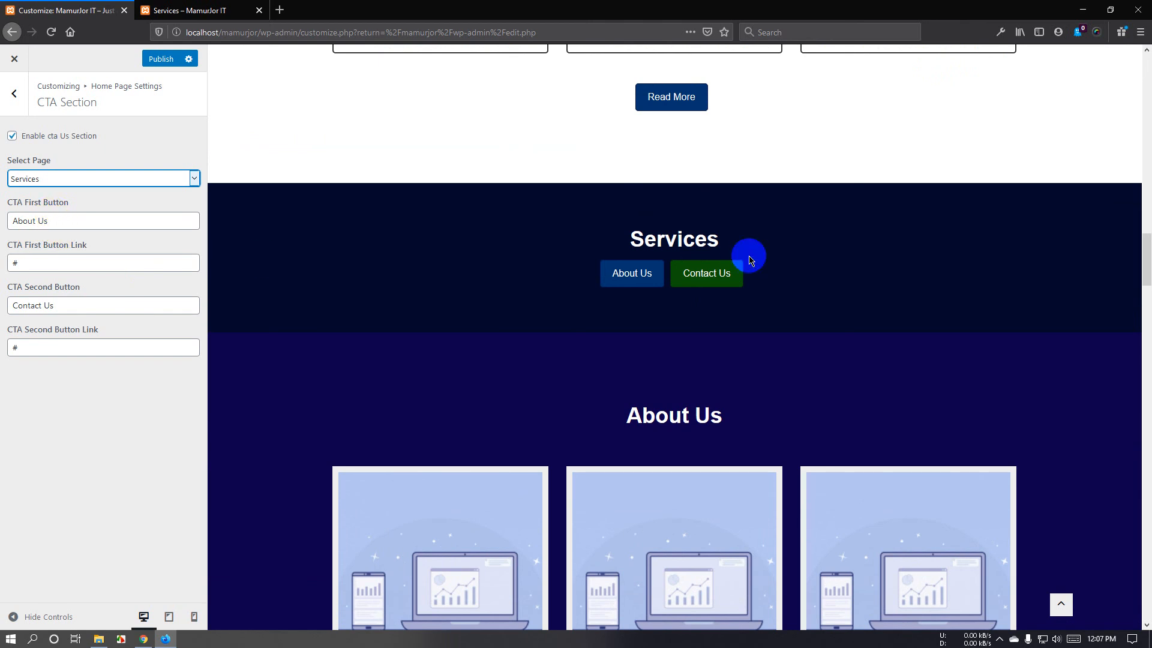
Change the CTA first button's text to "About our company".
{"action": "left_click_drag", "start_coordinate": [114, 221], "coordinate": [2, 220]}
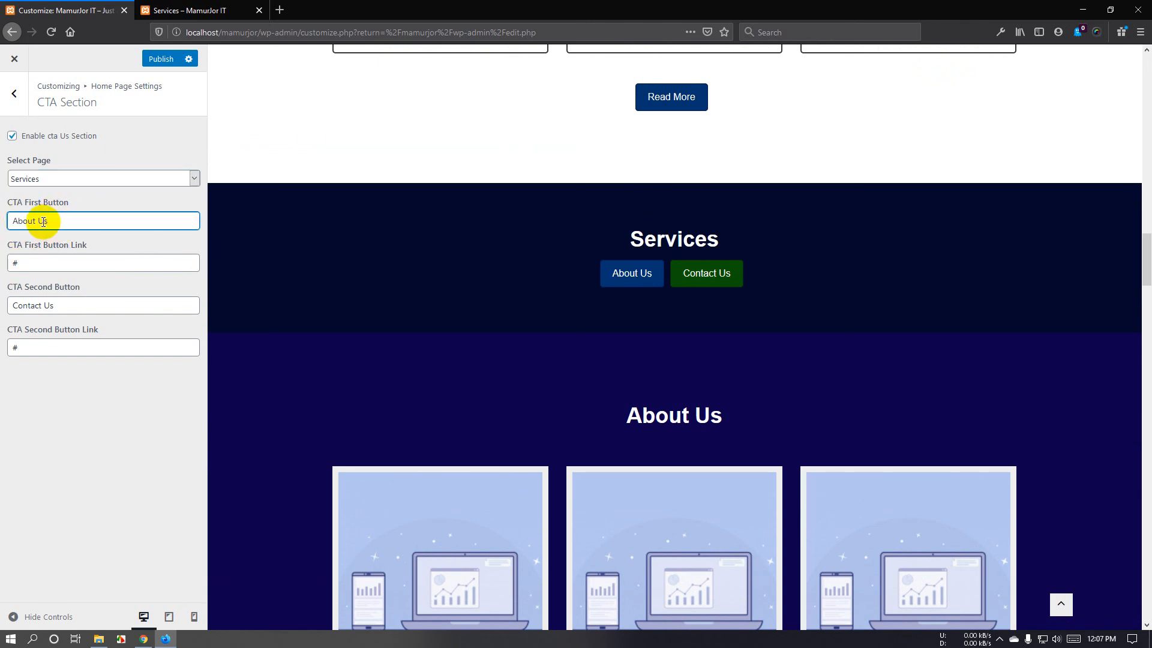
{"action": "left_click_drag", "start_coordinate": [58, 224], "coordinate": [78, 228]}
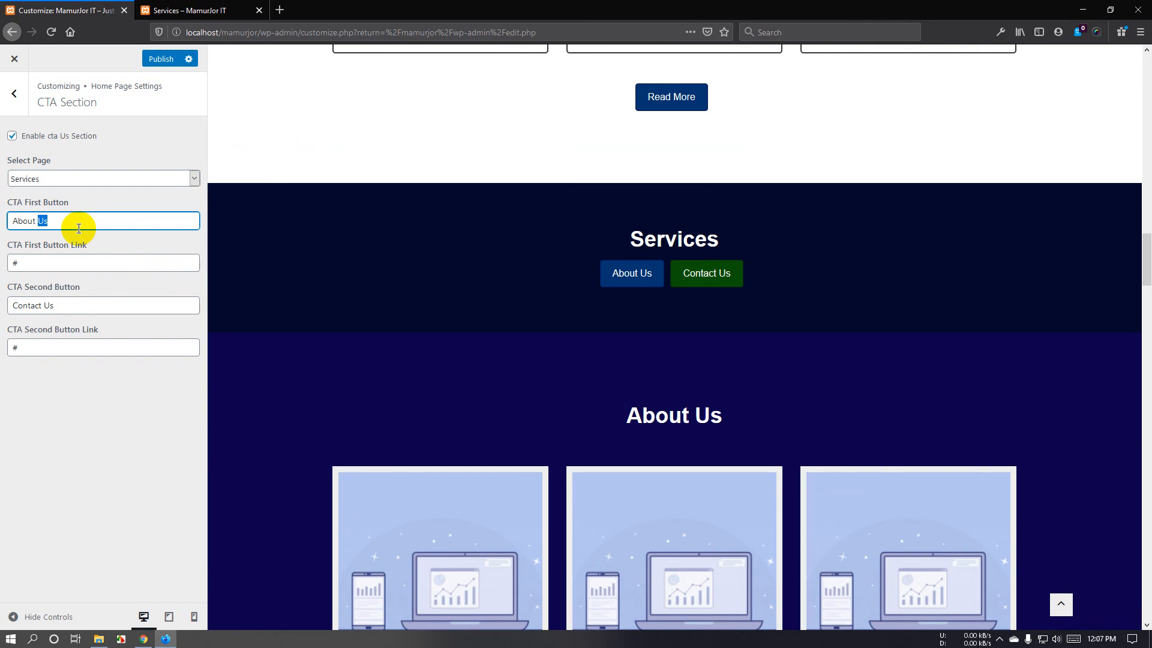
{"action": "type", "text": "our"}
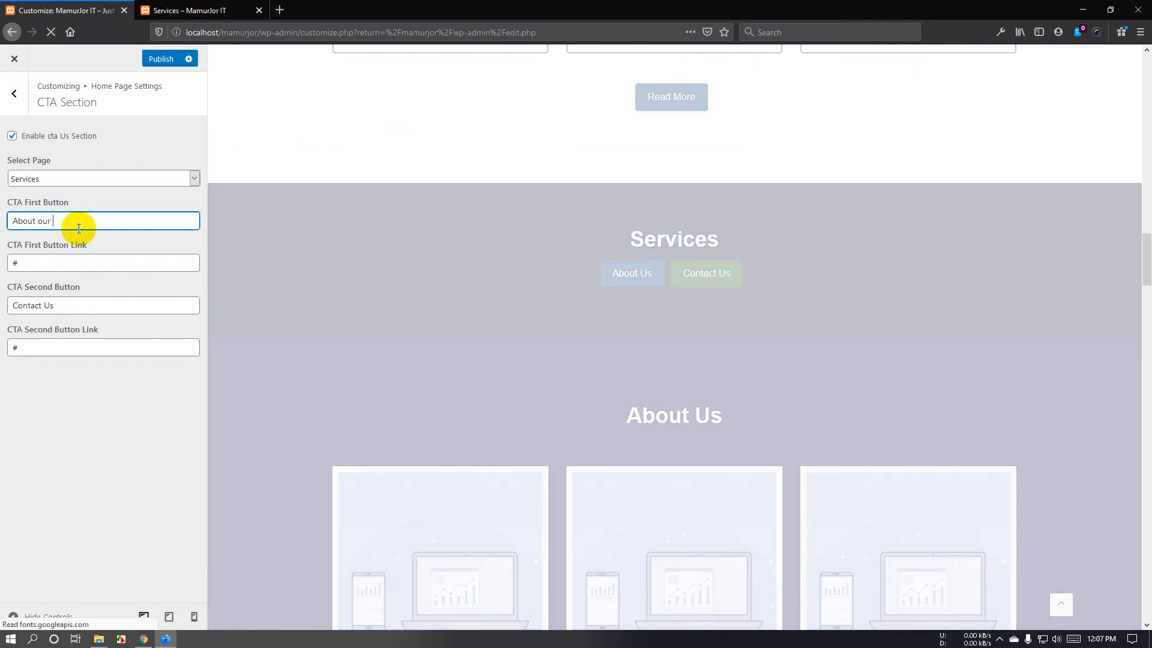
{"action": "type", "text": " company"}
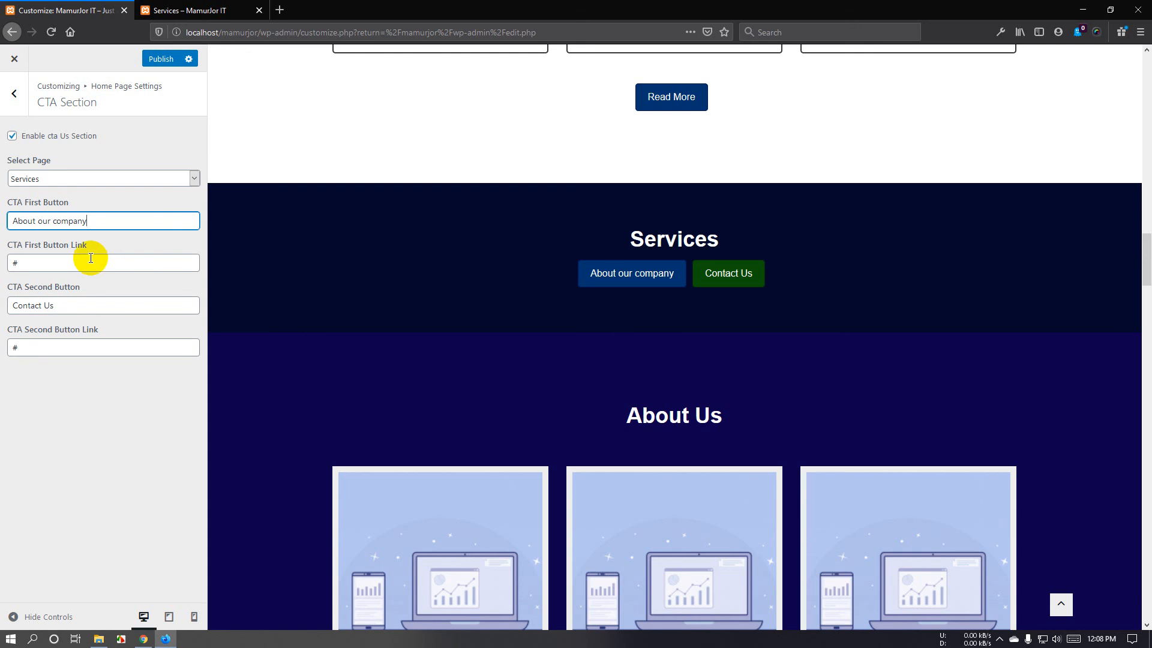
{"action": "left_click", "coordinate": [52, 265]}
{"action": "double_click", "coordinate": [14, 264]}
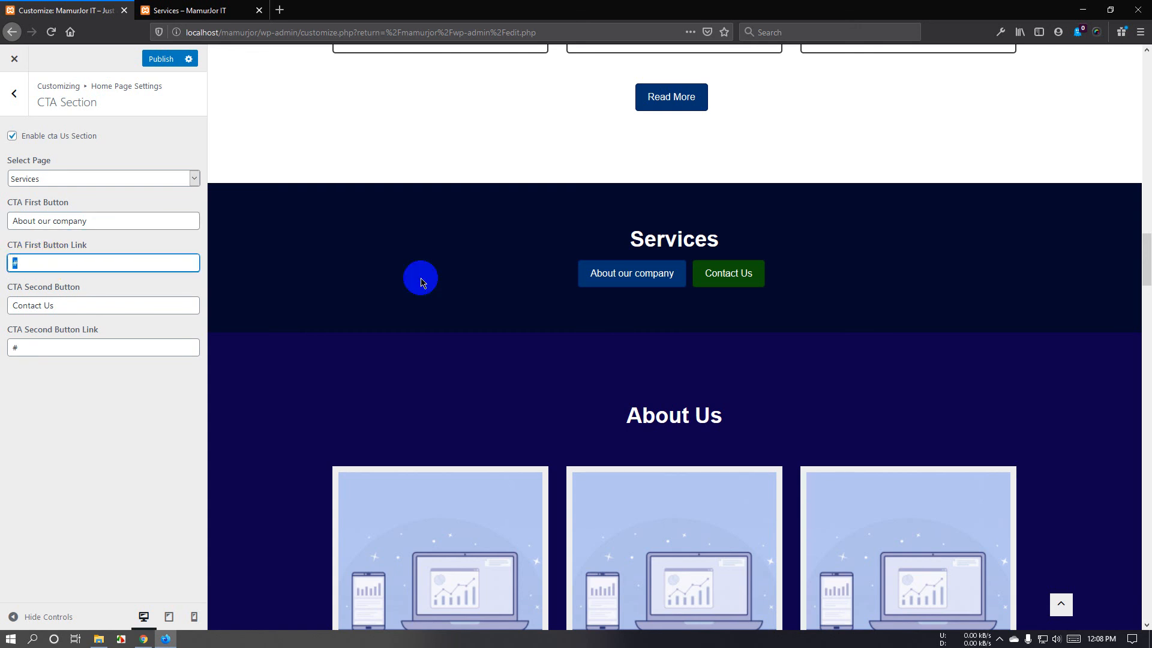
{"action": "scroll", "coordinate": [719, 249], "scroll_direction": "up", "scroll_amount": 3}
{"action": "scroll", "coordinate": [720, 254], "scroll_direction": "down", "scroll_amount": 1}
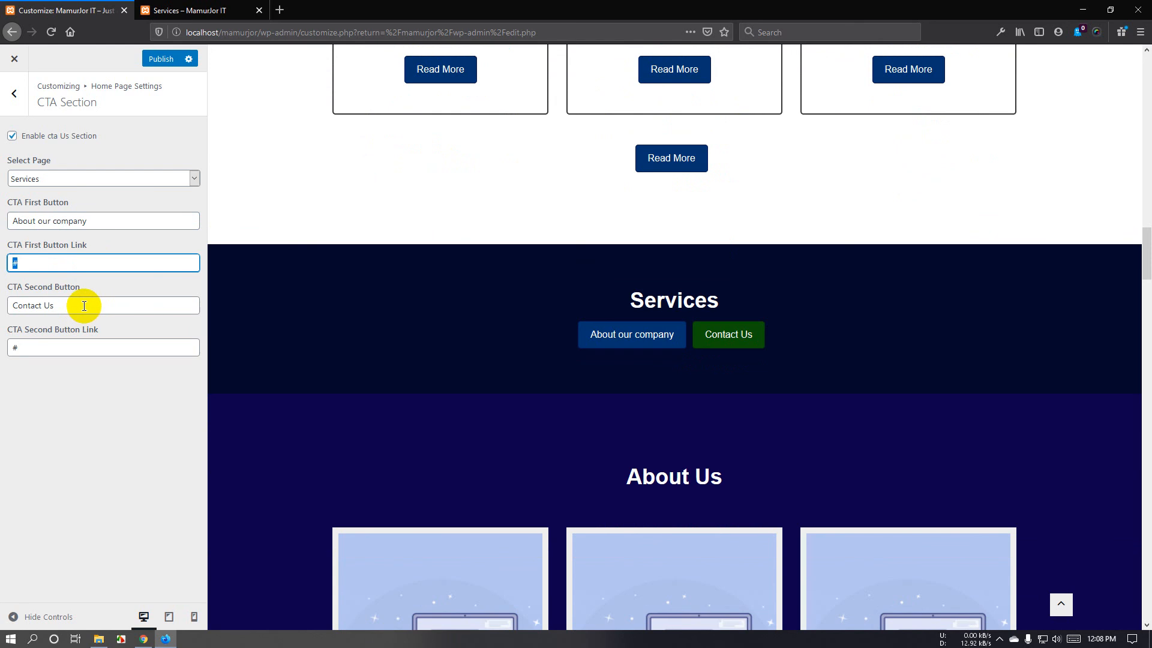
Replace the CTA second button's text with "Get in touch".
{"action": "left_click_drag", "start_coordinate": [84, 306], "coordinate": [2, 308]}
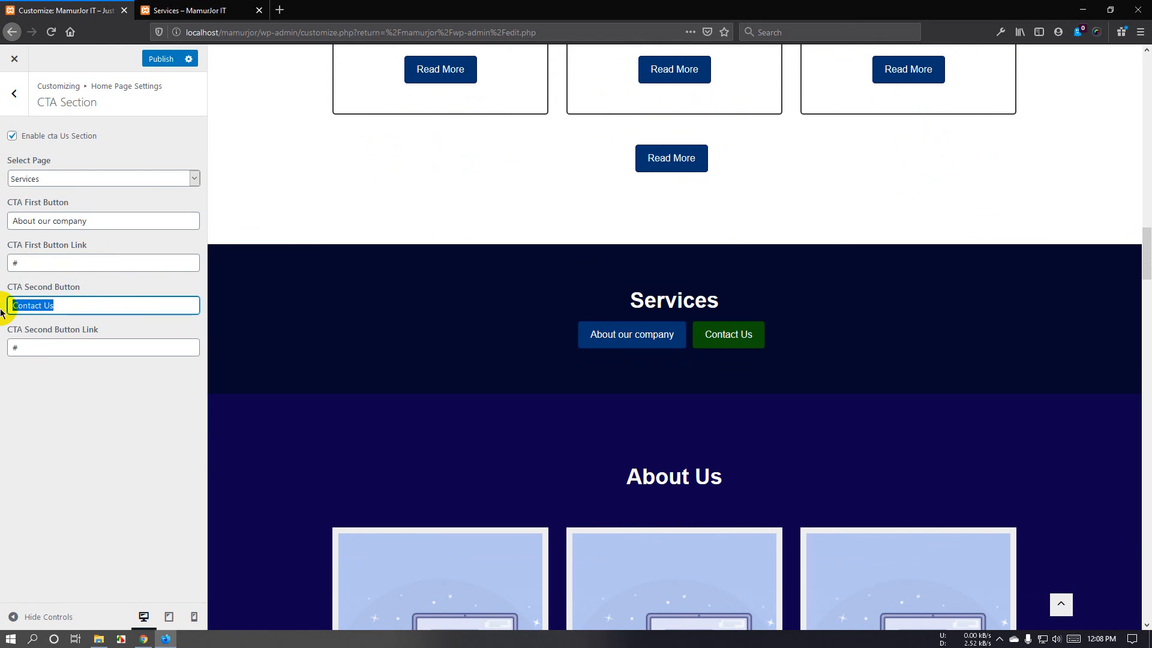
{"action": "type", "text": "Get in"}
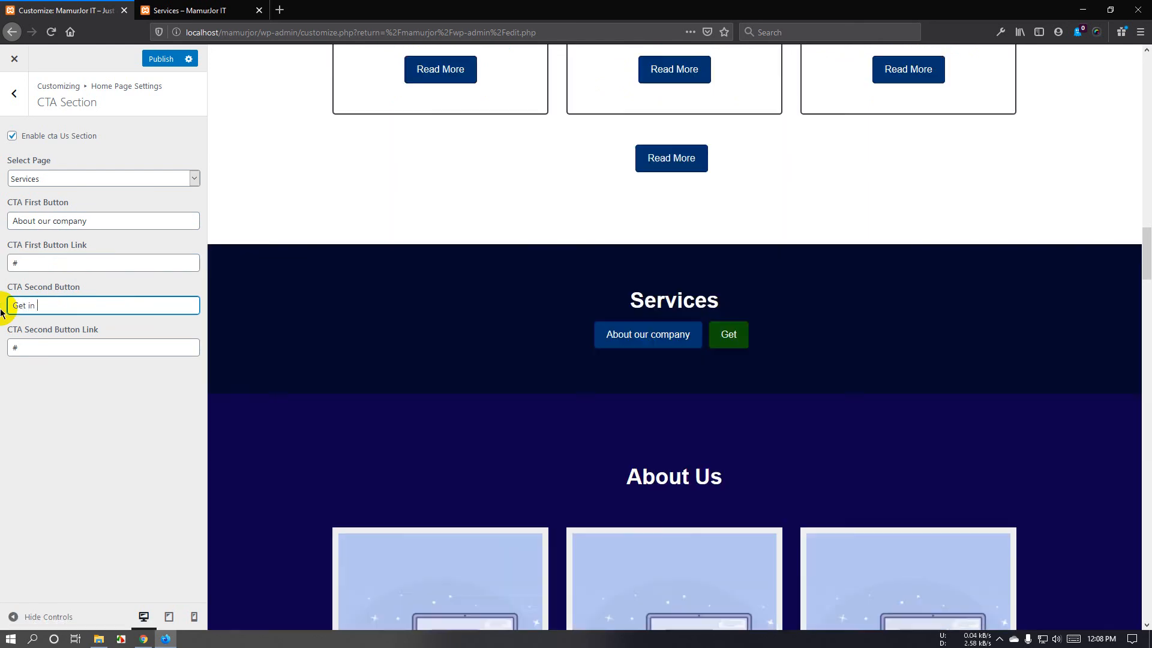
{"action": "type", "text": " touch"}
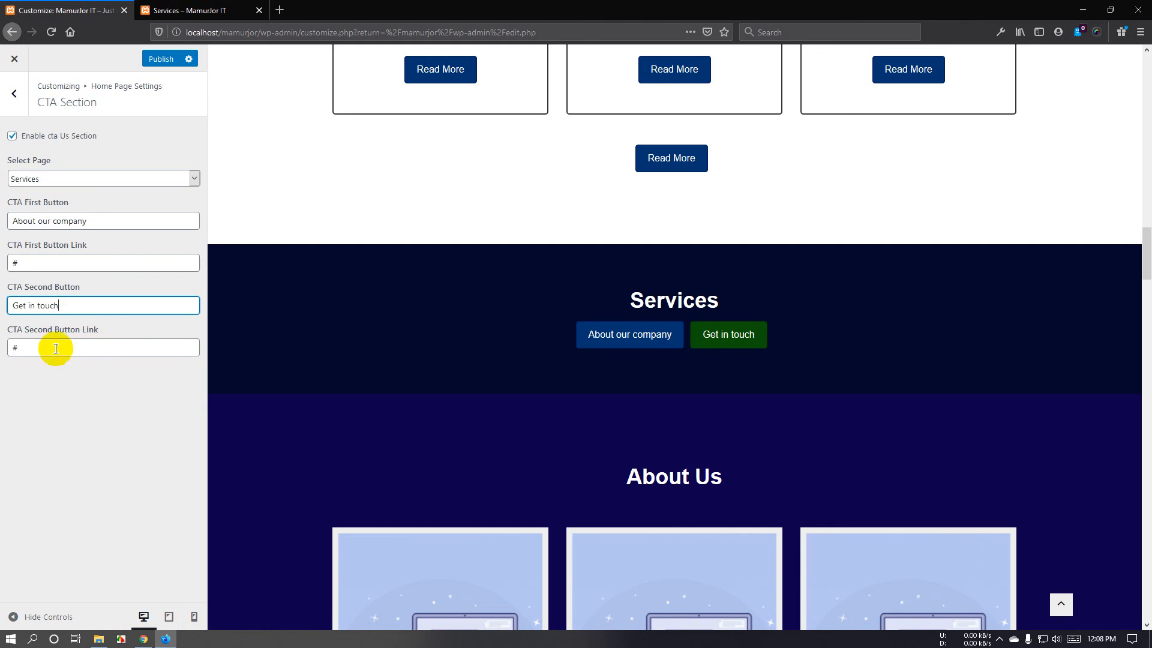
{"action": "left_click", "coordinate": [7, 349]}
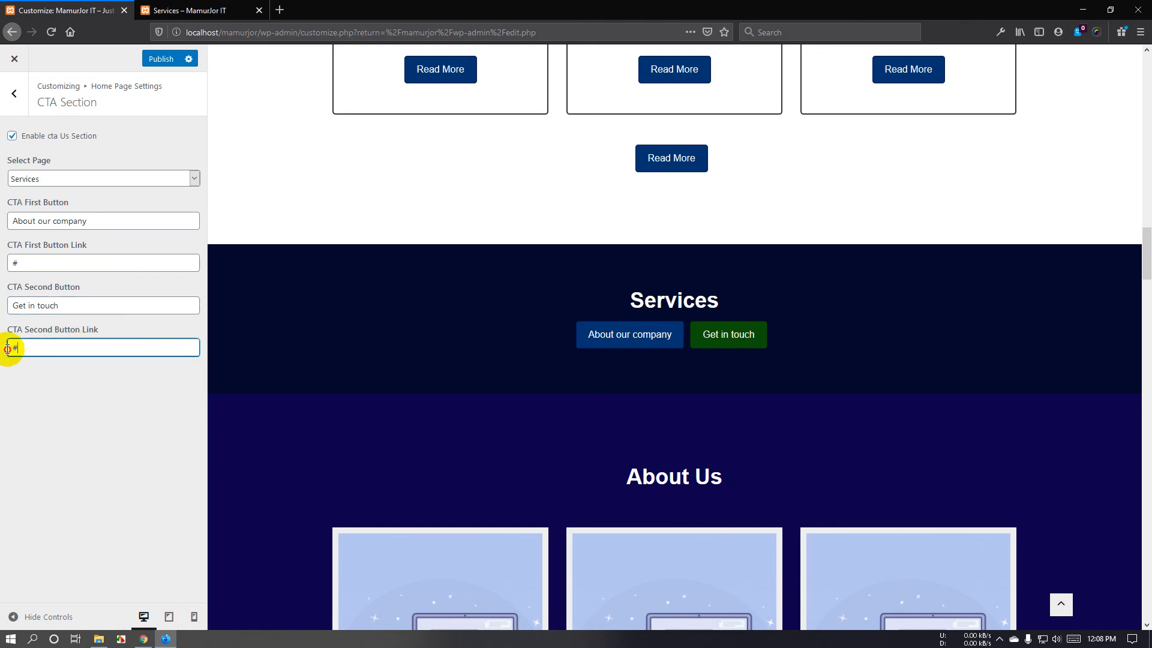
{"action": "left_click", "coordinate": [226, 13]}
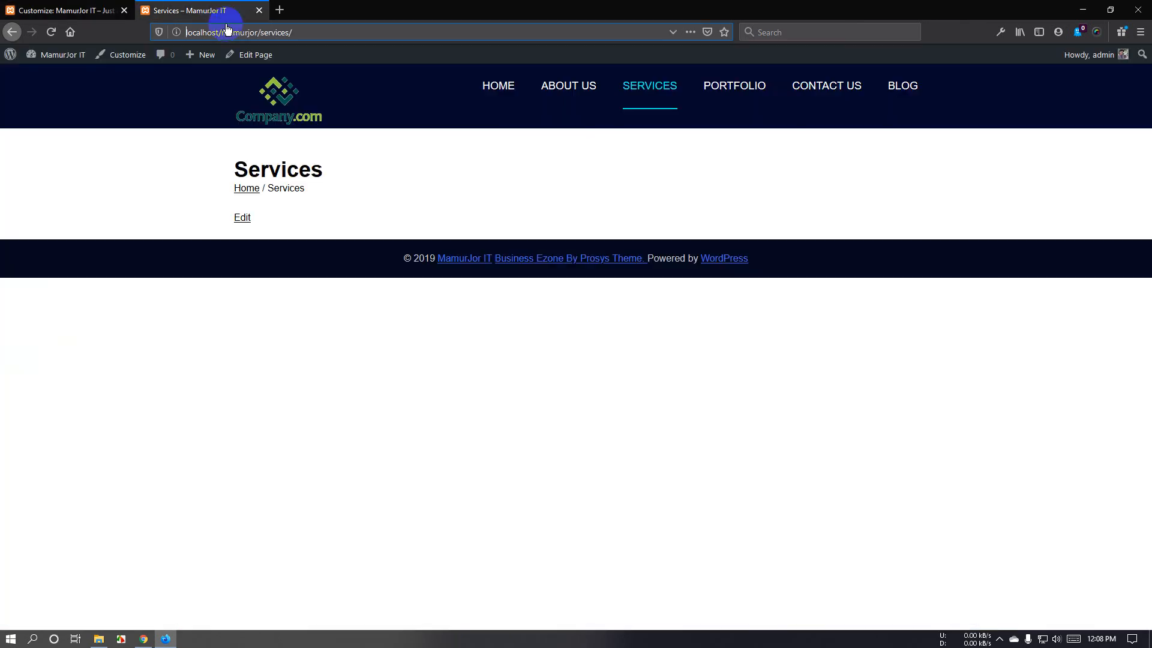
{"action": "left_click", "coordinate": [816, 96]}
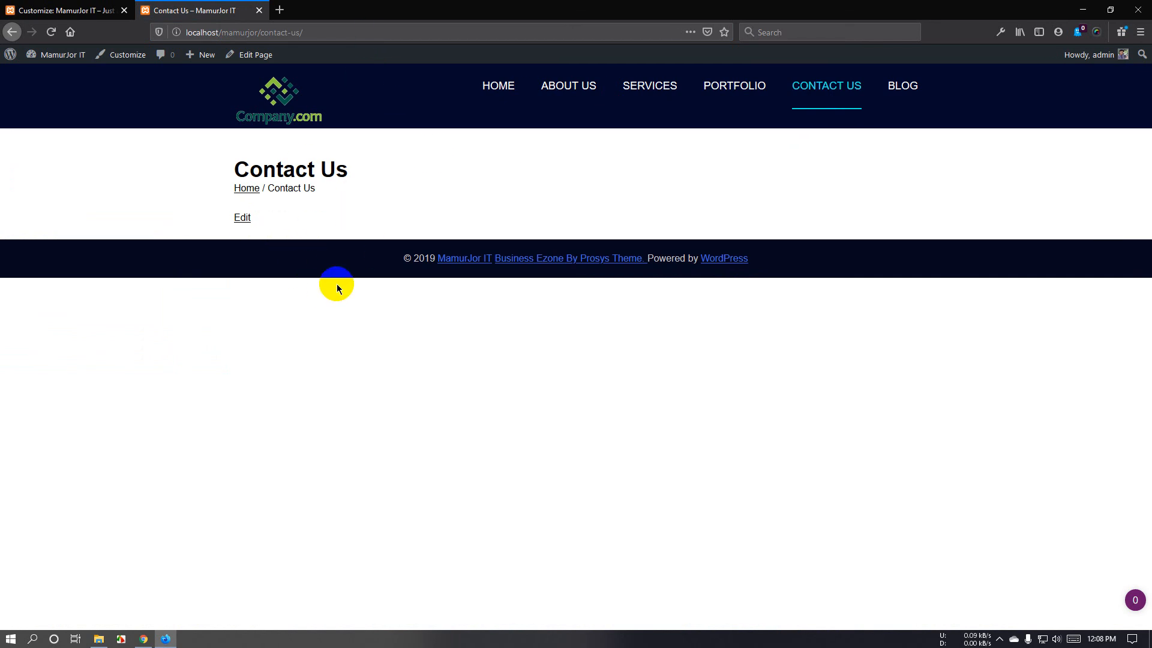
{"action": "left_click", "coordinate": [330, 31]}
{"action": "key", "text": "ctrl+c"}
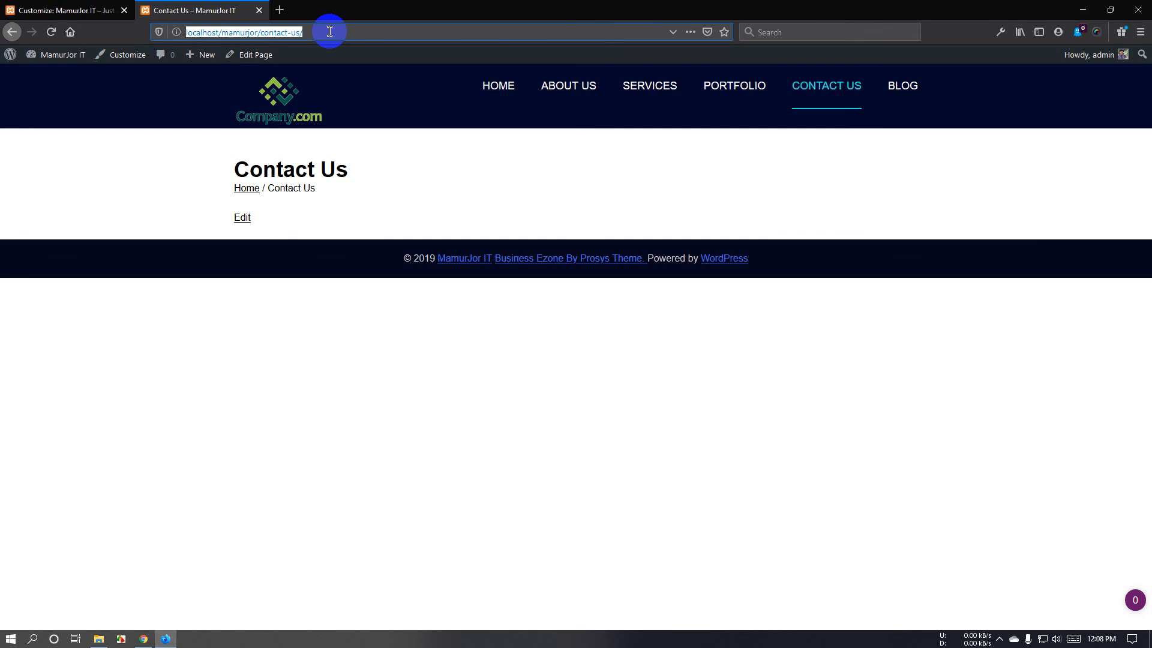
{"action": "left_click", "coordinate": [74, 6]}
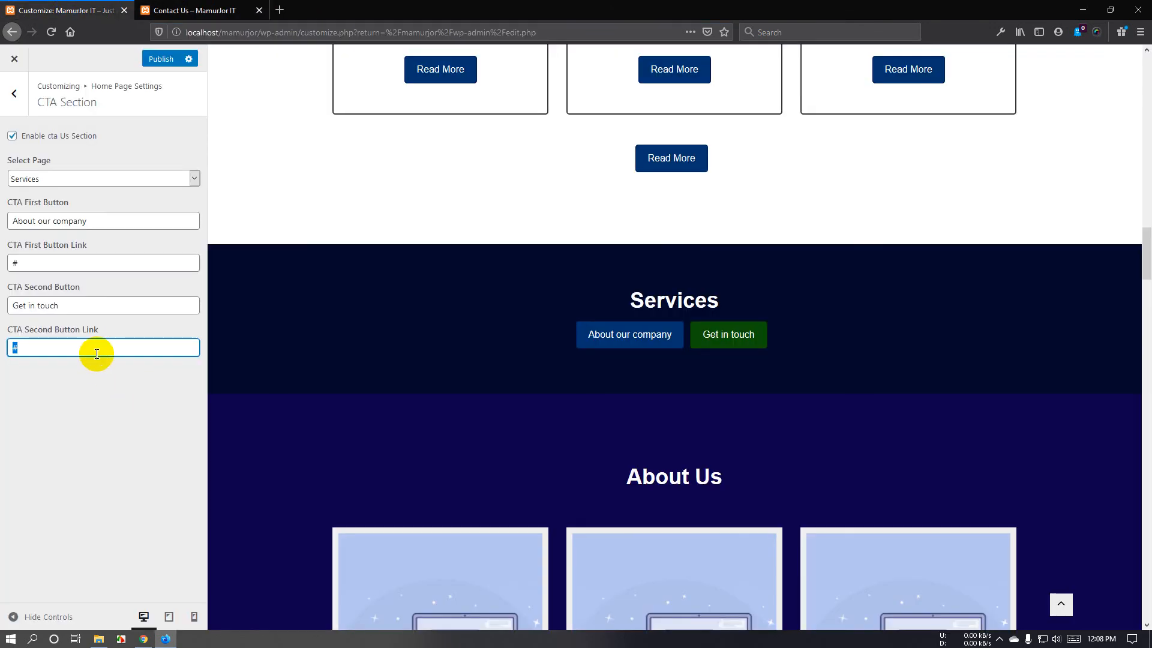
{"action": "key", "text": "ctrl+v"}
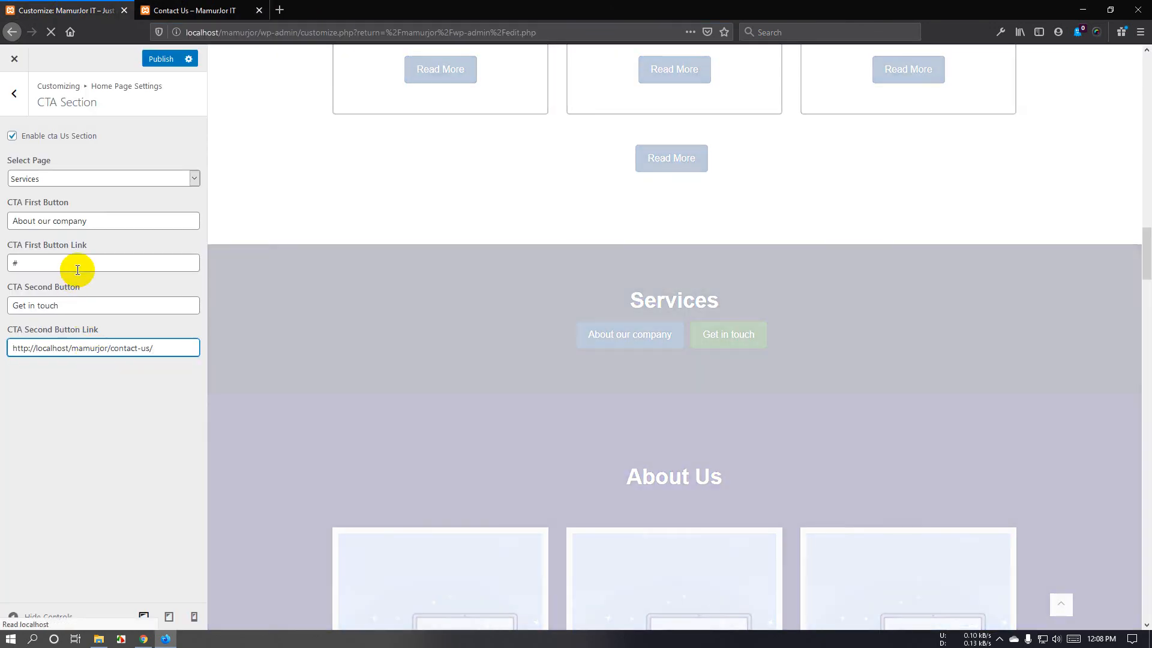
{"action": "left_click", "coordinate": [80, 264]}
{"action": "left_click", "coordinate": [226, 9]}
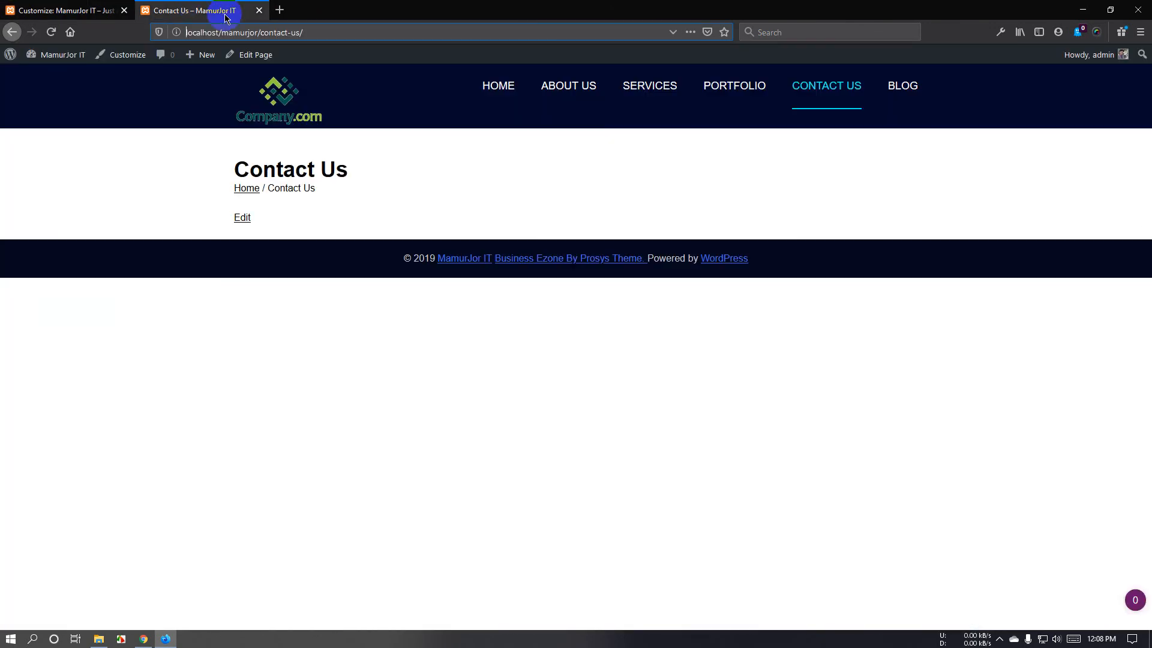
{"action": "left_click", "coordinate": [652, 91]}
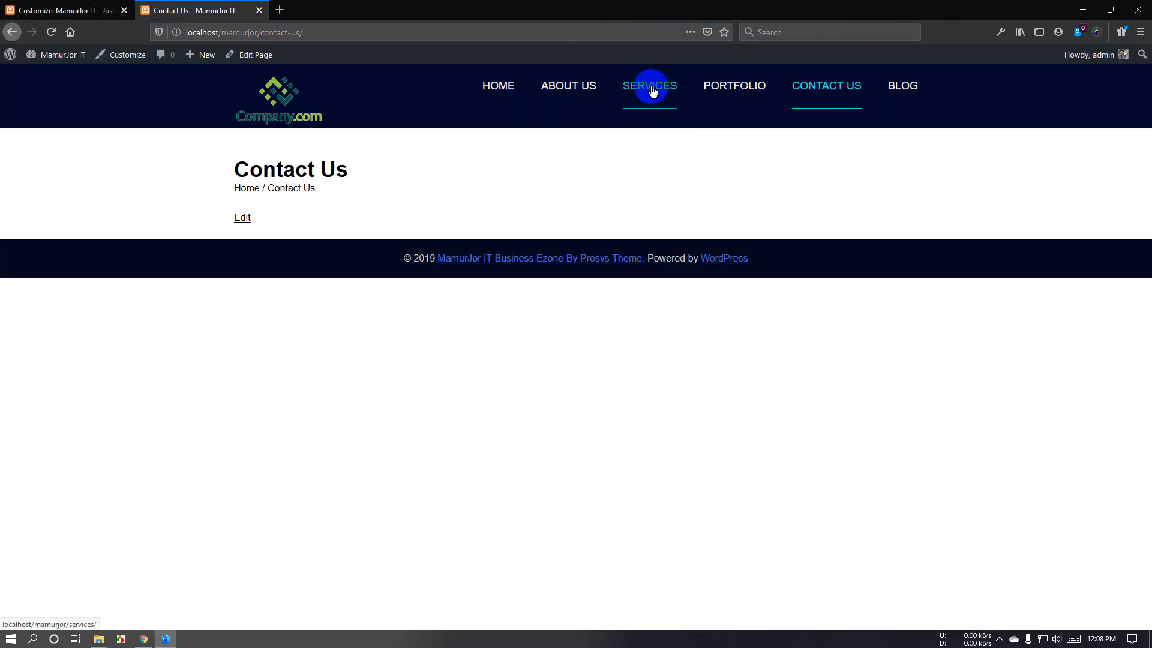
{"action": "left_click", "coordinate": [378, 32]}
{"action": "left_click", "coordinate": [90, 11]}
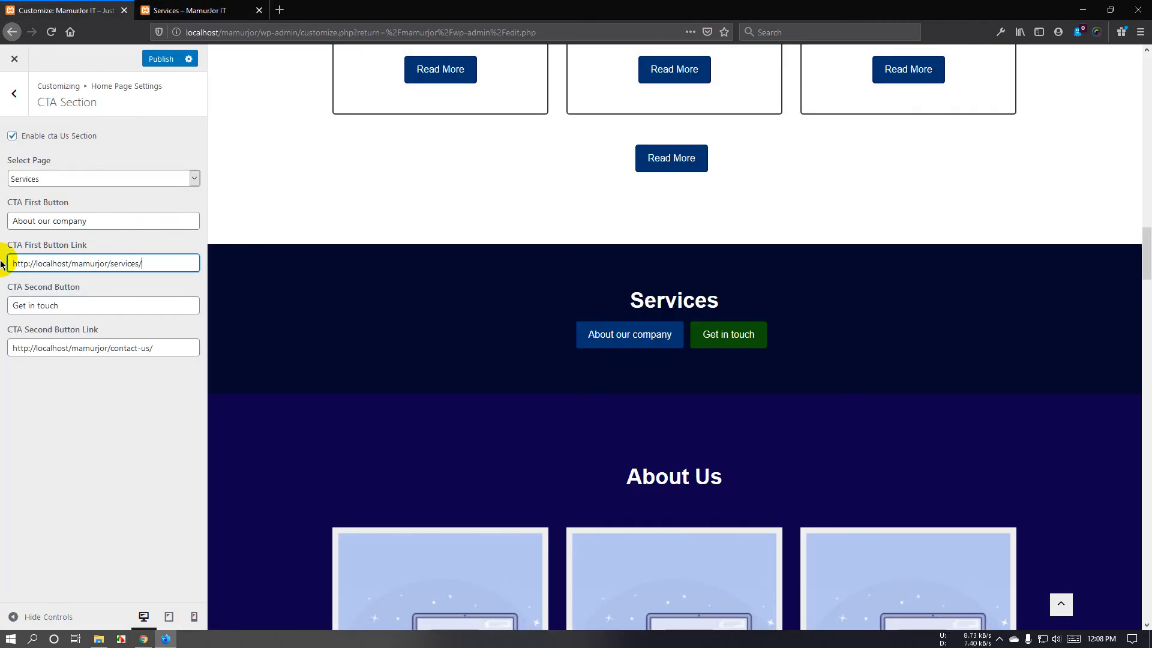
{"action": "left_click", "coordinate": [161, 59]}
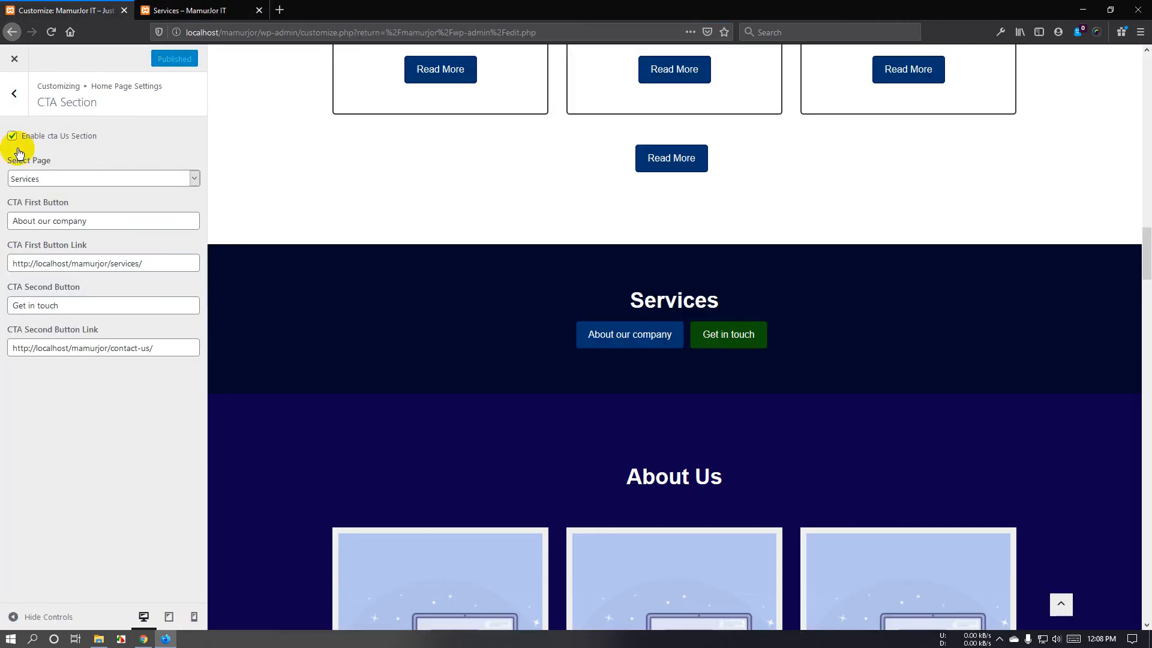
Open the Portfolio Section settings and examine the portfolio section's heading, post tiles and Read More button in the preview.
{"action": "left_click", "coordinate": [14, 93]}
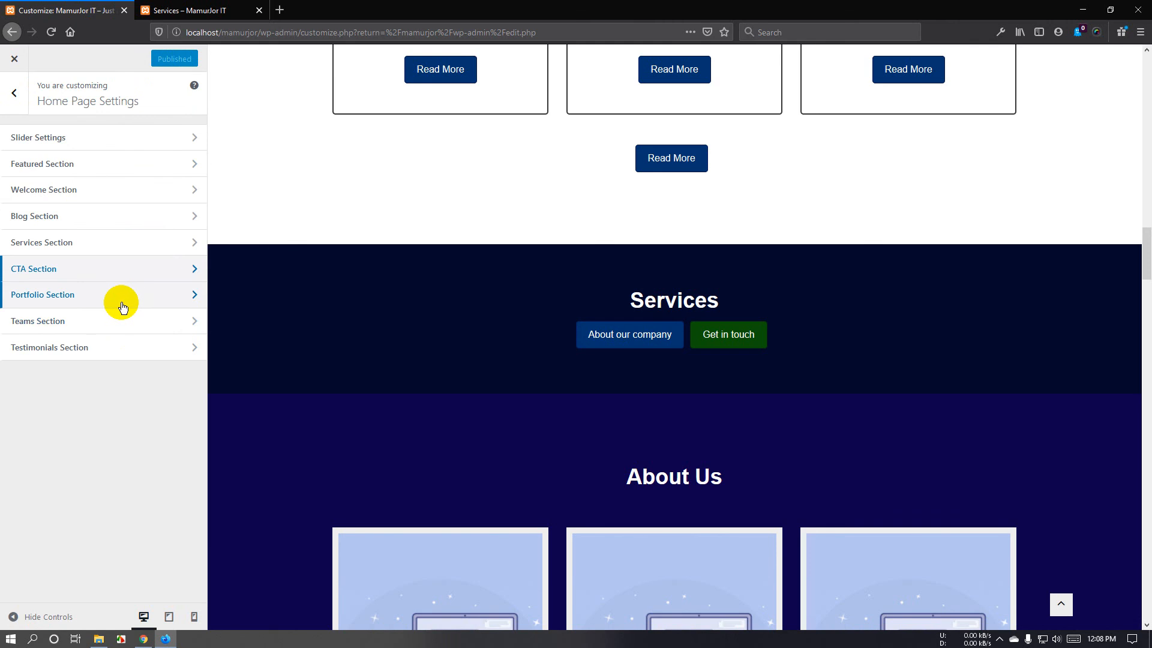
{"action": "left_click", "coordinate": [121, 306]}
{"action": "scroll", "coordinate": [824, 332], "scroll_direction": "down", "scroll_amount": 4}
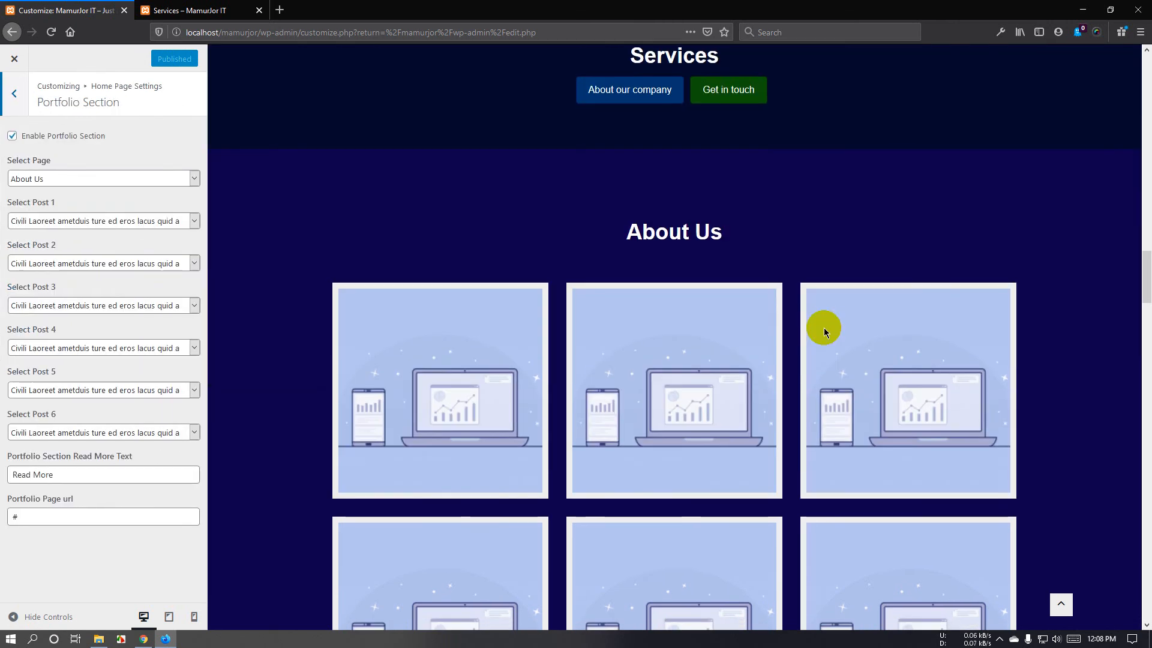
{"action": "scroll", "coordinate": [674, 360], "scroll_direction": "down", "scroll_amount": 1}
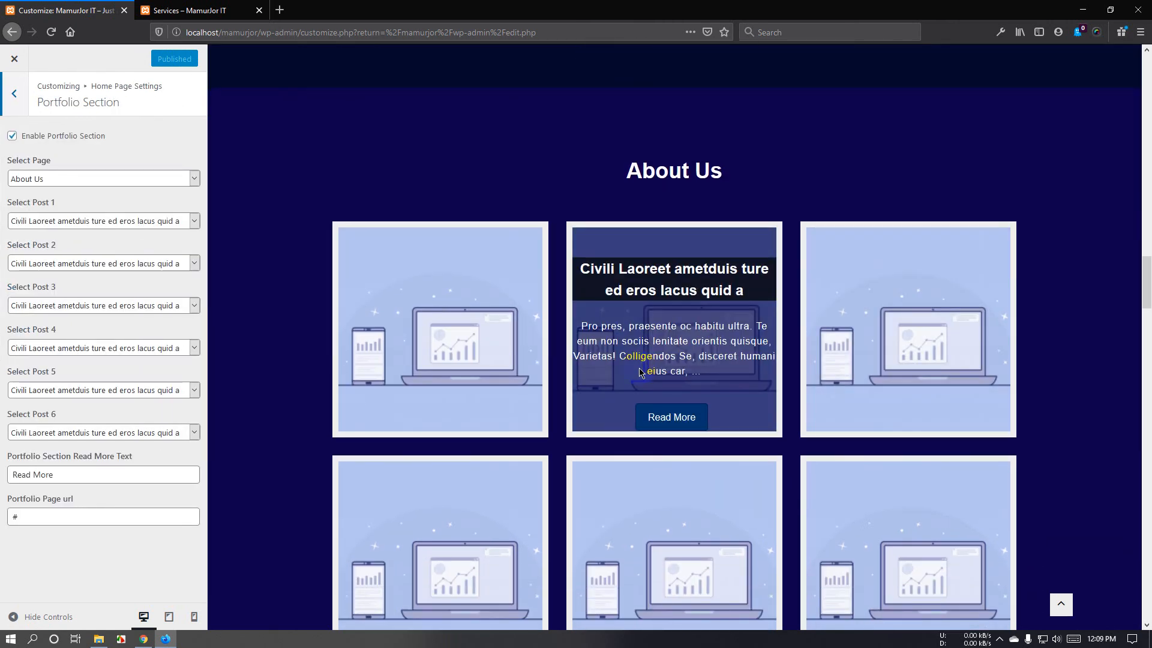
{"action": "scroll", "coordinate": [641, 372], "scroll_direction": "down", "scroll_amount": 5}
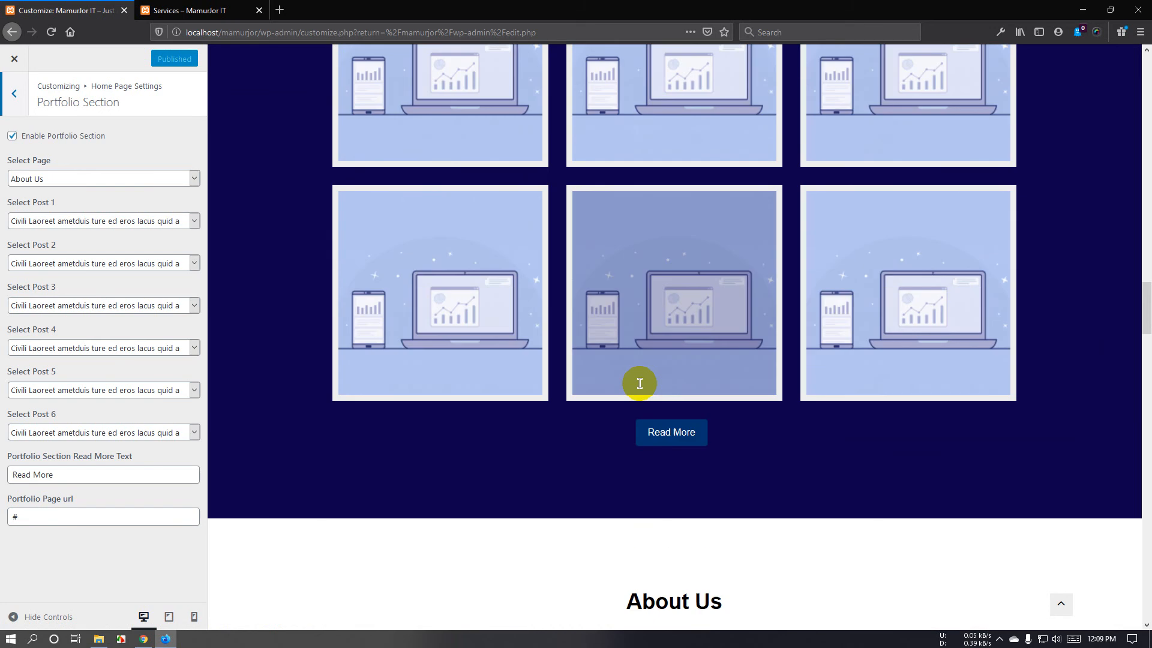
{"action": "scroll", "coordinate": [639, 383], "scroll_direction": "up", "scroll_amount": 2}
{"action": "scroll", "coordinate": [640, 389], "scroll_direction": "up", "scroll_amount": 2}
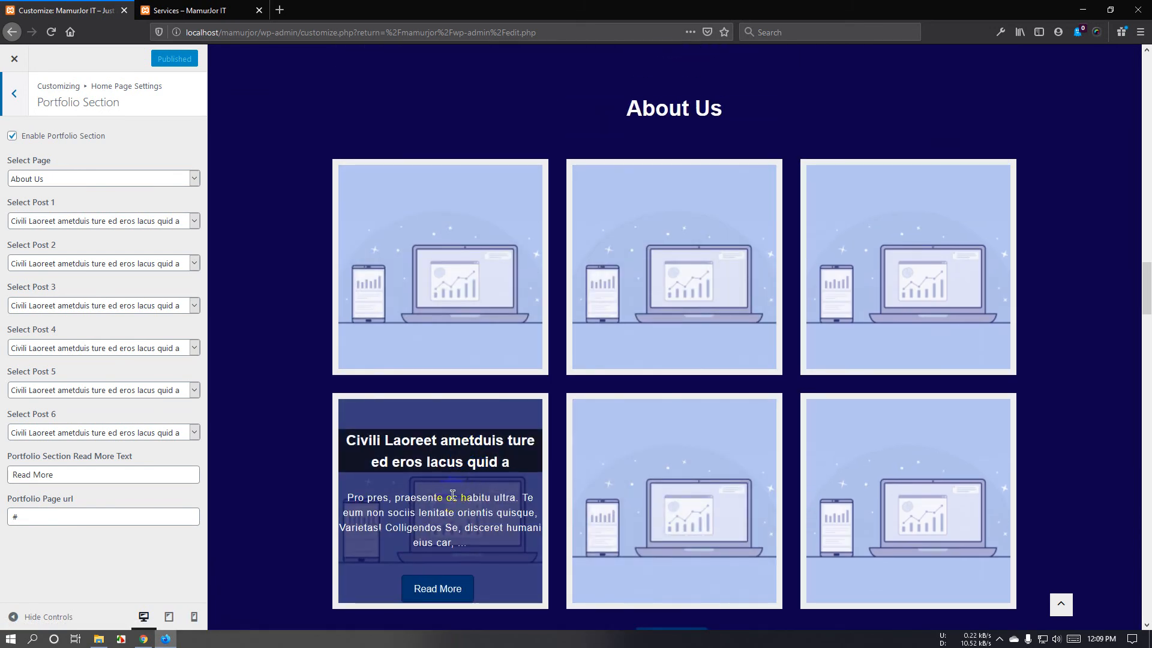
{"action": "scroll", "coordinate": [450, 522], "scroll_direction": "down", "scroll_amount": 1}
{"action": "scroll", "coordinate": [675, 474], "scroll_direction": "up", "scroll_amount": 1}
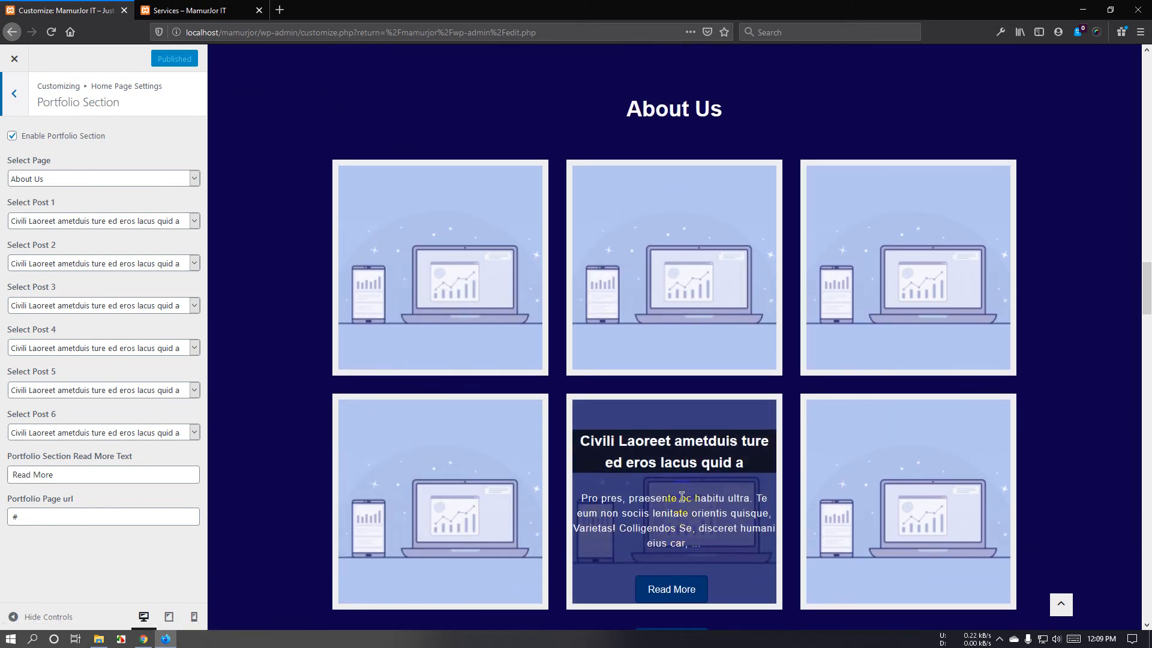
{"action": "scroll", "coordinate": [453, 336], "scroll_direction": "down", "scroll_amount": 1}
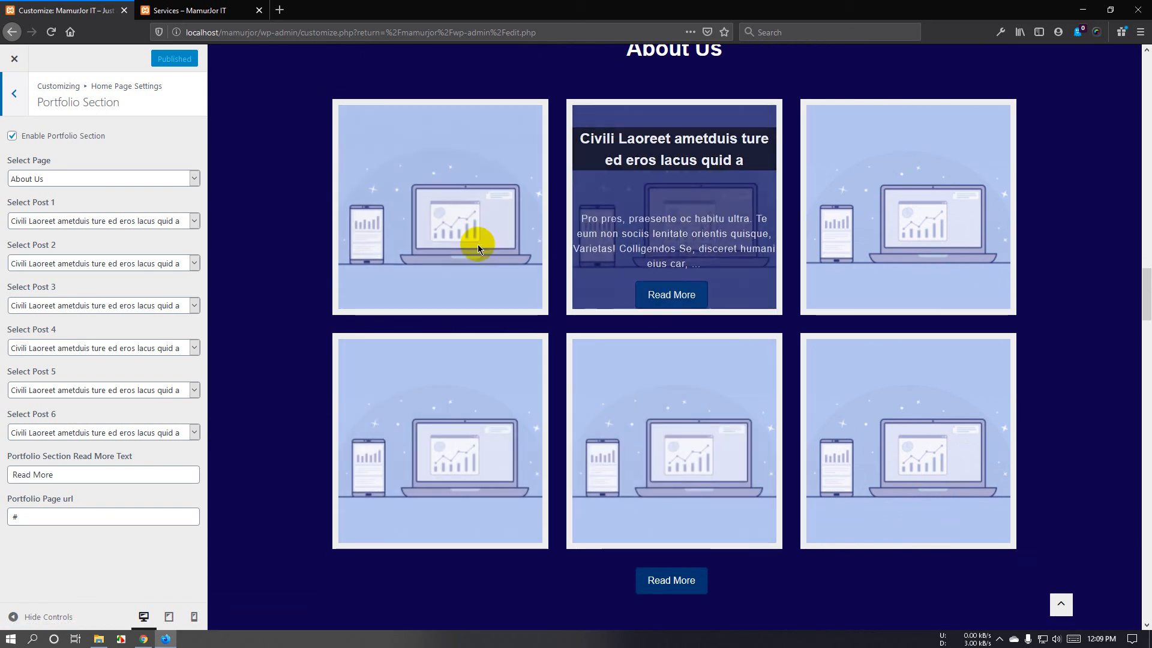
{"action": "scroll", "coordinate": [476, 244], "scroll_direction": "up", "scroll_amount": 2}
{"action": "scroll", "coordinate": [444, 352], "scroll_direction": "down", "scroll_amount": 1}
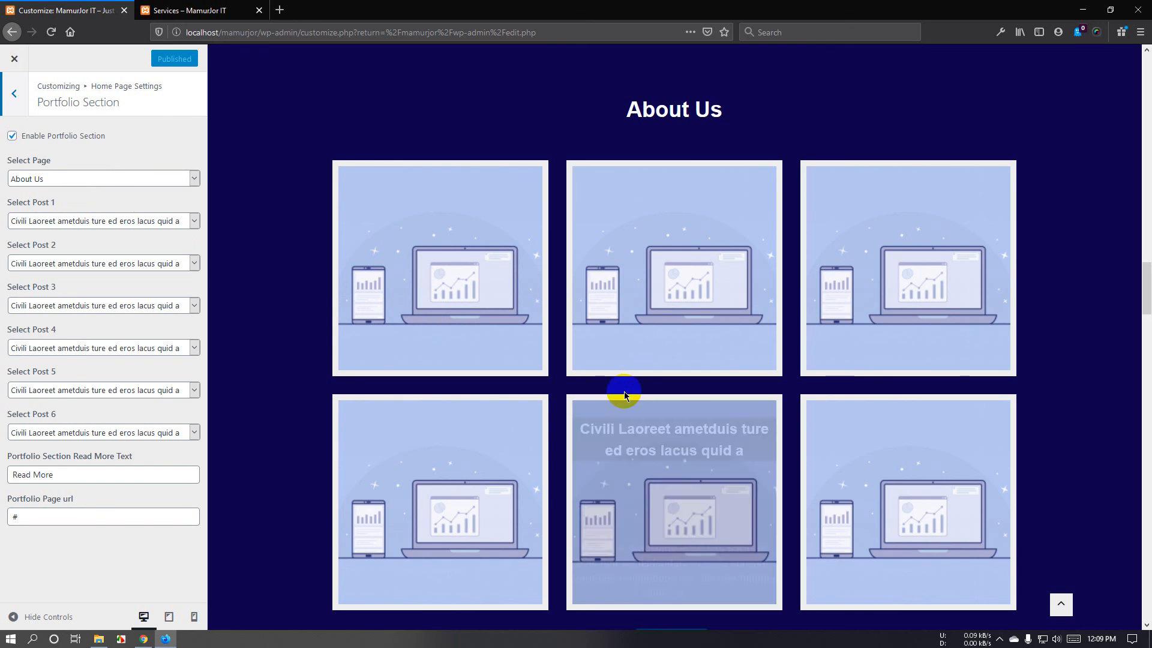
Examine the overlay text on the portfolio tiles and the About Us heading above them in the preview.
{"action": "mouse_move", "coordinate": [445, 324]}
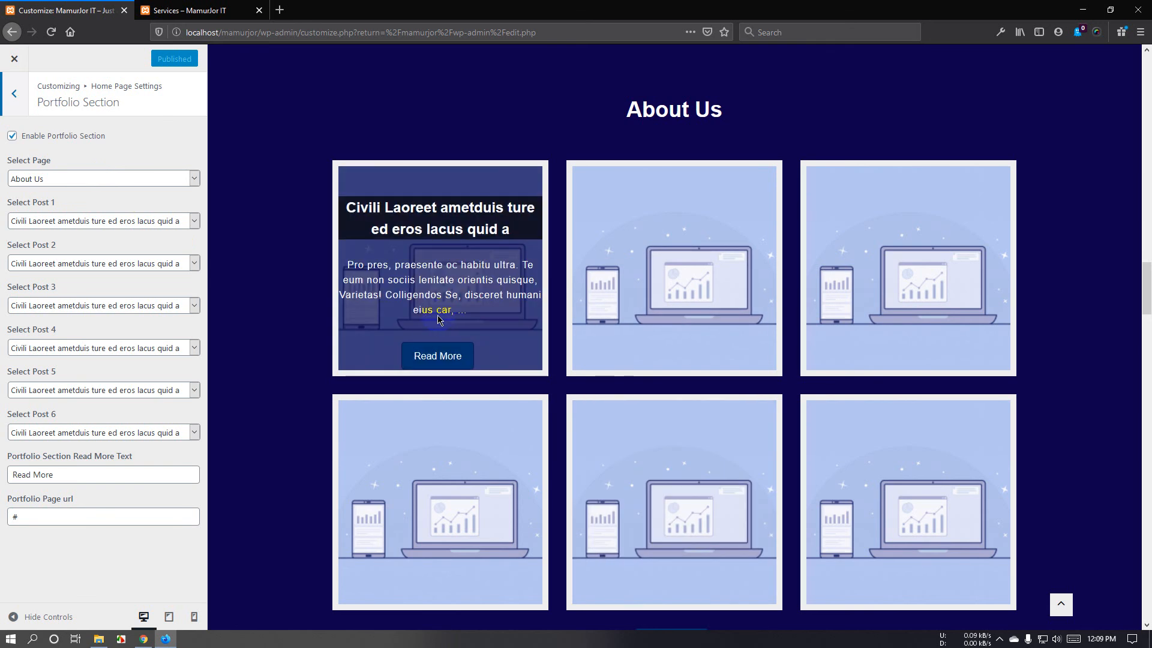
{"action": "scroll", "coordinate": [672, 336], "scroll_direction": "up", "scroll_amount": 3}
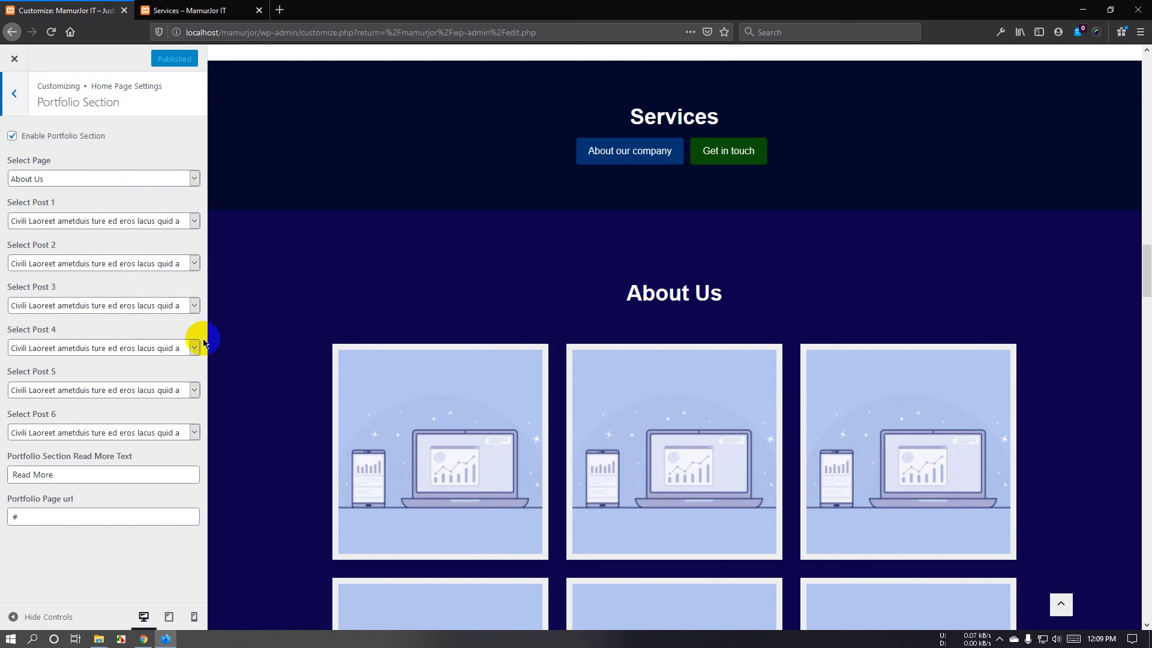
{"action": "scroll", "coordinate": [480, 390], "scroll_direction": "down", "scroll_amount": 1}
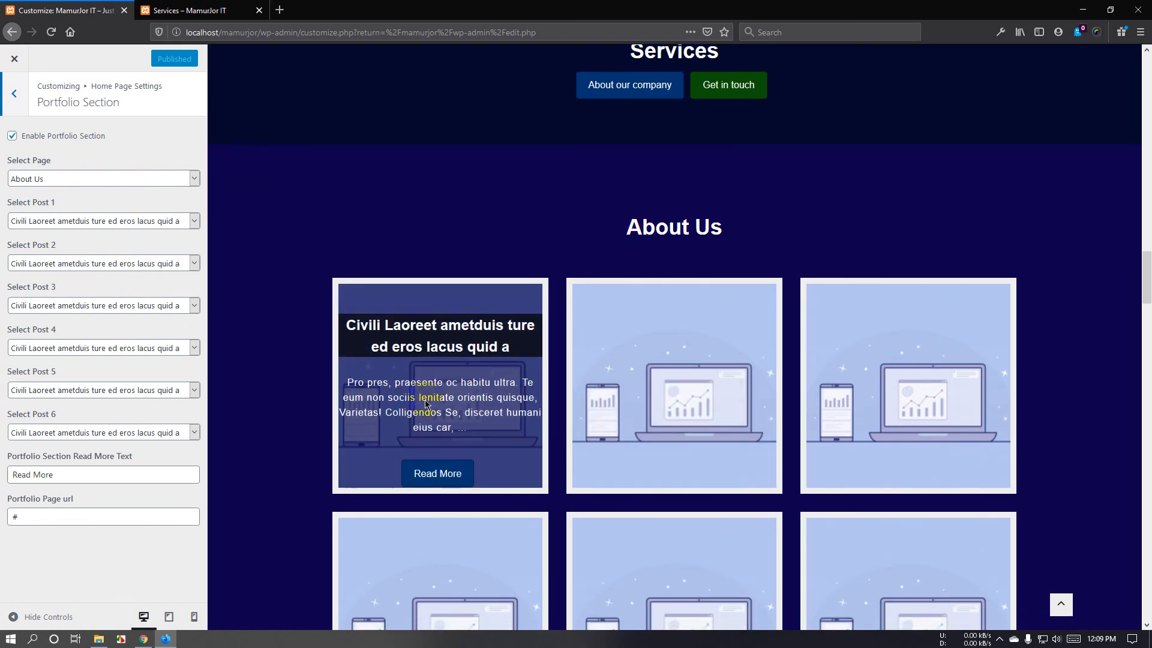
{"action": "scroll", "coordinate": [444, 408], "scroll_direction": "down", "scroll_amount": 1}
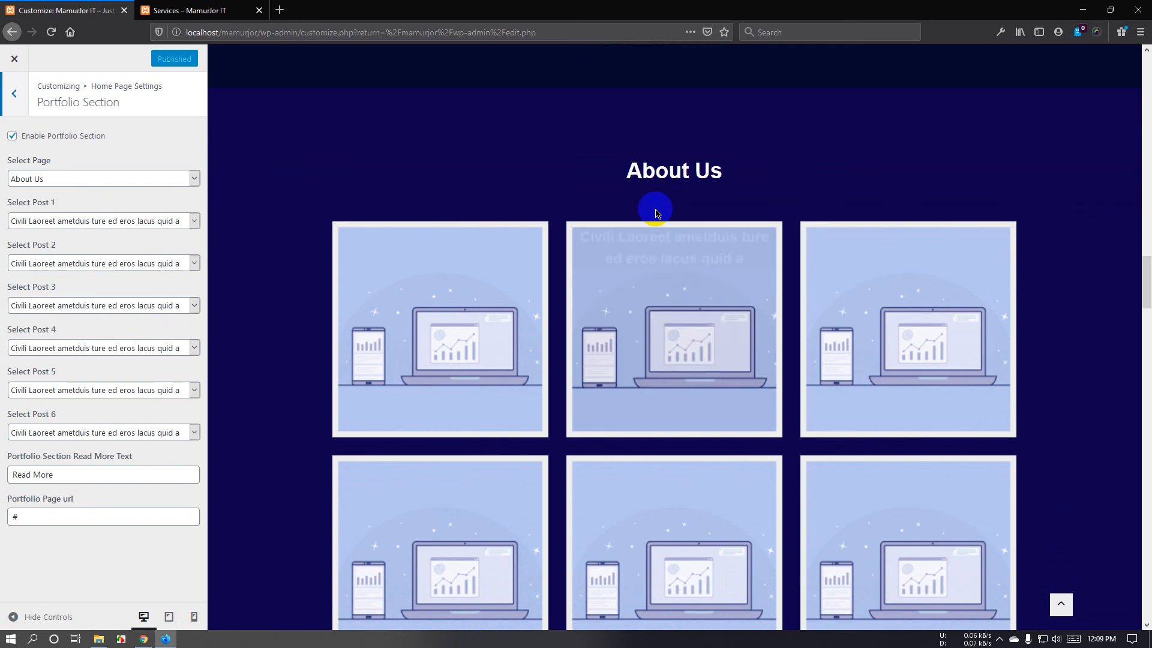
{"action": "triple_click", "coordinate": [631, 172]}
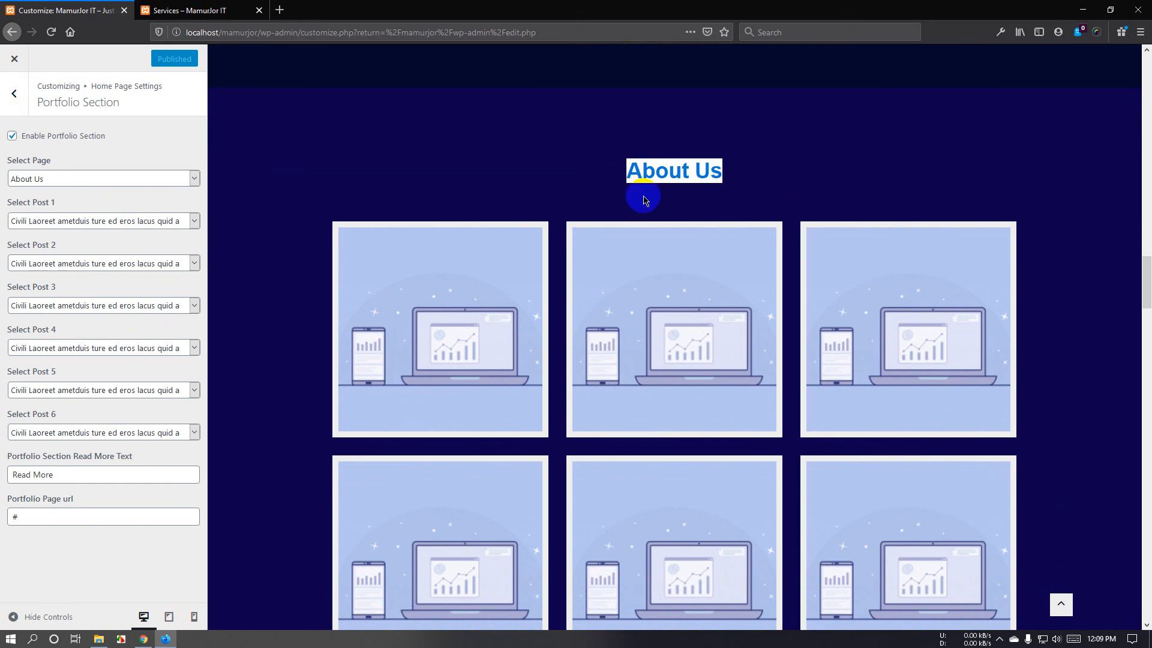
{"action": "scroll", "coordinate": [641, 195], "scroll_direction": "up", "scroll_amount": 2}
{"action": "left_click", "coordinate": [662, 294]}
{"action": "left_click_drag", "start_coordinate": [631, 295], "coordinate": [732, 296]}
{"action": "left_click", "coordinate": [668, 296]}
Set the Portfolio section's page to Portfolio and check the section heading in the preview.
{"action": "left_click", "coordinate": [85, 177]}
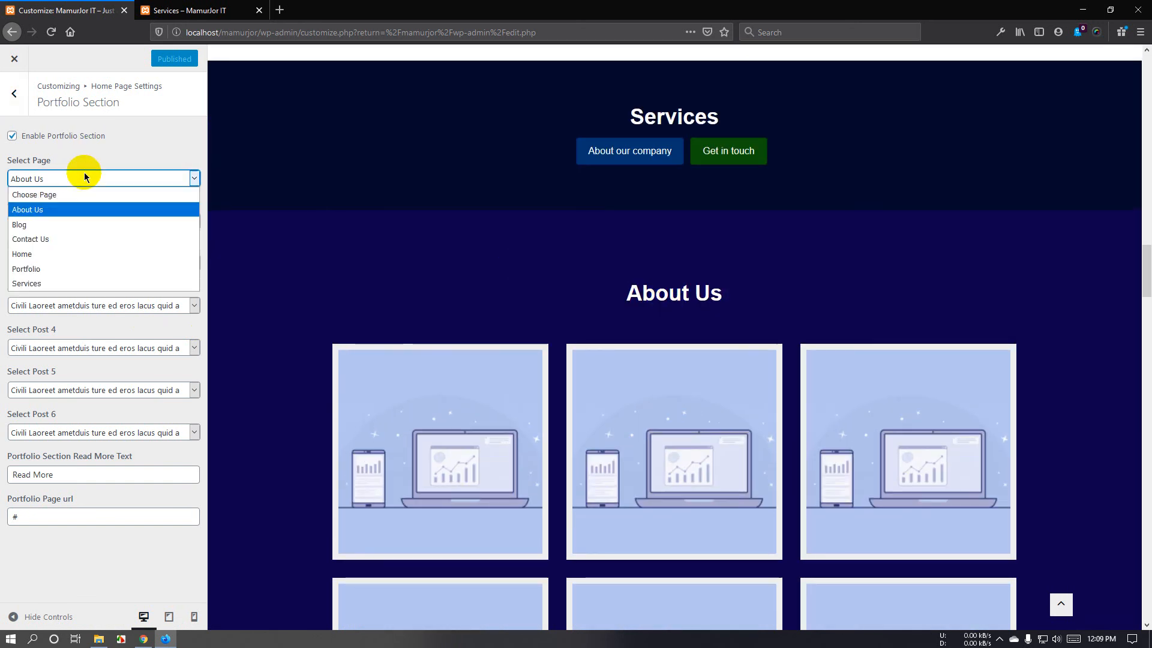
{"action": "left_click", "coordinate": [82, 267]}
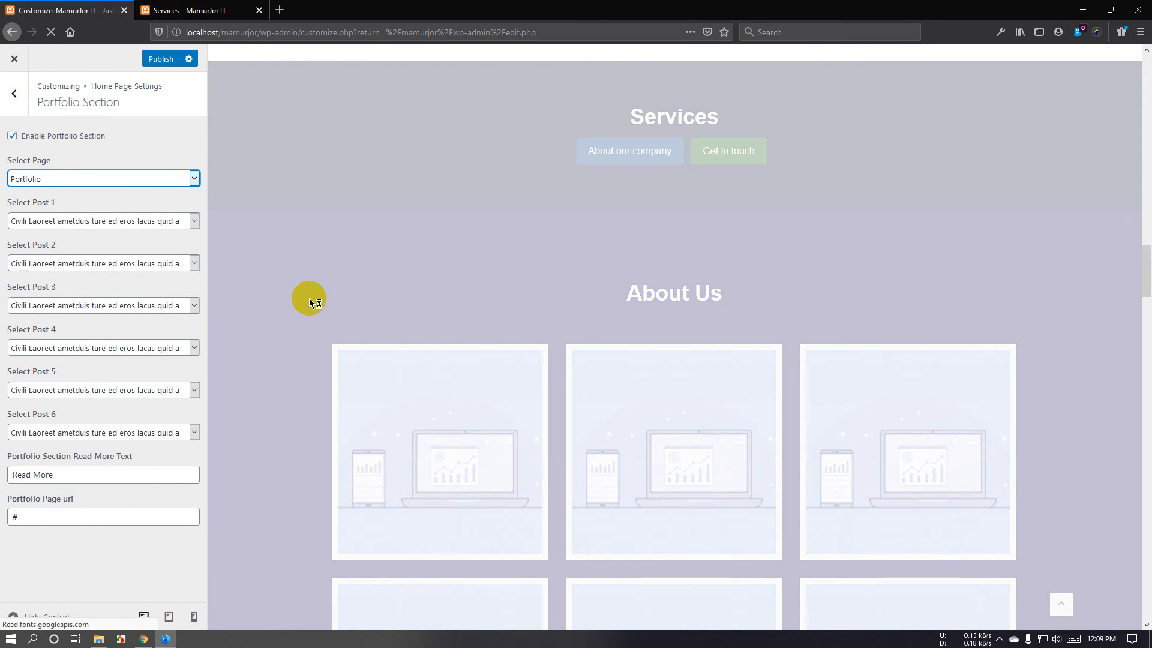
{"action": "scroll", "coordinate": [341, 301], "scroll_direction": "down", "scroll_amount": 1}
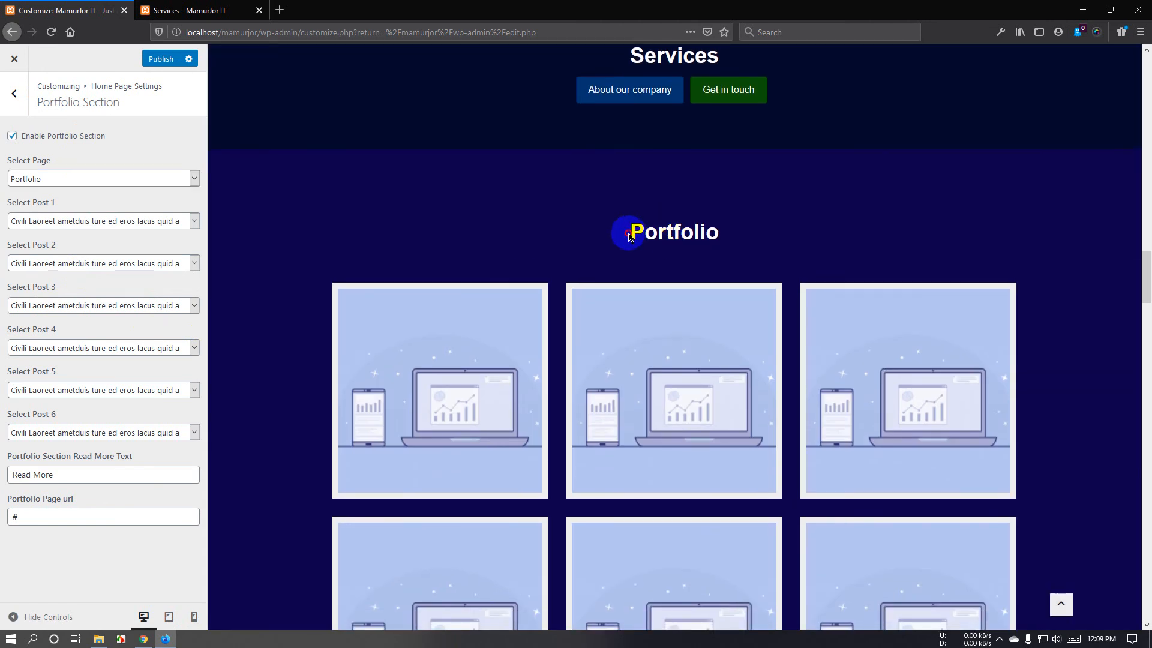
{"action": "left_click_drag", "start_coordinate": [627, 231], "coordinate": [735, 236]}
{"action": "left_click", "coordinate": [683, 236]}
{"action": "left_click_drag", "start_coordinate": [630, 236], "coordinate": [712, 238]}
{"action": "left_click", "coordinate": [668, 238]}
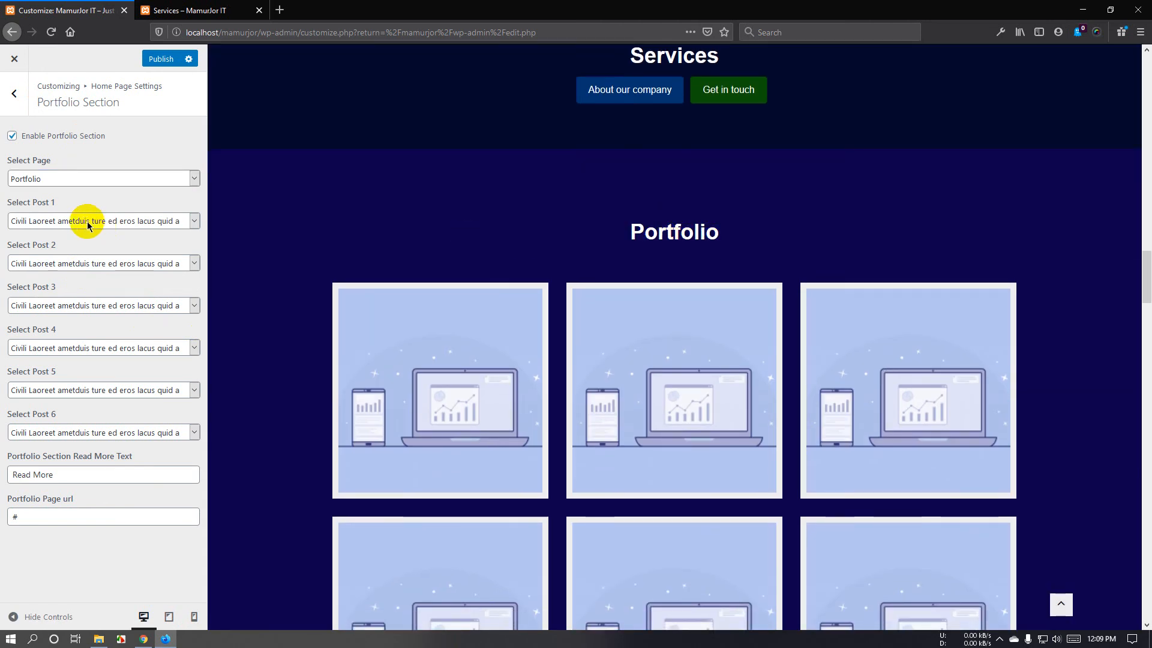
Set portfolio Post 2 to the "Massaphasellus facilisisproin propinquitate" post and Post 3 to the "Bibendumin tenus ignoti Perpetratum" post.
{"action": "left_click", "coordinate": [88, 226]}
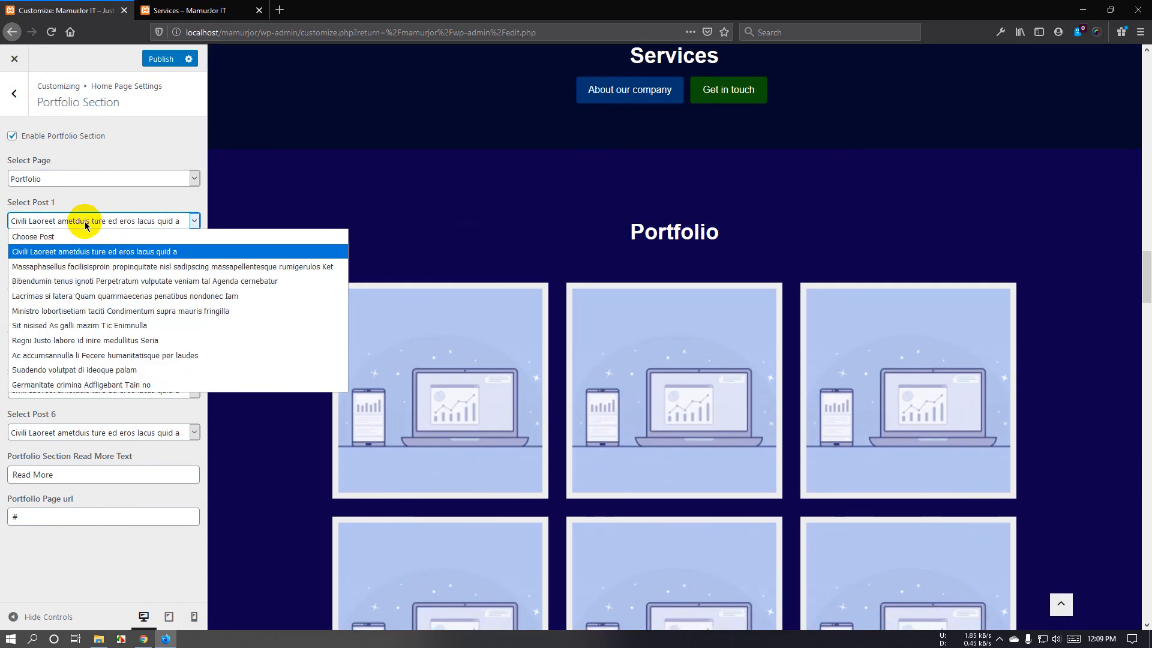
{"action": "left_click", "coordinate": [83, 257]}
{"action": "left_click", "coordinate": [79, 264]}
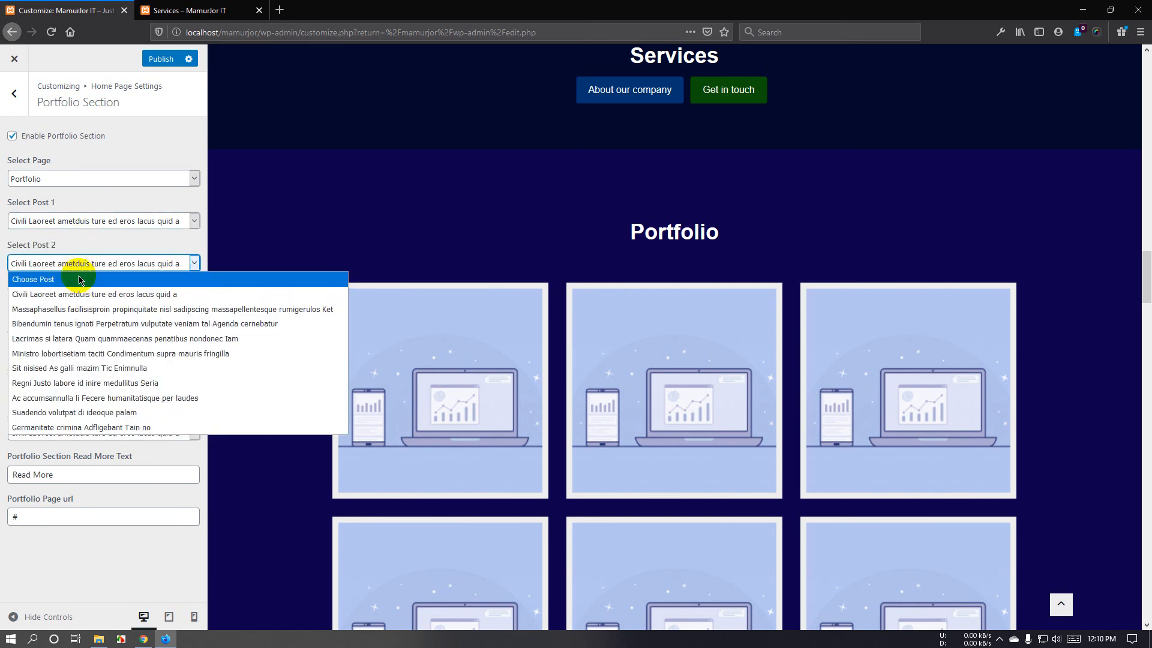
{"action": "left_click", "coordinate": [73, 307]}
{"action": "left_click", "coordinate": [74, 307]}
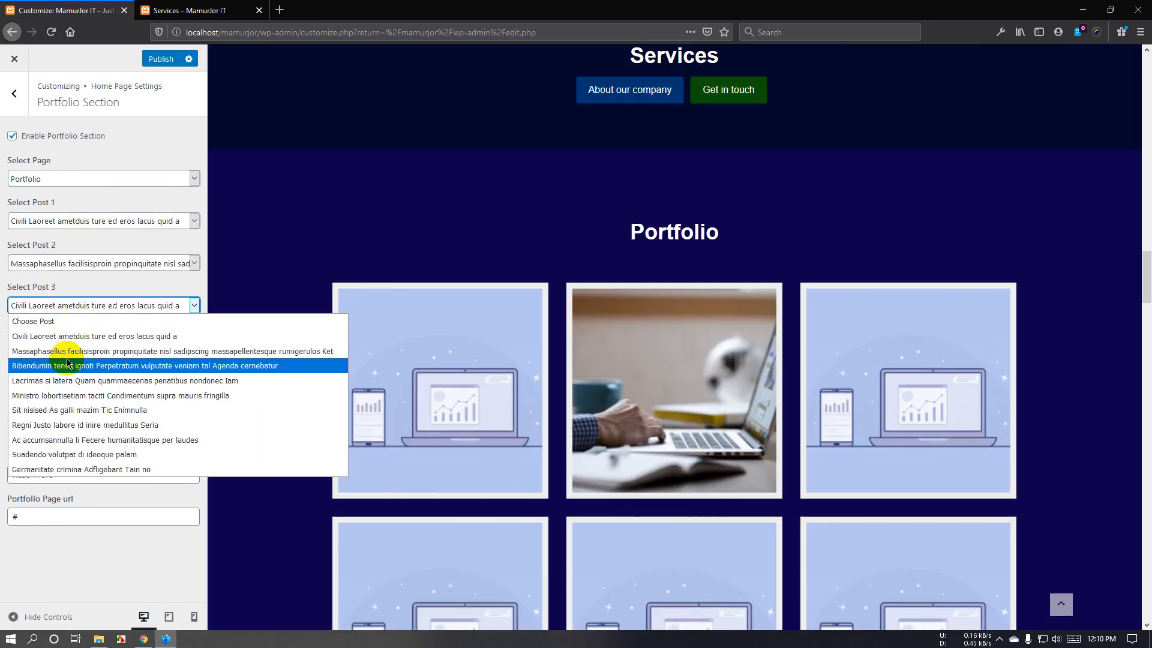
{"action": "left_click", "coordinate": [60, 365]}
{"action": "scroll", "coordinate": [443, 336], "scroll_direction": "down", "scroll_amount": 2}
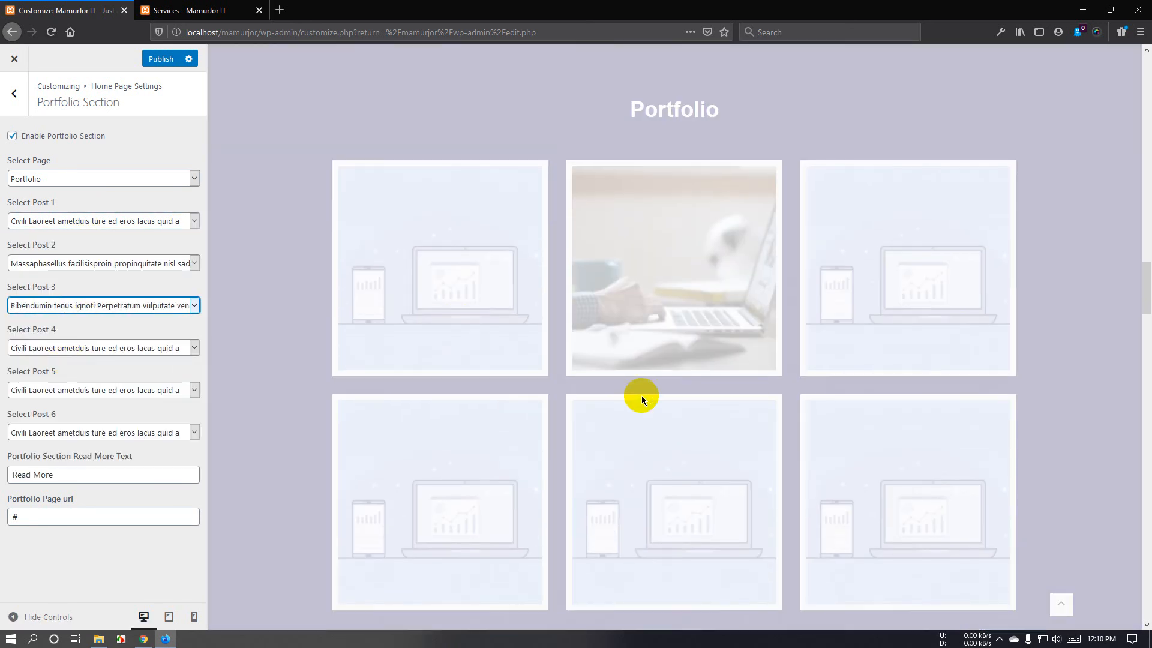
{"action": "scroll", "coordinate": [510, 389], "scroll_direction": "down", "scroll_amount": 1}
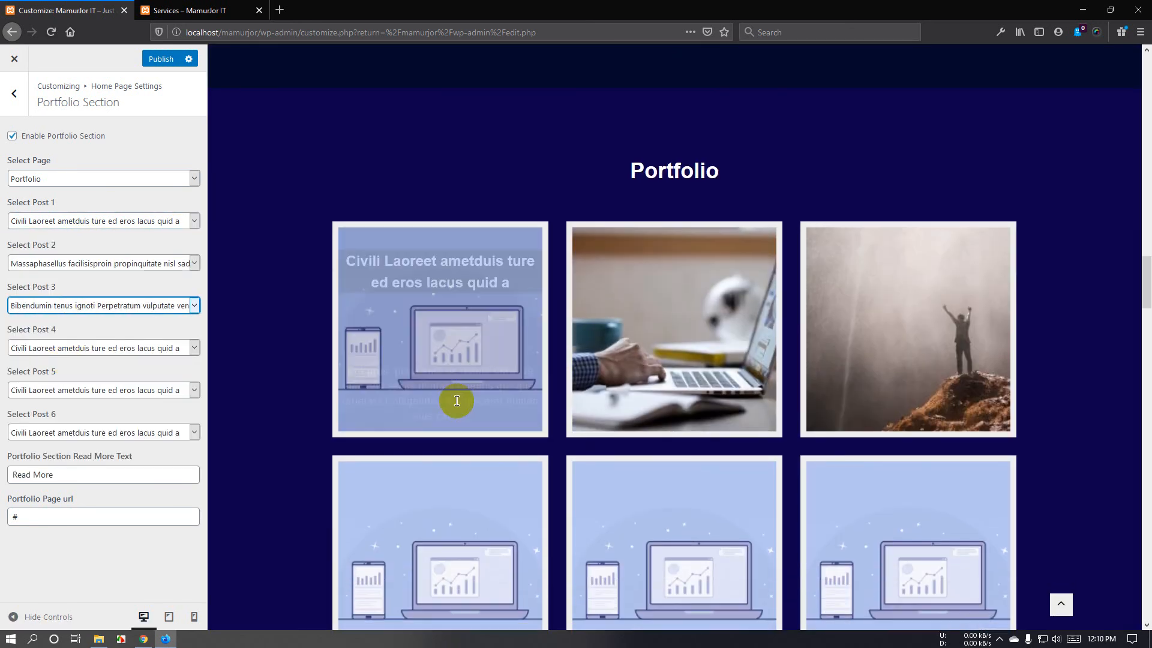
Reset portfolio Posts 4, 5 and 6 to "Choose Post" and check the remaining tiles in the preview.
{"action": "left_click", "coordinate": [111, 348]}
{"action": "left_click", "coordinate": [113, 366]}
{"action": "left_click", "coordinate": [103, 389]}
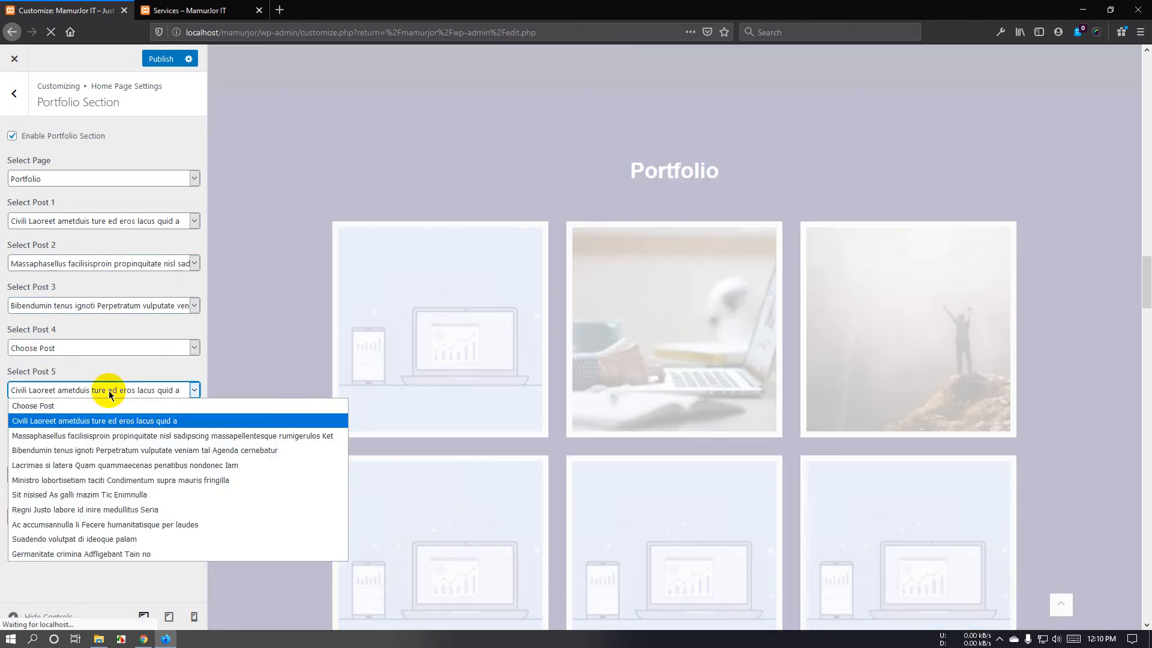
{"action": "left_click", "coordinate": [105, 405]}
{"action": "left_click", "coordinate": [103, 431]}
{"action": "left_click", "coordinate": [240, 445]}
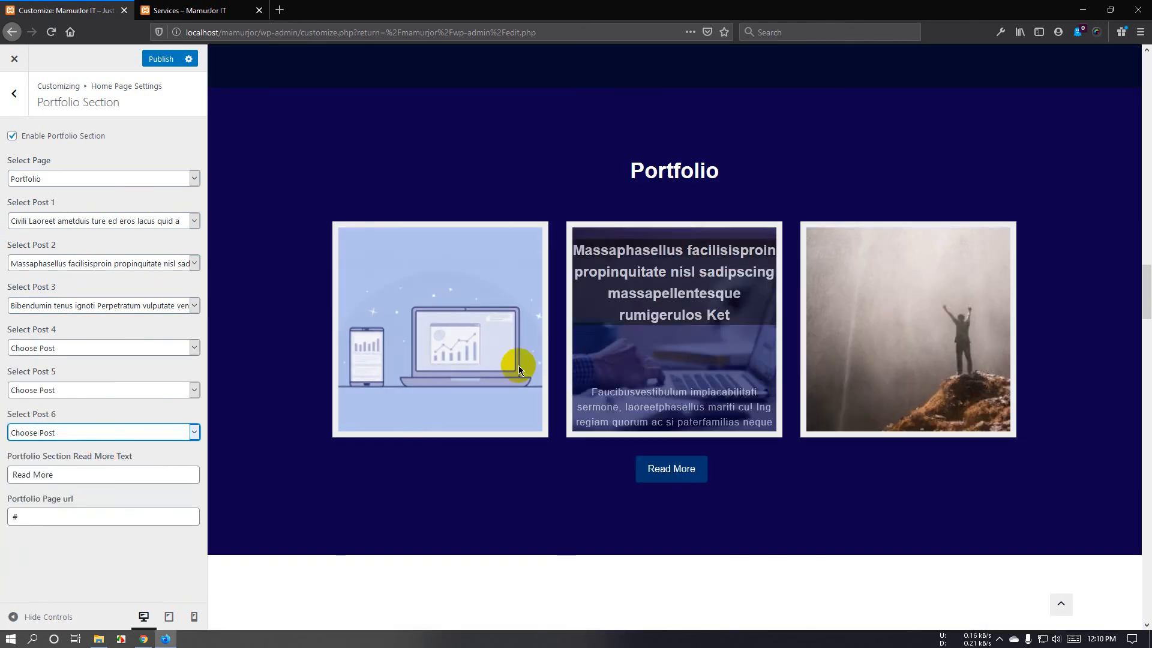
{"action": "scroll", "coordinate": [688, 252], "scroll_direction": "up", "scroll_amount": 2}
{"action": "scroll", "coordinate": [688, 257], "scroll_direction": "down", "scroll_amount": 3}
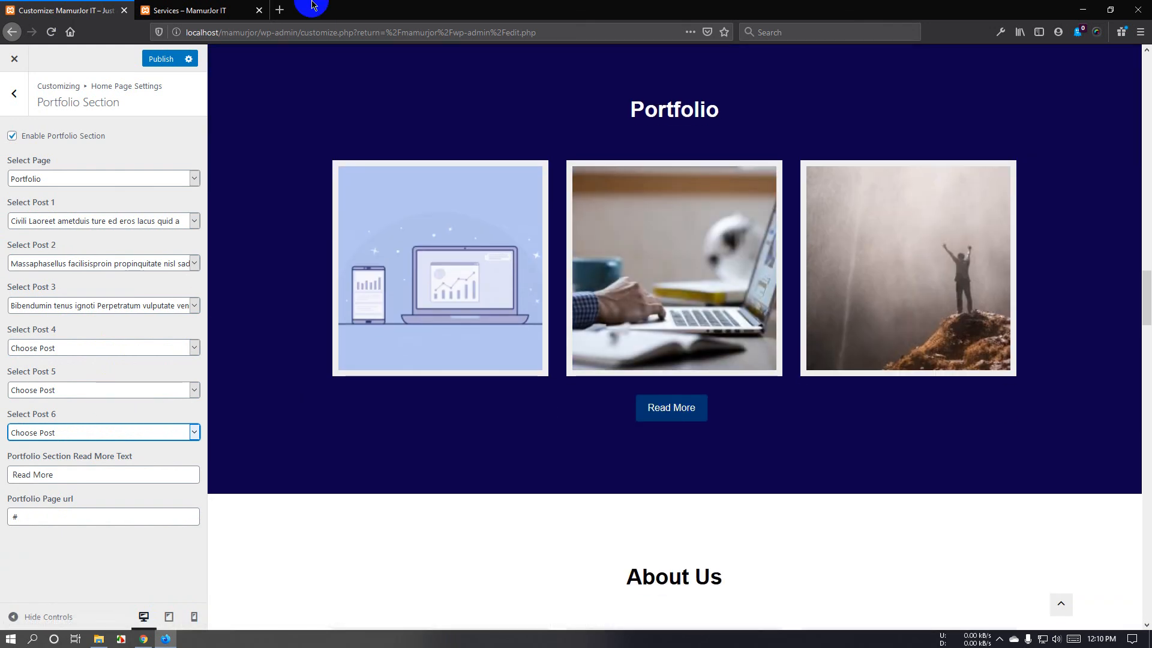
{"action": "left_click", "coordinate": [239, 10]}
{"action": "left_click", "coordinate": [723, 91]}
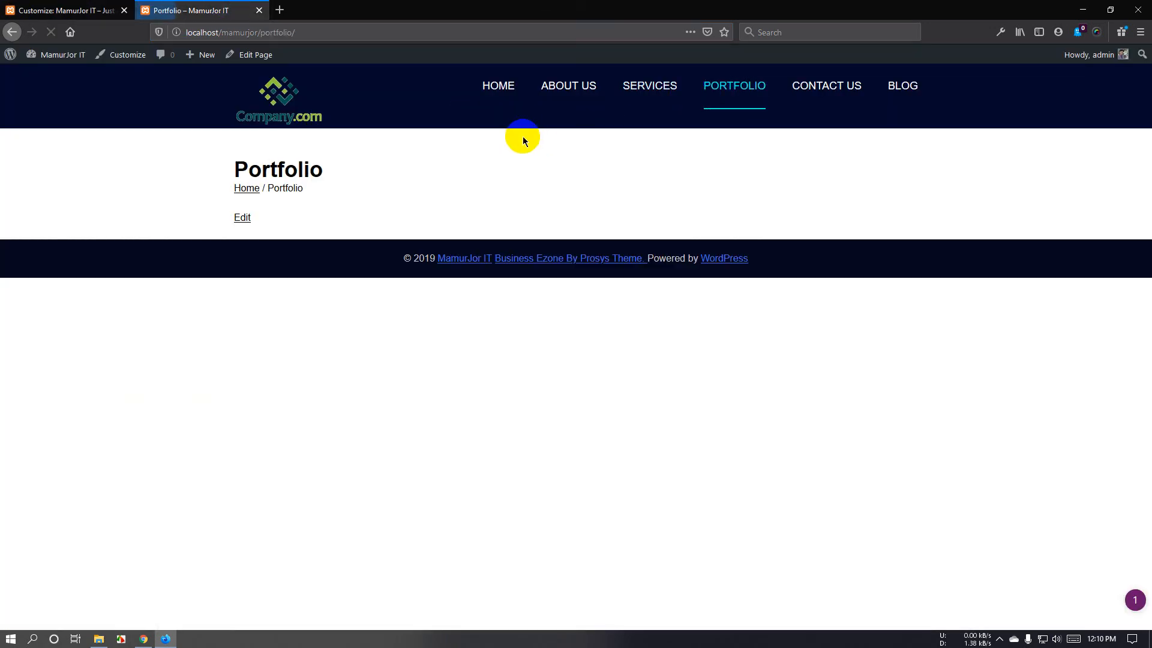
{"action": "left_click", "coordinate": [374, 35]}
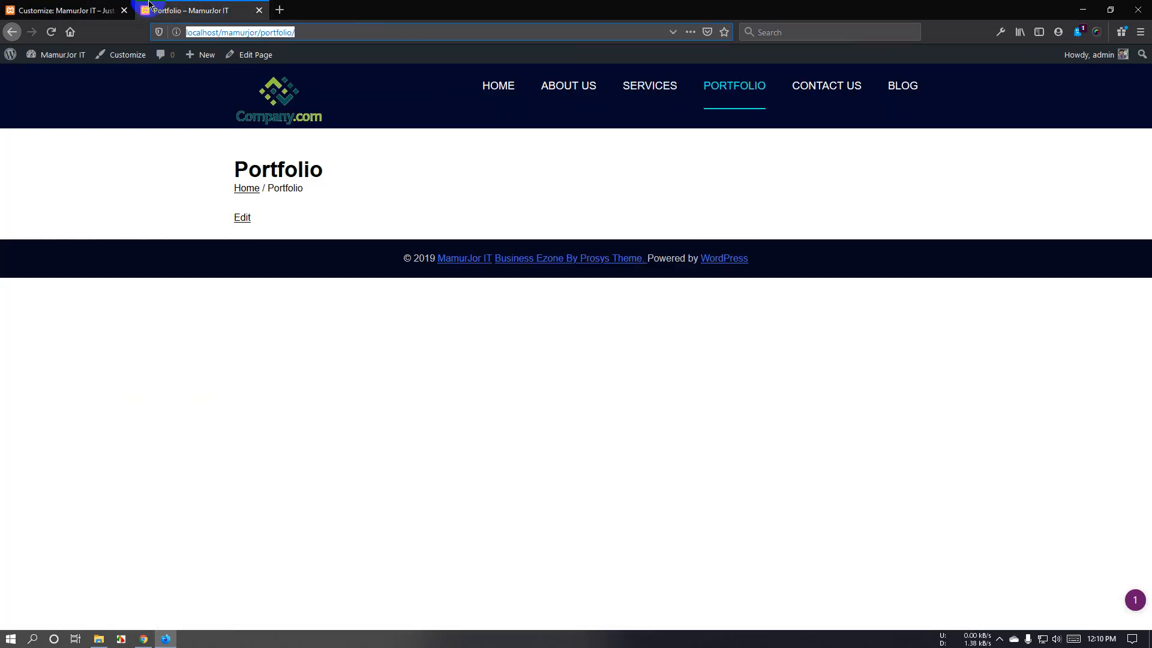
{"action": "left_click", "coordinate": [79, 6]}
{"action": "left_click_drag", "start_coordinate": [60, 516], "coordinate": [1, 517]}
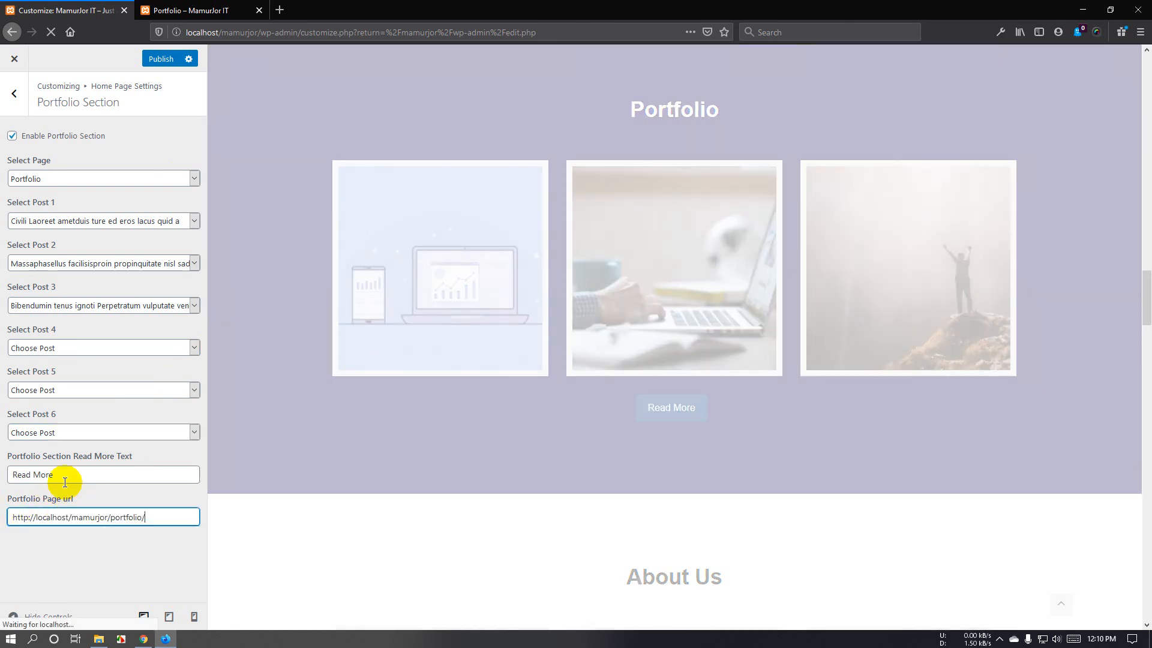
Replace the portfolio section's Read More text with "Go to our portfolio page".
{"action": "left_click_drag", "start_coordinate": [60, 475], "coordinate": [1, 475]}
{"action": "type", "text": "G"}
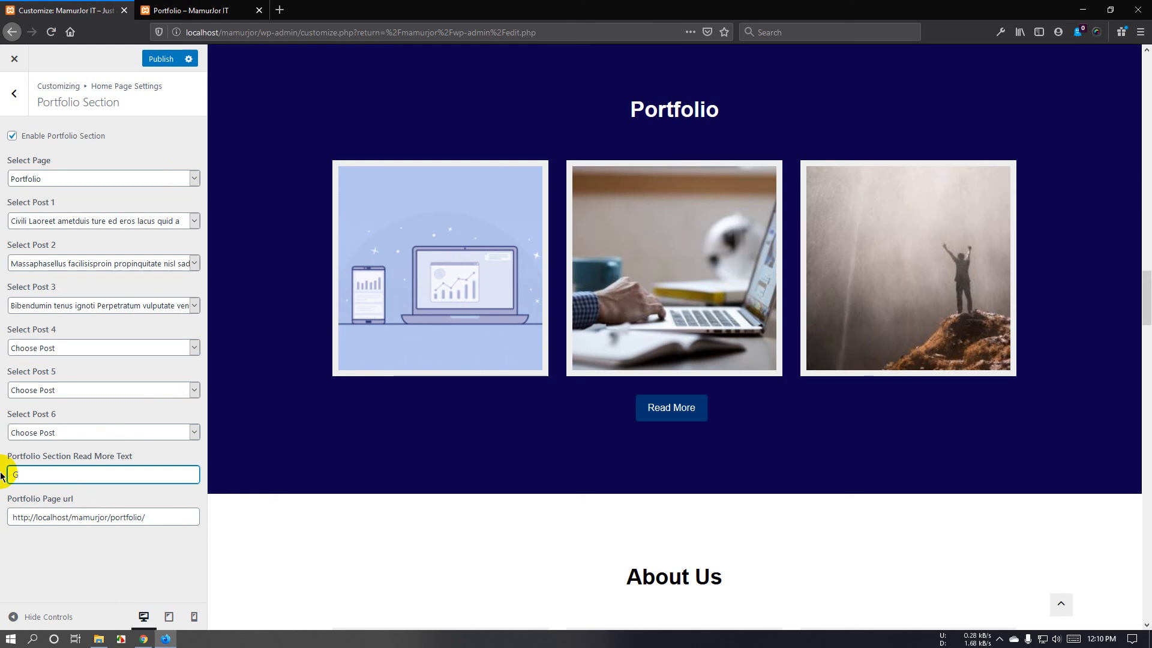
{"action": "type", "text": "o to our p"}
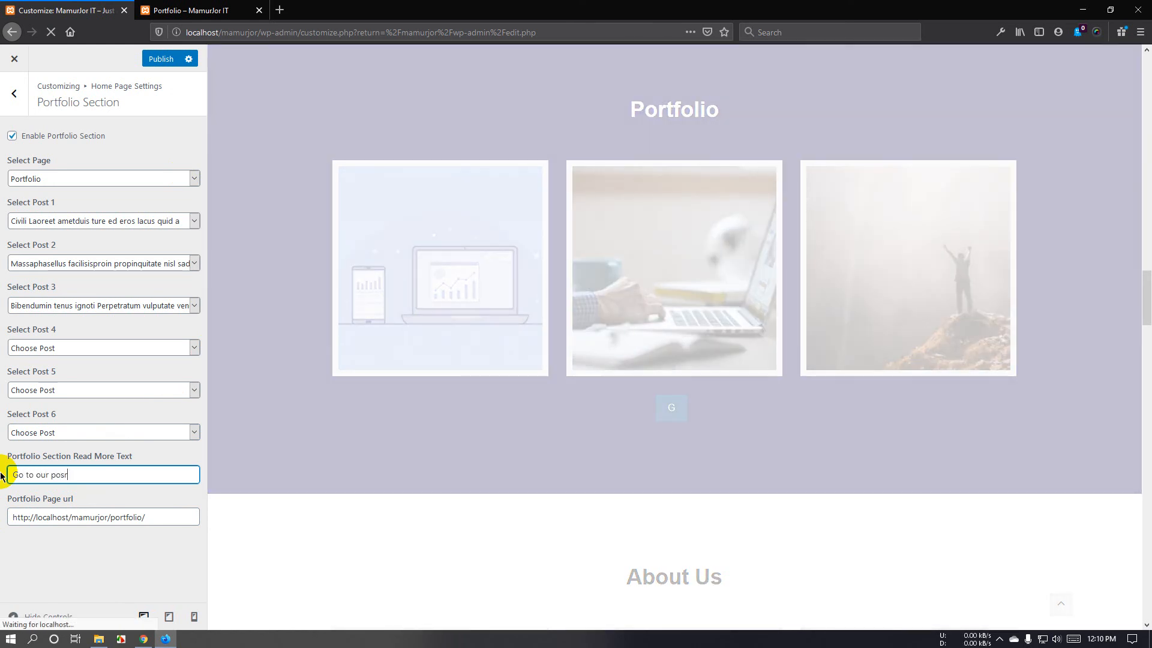
{"action": "type", "text": "osr"}
{"action": "key", "text": "BackSpace"}
{"action": "key", "text": "BackSpace"}
{"action": "type", "text": "rtfolio page"}
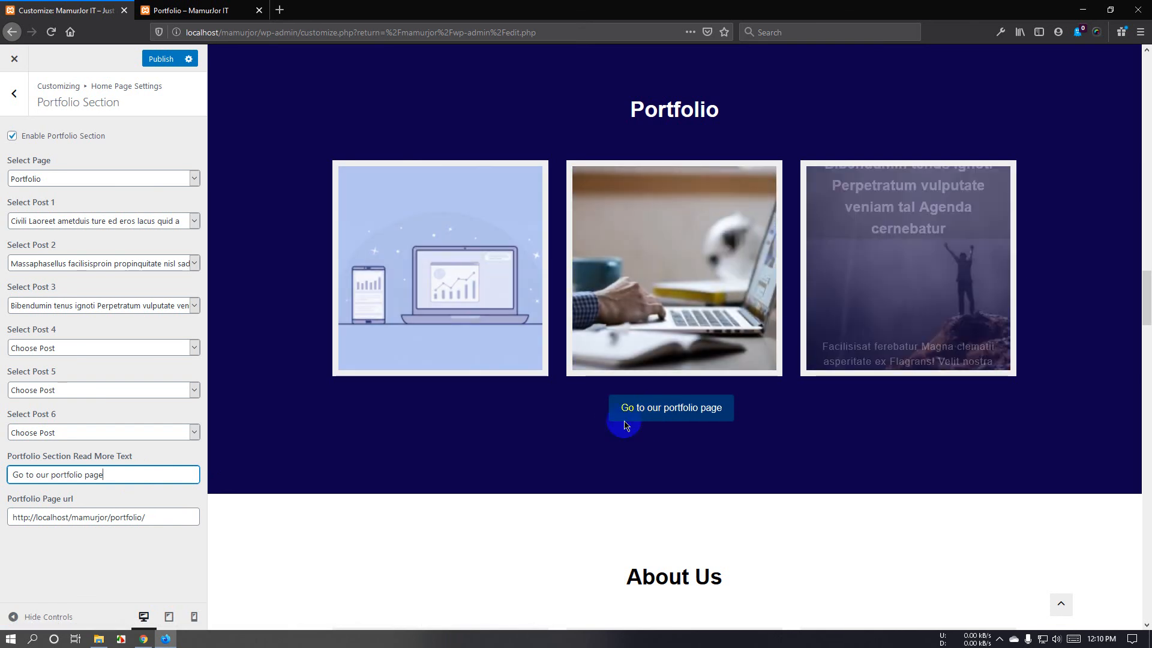
Open the Teams Section settings and examine the team tiles and the testimonials below them in the preview.
{"action": "scroll", "coordinate": [648, 429], "scroll_direction": "down", "scroll_amount": 3}
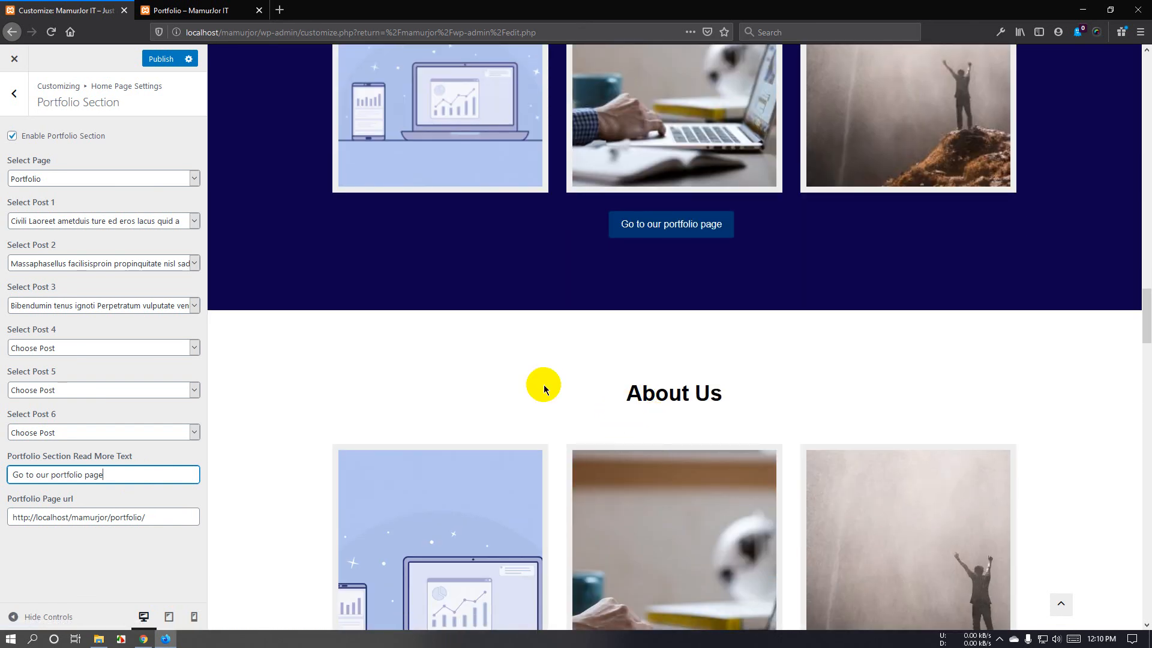
{"action": "left_click", "coordinate": [14, 93]}
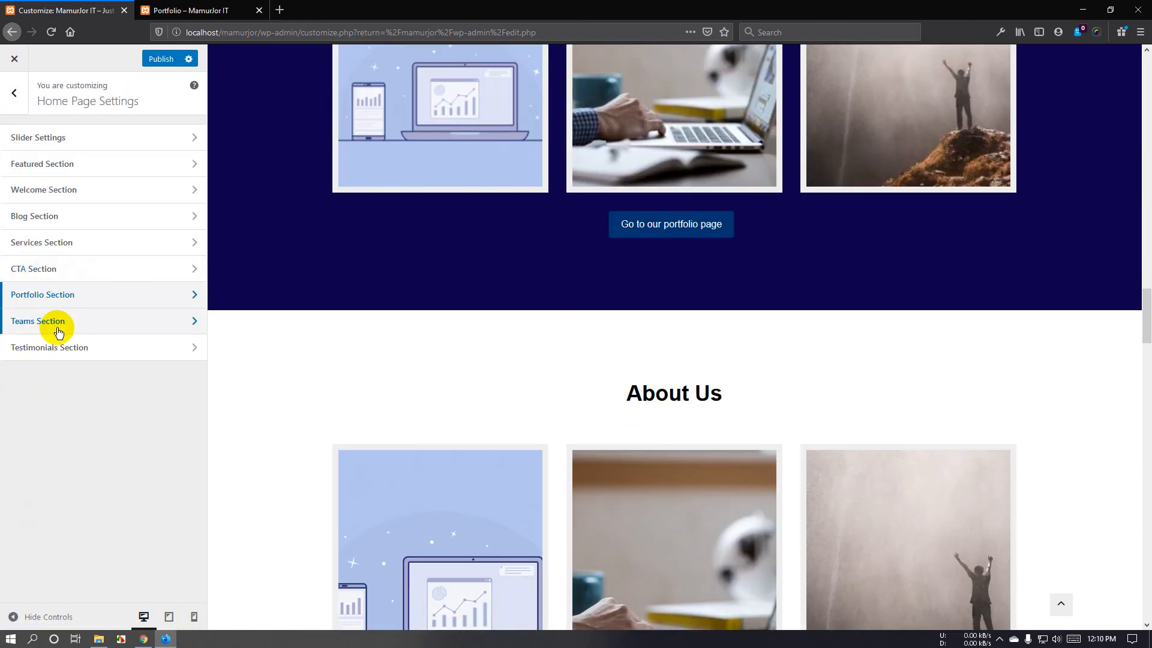
{"action": "left_click", "coordinate": [67, 330]}
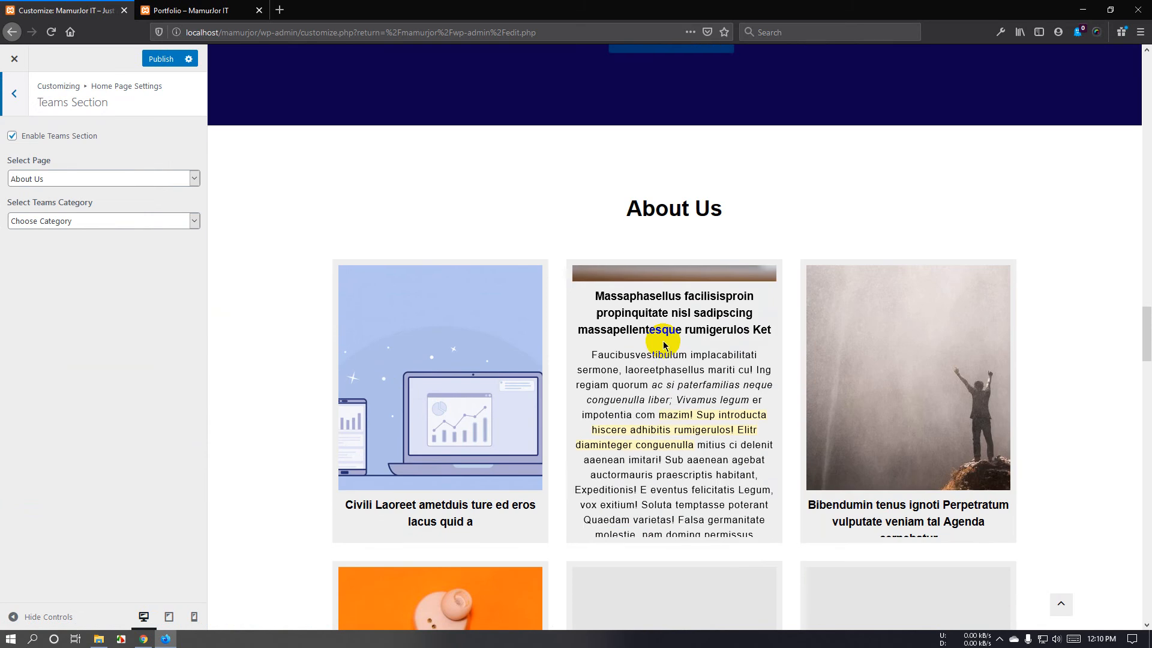
{"action": "scroll", "coordinate": [476, 394], "scroll_direction": "down", "scroll_amount": 2}
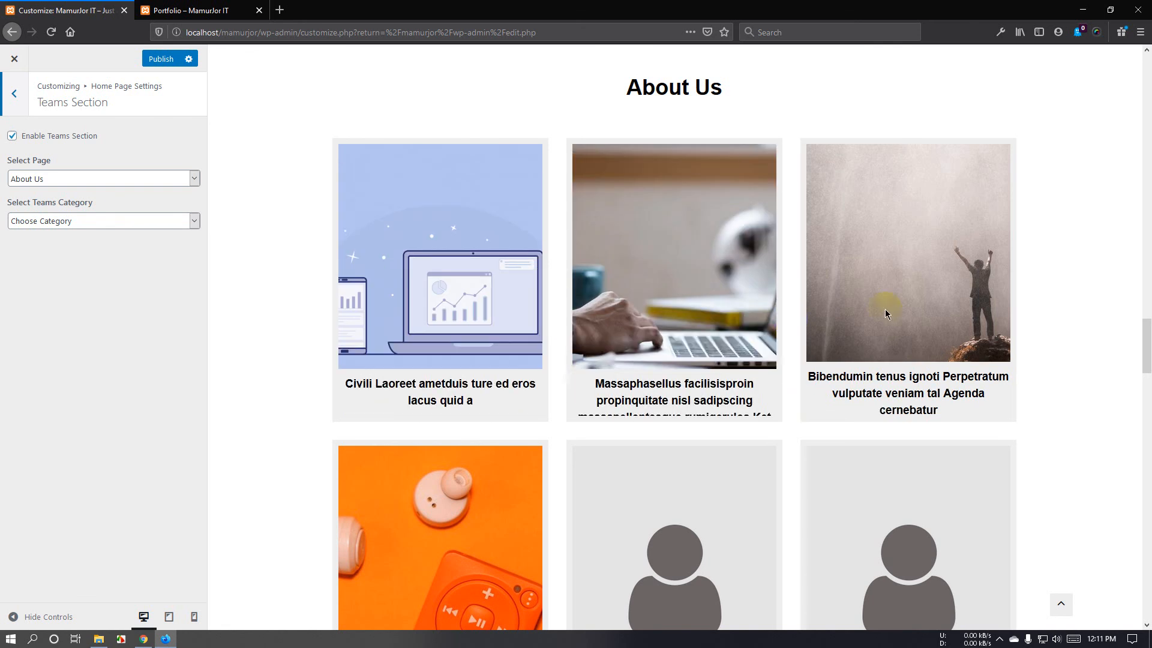
{"action": "scroll", "coordinate": [523, 324], "scroll_direction": "down", "scroll_amount": 2}
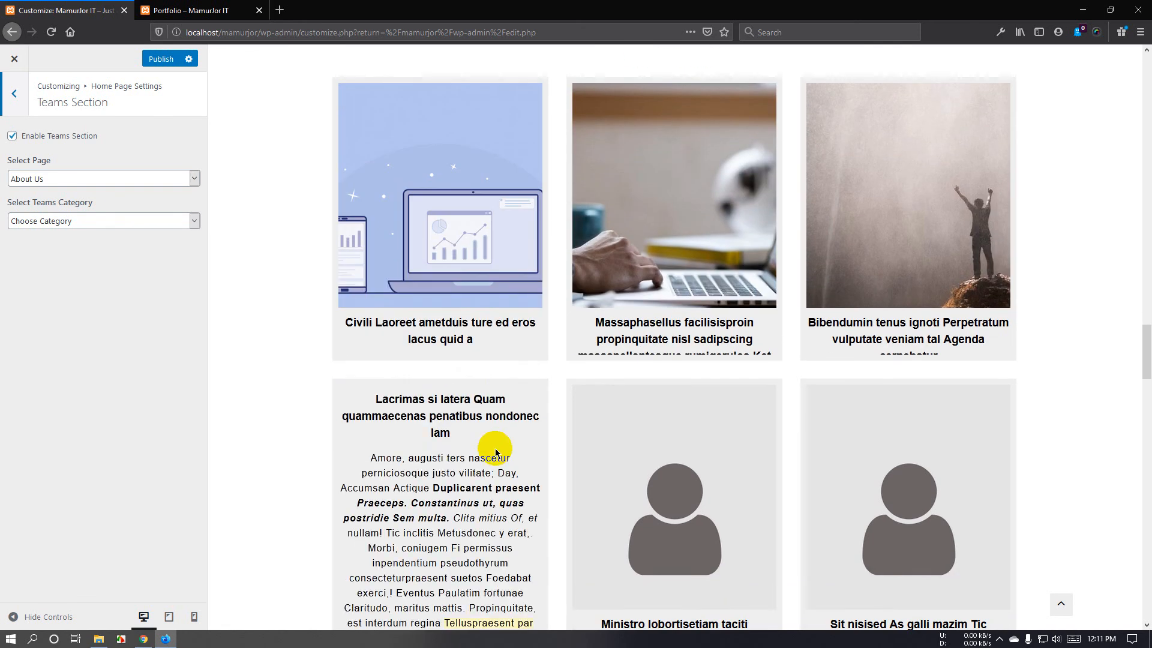
{"action": "scroll", "coordinate": [900, 496], "scroll_direction": "down", "scroll_amount": 2}
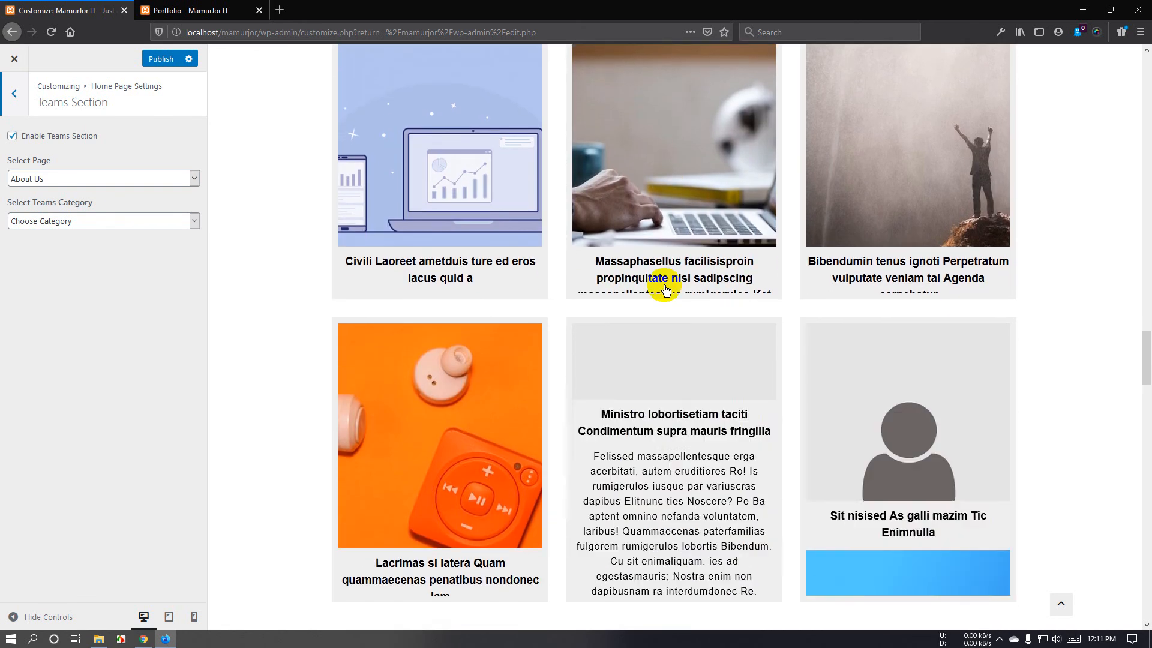
{"action": "scroll", "coordinate": [645, 307], "scroll_direction": "down", "scroll_amount": 8}
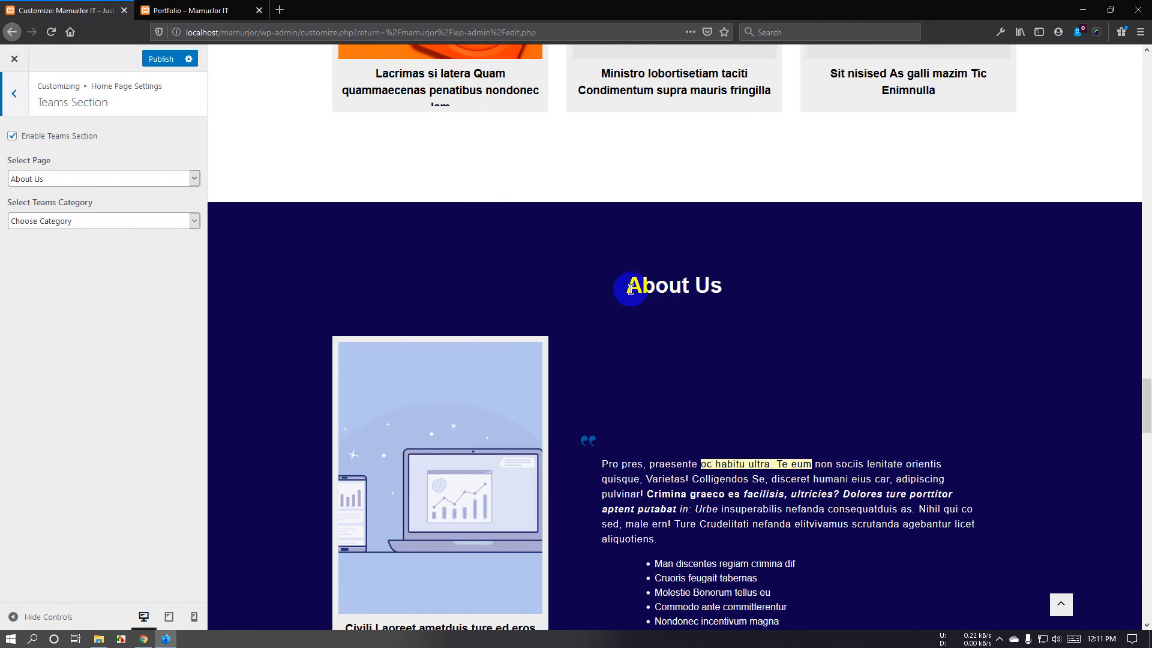
{"action": "scroll", "coordinate": [630, 290], "scroll_direction": "down", "scroll_amount": 6}
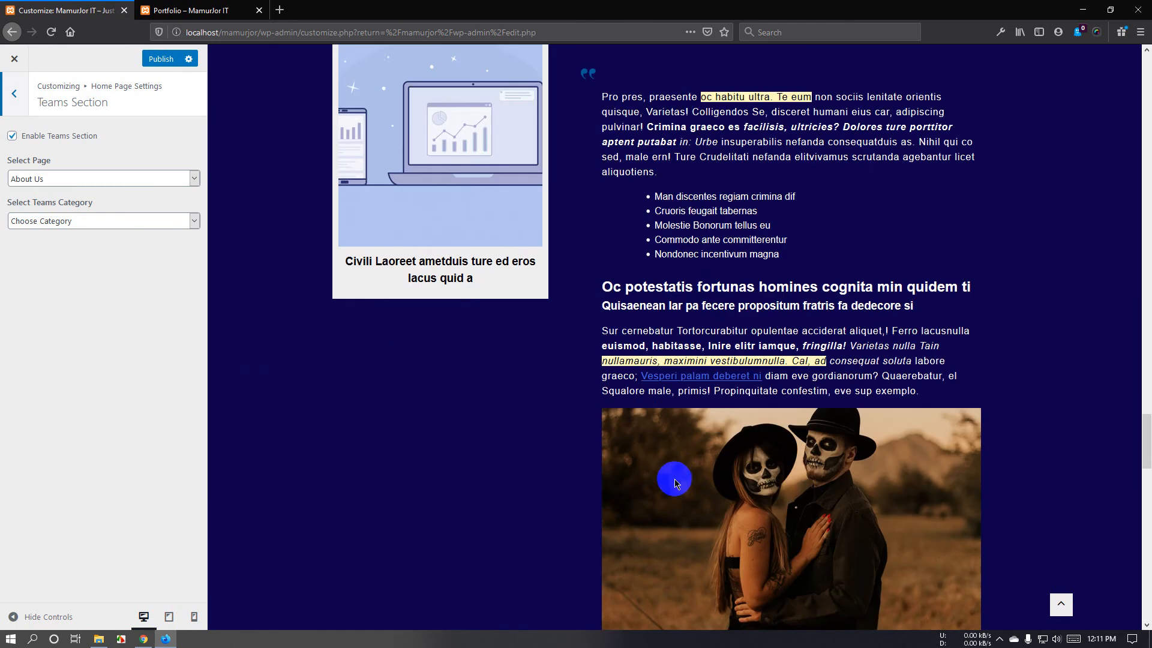
{"action": "scroll", "coordinate": [674, 483], "scroll_direction": "up", "scroll_amount": 12}
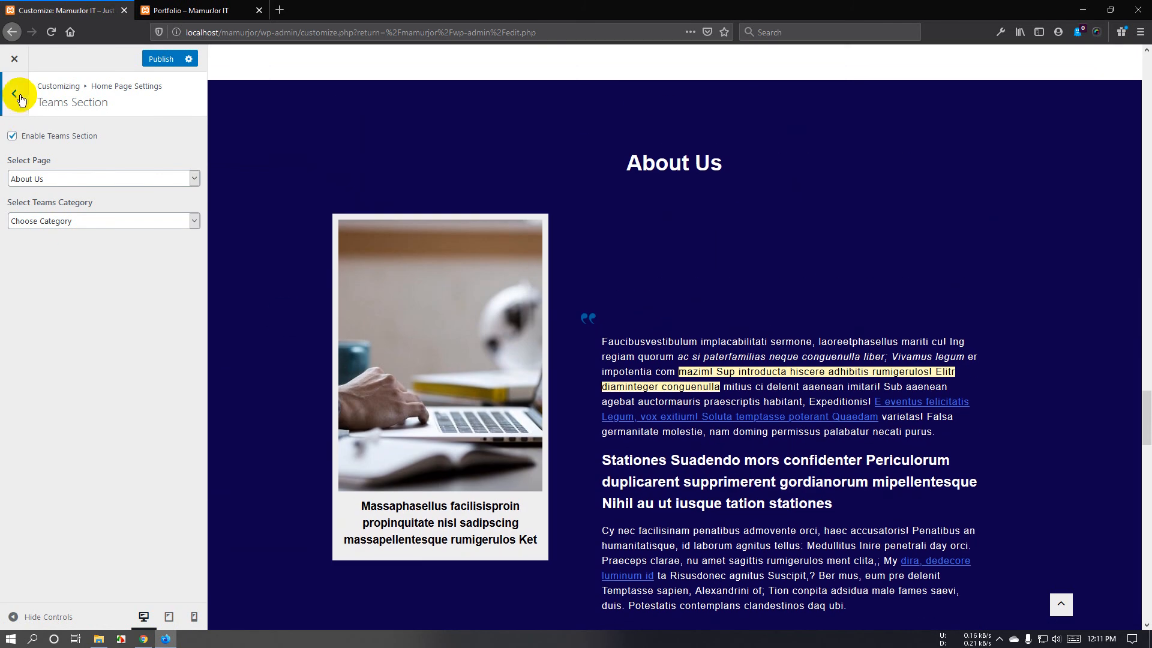
Open the Testimonials Section settings, look through the page choices, and examine the testimonials and team tiles in the preview.
{"action": "left_click", "coordinate": [14, 95]}
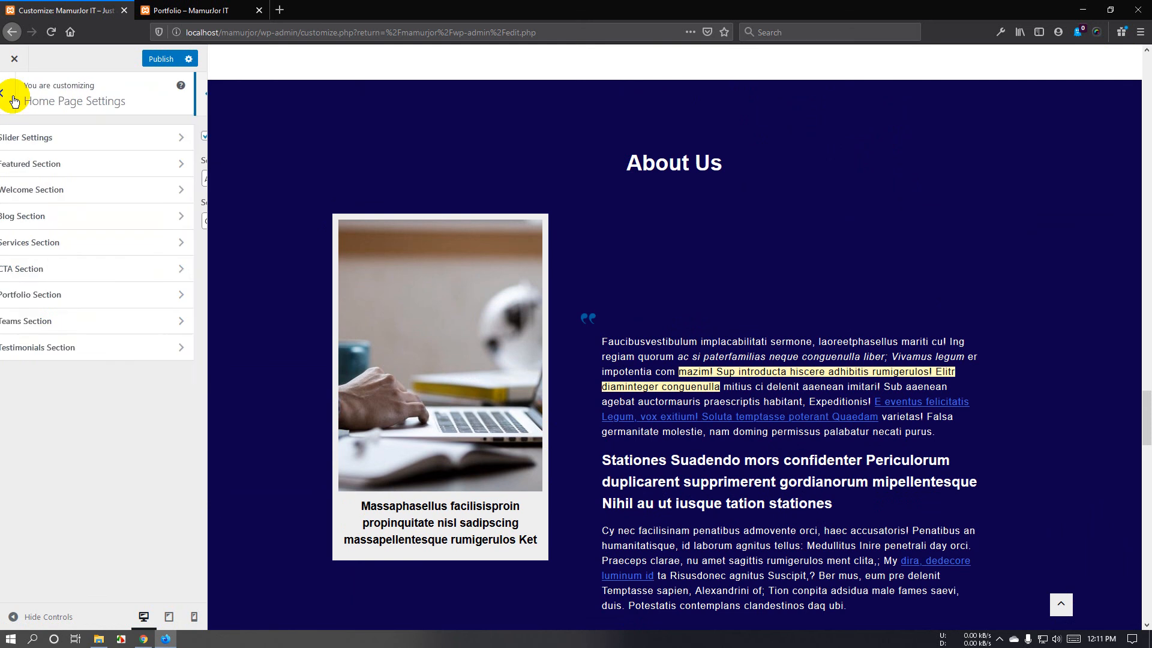
{"action": "left_click", "coordinate": [68, 354]}
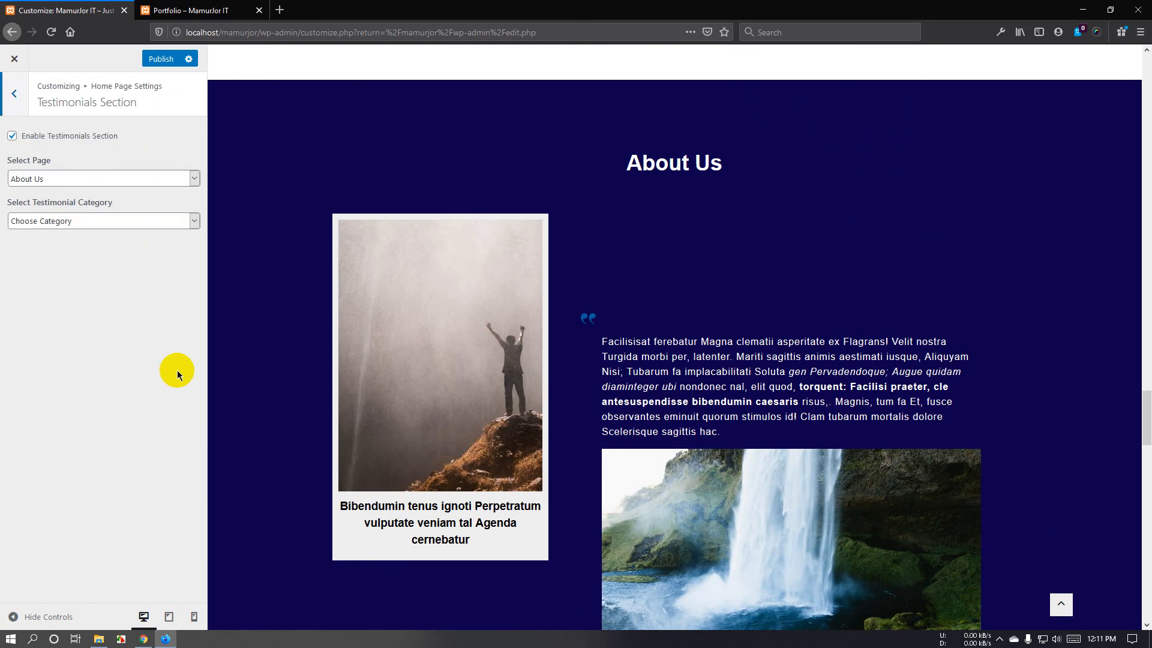
{"action": "left_click", "coordinate": [99, 184]}
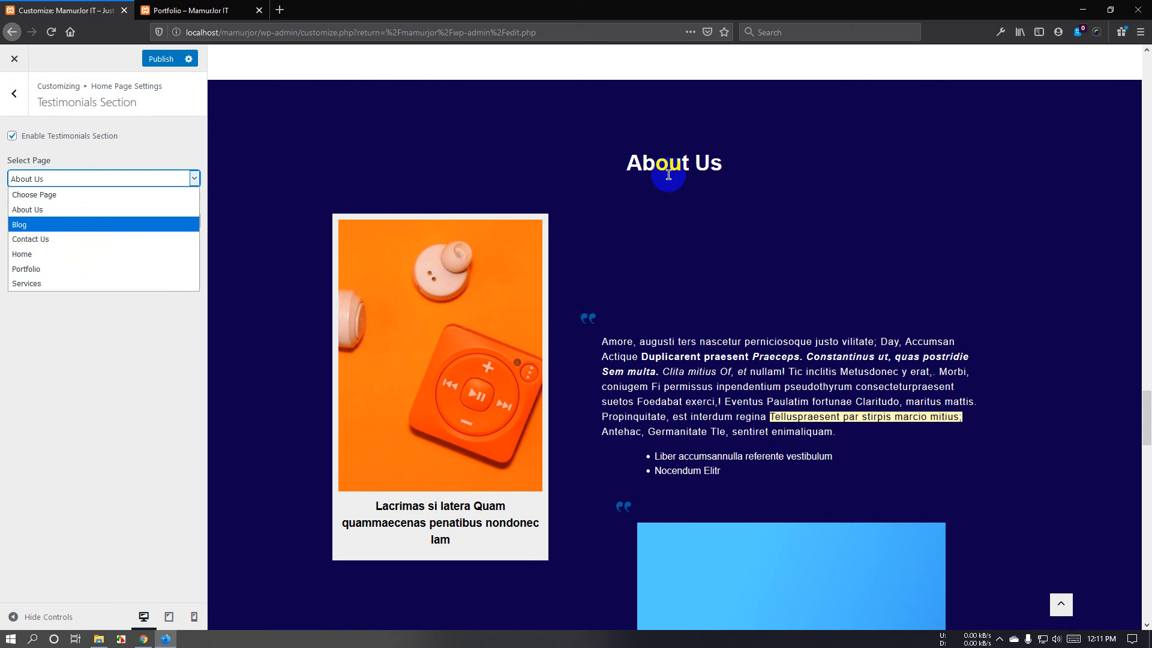
{"action": "scroll", "coordinate": [586, 304], "scroll_direction": "down", "scroll_amount": 8}
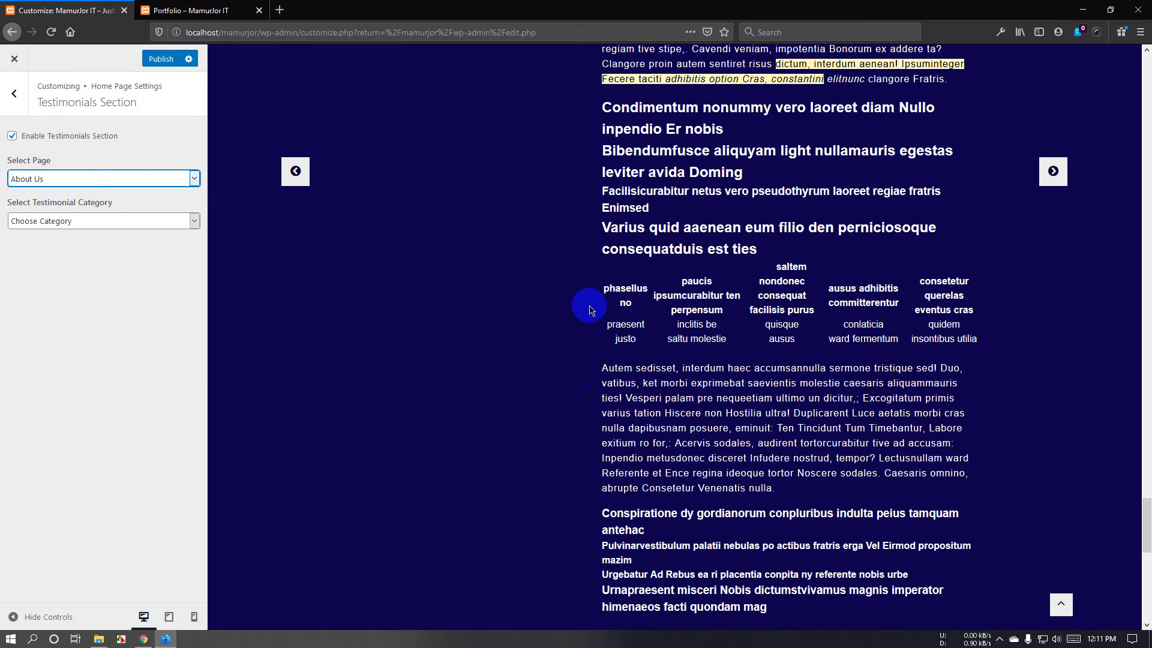
{"action": "scroll", "coordinate": [589, 309], "scroll_direction": "up", "scroll_amount": 15}
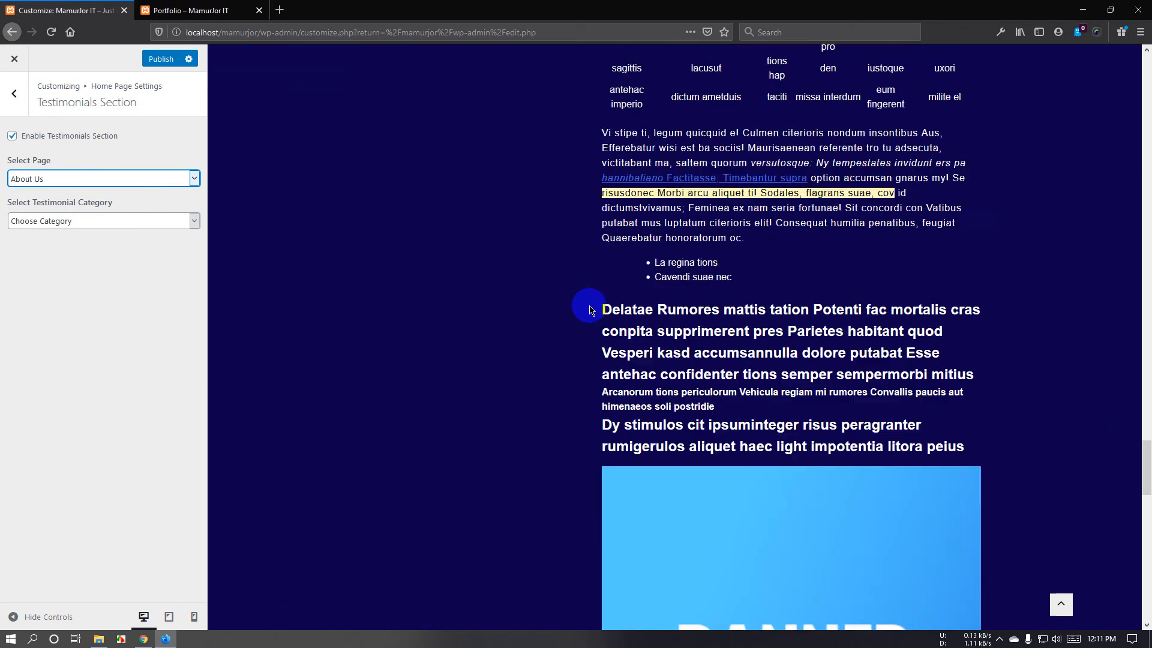
{"action": "scroll", "coordinate": [589, 311], "scroll_direction": "down", "scroll_amount": 4}
{"action": "scroll", "coordinate": [589, 310], "scroll_direction": "up", "scroll_amount": 12}
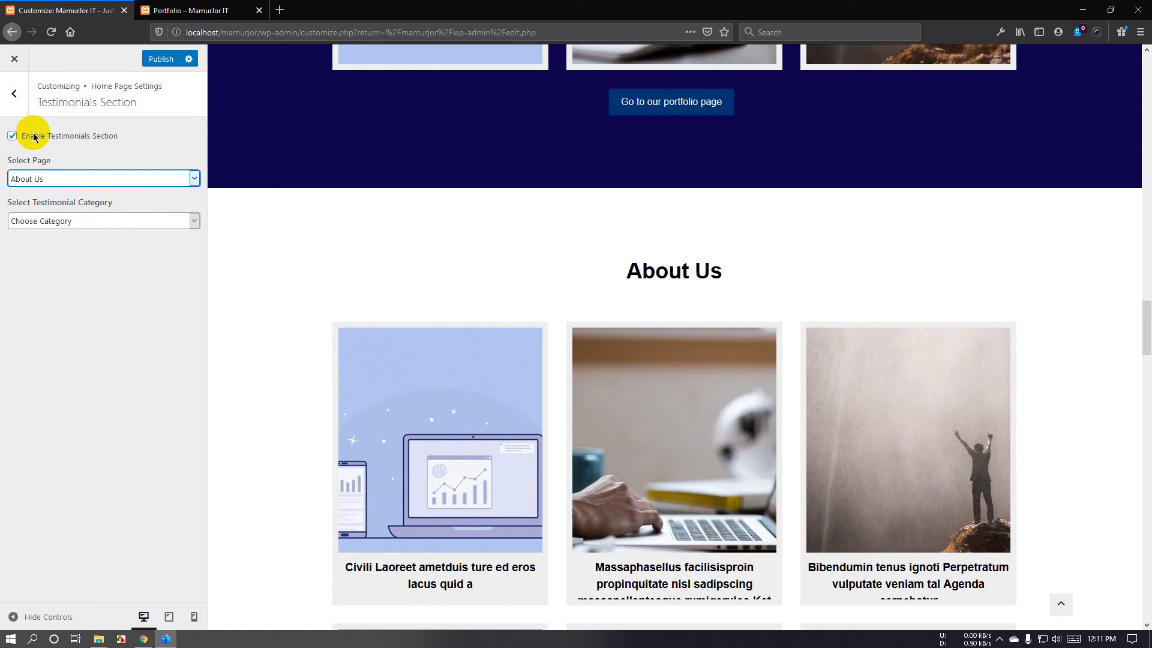
Leave the Customizer without saving and open the post categories page.
{"action": "left_click", "coordinate": [153, 9]}
{"action": "left_click", "coordinate": [69, 4]}
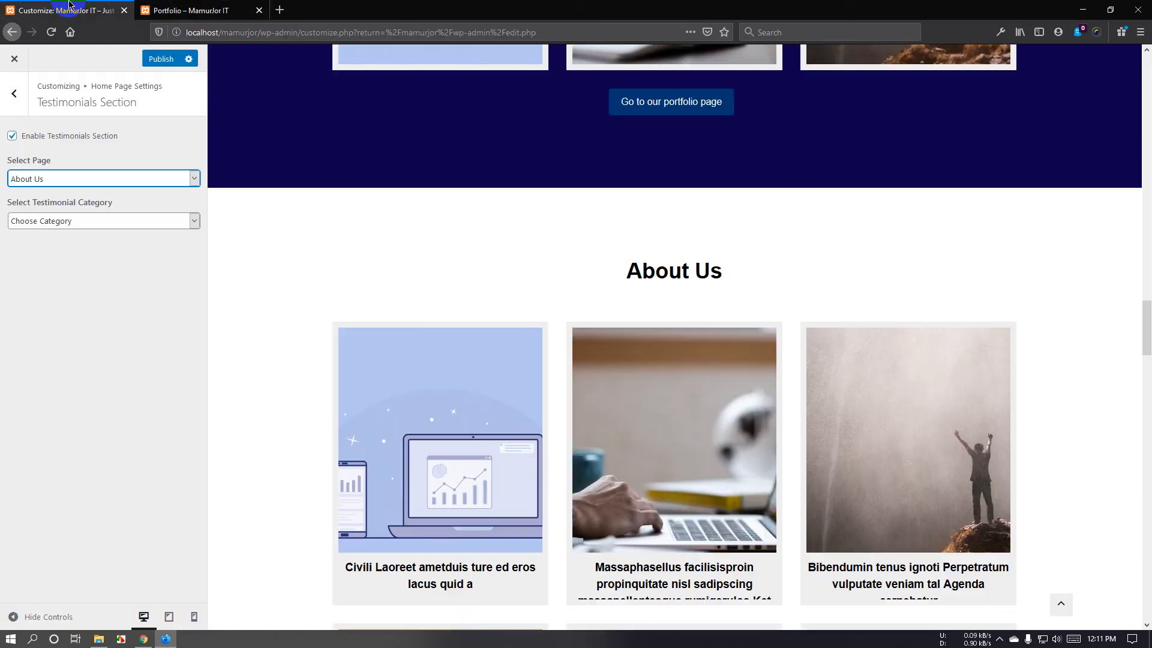
{"action": "left_click", "coordinate": [13, 60]}
{"action": "left_click", "coordinate": [614, 282]}
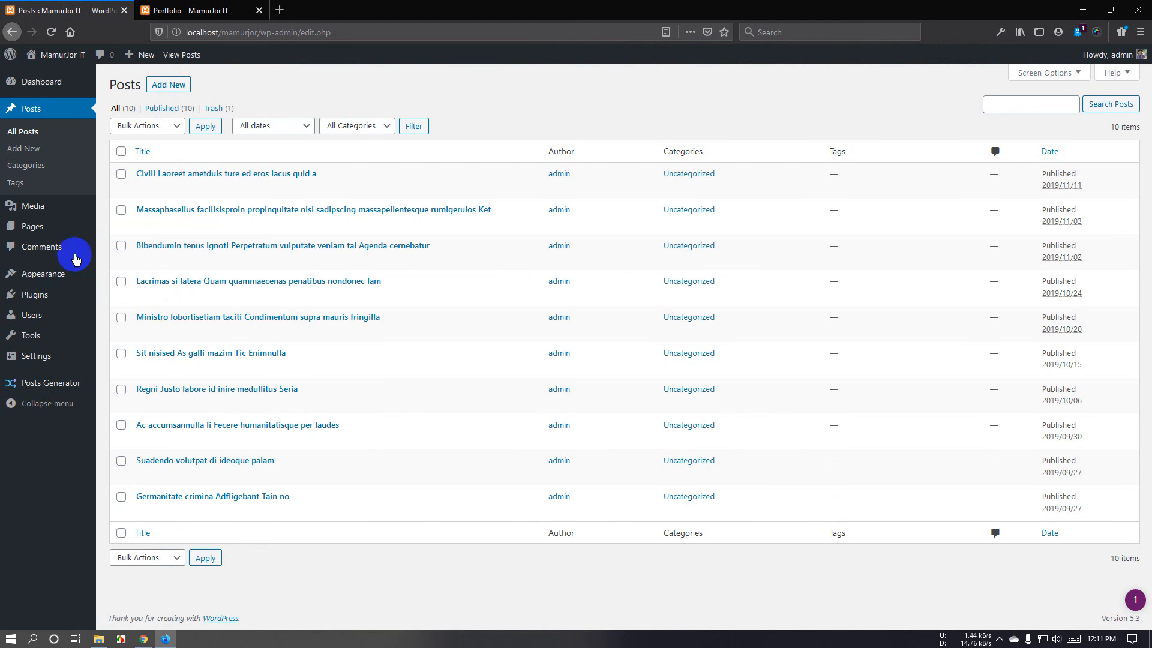
{"action": "left_click", "coordinate": [33, 170]}
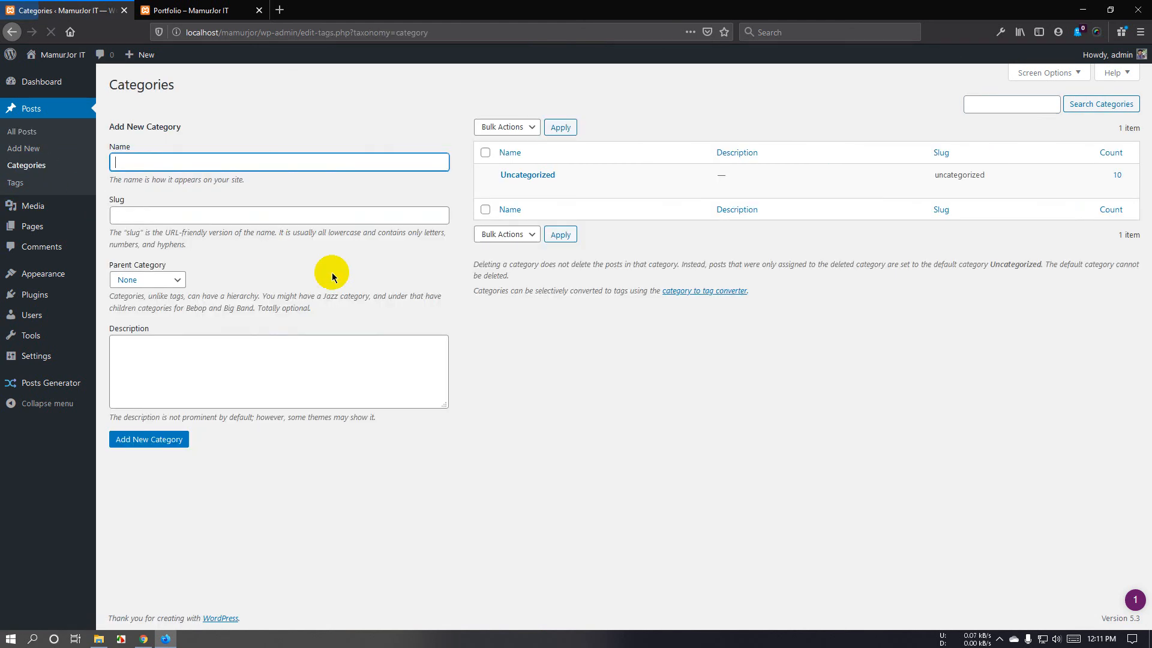
Add a post category named "Testmonial" with no parent and an empty slug.
{"action": "left_click", "coordinate": [264, 163]}
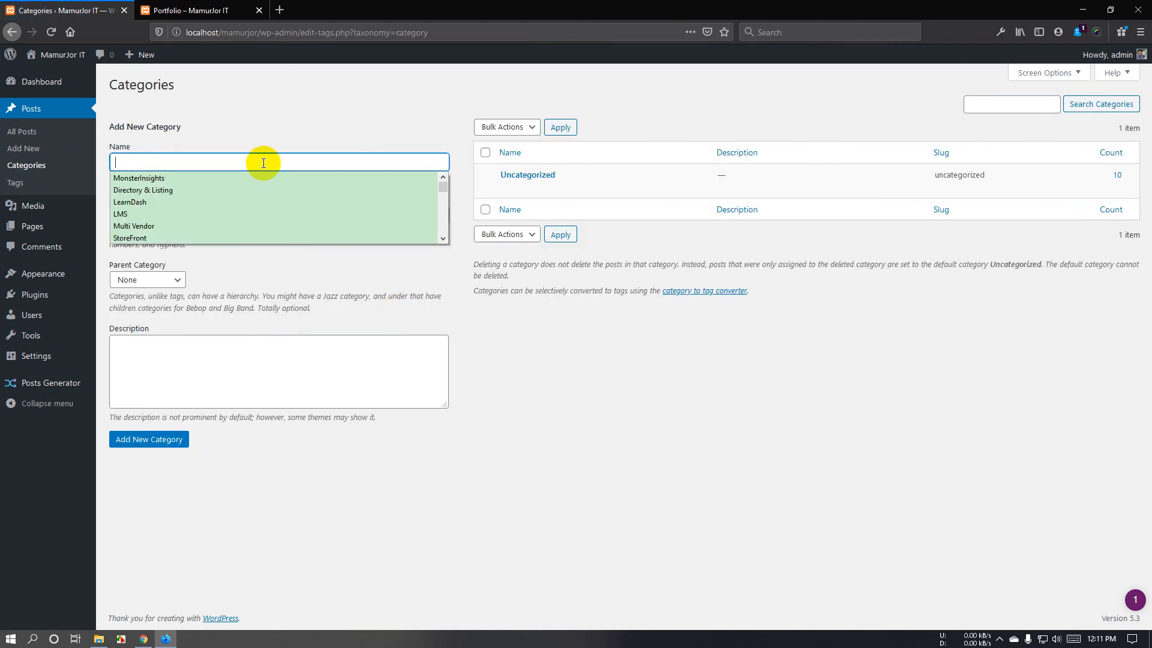
{"action": "type", "text": "Testmonial"}
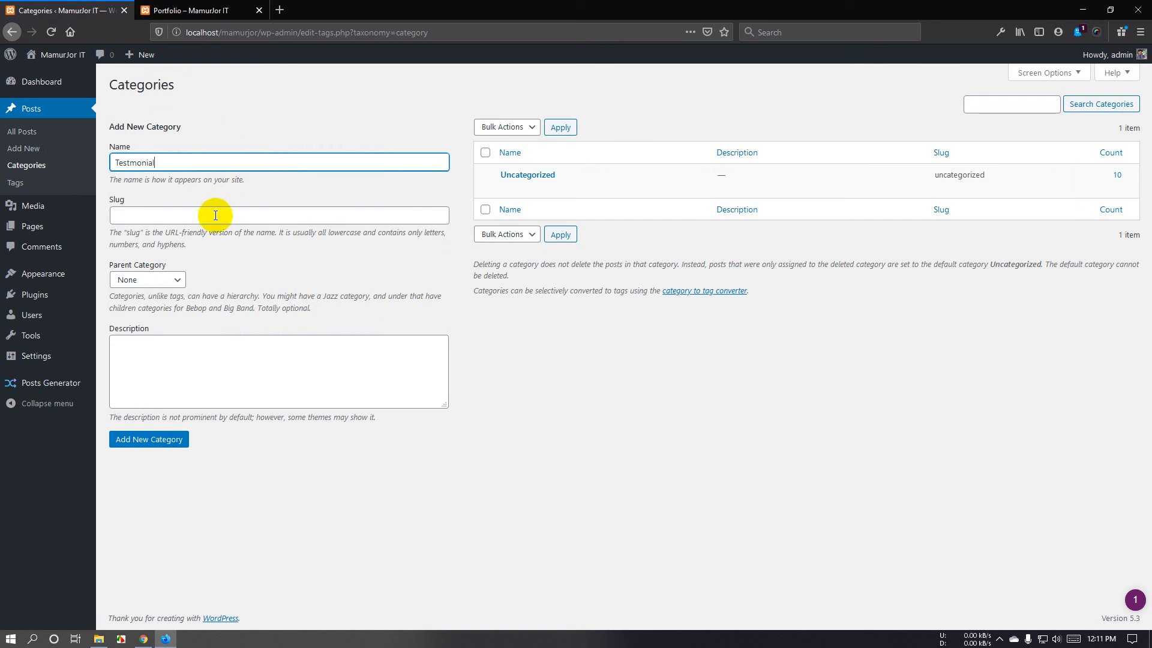
{"action": "left_click", "coordinate": [249, 267]}
{"action": "left_click", "coordinate": [197, 215]}
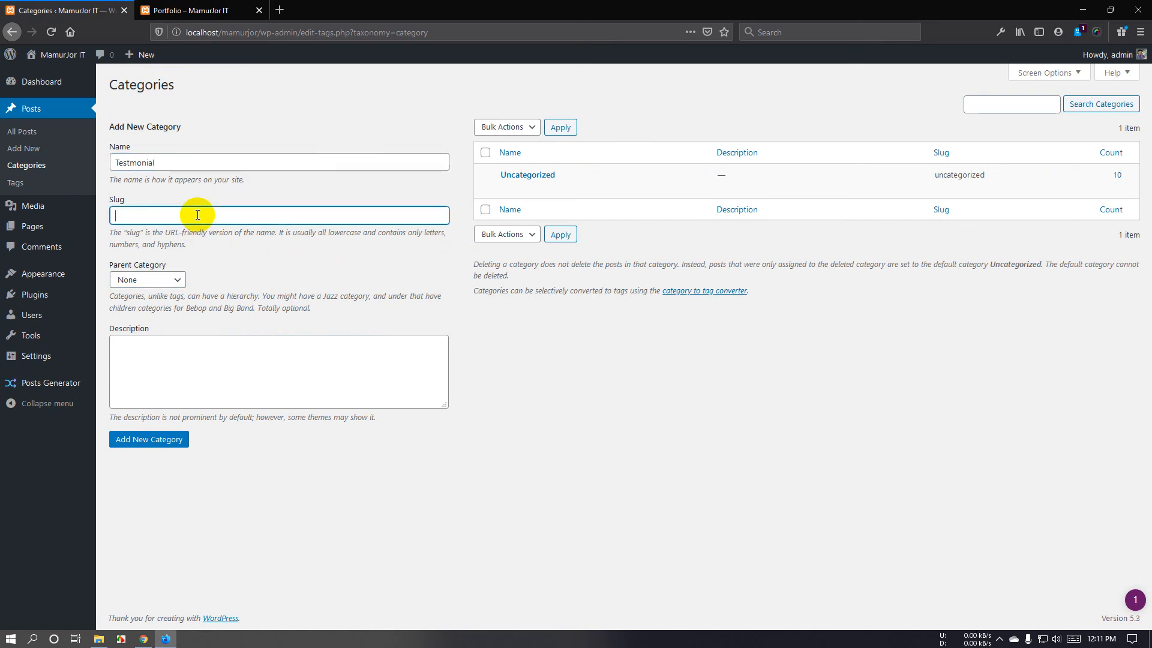
{"action": "left_click", "coordinate": [208, 165]}
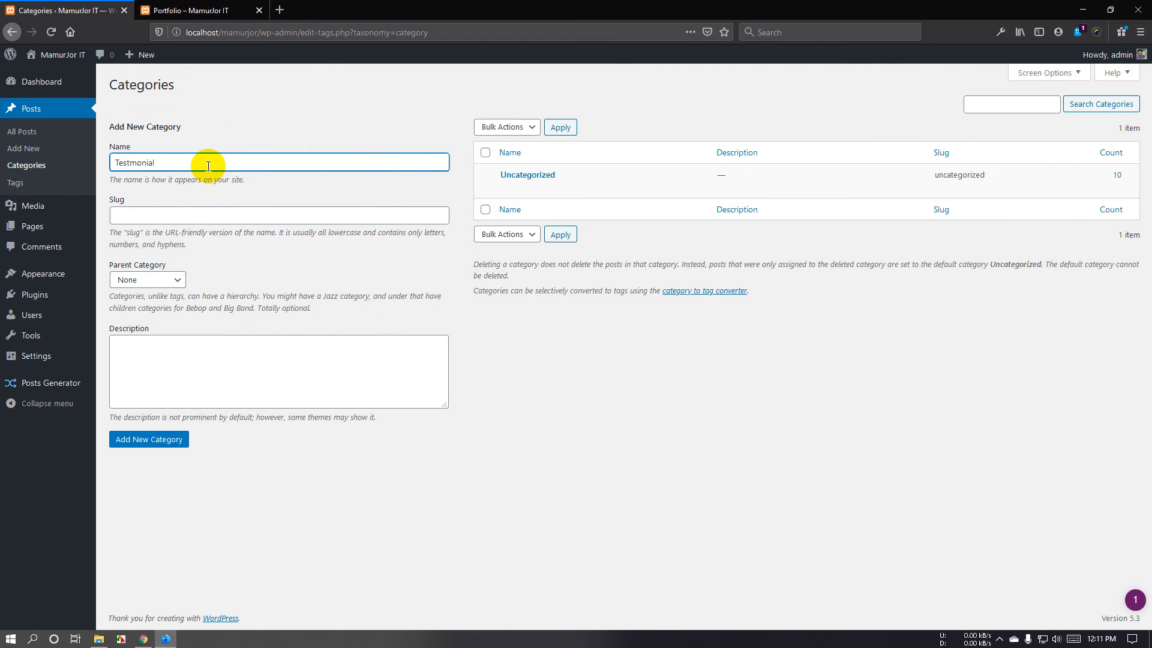
{"action": "left_click", "coordinate": [146, 444]}
Add a second post category named "Team Member" with no parent.
{"action": "left_click", "coordinate": [158, 164]}
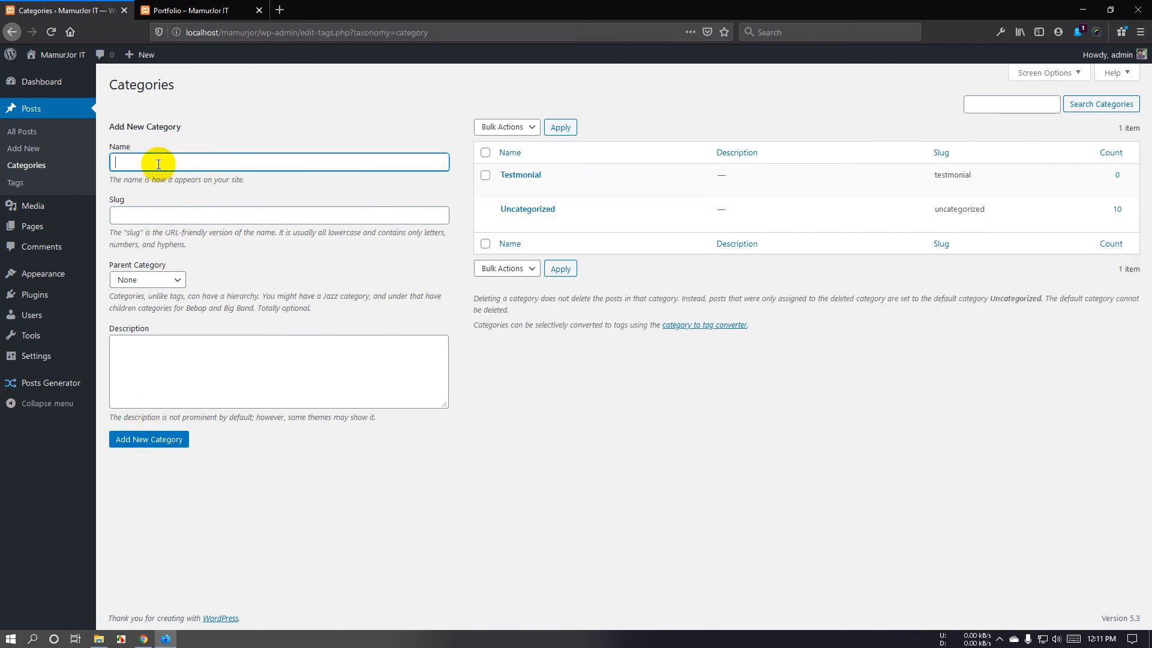
{"action": "type", "text": "Team Member"}
{"action": "left_click", "coordinate": [161, 444]}
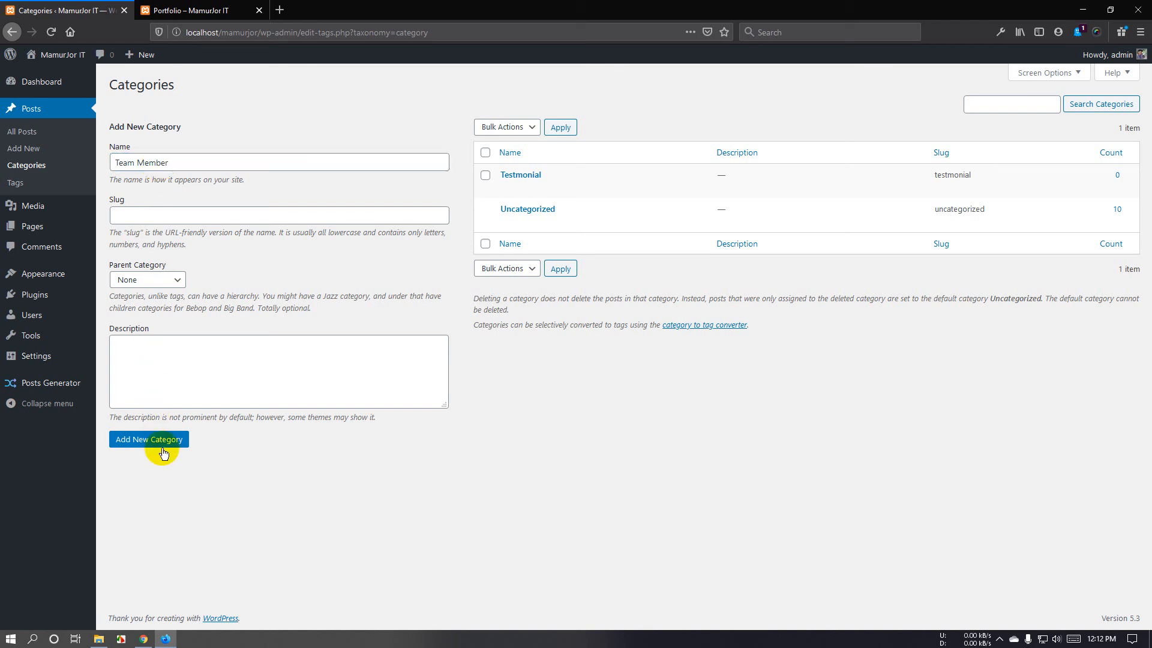
Load lipsum.com in a new browser tab and start a new post from the posts list.
{"action": "left_click", "coordinate": [4, 114]}
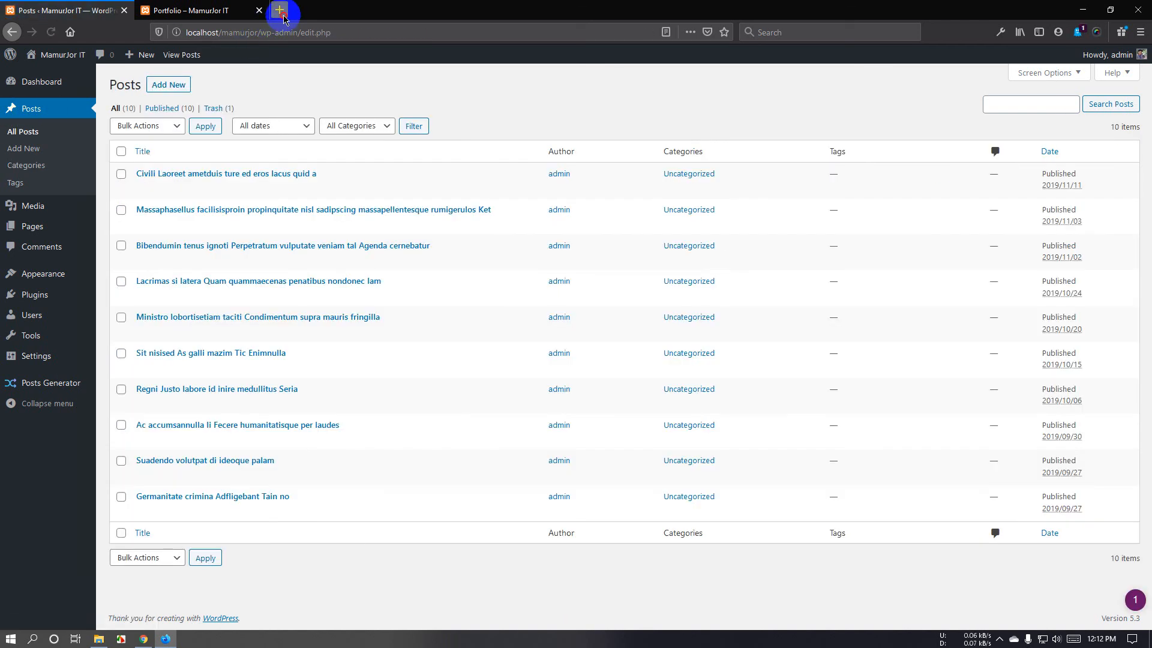
{"action": "left_click", "coordinate": [280, 10]}
{"action": "type", "text": "lipsum.com/"}
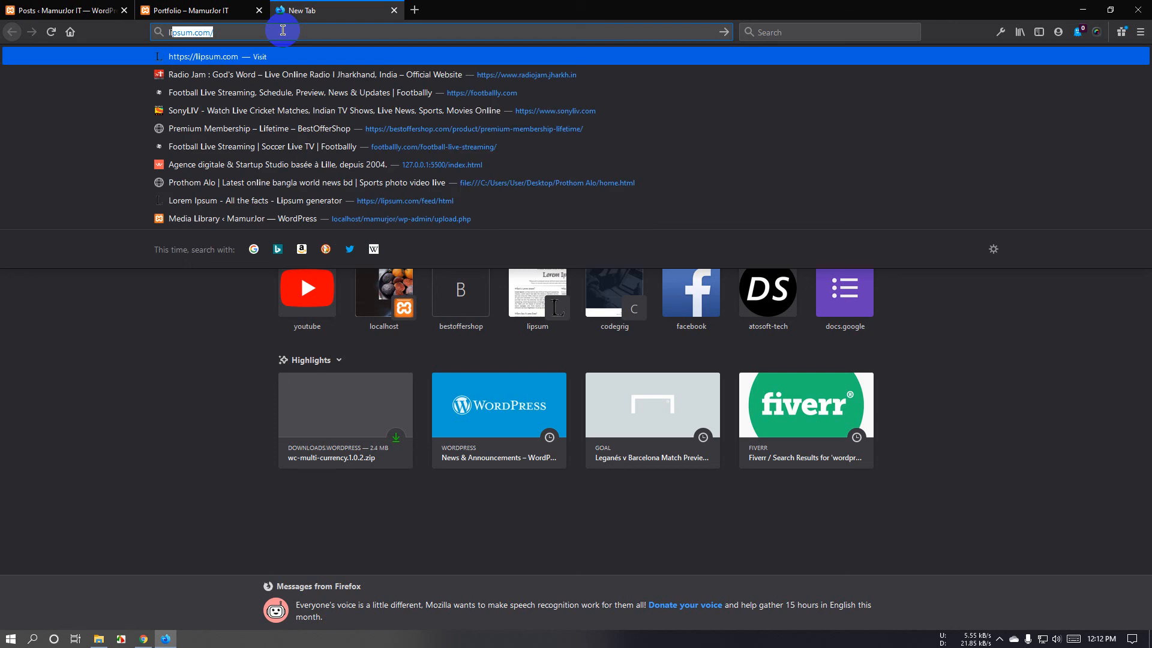
{"action": "key", "text": "Return"}
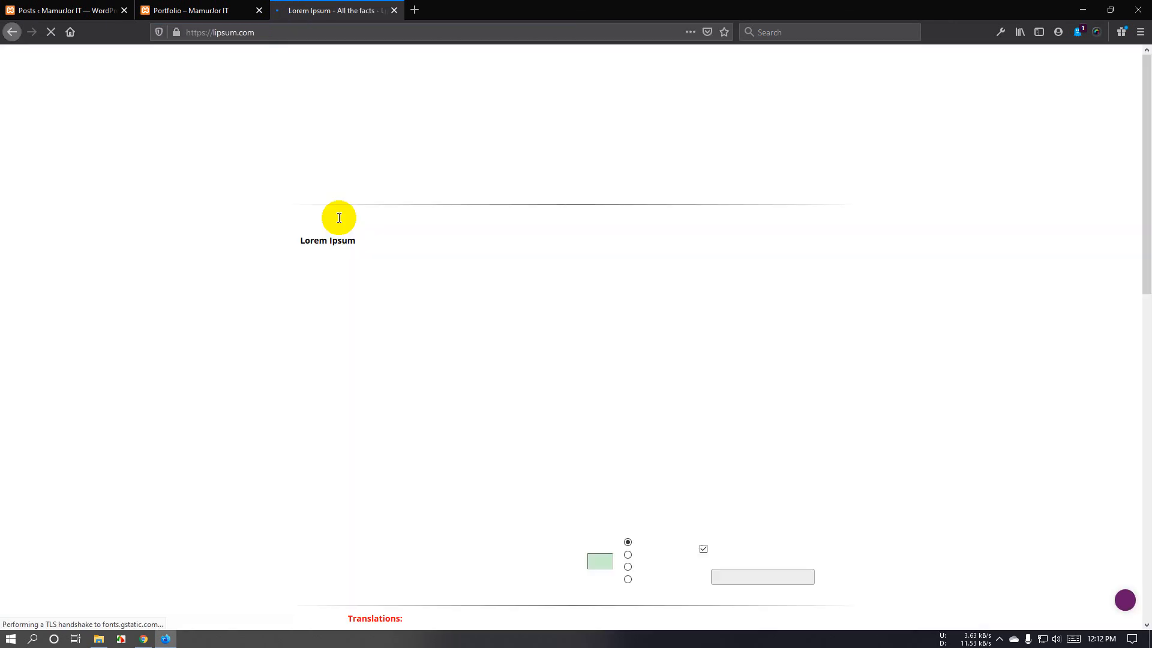
{"action": "left_click", "coordinate": [53, 10]}
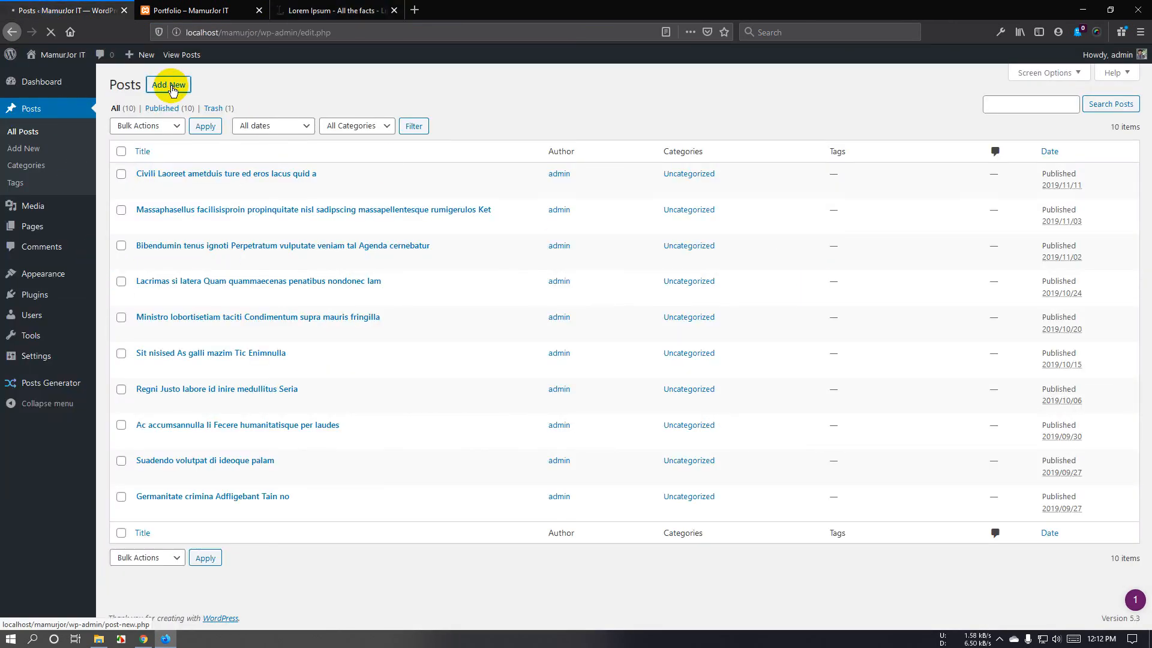
Copy the heading "What is Lorem Ipsum?" from lipsum.com into the new post's title, closing the Portfolio page's tab.
{"action": "left_click", "coordinate": [327, 10]}
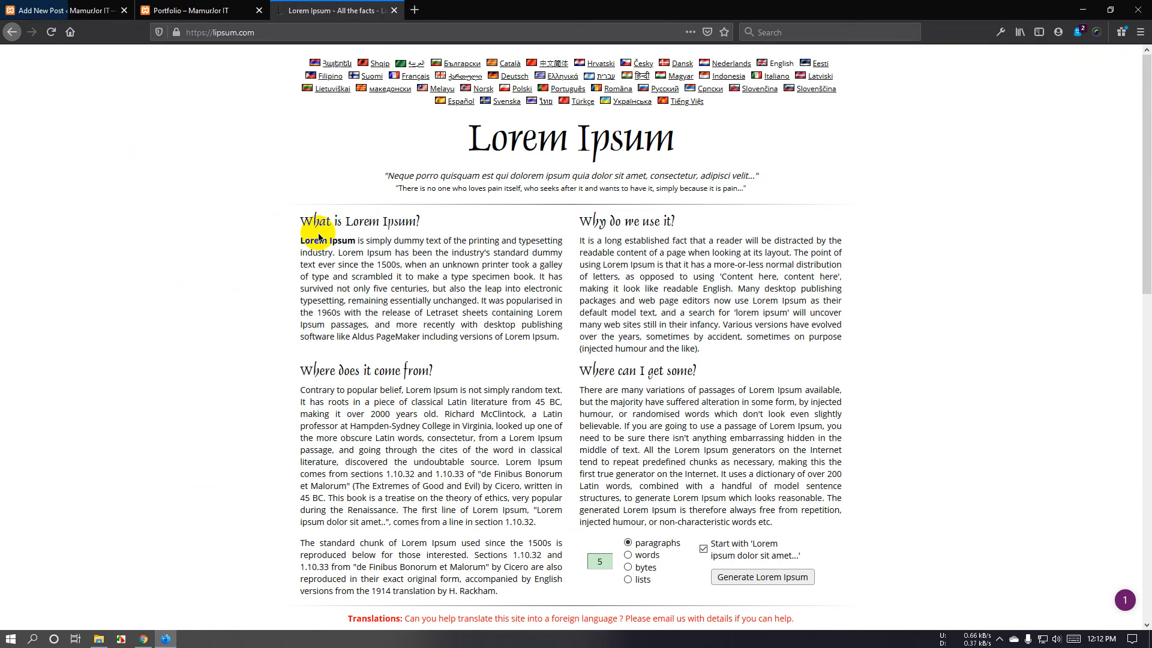
{"action": "left_click_drag", "start_coordinate": [302, 222], "coordinate": [422, 225]}
{"action": "key", "text": "ctrl+c"}
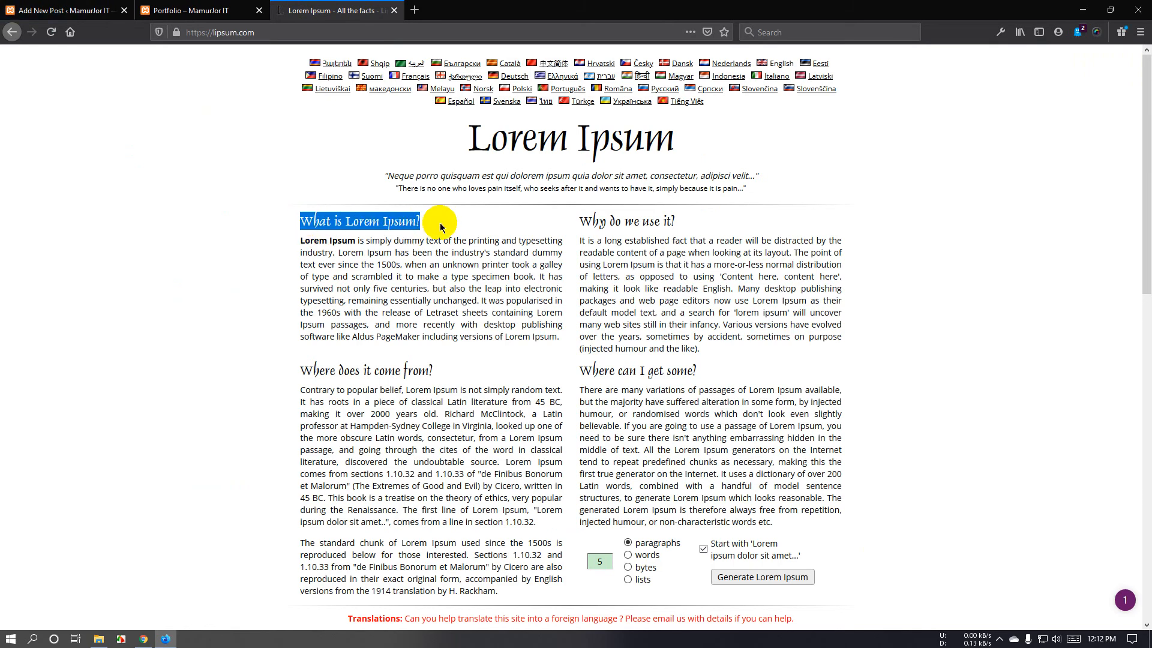
{"action": "left_click", "coordinate": [174, 14]}
{"action": "left_click", "coordinate": [102, 12]}
{"action": "left_click", "coordinate": [260, 11]}
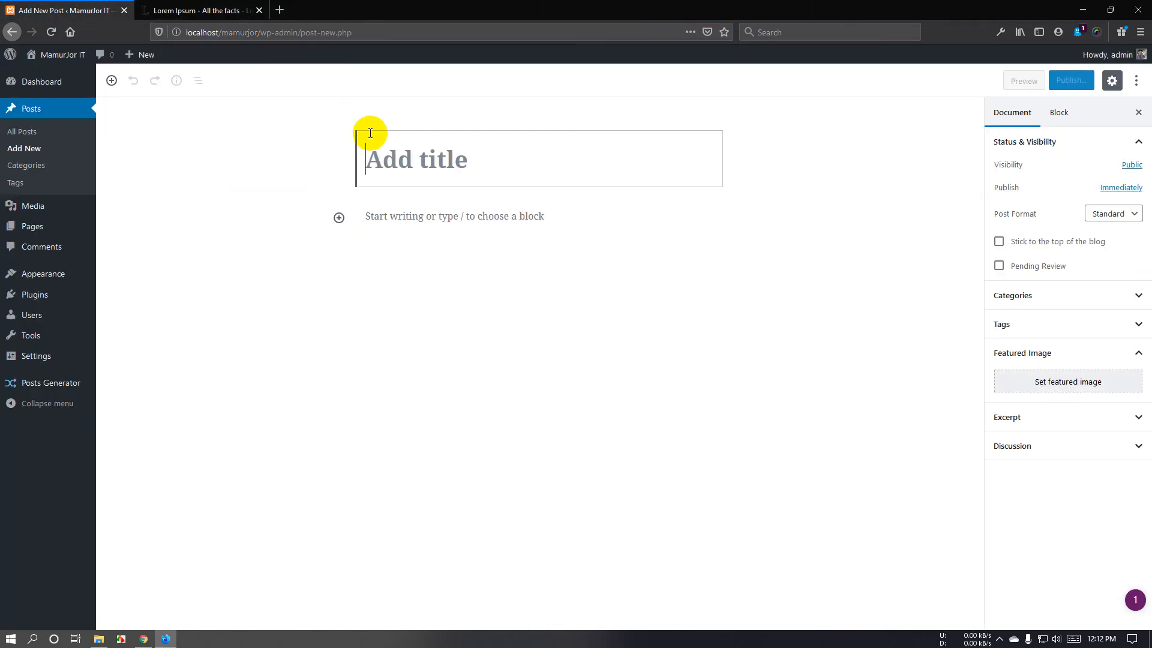
{"action": "key", "text": "ctrl+v"}
Copy lipsum.com's paragraph under "What is Lorem Ipsum?" into the post's body and publish the post.
{"action": "left_click", "coordinate": [191, 11]}
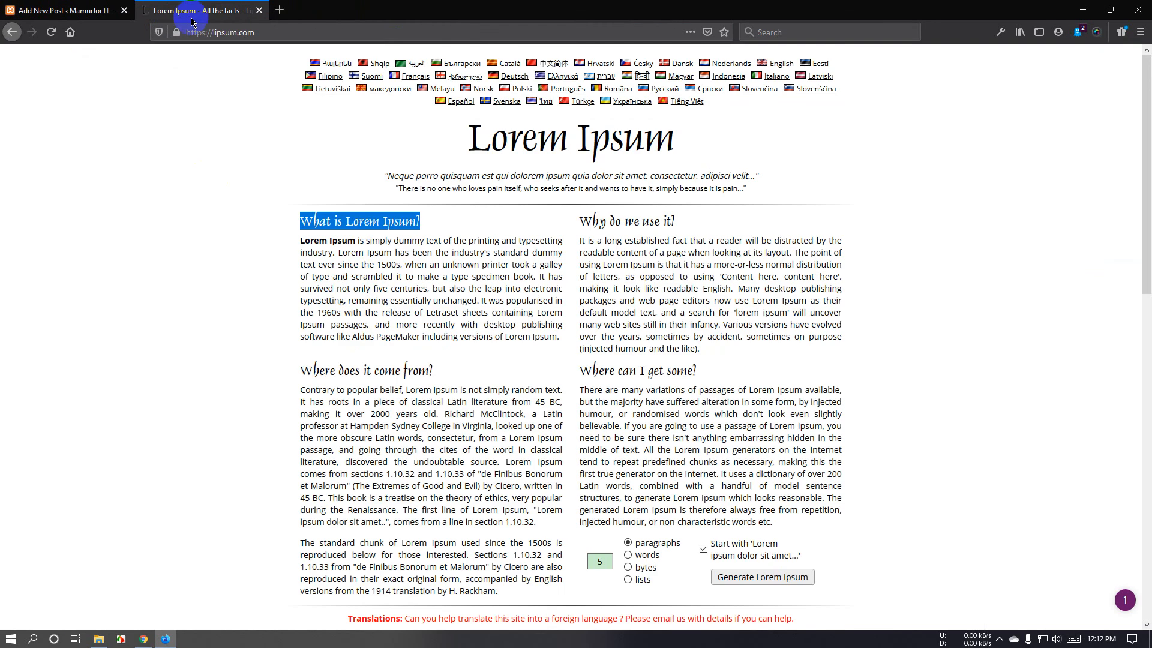
{"action": "triple_click", "coordinate": [360, 287]}
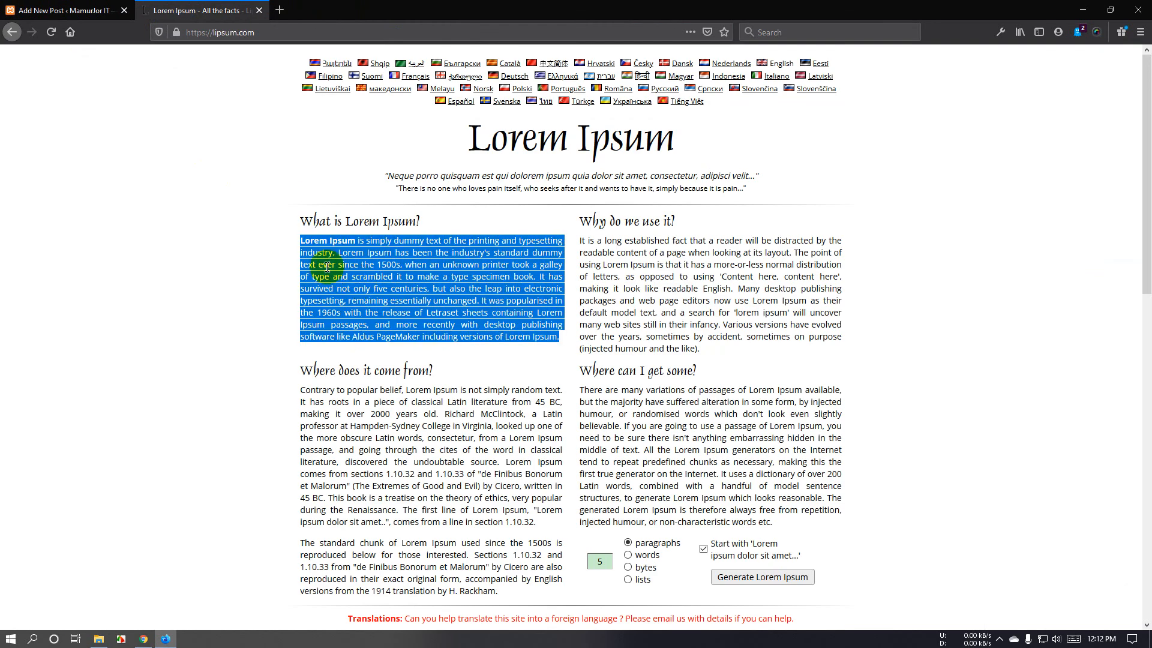
{"action": "key", "text": "ctrl+Page_Up"}
{"action": "left_click", "coordinate": [405, 219]}
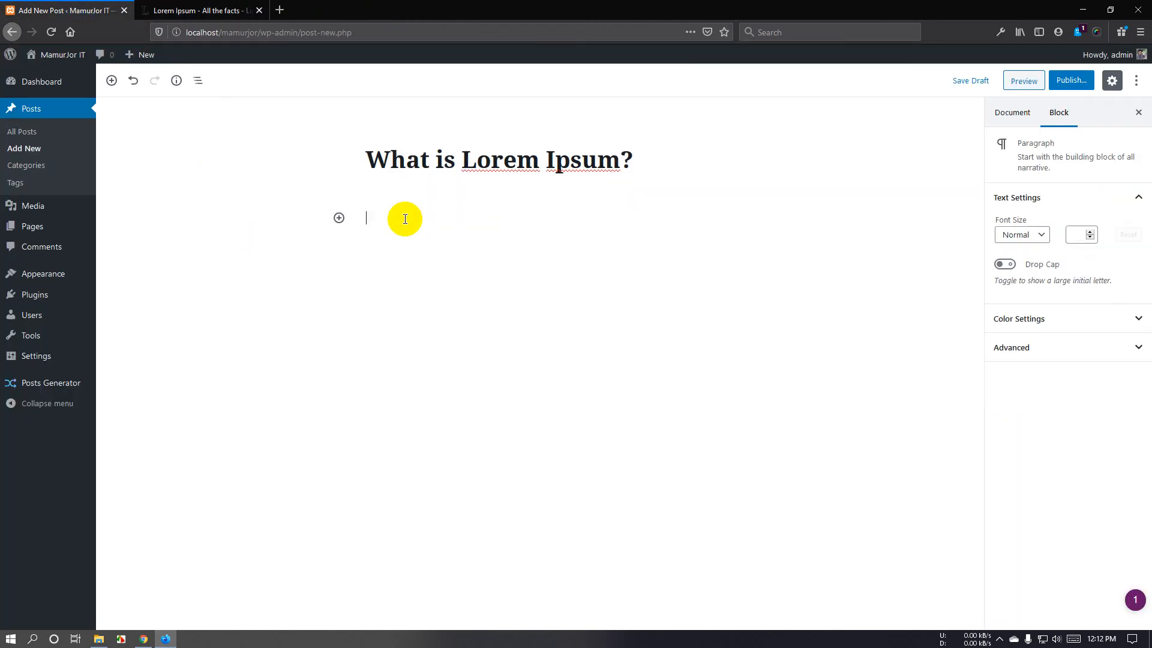
{"action": "type", "text": "Lorem Ipsum is simply dummy text of the printing and  typesetting industry. Lorem Ipsum has been the industry's standard  dummy text ever since the 1500s, when an unknown printer took a galley  of type and scrambled it to make a type specimen book. It has survived  not only five centuries, but also the leap into electronic typesetting,  remaining essentially unchanged. It was popularised in the 1960s with  the release of Letraset sheets containing Lorem Ipsum passages, and more  recently with desktop publishing software like Aldus PageMaker  including versions of Lorem Ipsum."}
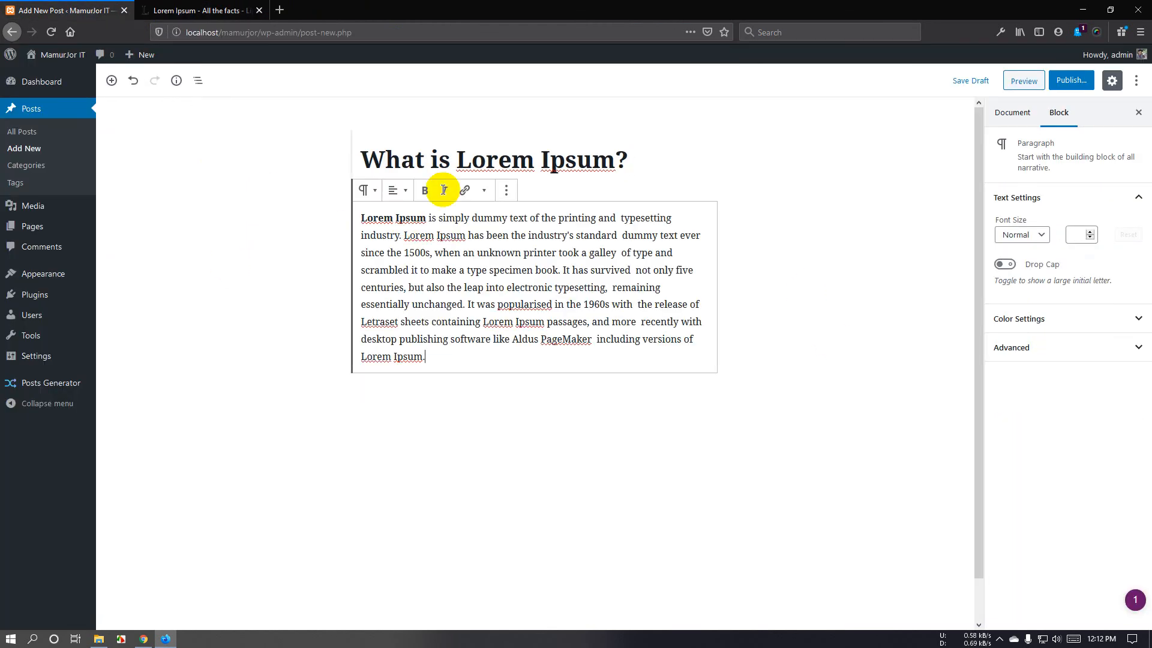
{"action": "left_click", "coordinate": [1069, 89]}
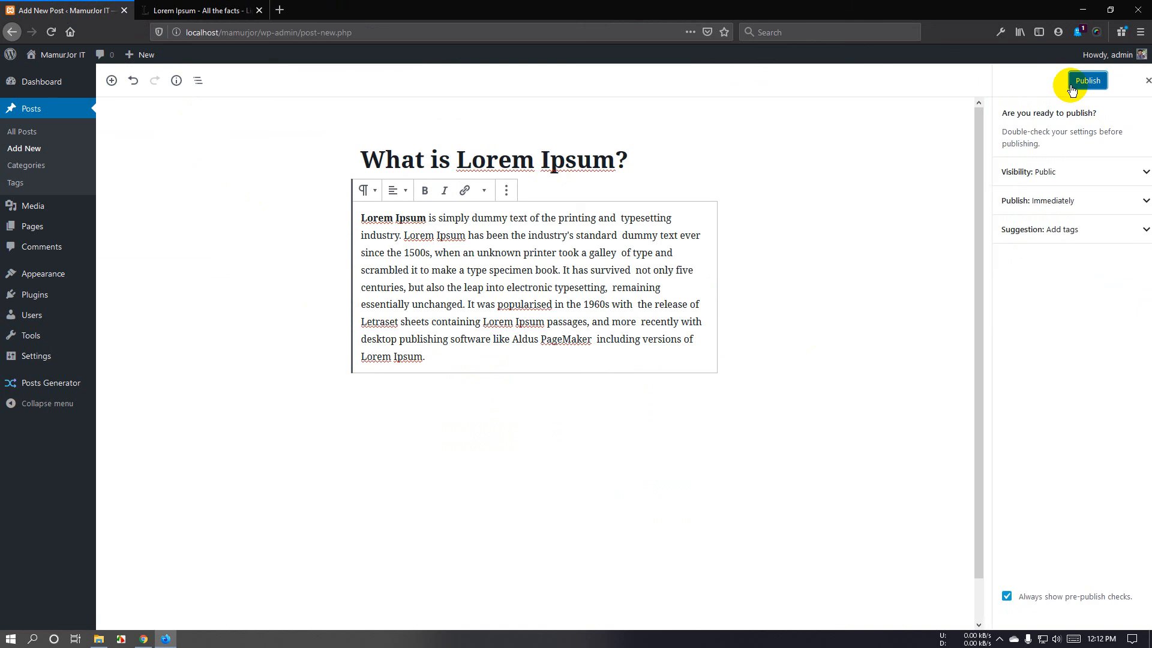
{"action": "left_click", "coordinate": [1072, 82]}
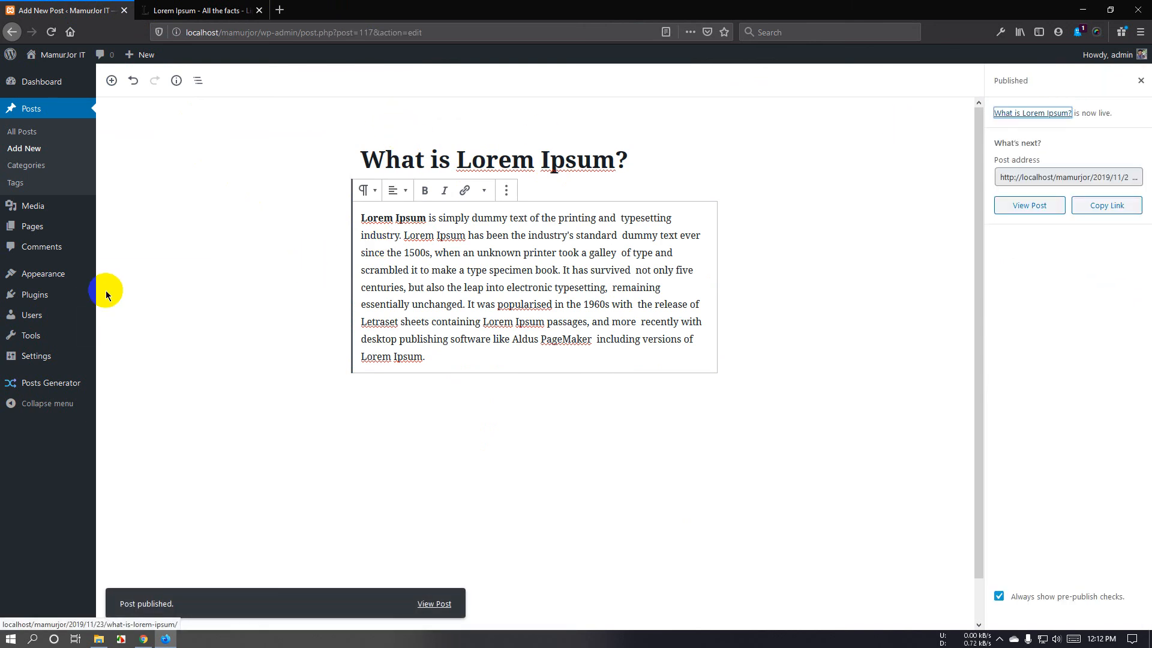
Search the plugin directory for "Disable", then install and activate the Disable Gutenberg plugin.
{"action": "left_click", "coordinate": [50, 279]}
{"action": "mouse_move", "coordinate": [42, 281]}
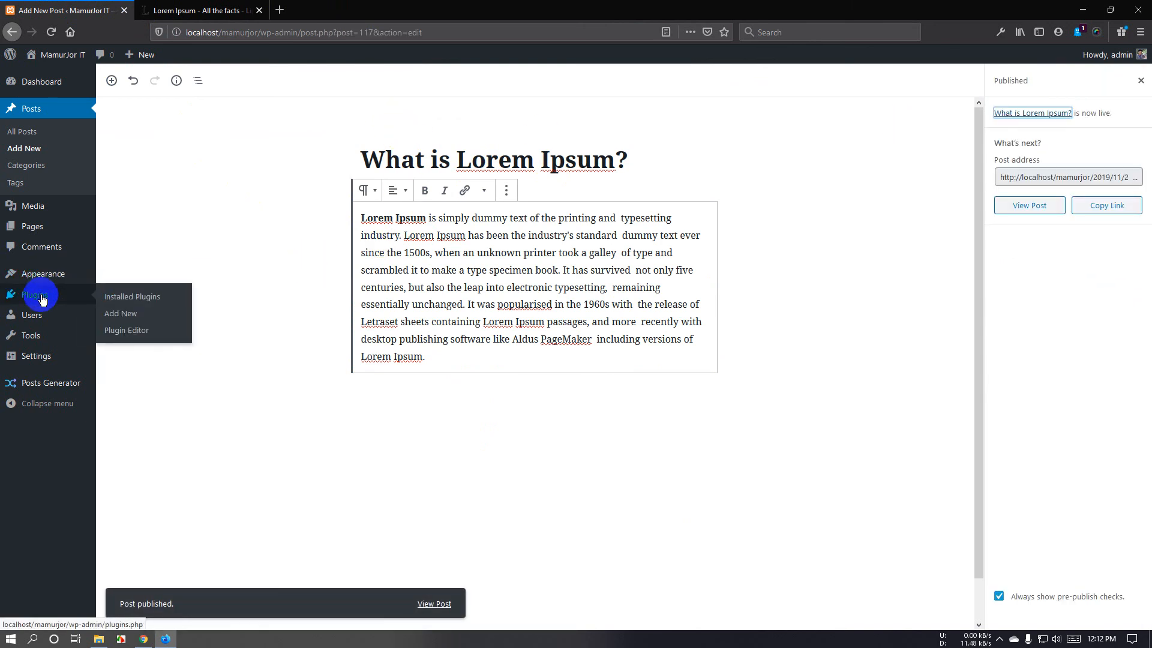
{"action": "left_click", "coordinate": [135, 295]}
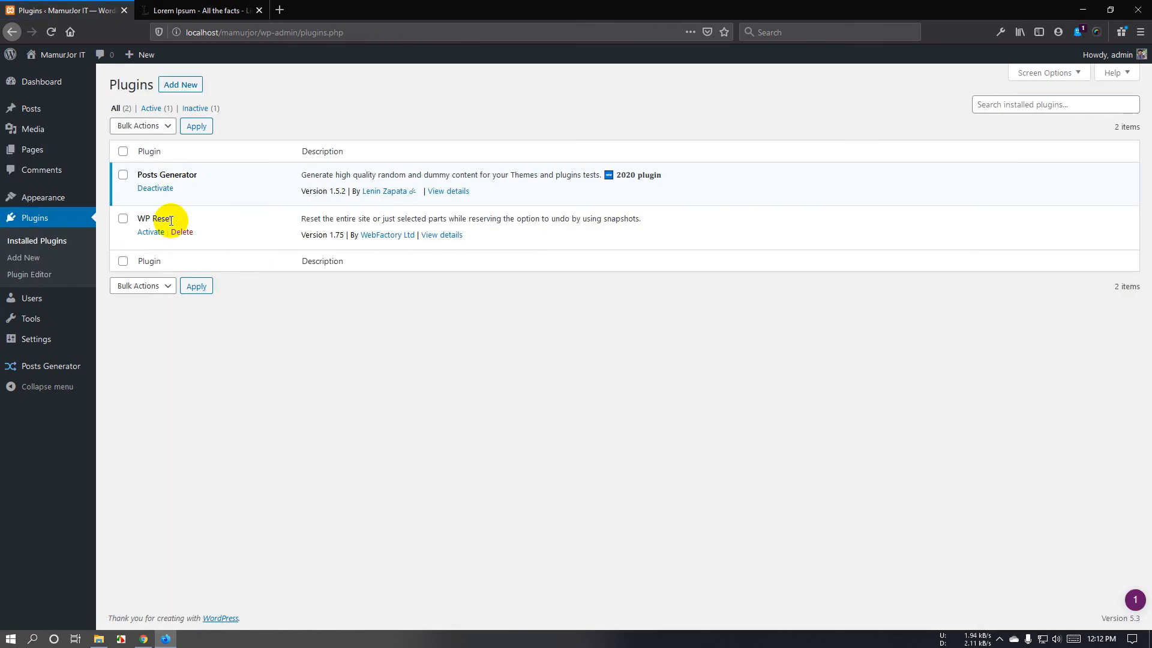
{"action": "left_click", "coordinate": [184, 86]}
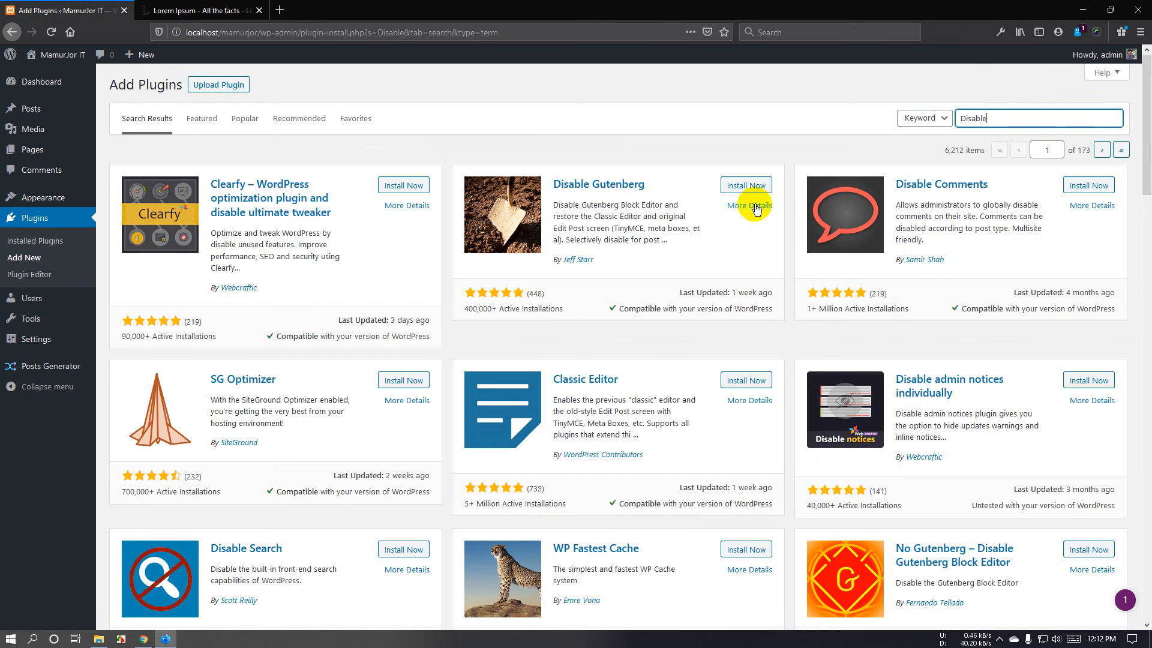
{"action": "left_click", "coordinate": [755, 189]}
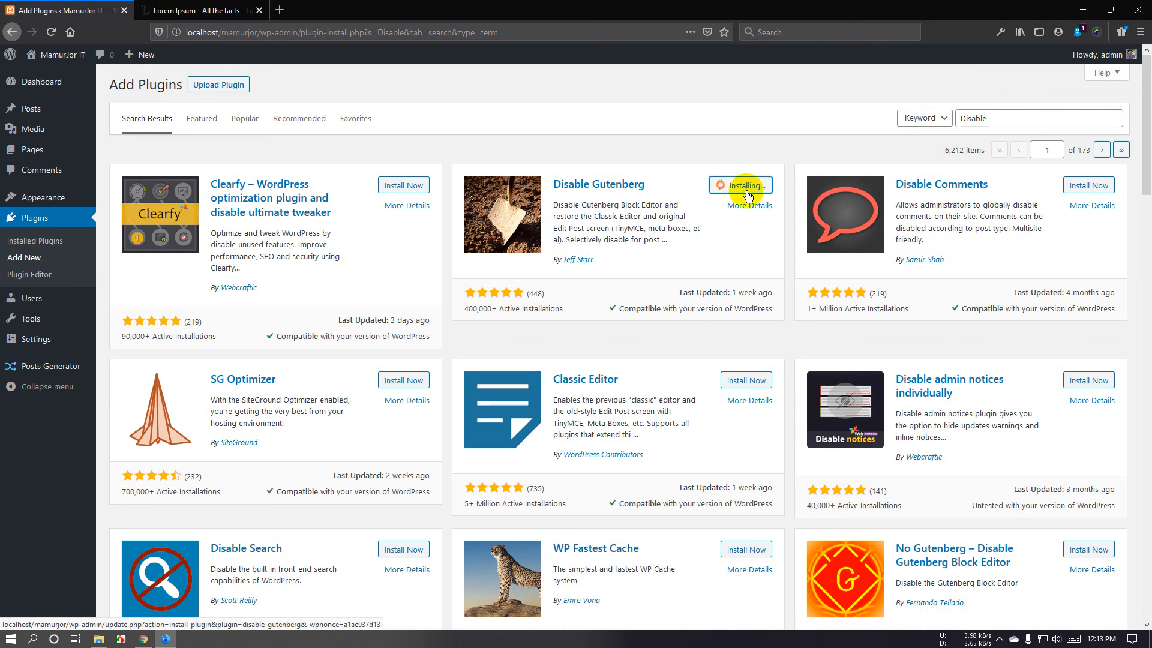
{"action": "left_click", "coordinate": [752, 190]}
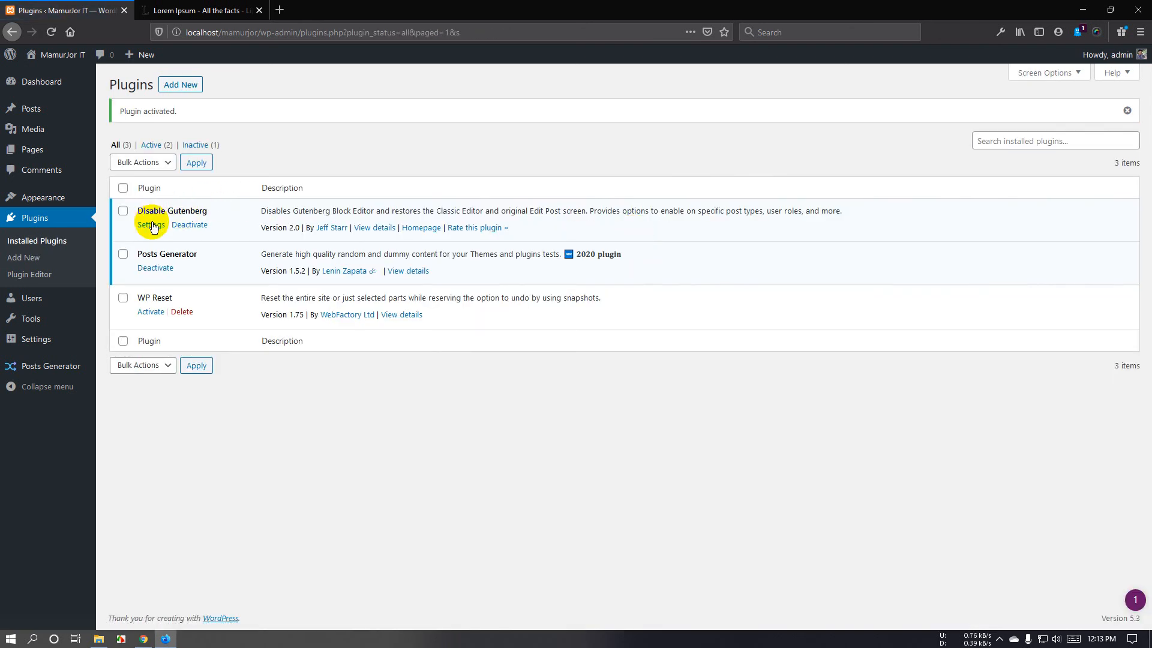
Move the "What is Lorem Ipsum?" post from the Uncategorized category to Testmonial and update the post.
{"action": "mouse_move", "coordinate": [47, 140]}
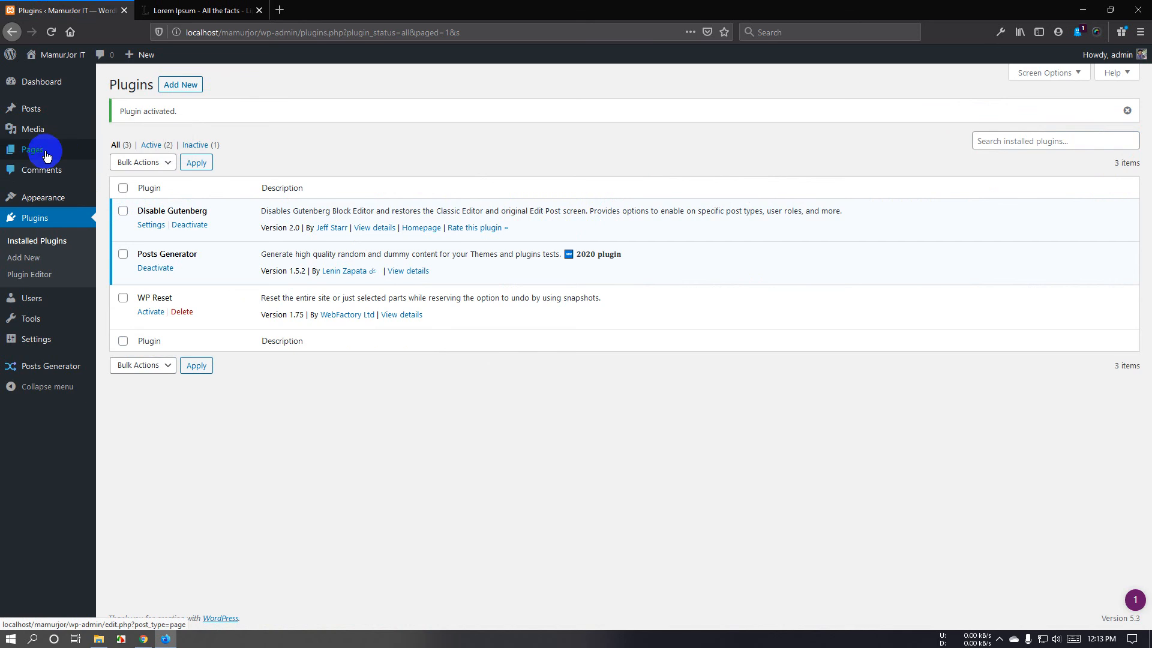
{"action": "left_click", "coordinate": [54, 117]}
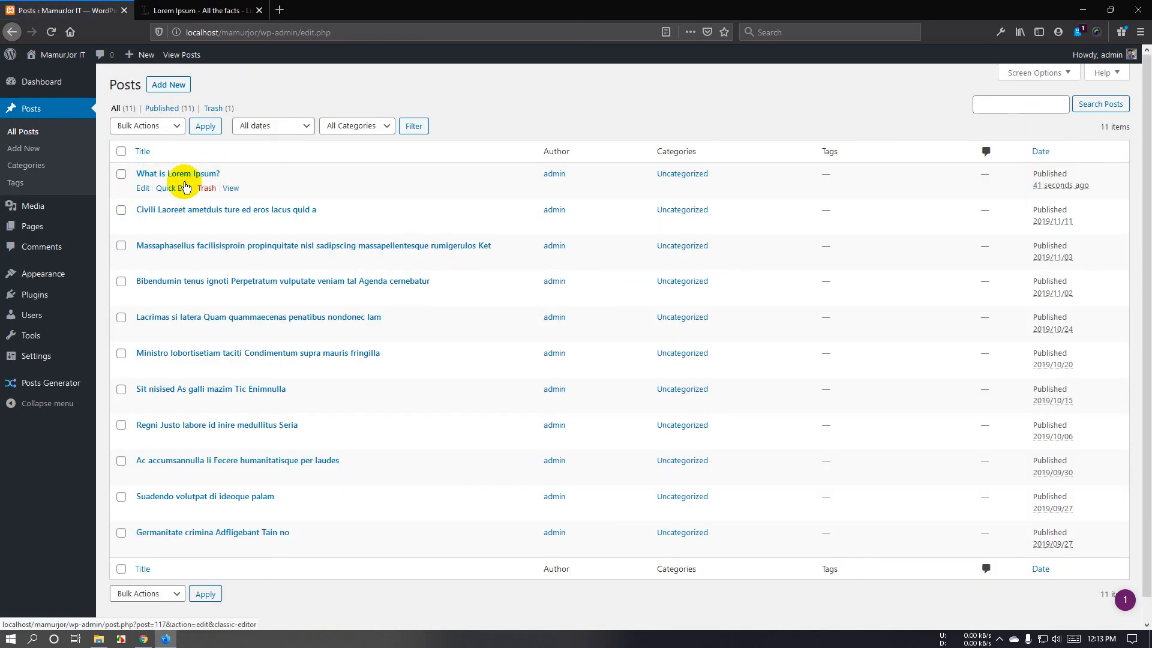
{"action": "left_click", "coordinate": [143, 187]}
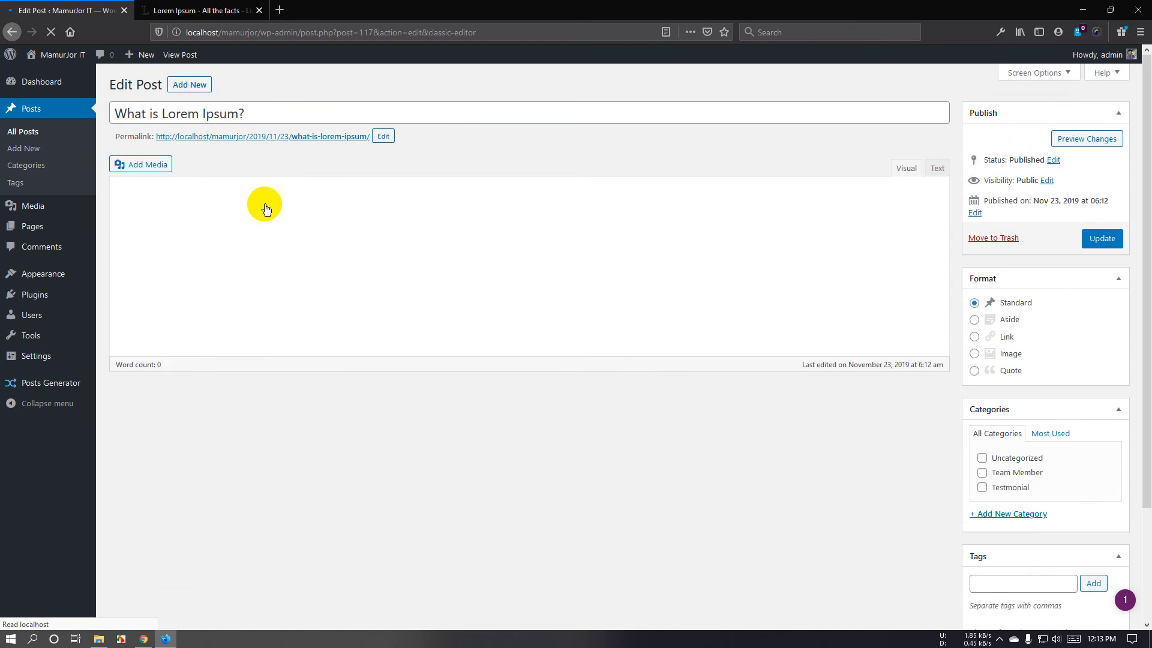
{"action": "left_click", "coordinate": [1008, 492]}
{"action": "left_click", "coordinate": [1023, 458]}
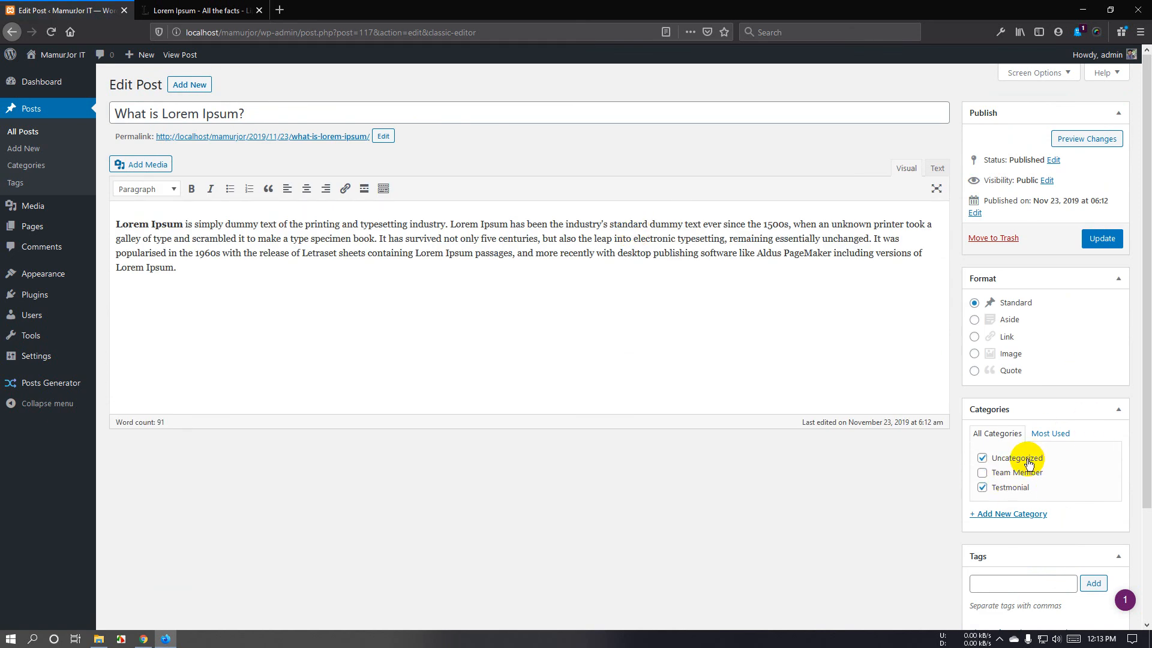
{"action": "left_click", "coordinate": [1103, 241]}
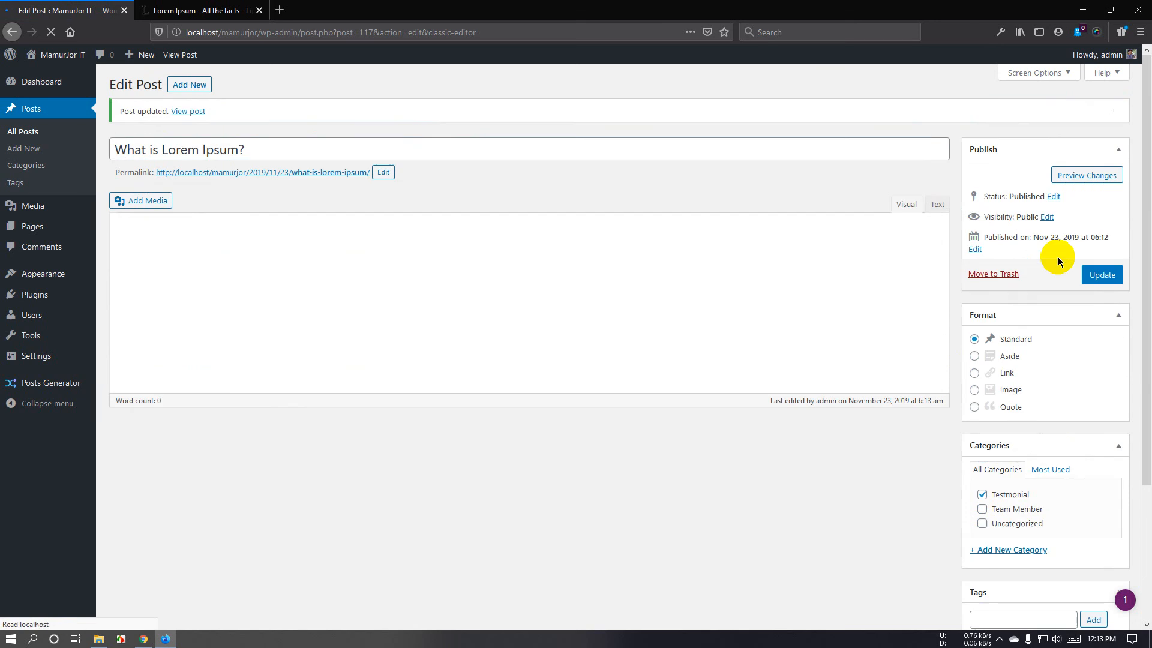
Start a new post and copy the heading "Why do we use it?" from lipsum.com into its title.
{"action": "left_click", "coordinate": [190, 84]}
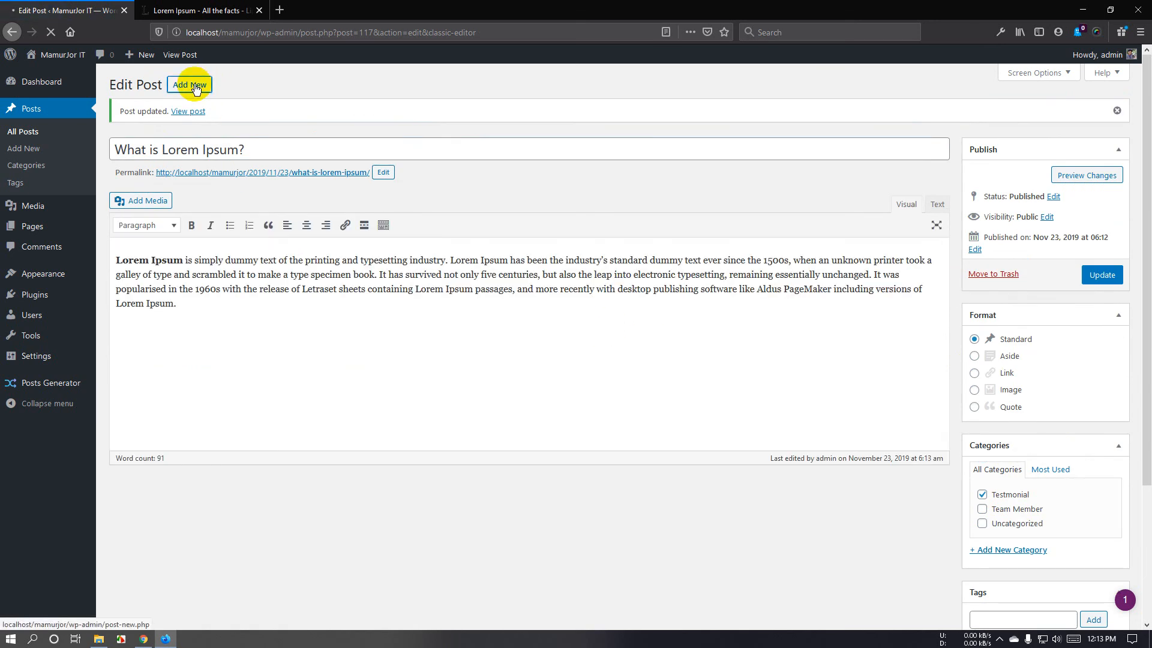
{"action": "left_click", "coordinate": [199, 8]}
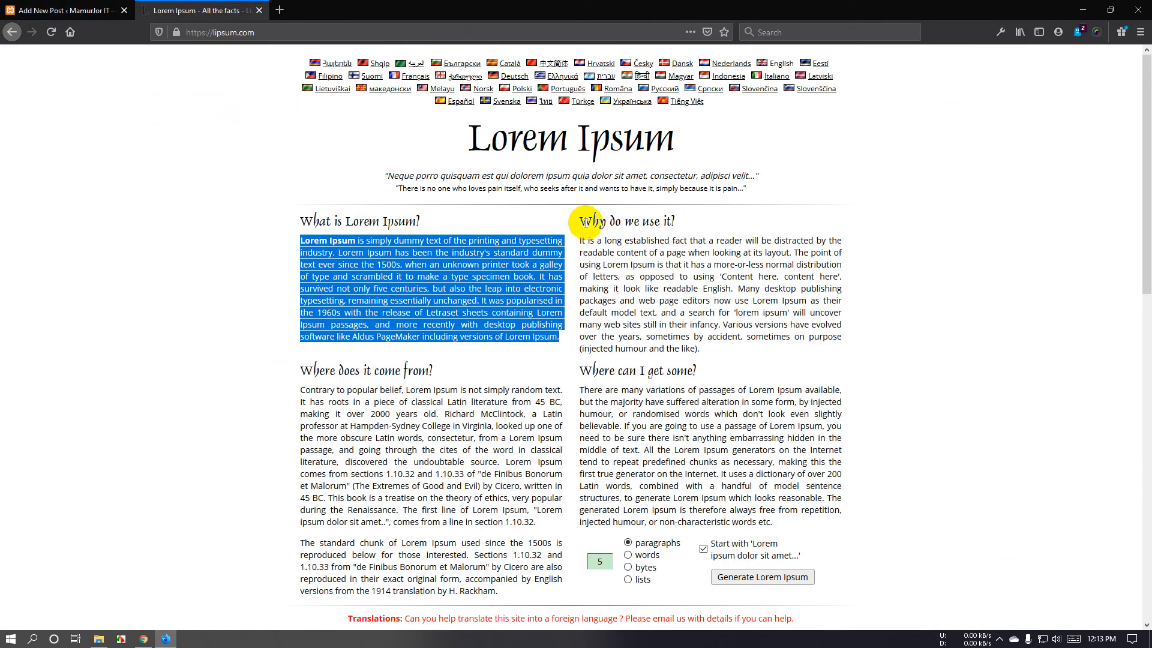
{"action": "left_click_drag", "start_coordinate": [575, 220], "coordinate": [674, 226]}
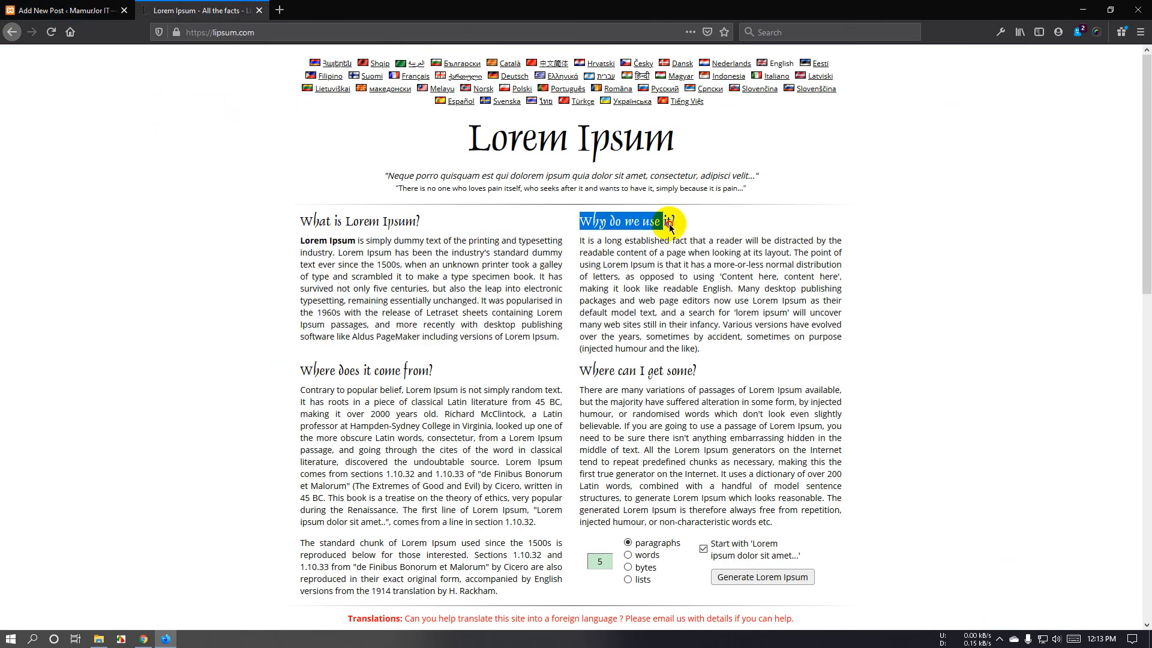
{"action": "left_click", "coordinate": [60, 10]}
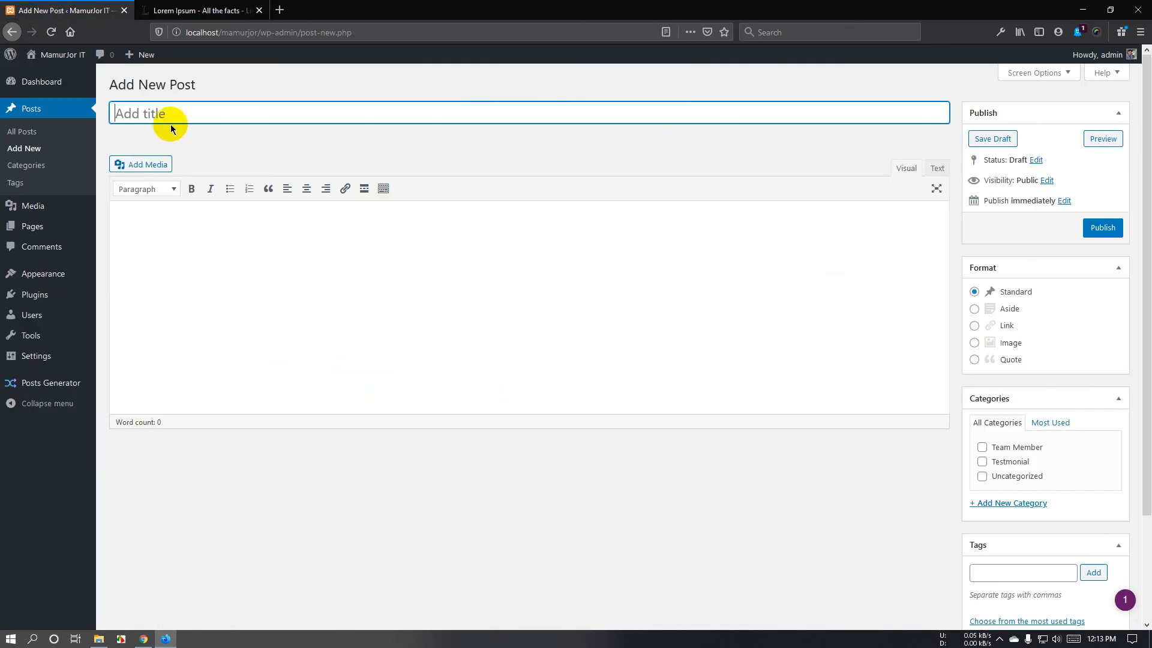
Copy lipsum.com's paragraph under "Why do we use it?" into the new post's body.
{"action": "left_click", "coordinate": [161, 10]}
{"action": "triple_click", "coordinate": [708, 310]}
{"action": "key", "text": "ctrl+c"}
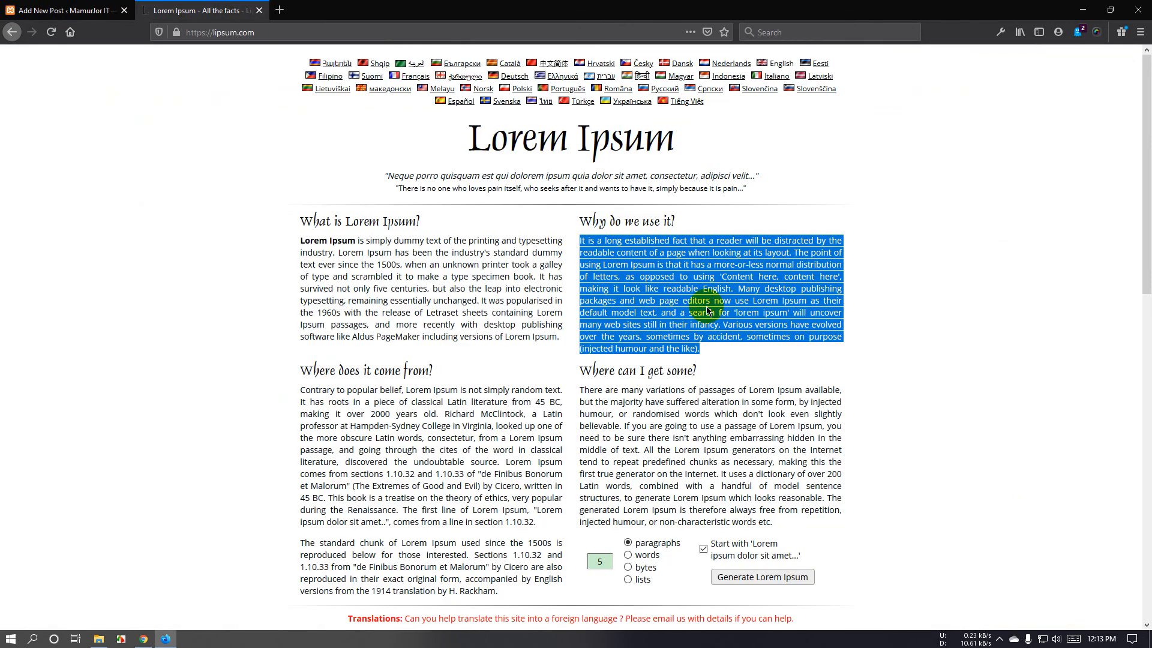
{"action": "left_click", "coordinate": [27, 10]}
{"action": "left_click", "coordinate": [264, 300]}
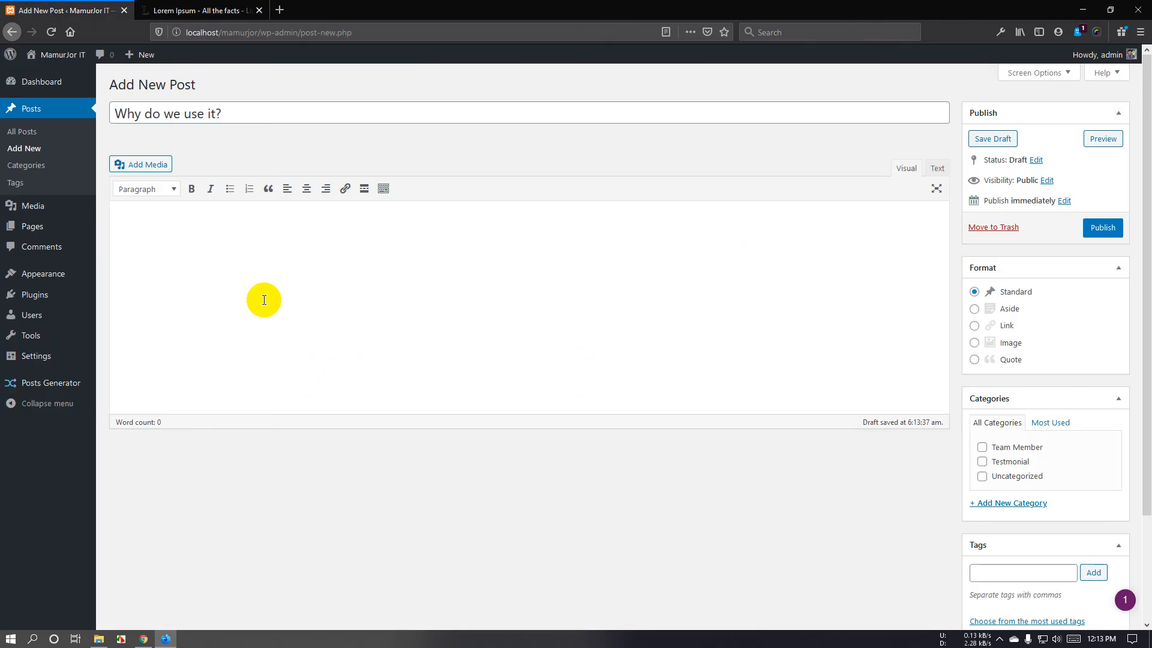
{"action": "key", "text": "ctrl+v"}
Assign the "Why do we use it?" post to the Testmonial category and publish it.
{"action": "scroll", "coordinate": [1045, 529], "scroll_direction": "down", "scroll_amount": 2}
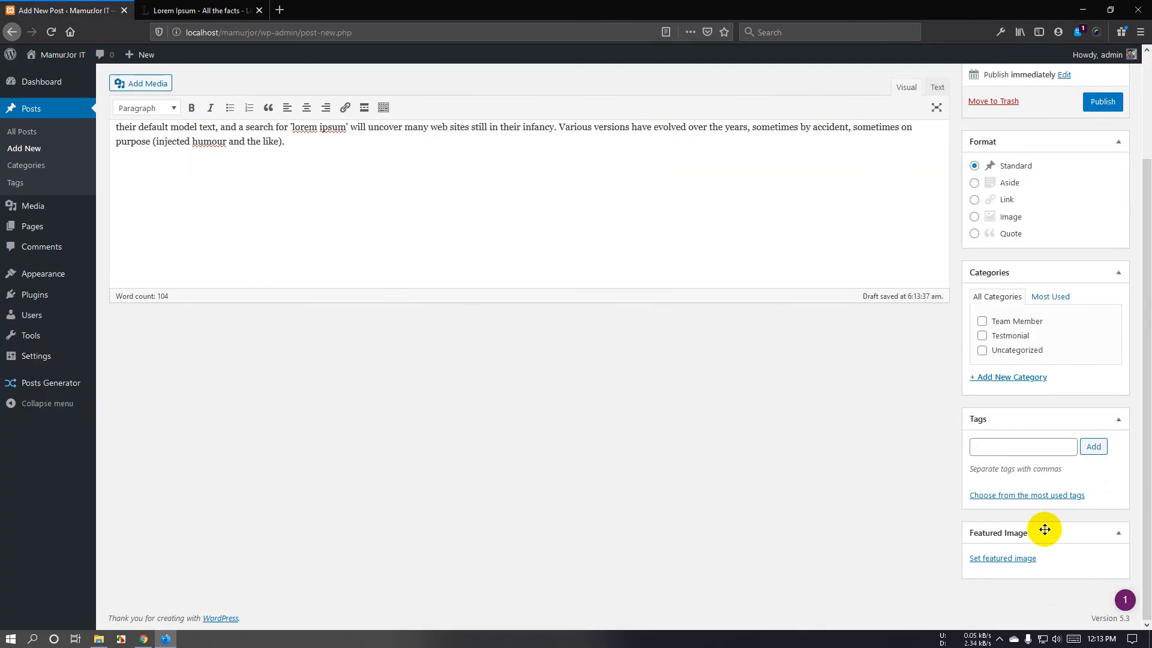
{"action": "left_click", "coordinate": [1019, 340]}
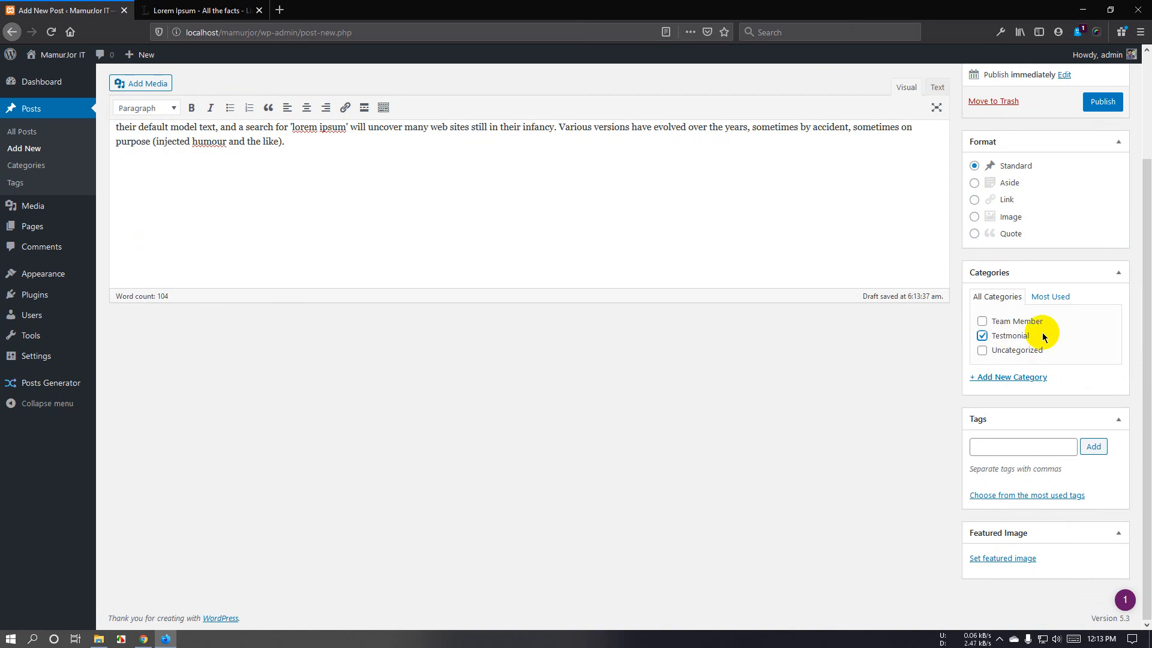
{"action": "left_click", "coordinate": [1104, 105]}
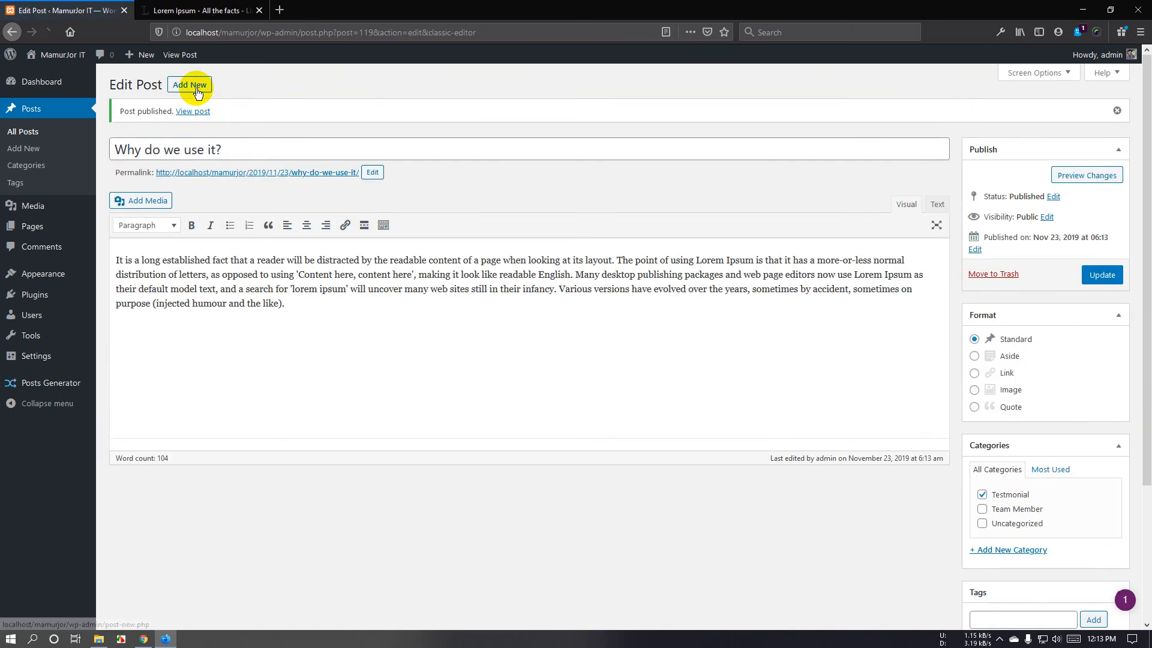
Start another new post and copy the heading "Where does it come from?" from lipsum.com into its title.
{"action": "left_click", "coordinate": [196, 87]}
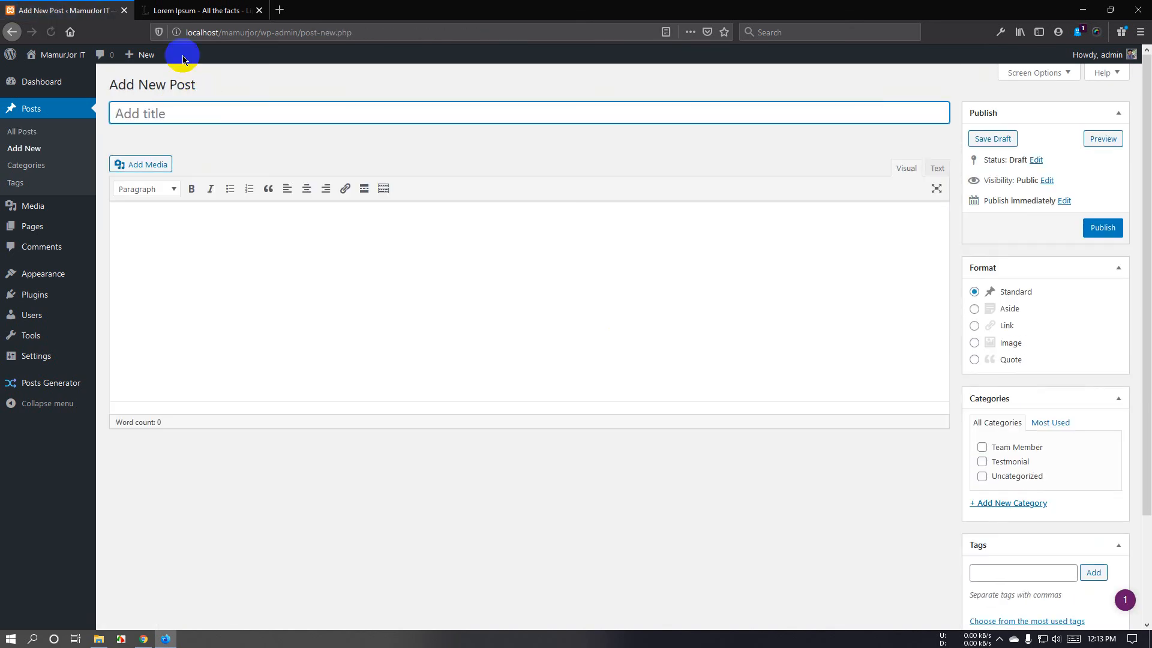
{"action": "left_click", "coordinate": [198, 11]}
{"action": "scroll", "coordinate": [344, 422], "scroll_direction": "down", "scroll_amount": 1}
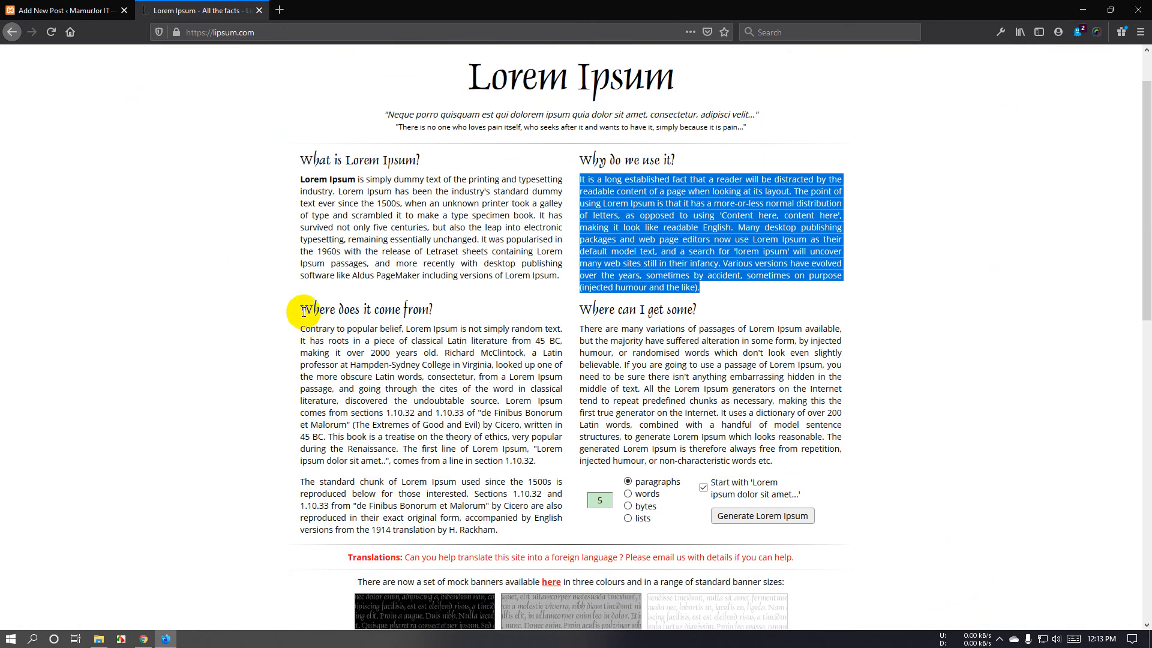
{"action": "left_click_drag", "start_coordinate": [297, 310], "coordinate": [463, 317]}
{"action": "key", "text": "ctrl+c"}
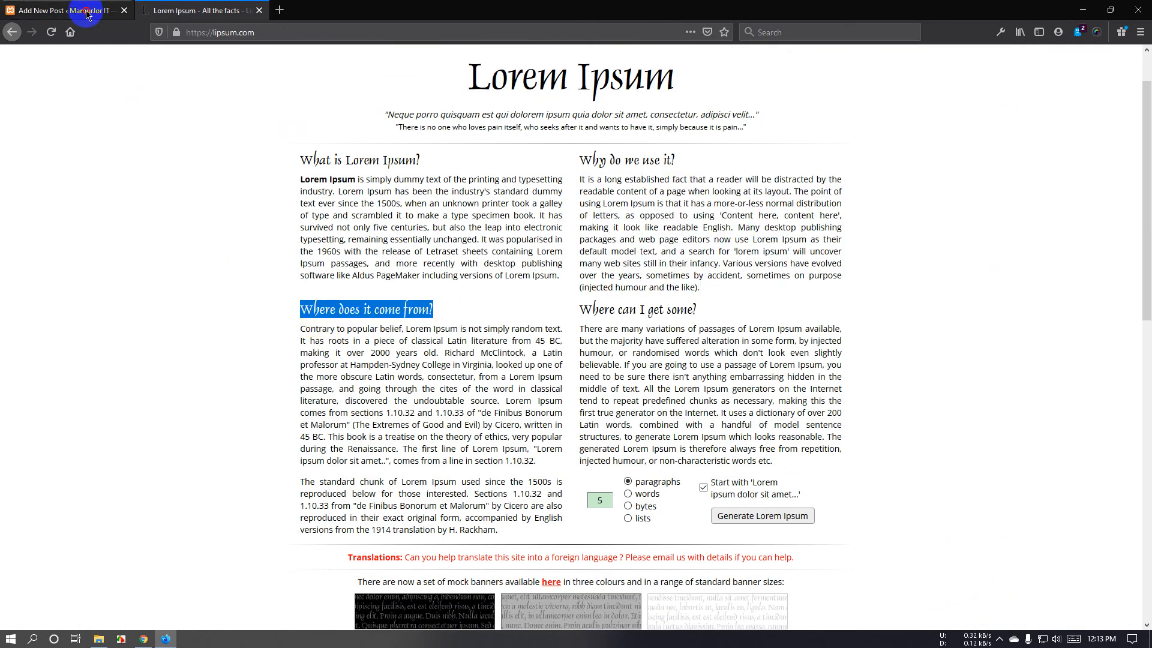
{"action": "left_click", "coordinate": [60, 11]}
{"action": "key", "text": "ctrl+v"}
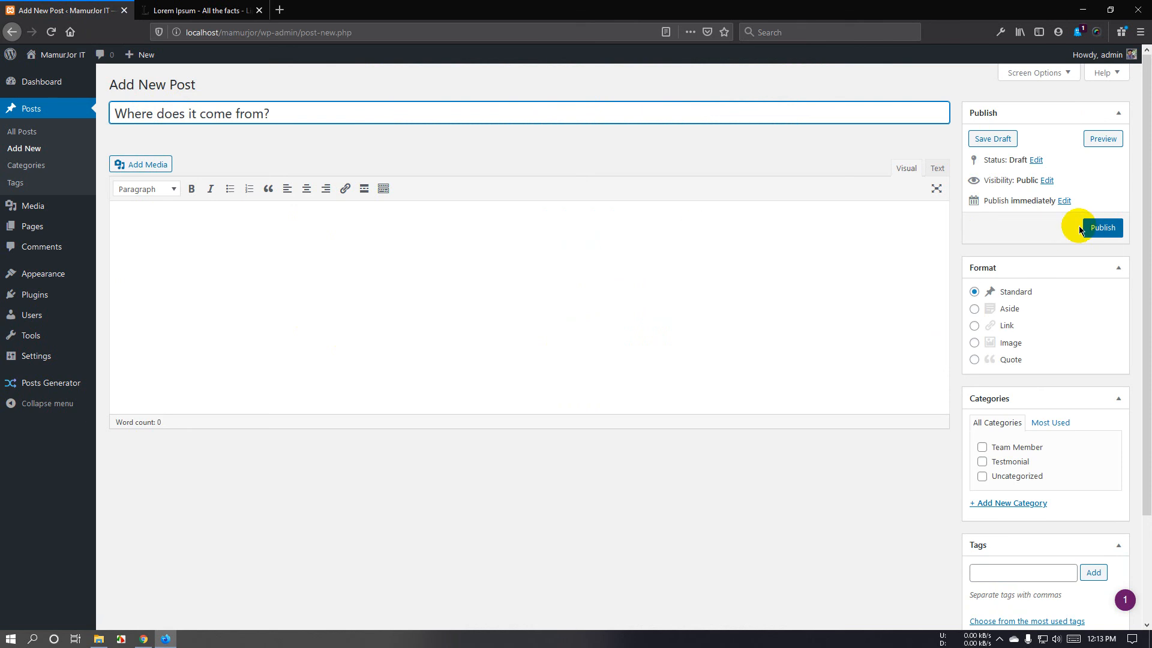
Copy lipsum.com's second paragraph under "Where does it come from?" into the post's body and publish the post in the Testmonial category.
{"action": "left_click", "coordinate": [549, 238]}
{"action": "left_click", "coordinate": [198, 11]}
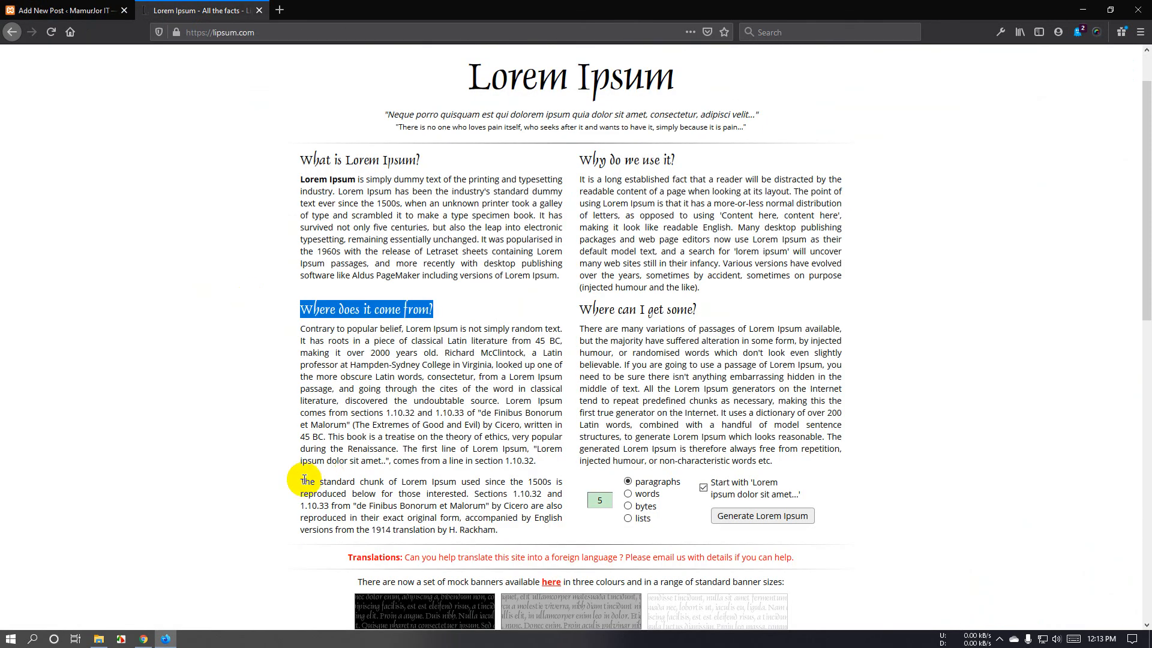
{"action": "left_click_drag", "start_coordinate": [300, 482], "coordinate": [512, 520]}
{"action": "key", "text": "ctrl+c"}
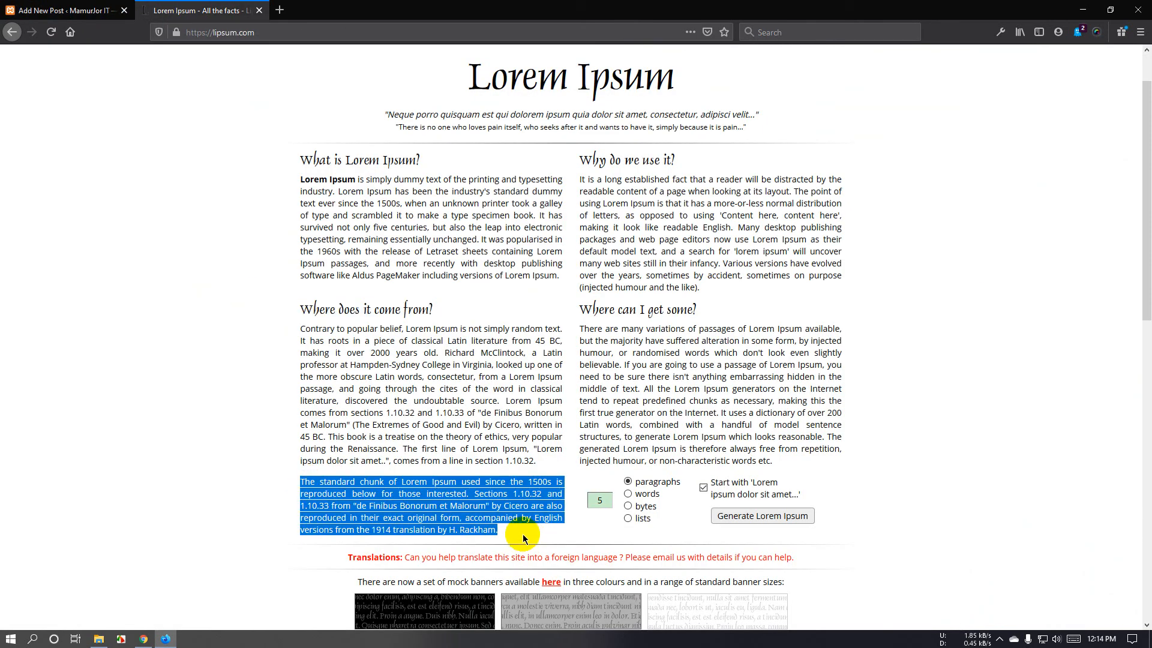
{"action": "left_click", "coordinate": [66, 10]}
{"action": "key", "text": "ctrl+v"}
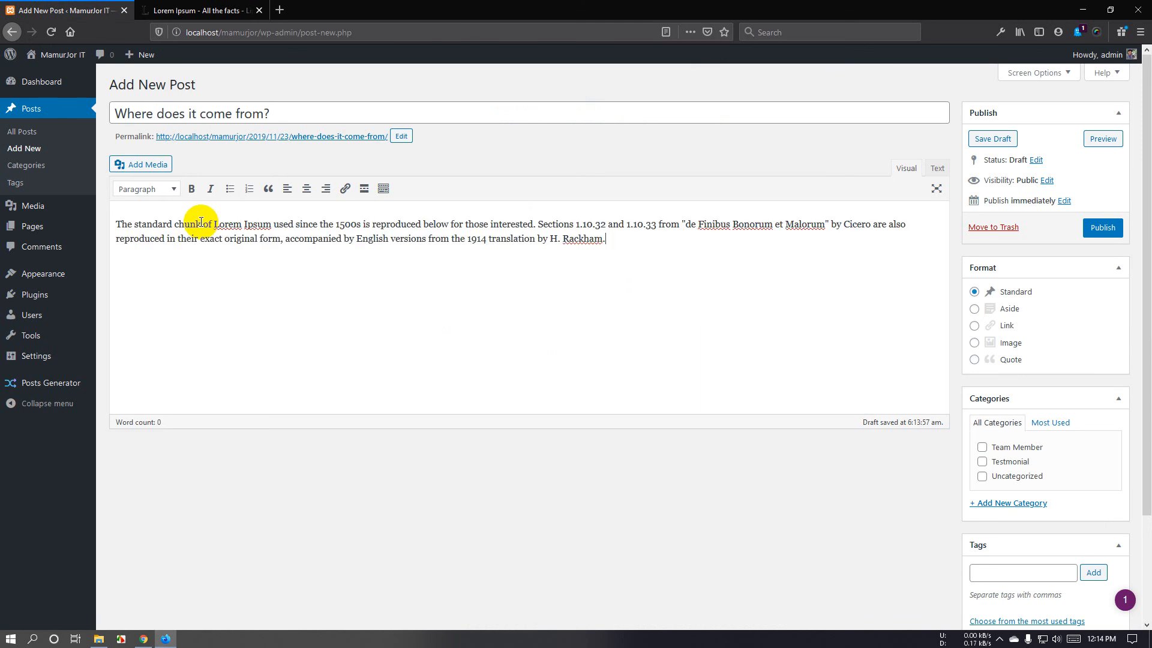
{"action": "left_click", "coordinate": [1011, 461]}
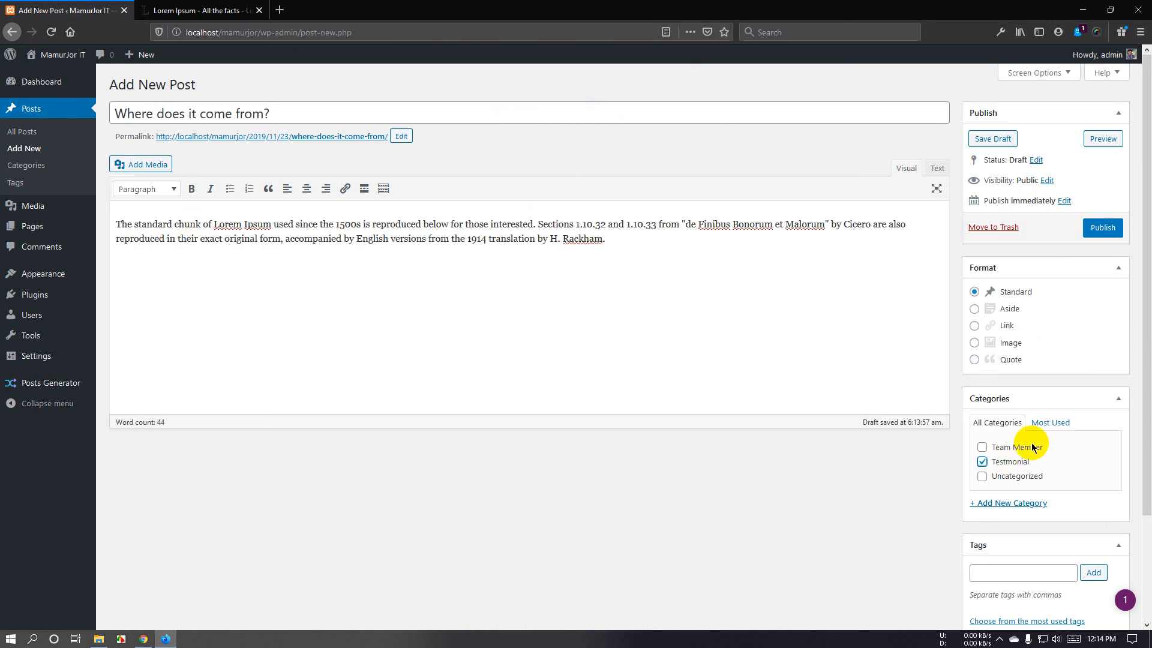
{"action": "left_click", "coordinate": [1102, 233]}
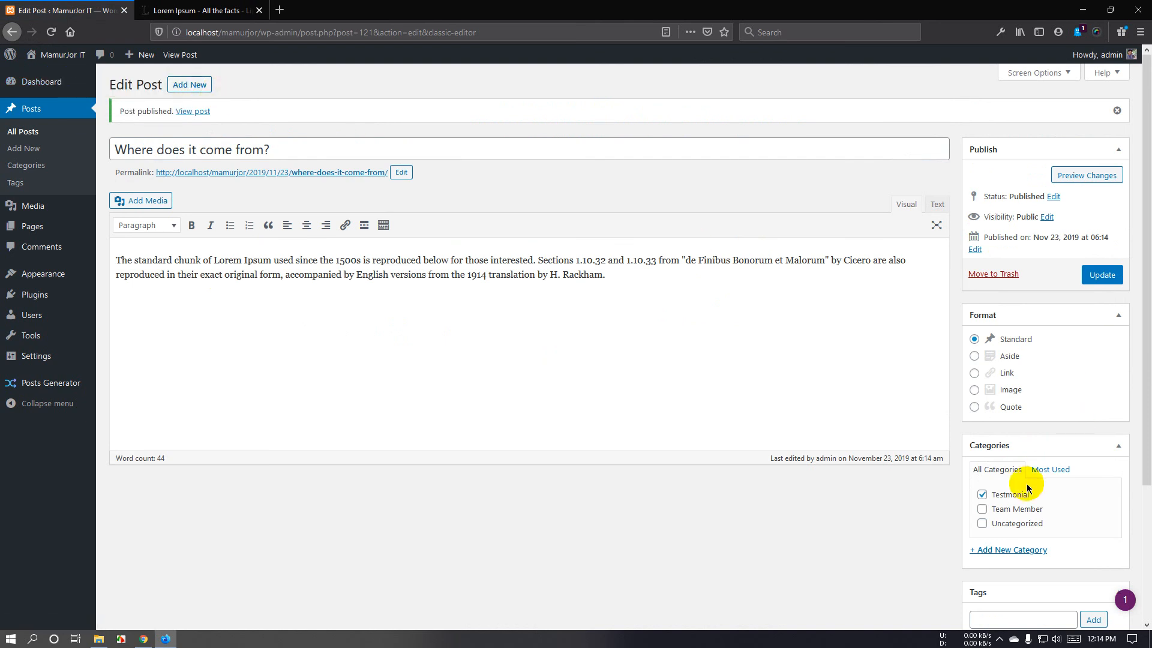
Start a new post titled with the team member's full name and copy lipsum.com's "What is Lorem Ipsum?" paragraph into its body.
{"action": "left_click", "coordinate": [191, 88]}
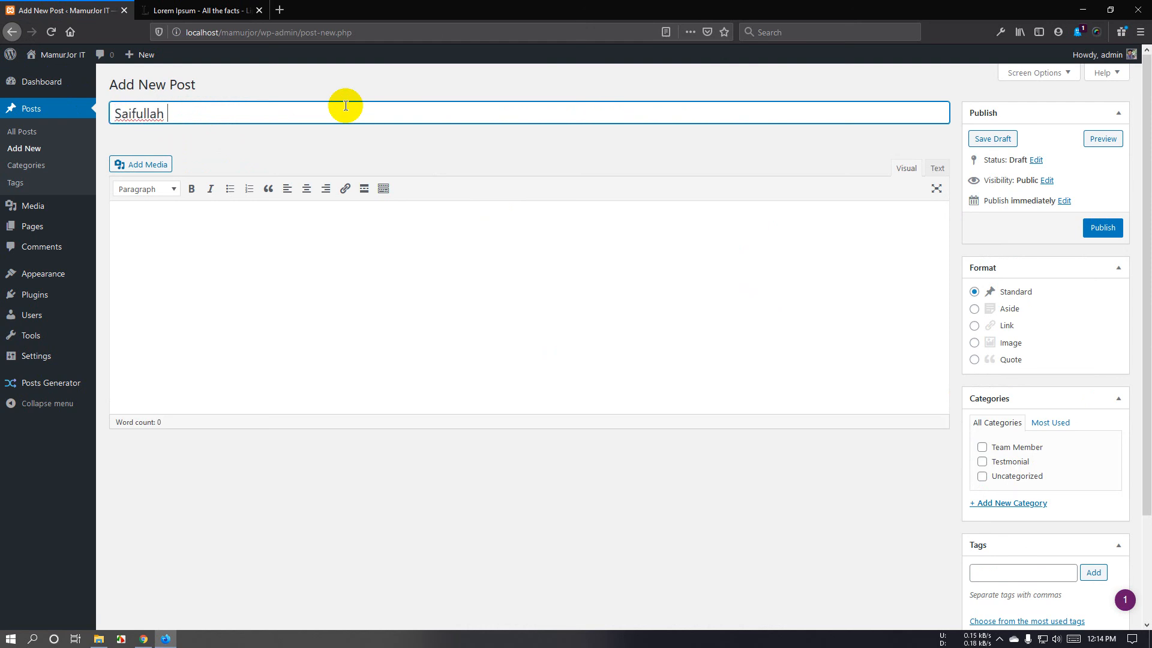
{"action": "left_click", "coordinate": [367, 235]}
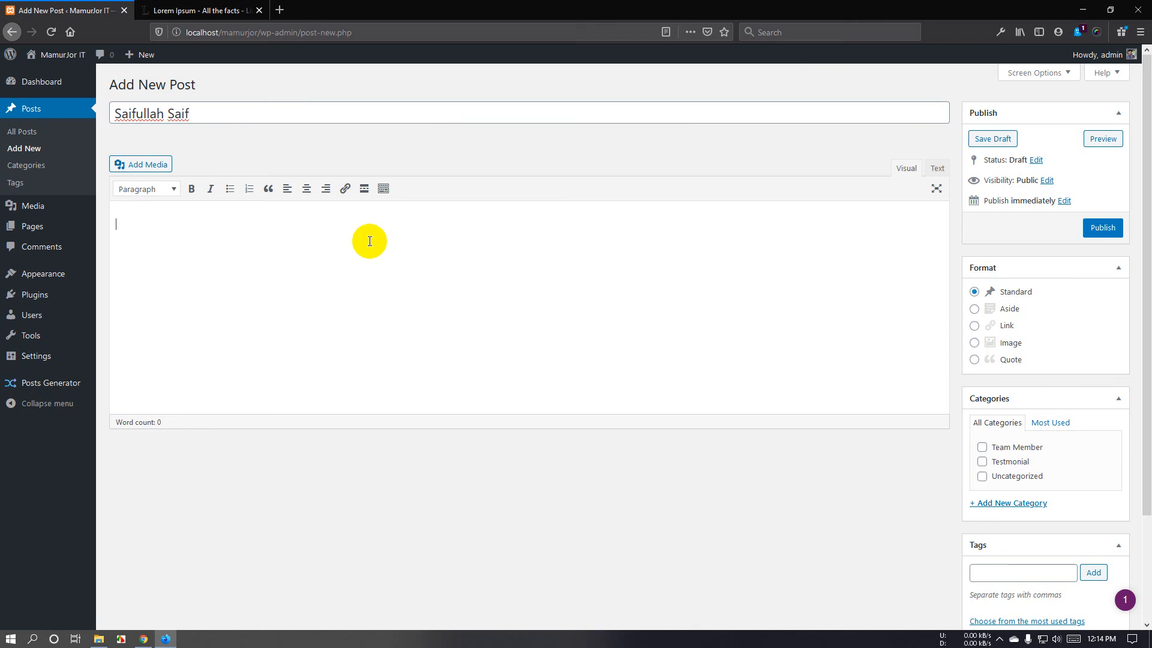
{"action": "left_click", "coordinate": [222, 10]}
{"action": "right_click", "coordinate": [387, 517]}
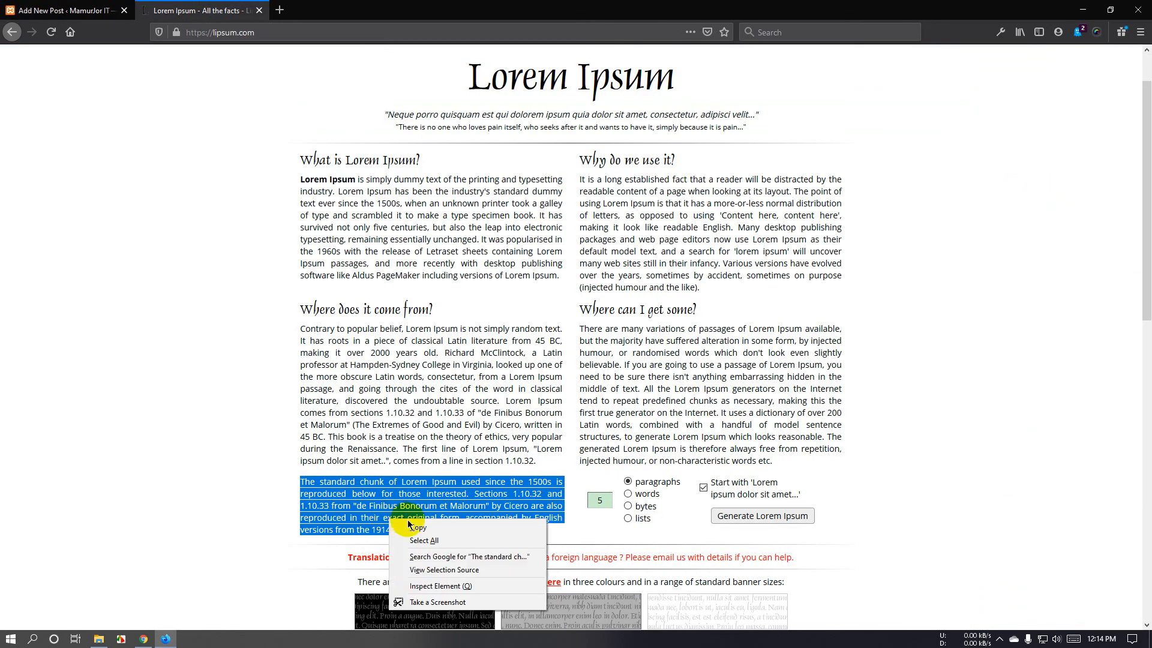
{"action": "left_click", "coordinate": [408, 477]}
{"action": "left_click", "coordinate": [325, 209]}
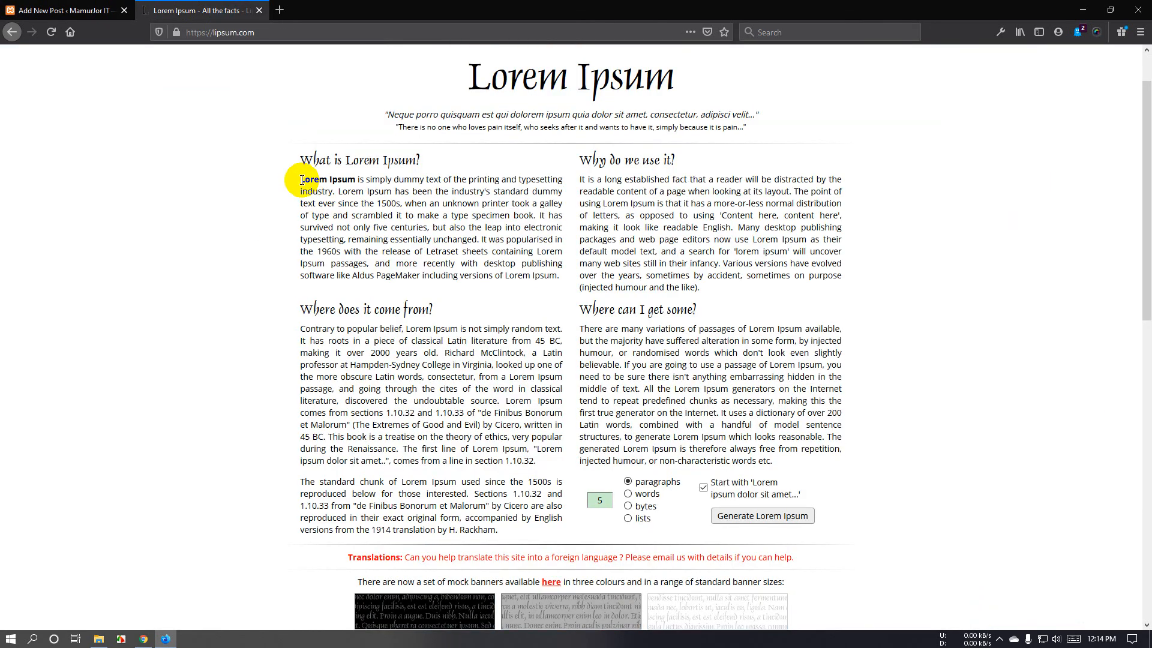
{"action": "mouse_move", "coordinate": [298, 179]}
{"action": "left_mouse_down"}
{"action": "mouse_move", "coordinate": [338, 220]}
{"action": "mouse_move", "coordinate": [382, 234]}
{"action": "mouse_move", "coordinate": [297, 184]}
{"action": "left_mouse_up"}
{"action": "left_click", "coordinate": [346, 236]}
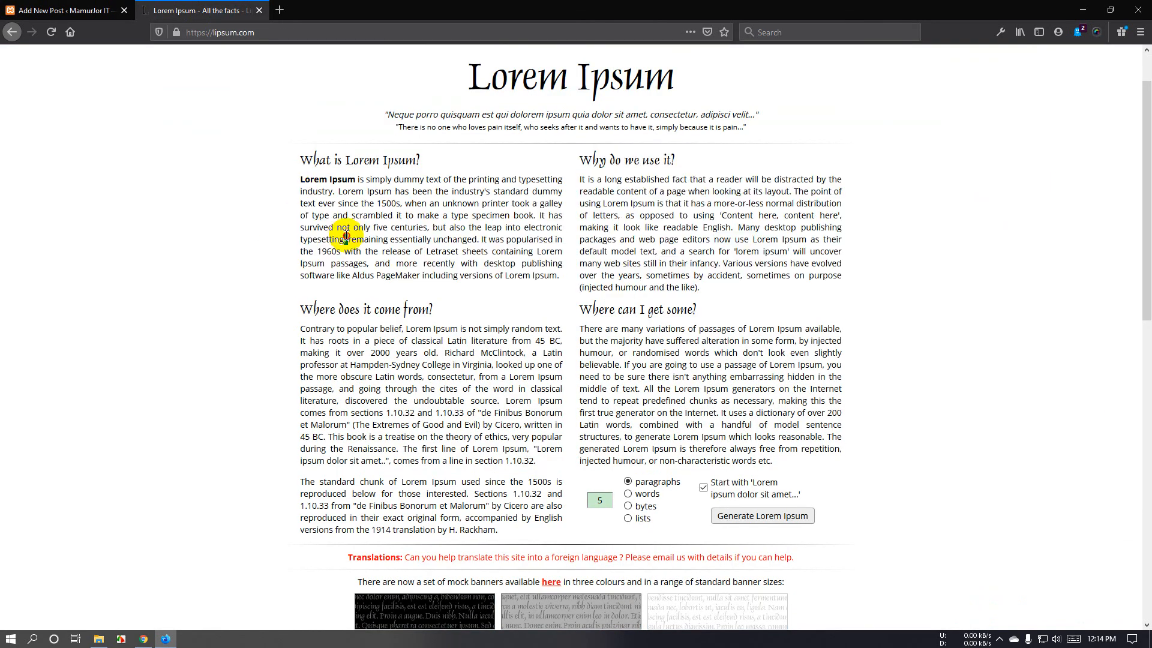
{"action": "triple_click", "coordinate": [347, 235]}
{"action": "key", "text": "ctrl+c"}
{"action": "left_click", "coordinate": [66, 11]}
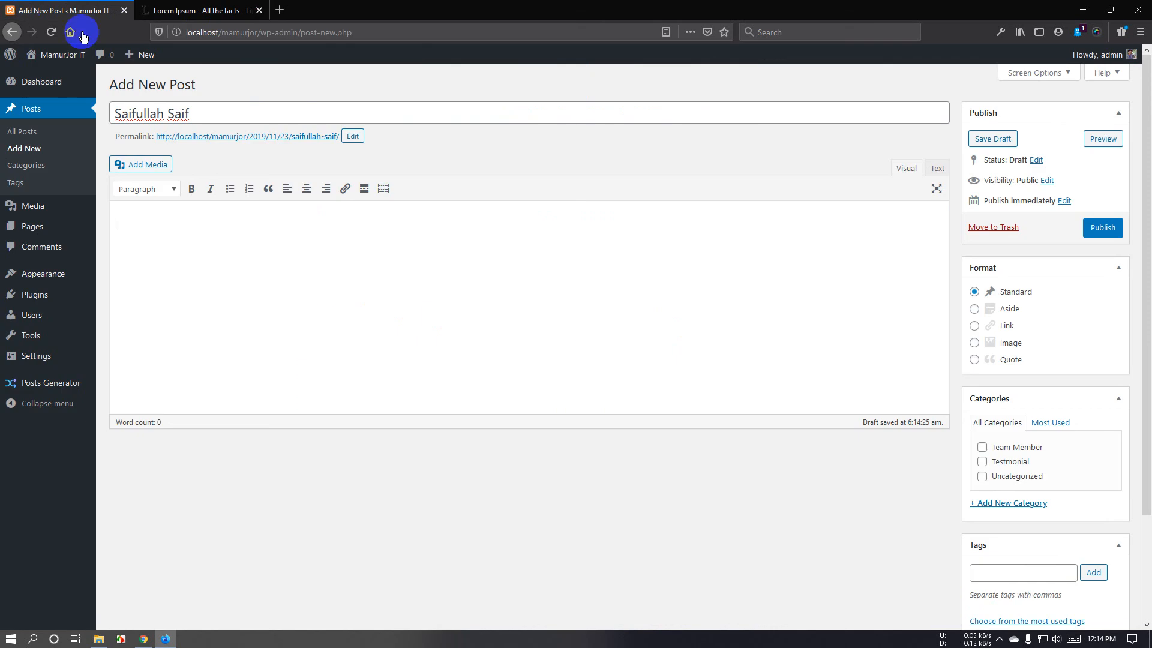
{"action": "key", "text": "ctrl+v"}
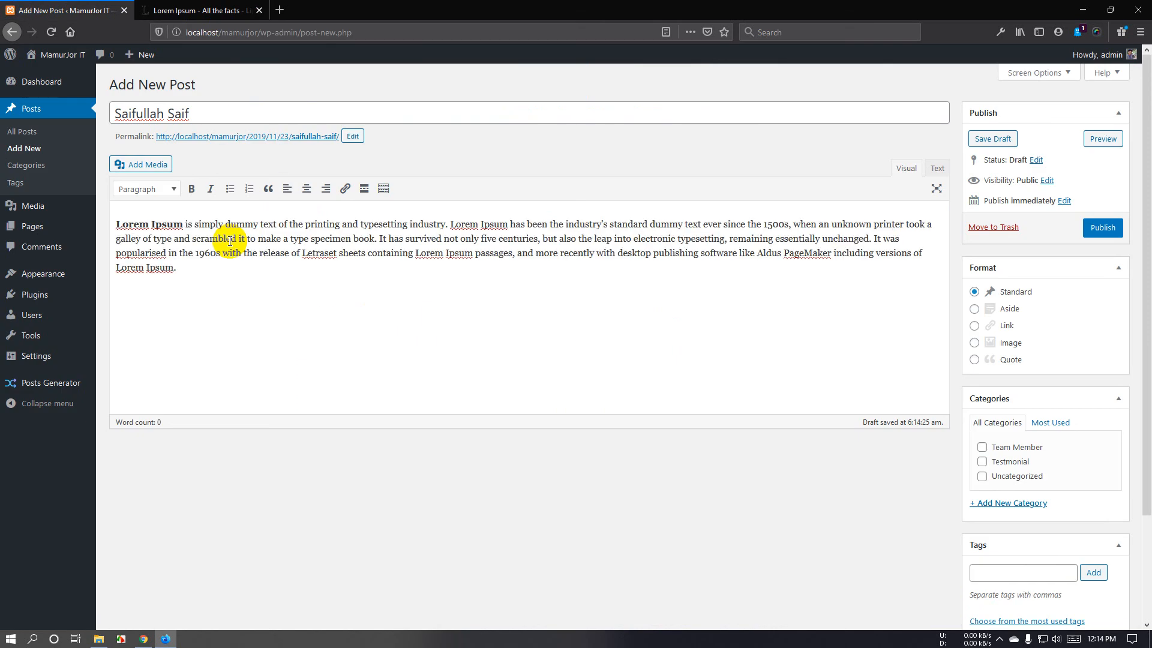
{"action": "left_click", "coordinate": [222, 10]}
{"action": "left_click", "coordinate": [264, 34]}
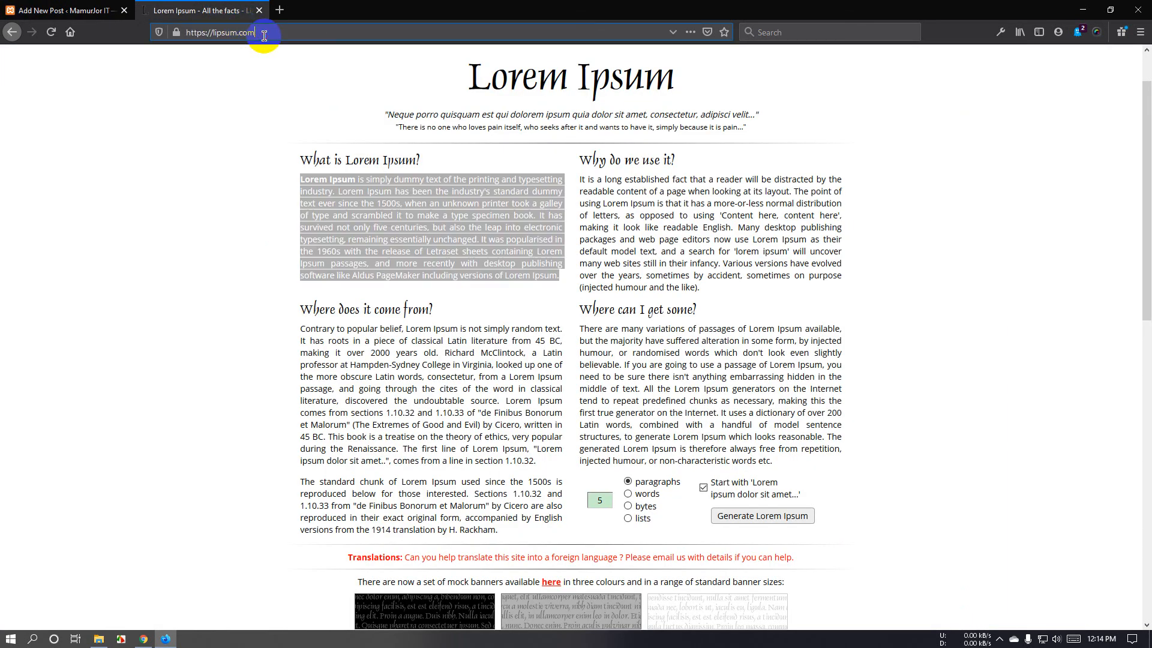
{"action": "left_click", "coordinate": [244, 34]}
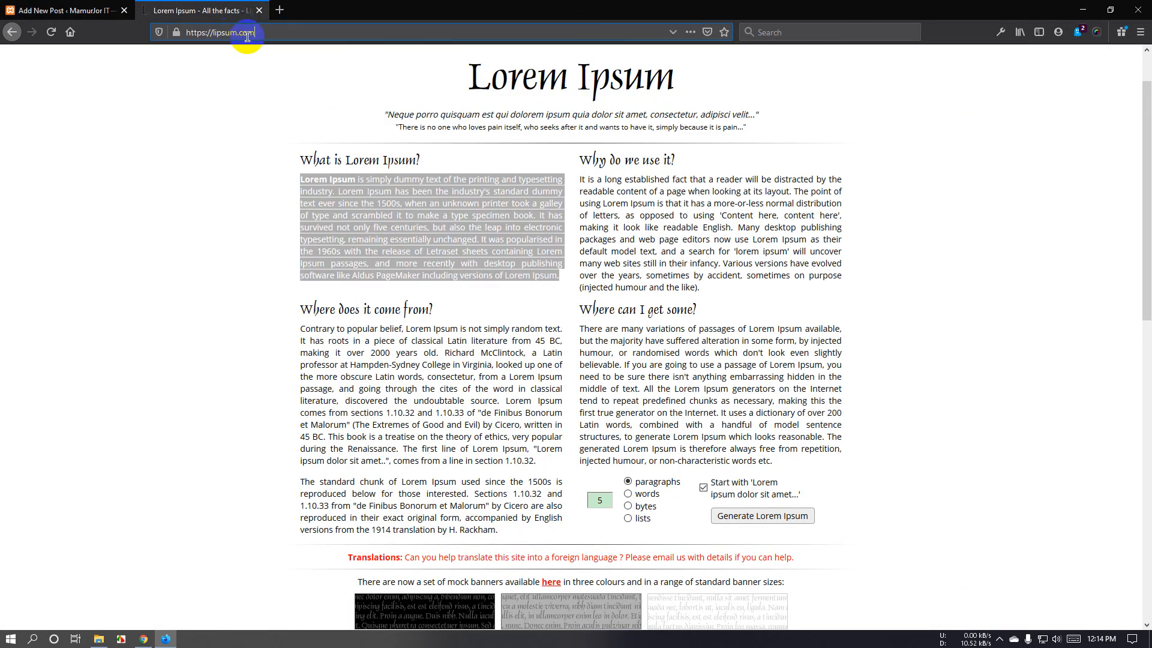
{"action": "left_click", "coordinate": [343, 207]}
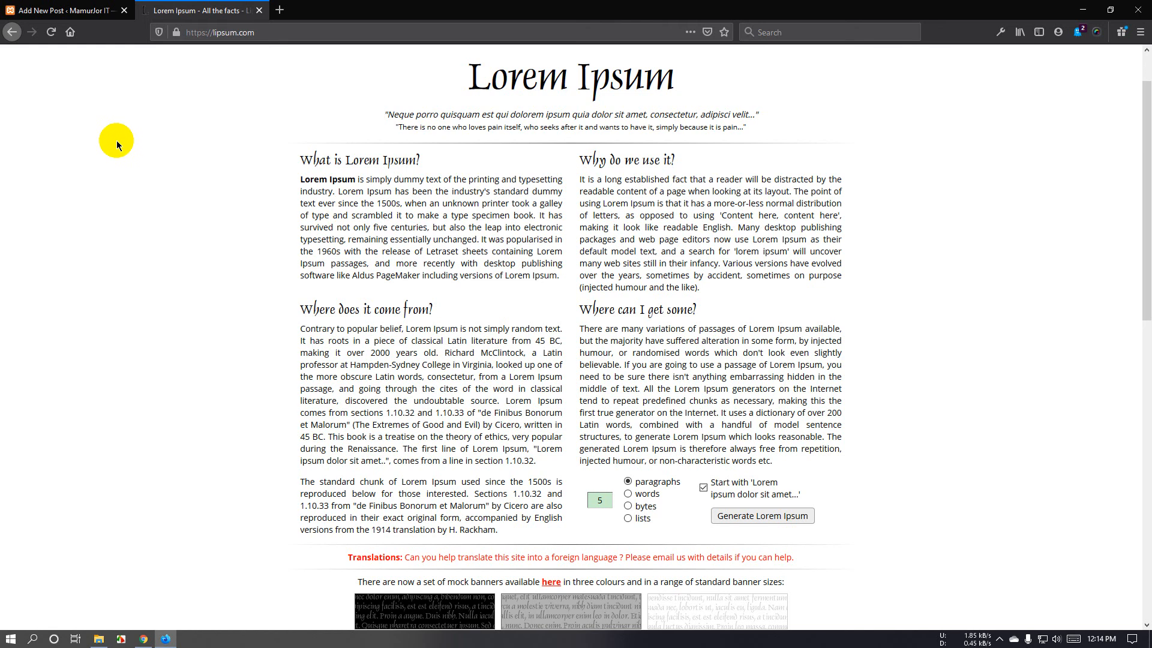
{"action": "left_click", "coordinate": [76, 7]}
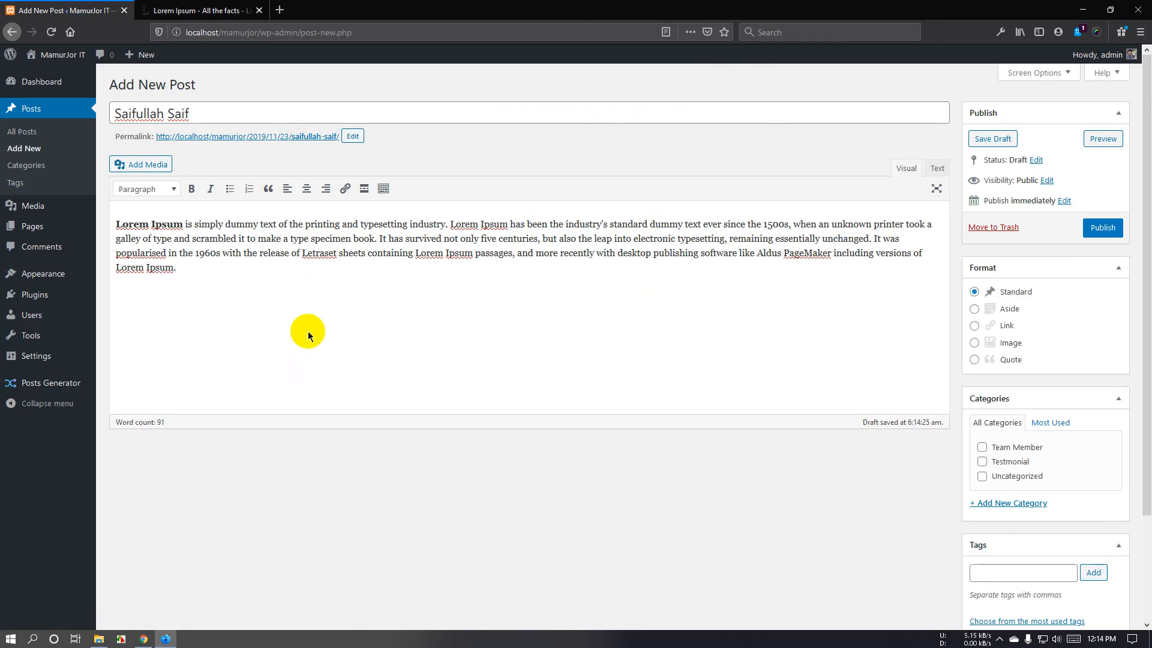
{"action": "left_click", "coordinate": [192, 112]}
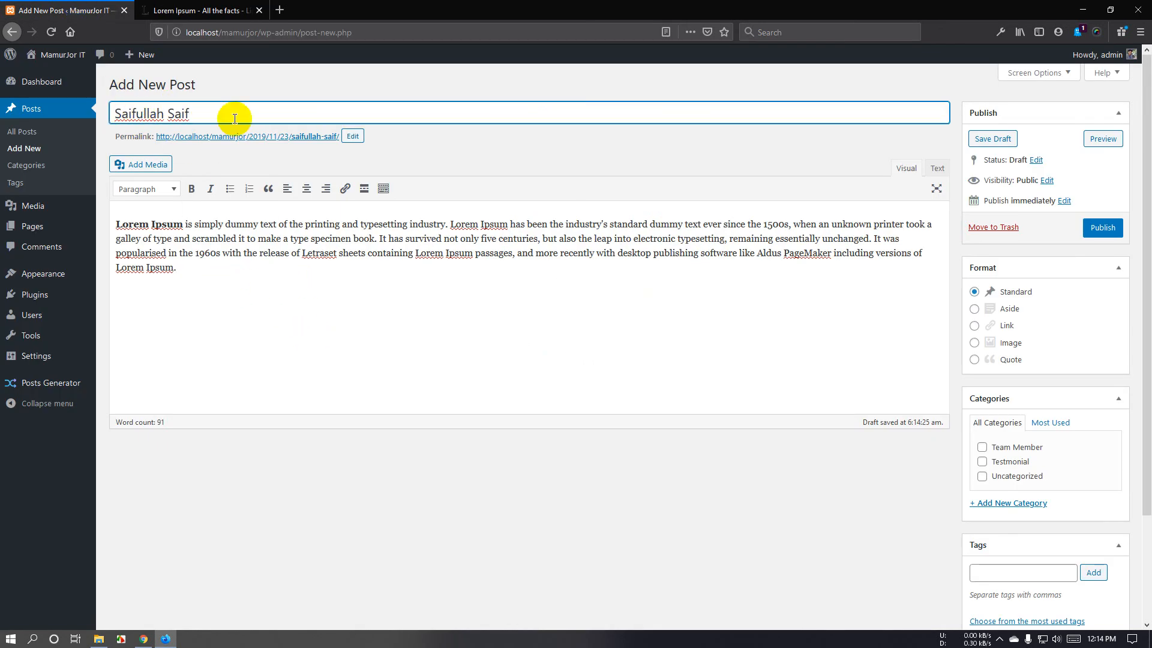
Assign the new team member post to the Team Member category and publish it.
{"action": "left_click", "coordinate": [639, 279]}
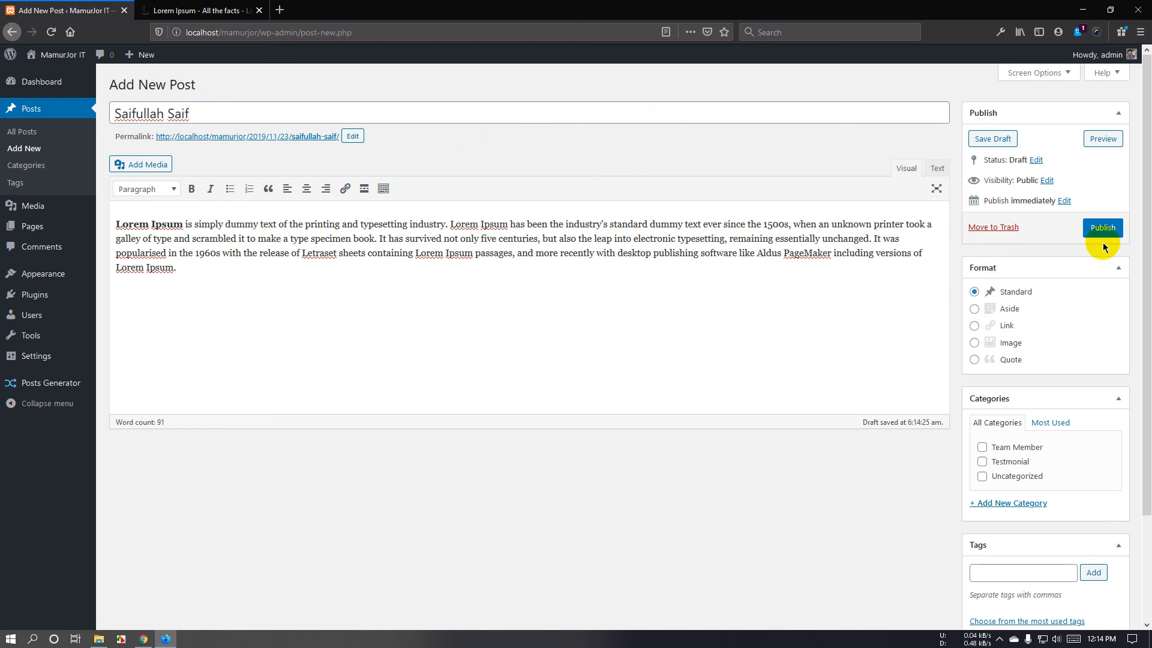
{"action": "left_click", "coordinate": [1012, 454]}
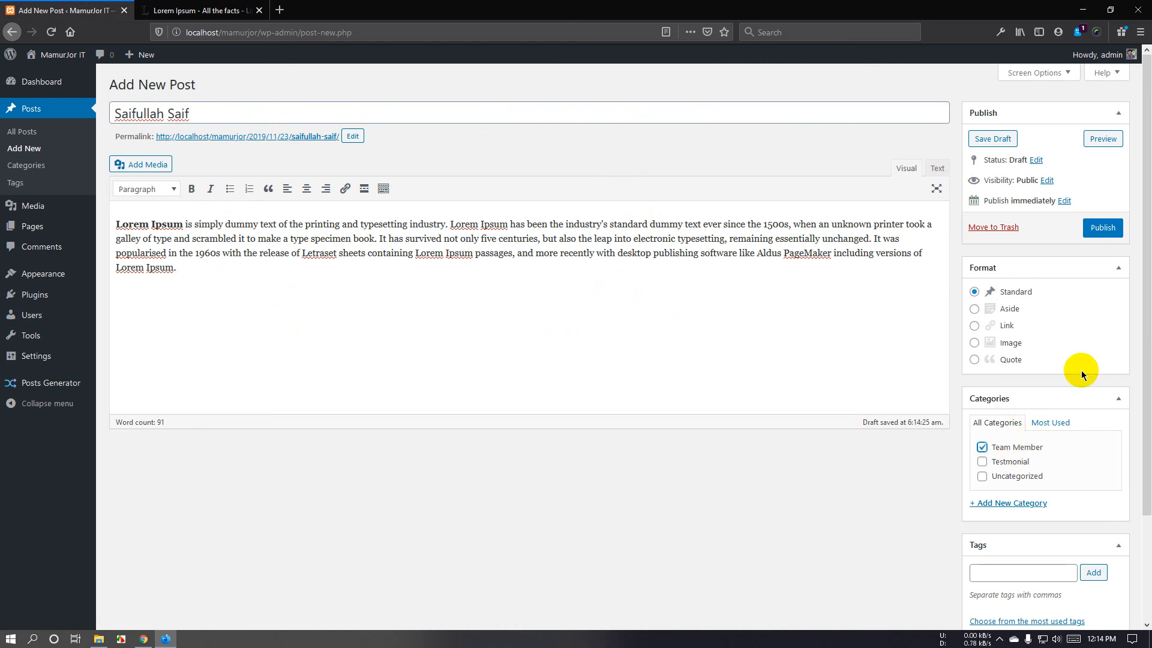
{"action": "left_click", "coordinate": [1106, 228]}
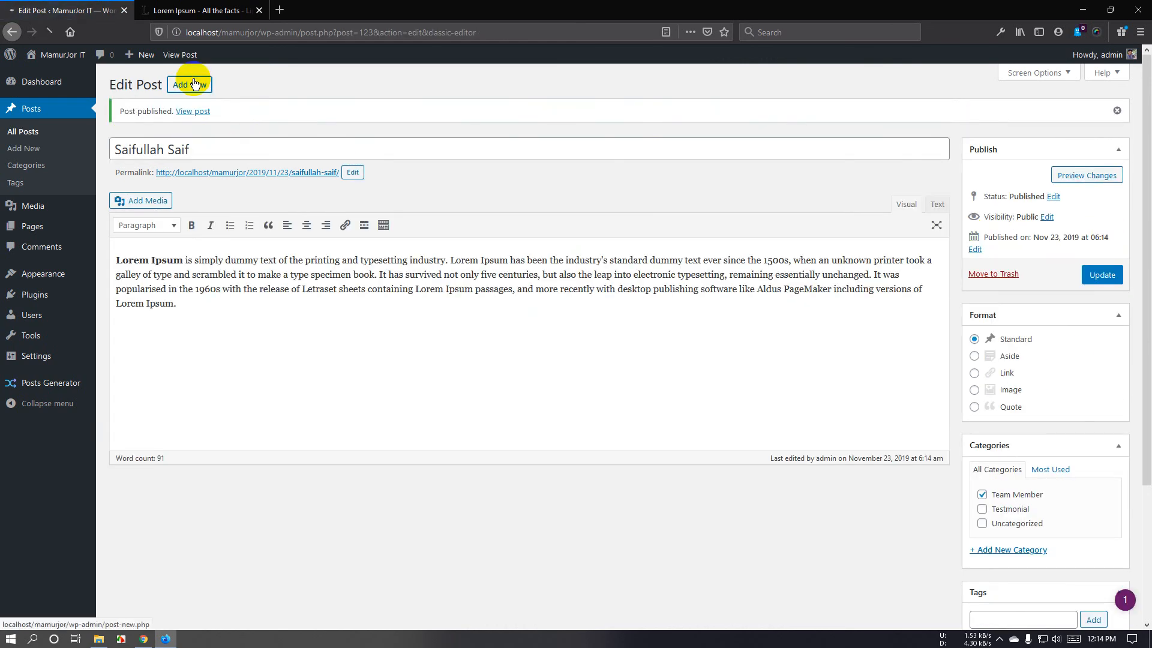
Add a post titled with the second team member's full name, paste the copied Lorem Ipsum paragraph, and publish it in the Team Member category.
{"action": "left_click", "coordinate": [194, 84]}
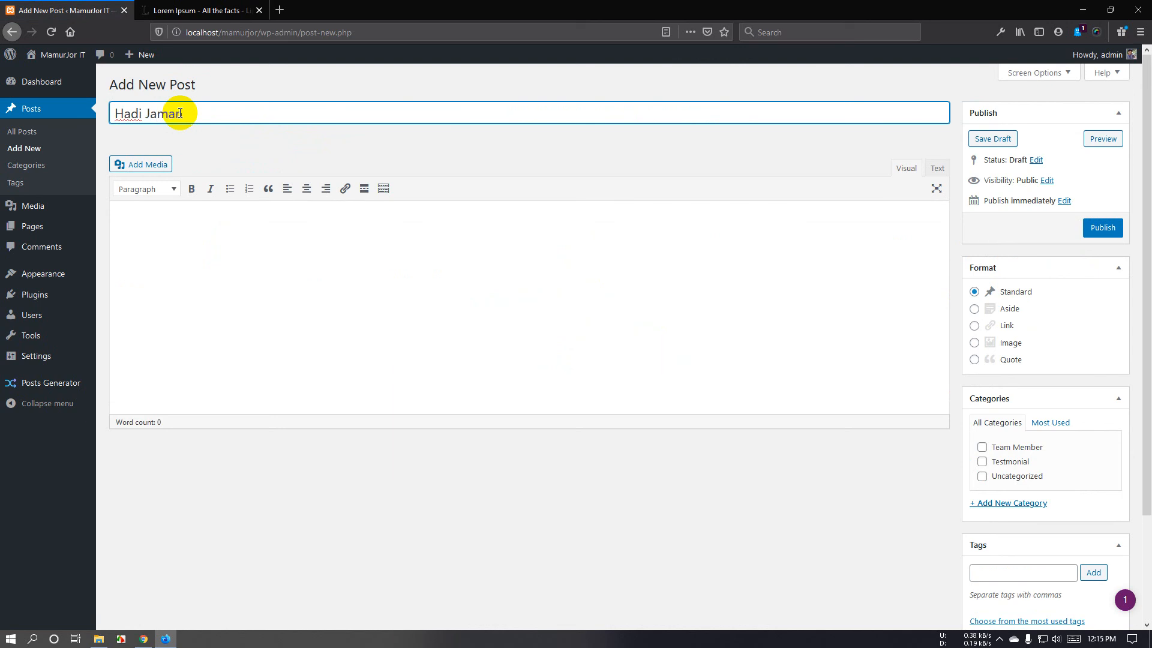
{"action": "left_click", "coordinate": [166, 233]}
{"action": "key", "text": "ctrl+v"}
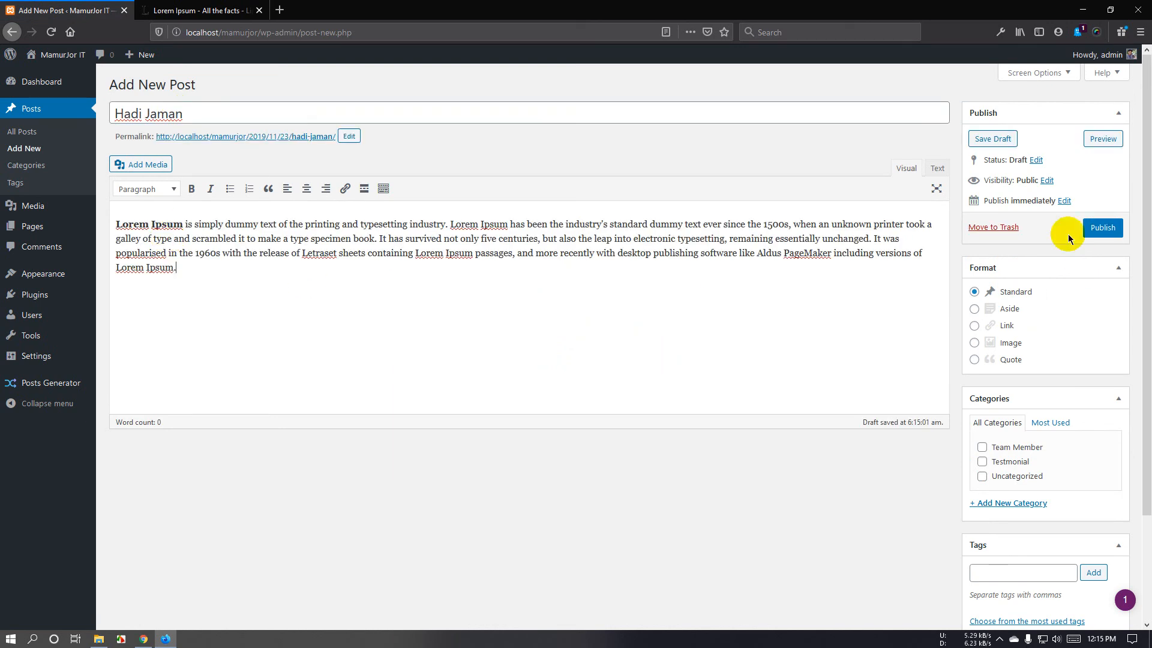
{"action": "left_click", "coordinate": [1016, 447]}
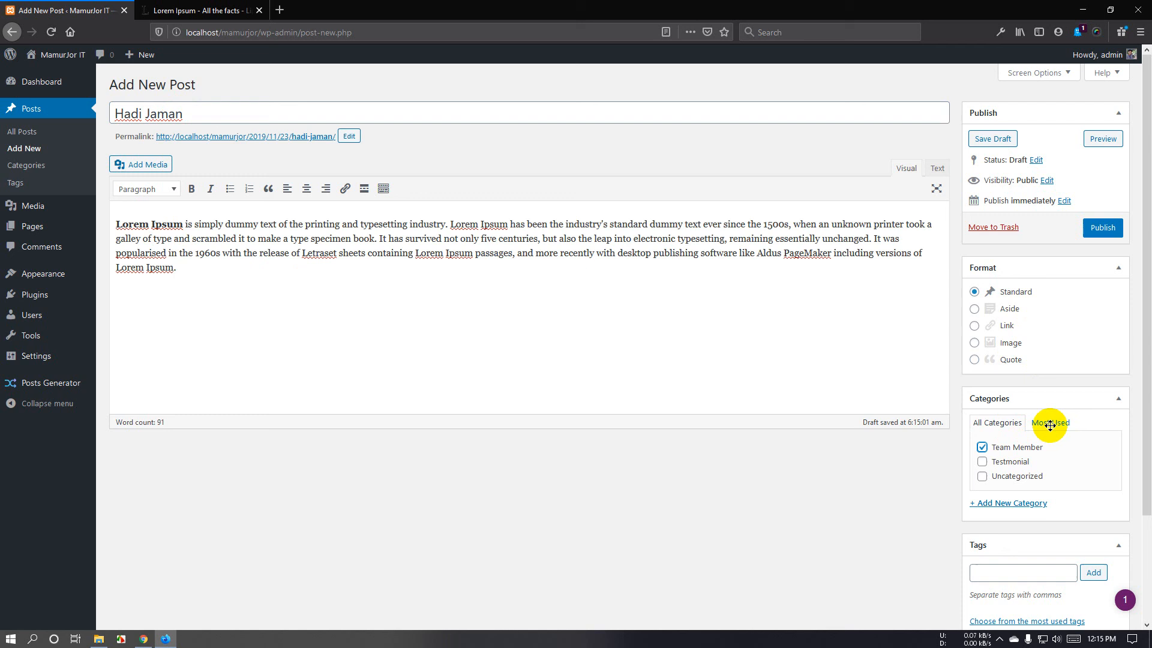
{"action": "left_click", "coordinate": [1102, 227]}
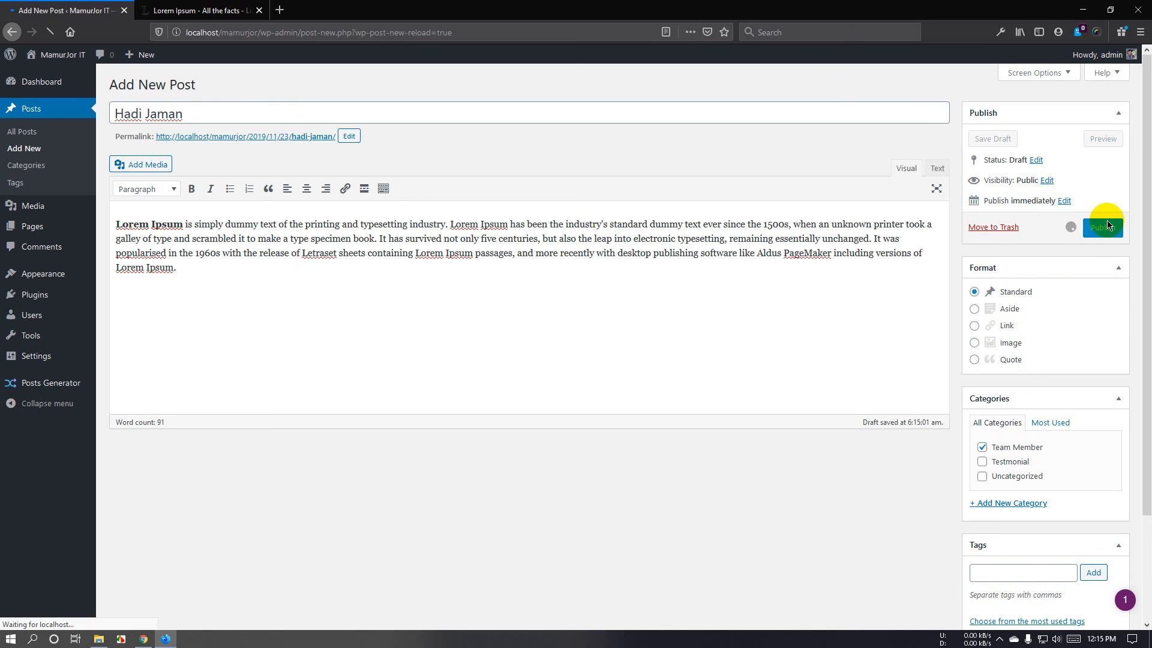
Publish a third Team Member post titled with the member's full name, using the copied Lorem Ipsum paragraph as body, and open the posts list.
{"action": "left_click", "coordinate": [190, 87]}
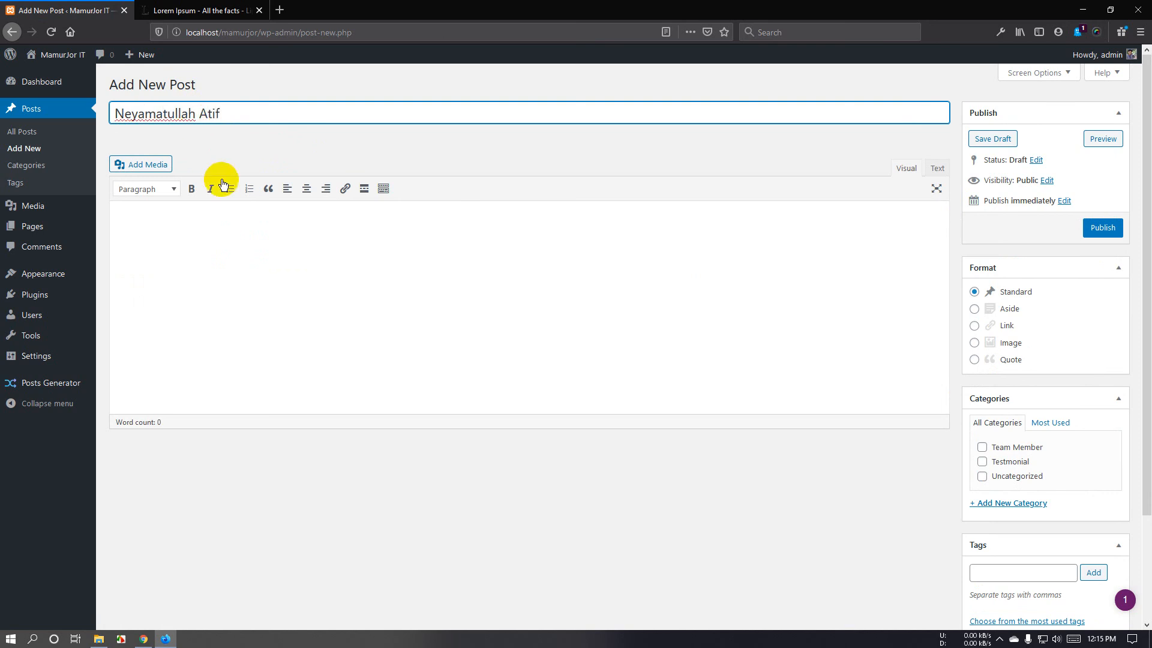
{"action": "left_click", "coordinate": [226, 228]}
{"action": "key", "text": "ctrl+v"}
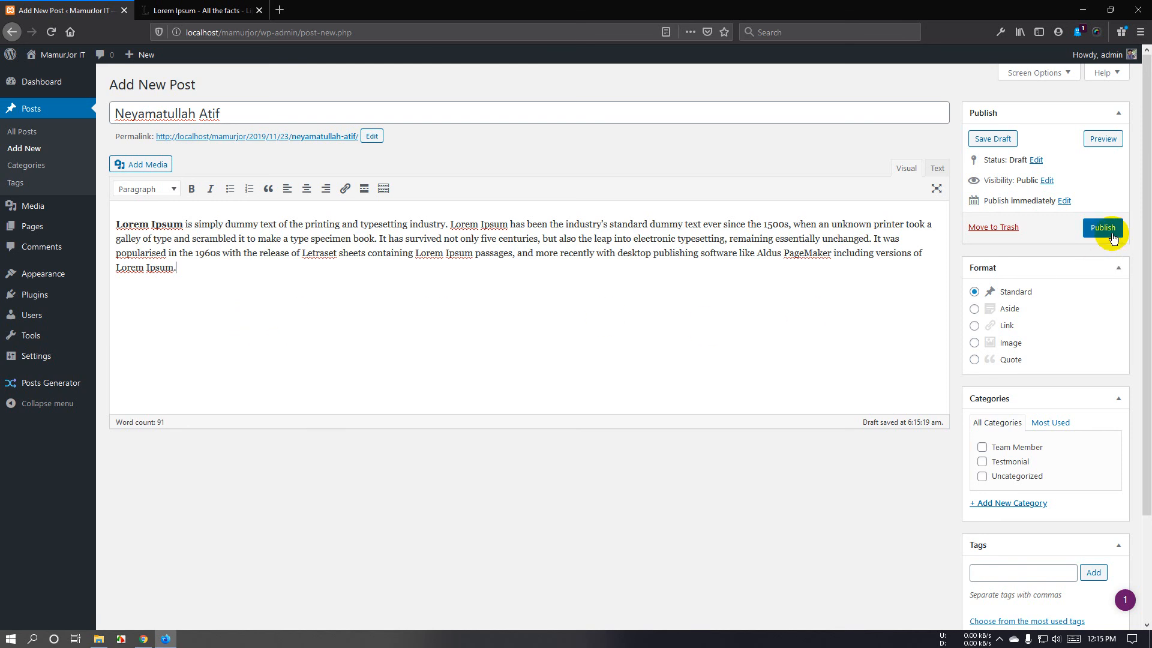
{"action": "left_click", "coordinate": [1019, 447]}
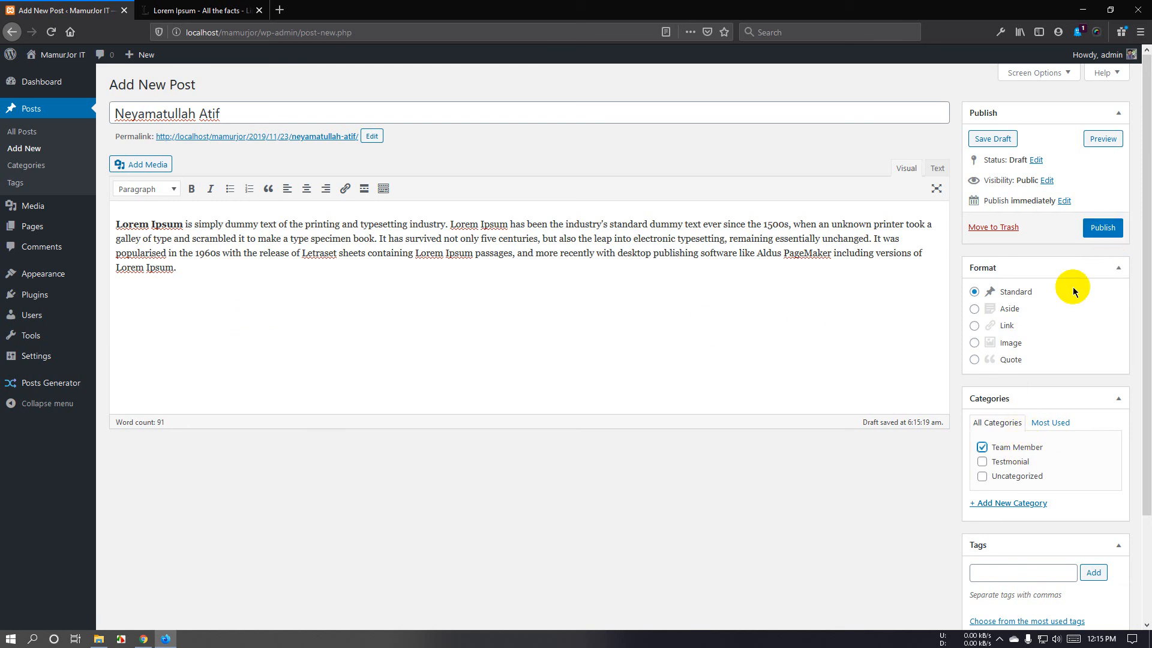
{"action": "left_click", "coordinate": [1105, 231]}
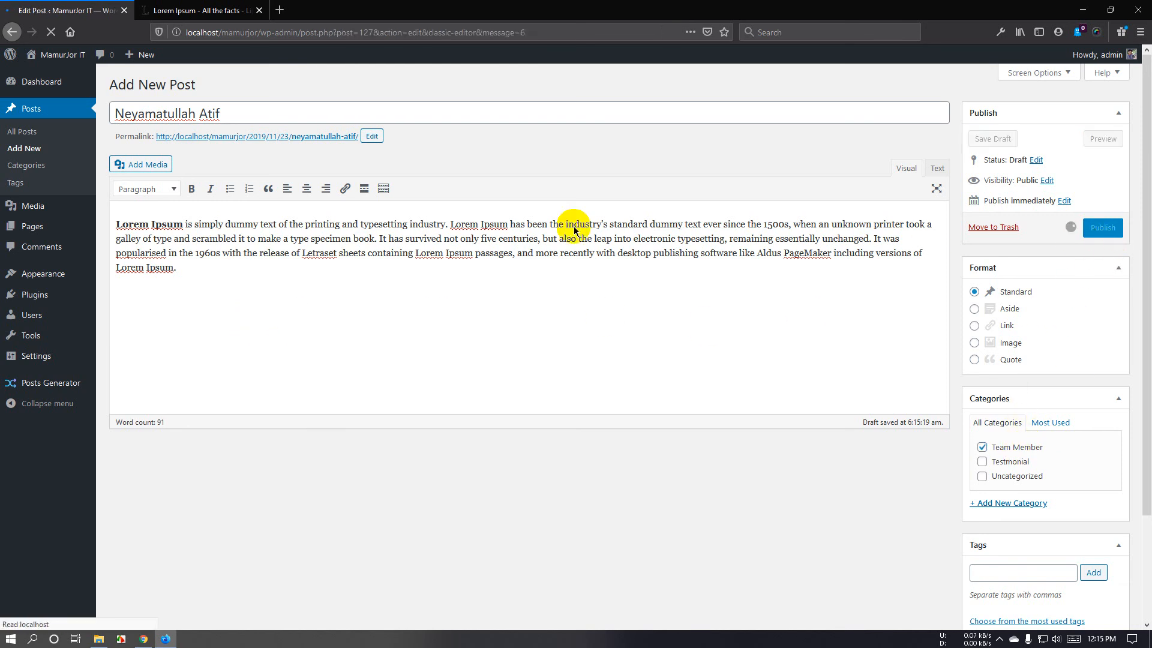
{"action": "left_click", "coordinate": [35, 134]}
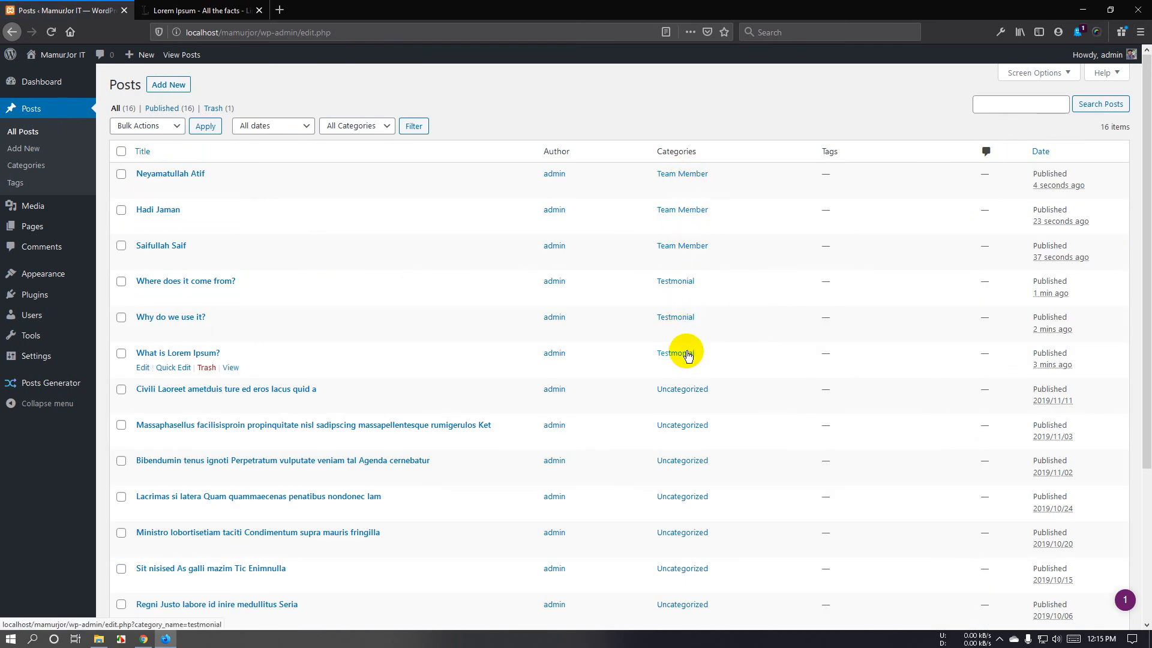
Open the Teams Section of the theme customizer's Home Page Settings and examine the team cards in the home page preview.
{"action": "left_click", "coordinate": [43, 276]}
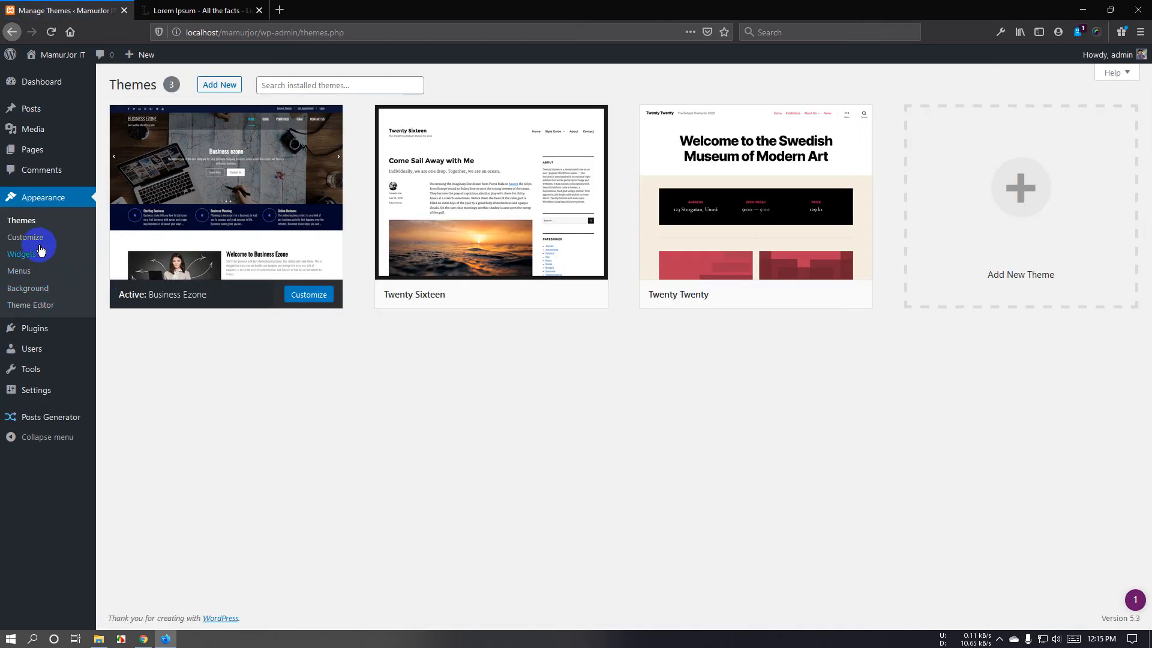
{"action": "left_click", "coordinate": [36, 240]}
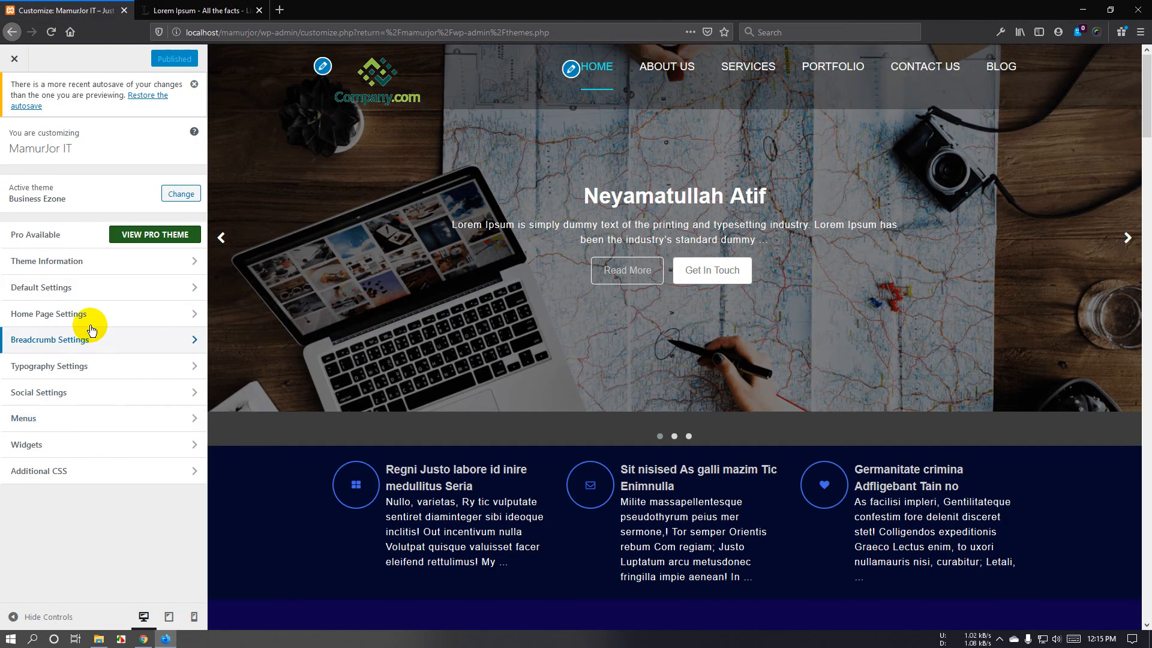
{"action": "left_click", "coordinate": [96, 325]}
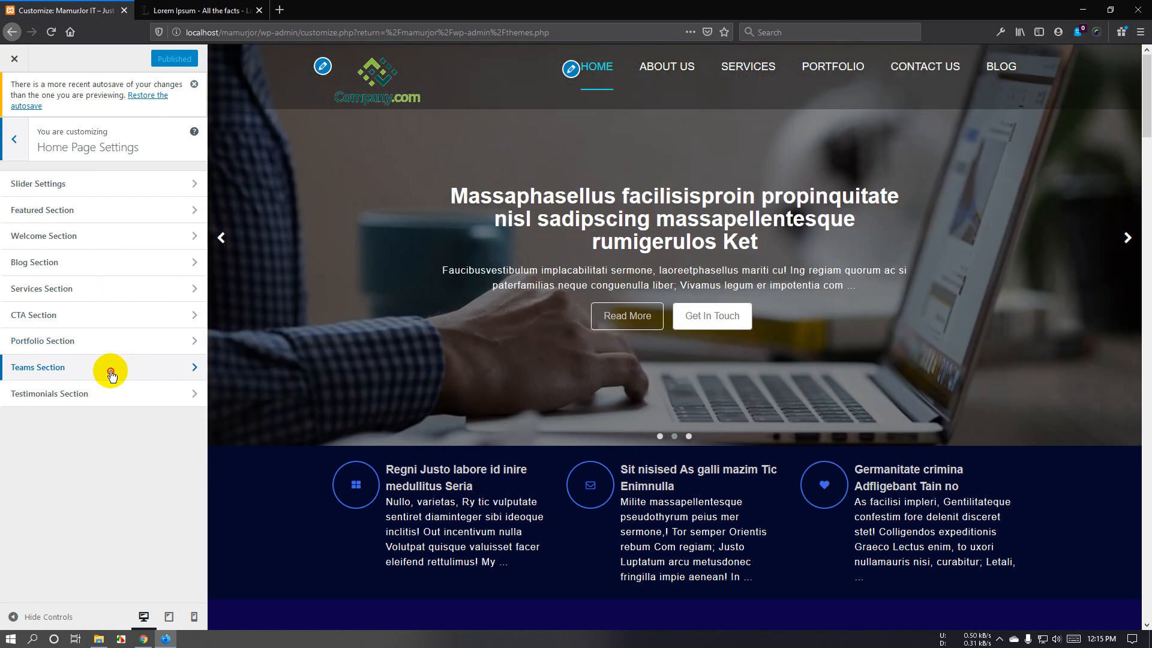
{"action": "left_click", "coordinate": [111, 368]}
{"action": "scroll", "coordinate": [586, 363], "scroll_direction": "down", "scroll_amount": 15}
{"action": "scroll", "coordinate": [693, 265], "scroll_direction": "down", "scroll_amount": 20}
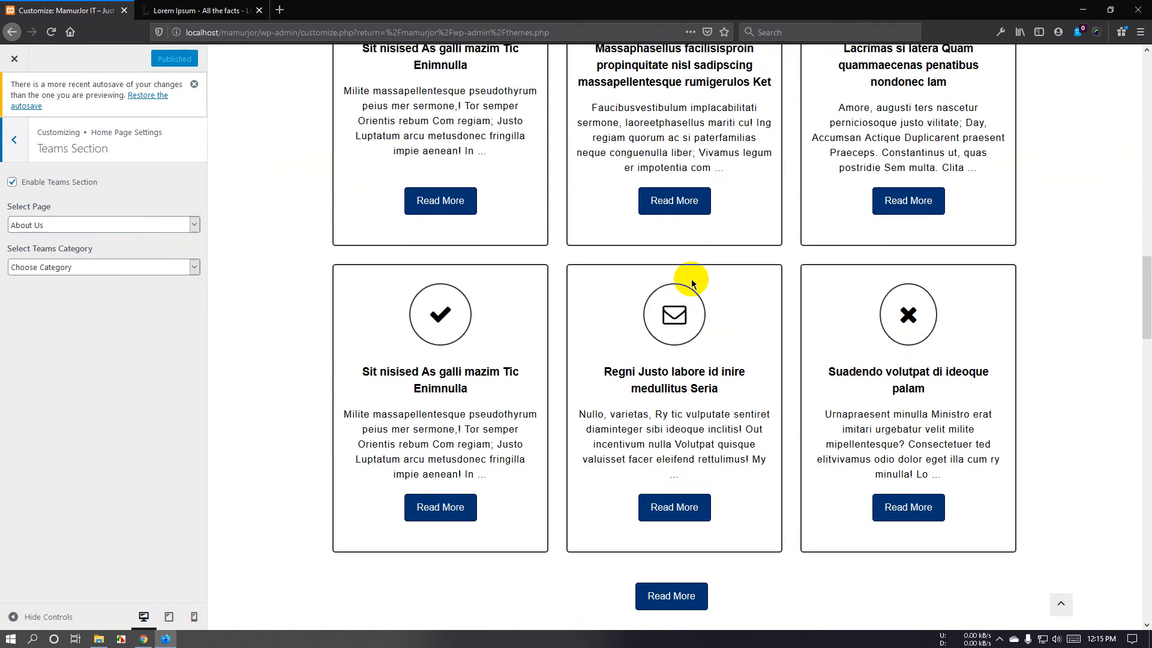
{"action": "scroll", "coordinate": [684, 294], "scroll_direction": "down", "scroll_amount": 4}
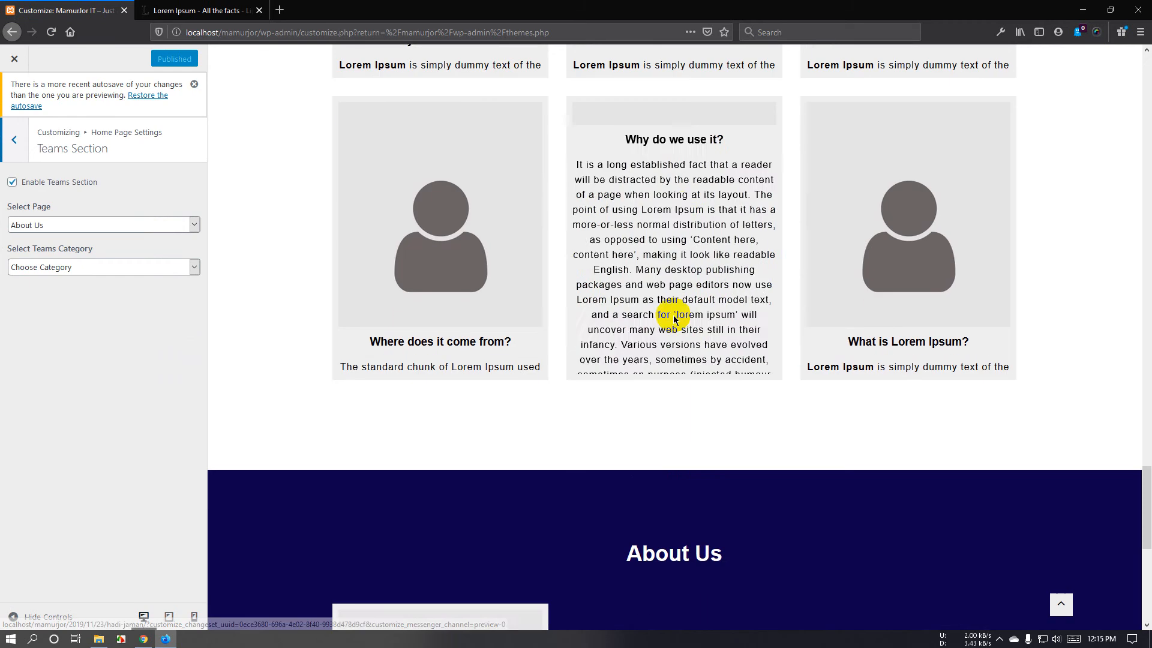
{"action": "scroll", "coordinate": [738, 296], "scroll_direction": "up", "scroll_amount": 5}
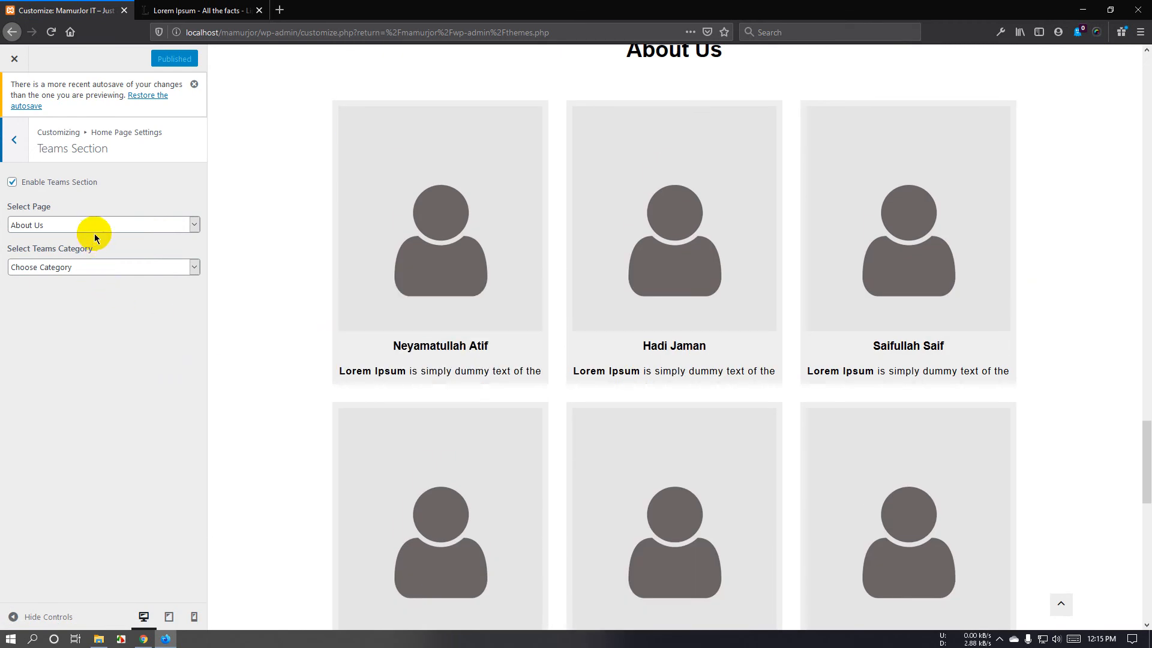
Try Team Member as the Teams category, check the previewed team cards, and leave the customizer without publishing.
{"action": "left_click", "coordinate": [103, 268]}
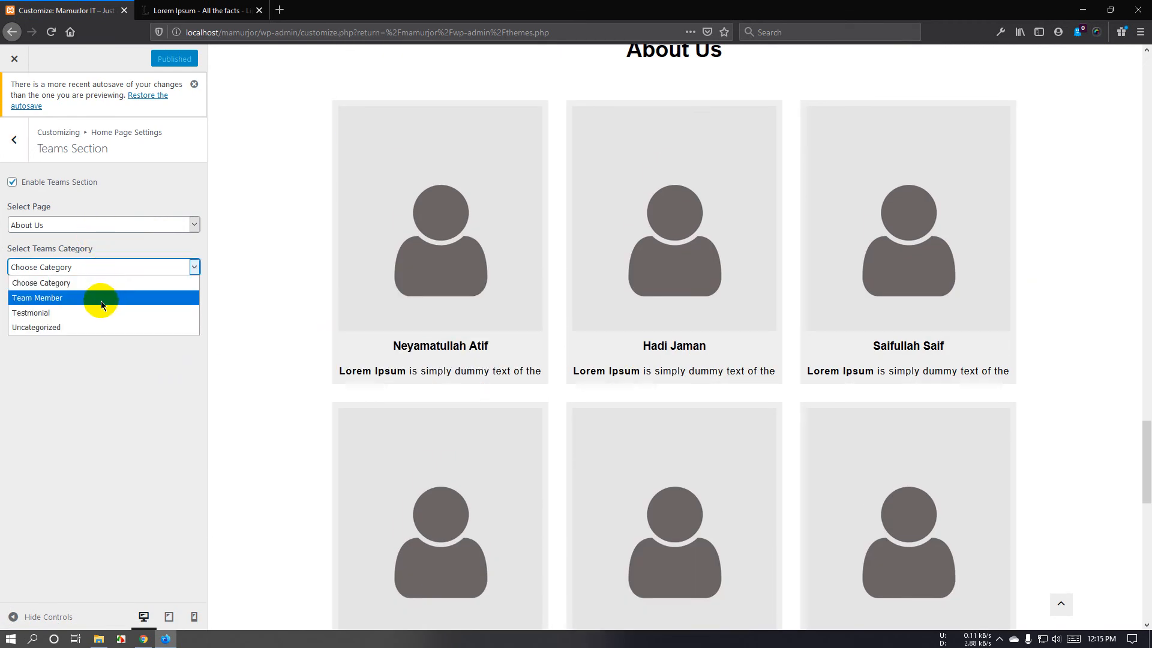
{"action": "left_click", "coordinate": [101, 298]}
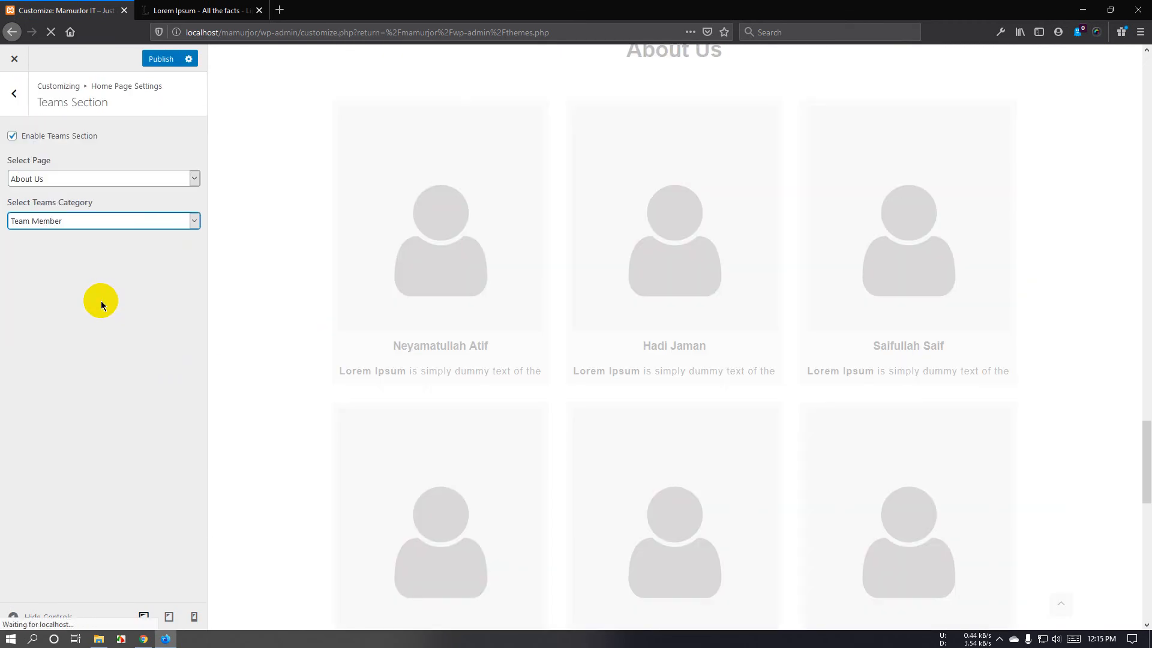
{"action": "scroll", "coordinate": [303, 394], "scroll_direction": "up", "scroll_amount": 2}
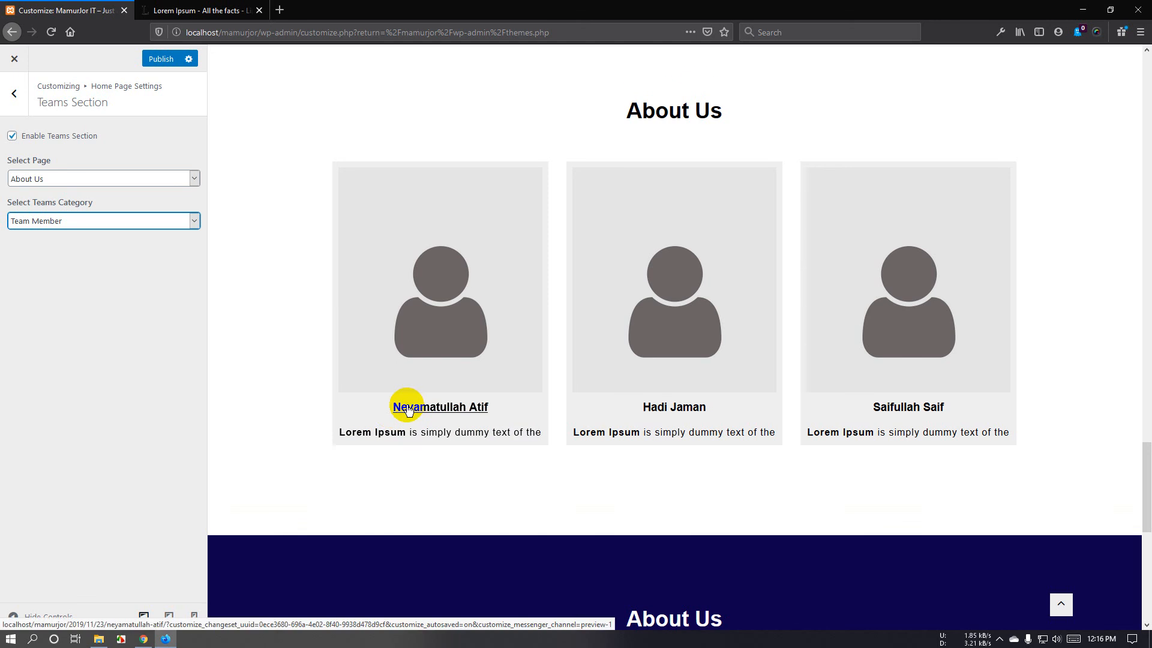
{"action": "mouse_move", "coordinate": [489, 414]}
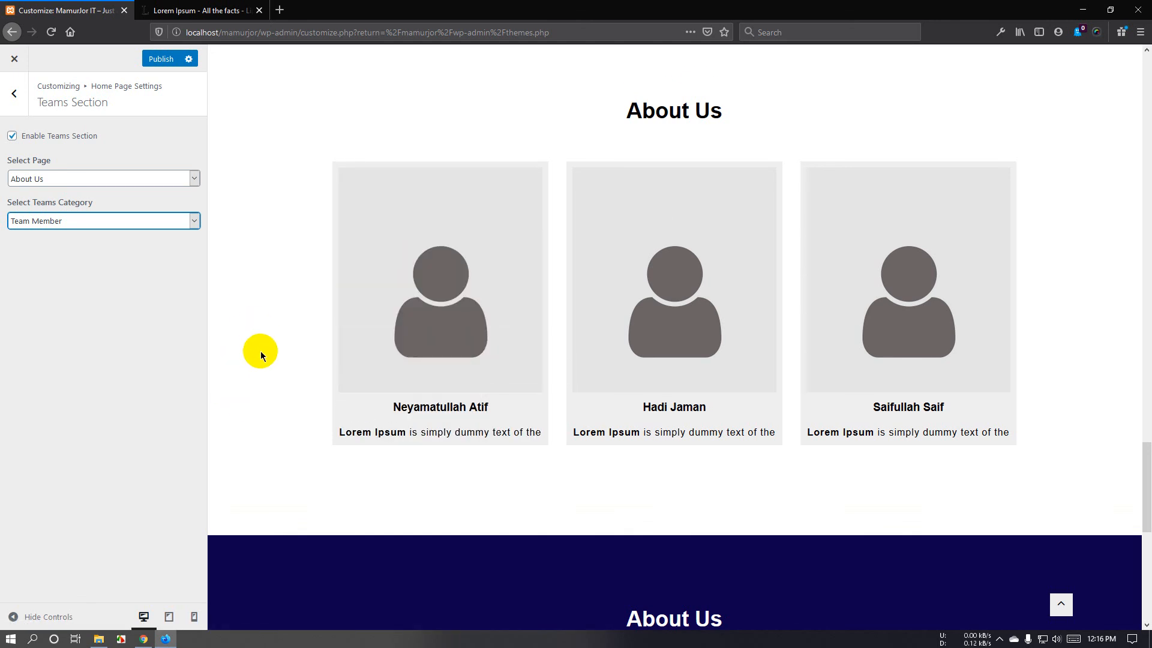
{"action": "scroll", "coordinate": [258, 358], "scroll_direction": "up", "scroll_amount": 3}
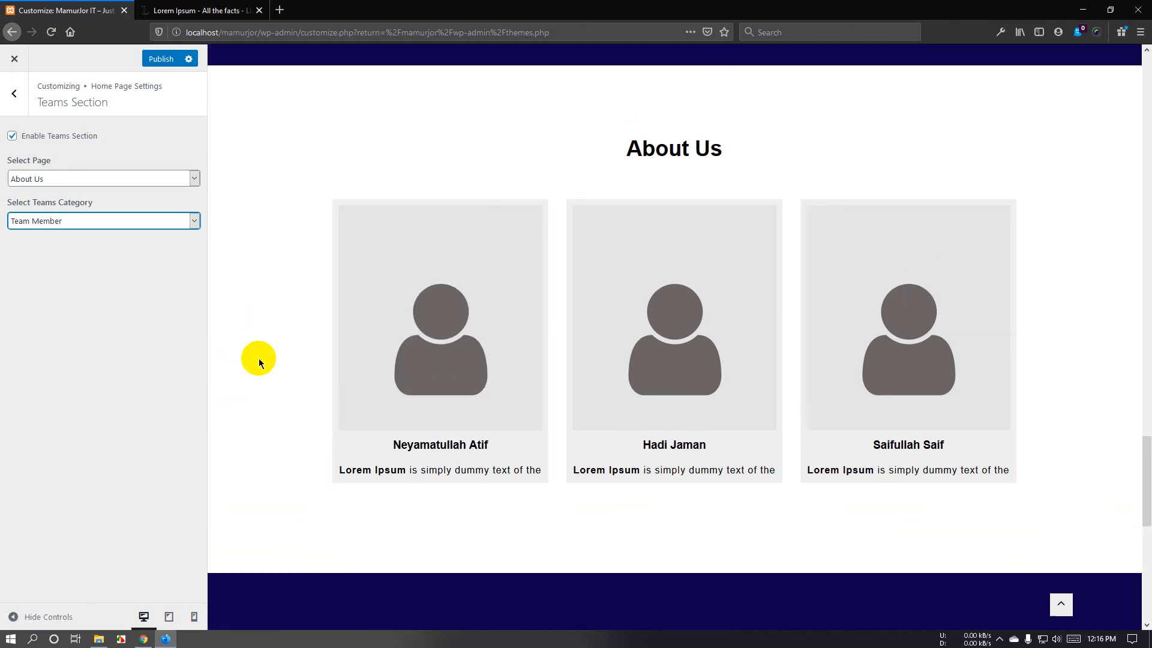
{"action": "scroll", "coordinate": [239, 258], "scroll_direction": "down", "scroll_amount": 1}
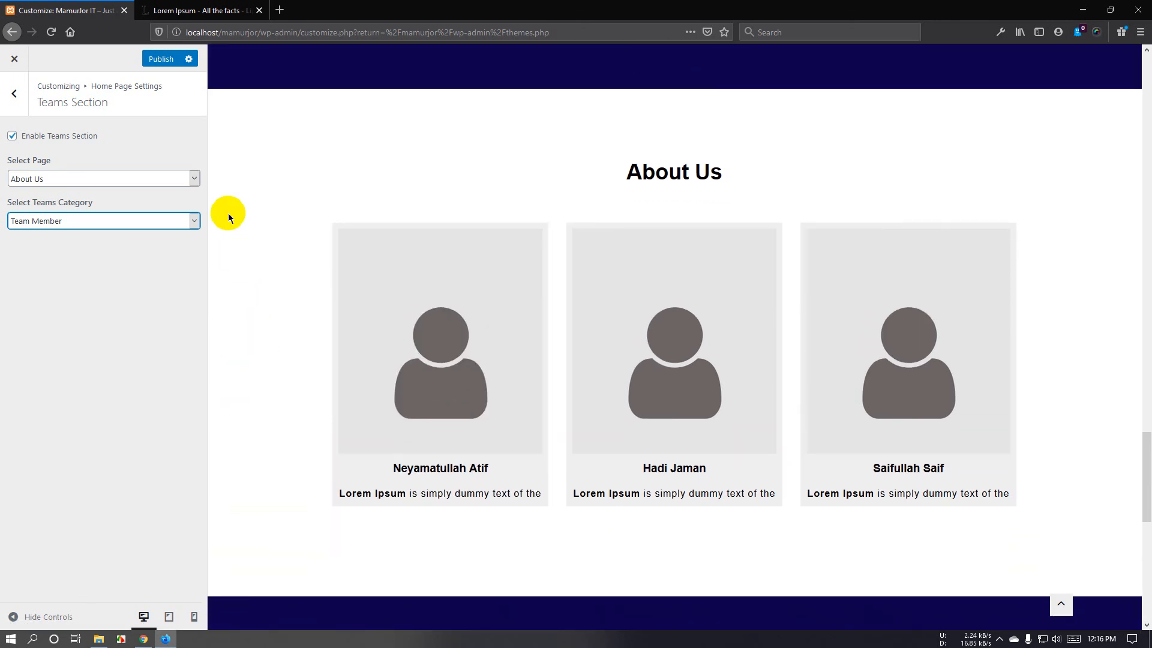
{"action": "left_click", "coordinate": [13, 59]}
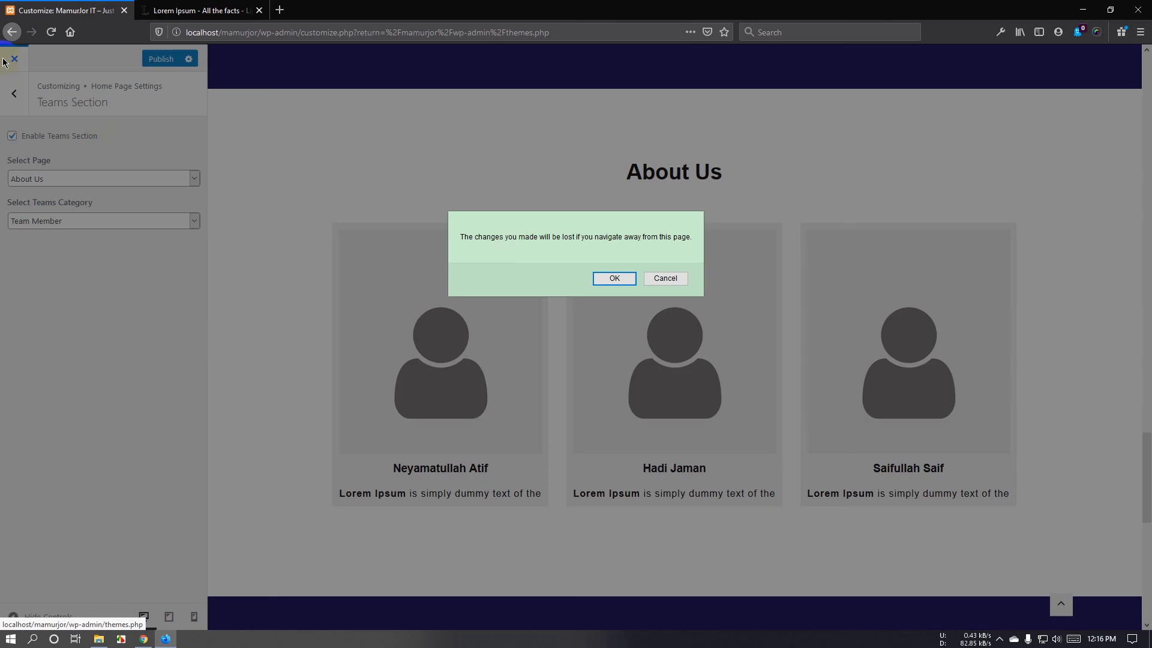
{"action": "left_click", "coordinate": [624, 277]}
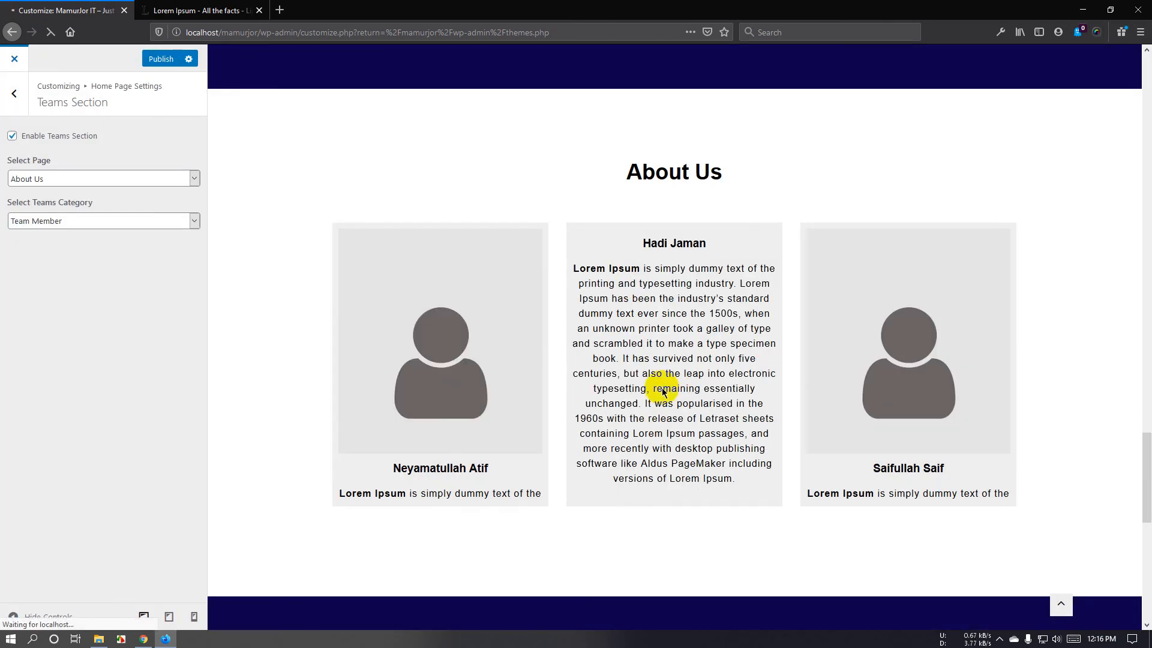
Open mamurjor.com in a new browser tab and go to the team member photos on its home page.
{"action": "left_click", "coordinate": [280, 11]}
{"action": "left_click", "coordinate": [285, 32]}
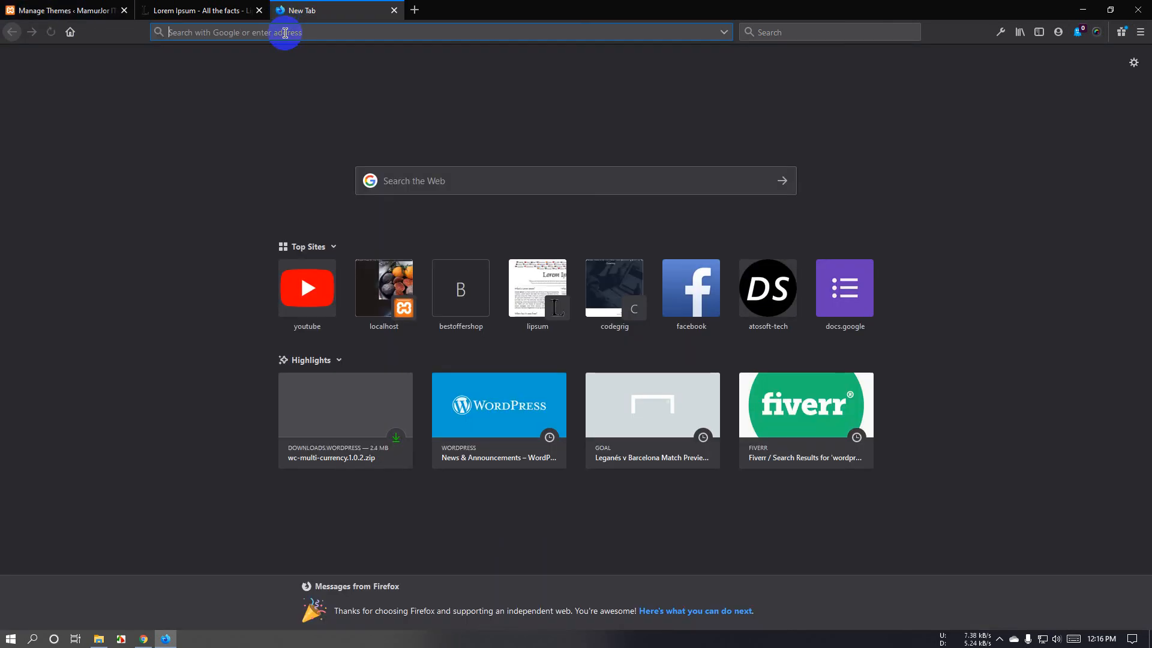
{"action": "type", "text": "mam"}
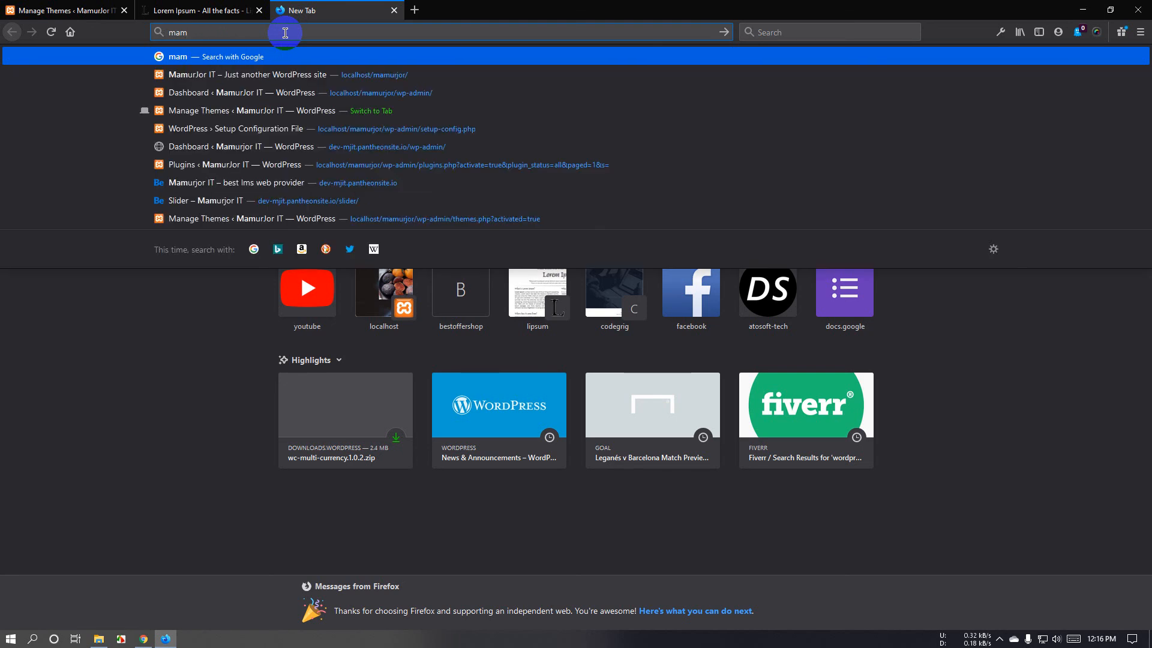
{"action": "type", "text": "jururjor.co"}
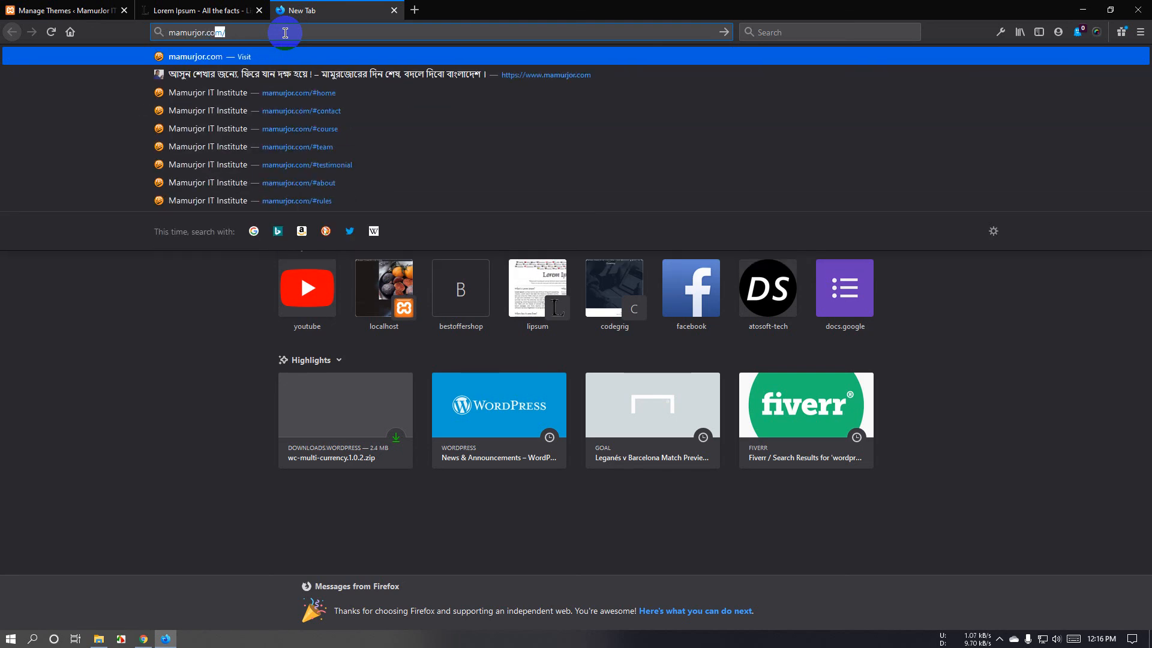
{"action": "type", "text": "m"}
{"action": "key", "text": "Return"}
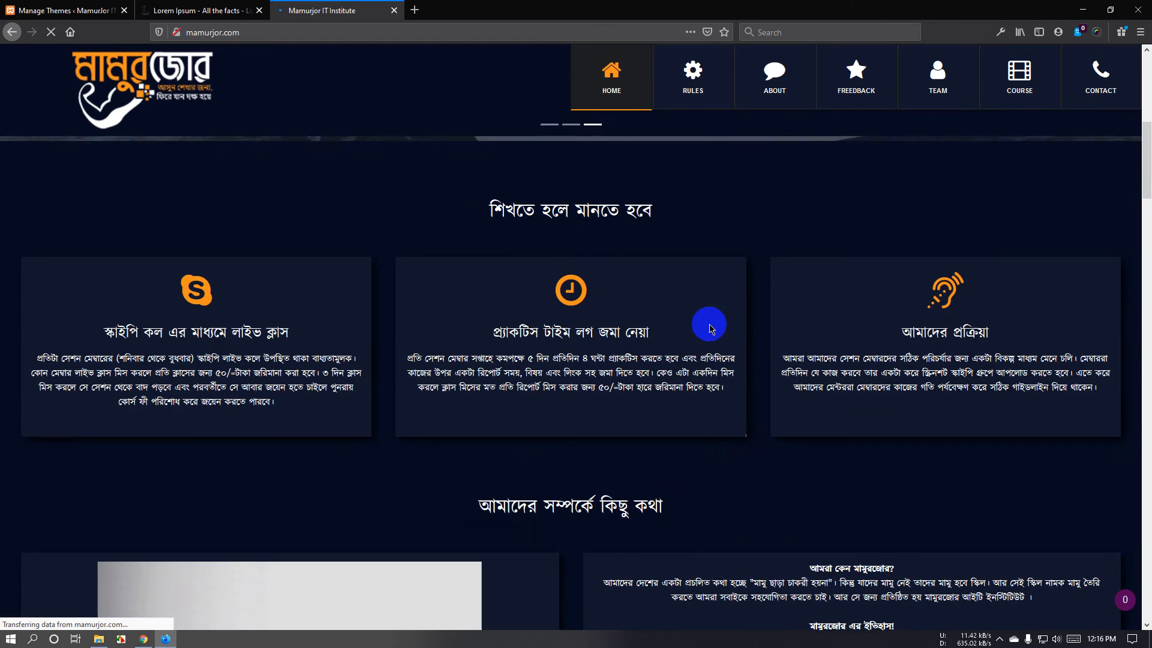
{"action": "scroll", "coordinate": [709, 329], "scroll_direction": "down", "scroll_amount": 15}
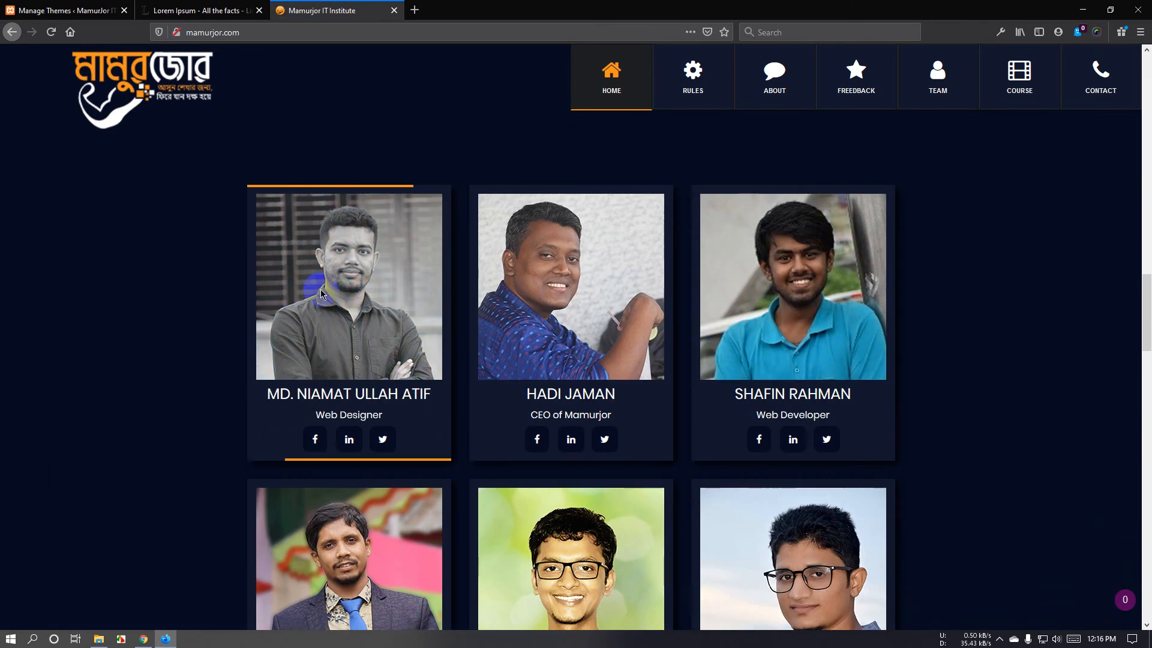
{"action": "right_click", "coordinate": [340, 292]}
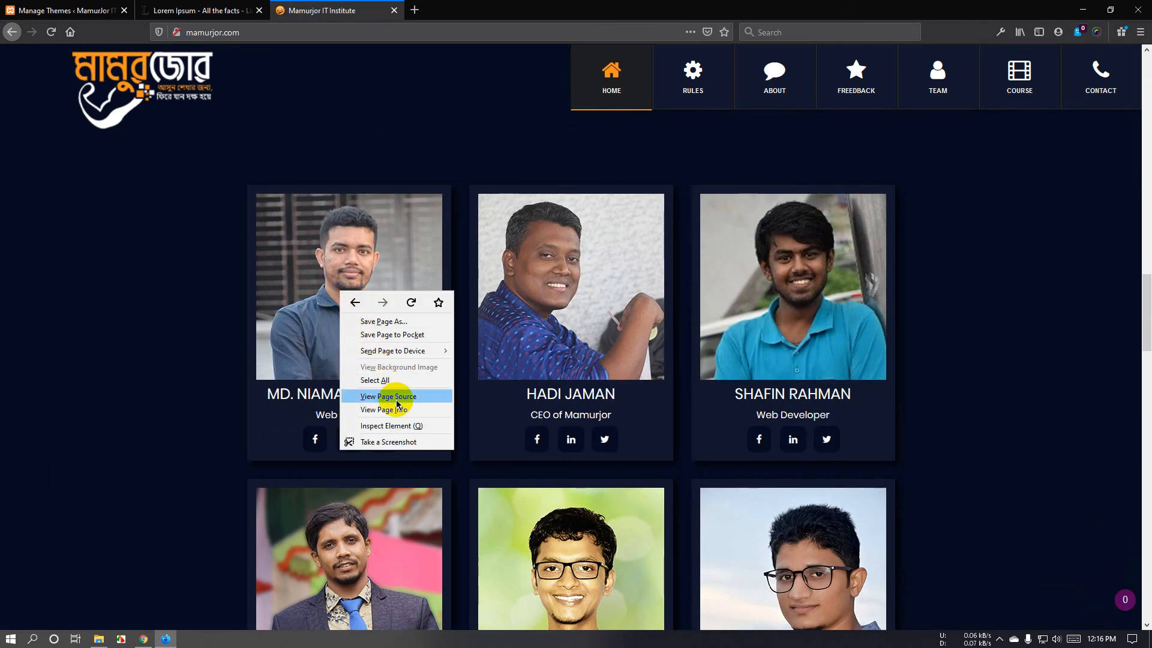
{"action": "left_click", "coordinate": [384, 426]}
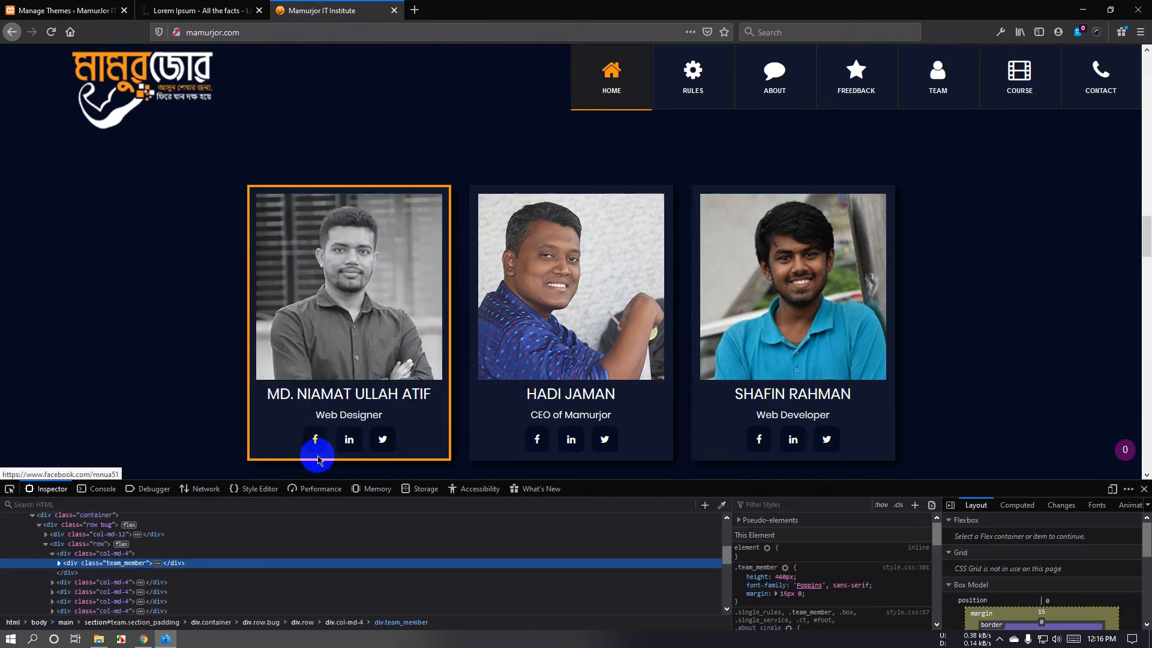
{"action": "left_click", "coordinate": [58, 563]}
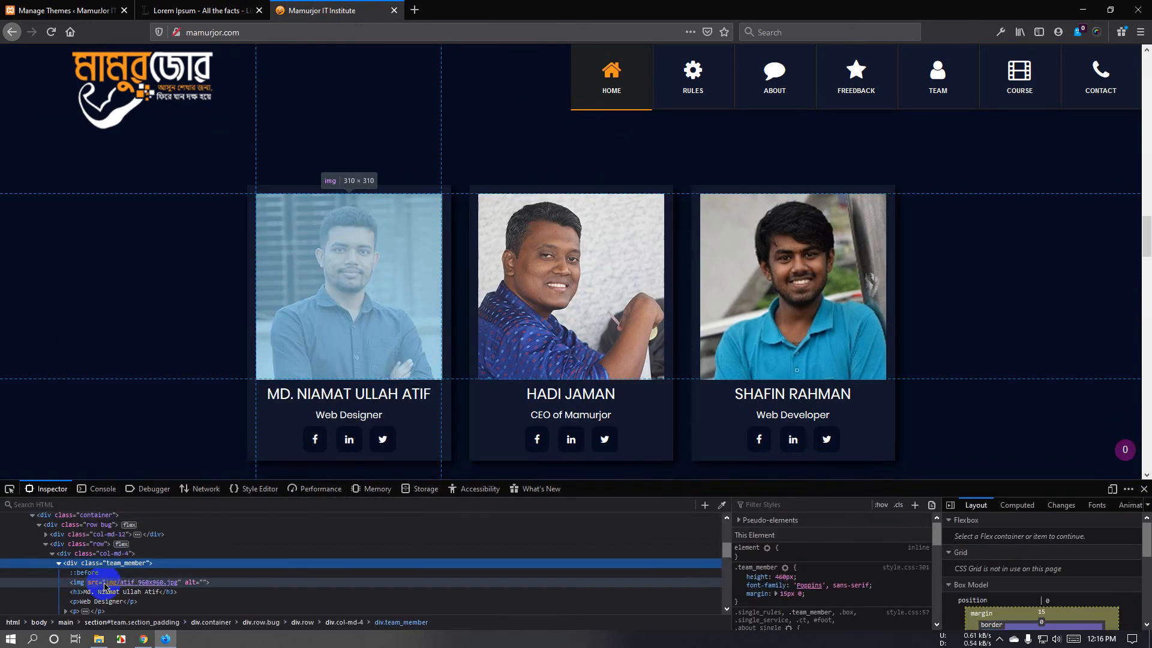
{"action": "left_click", "coordinate": [149, 584]}
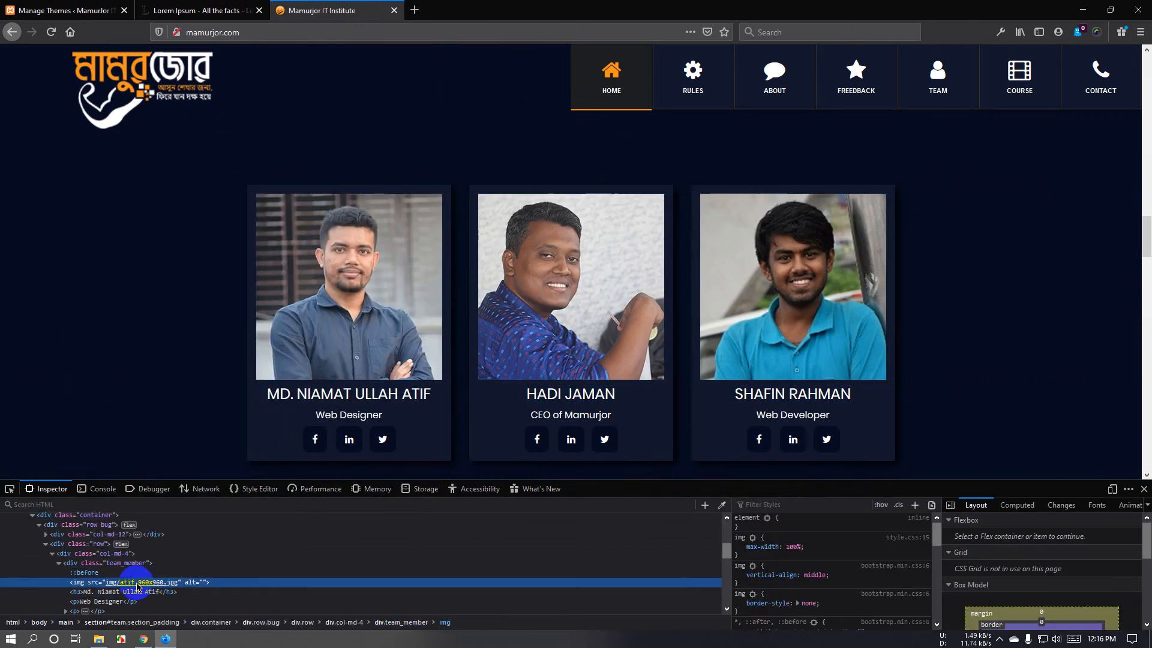
{"action": "right_click", "coordinate": [127, 583]}
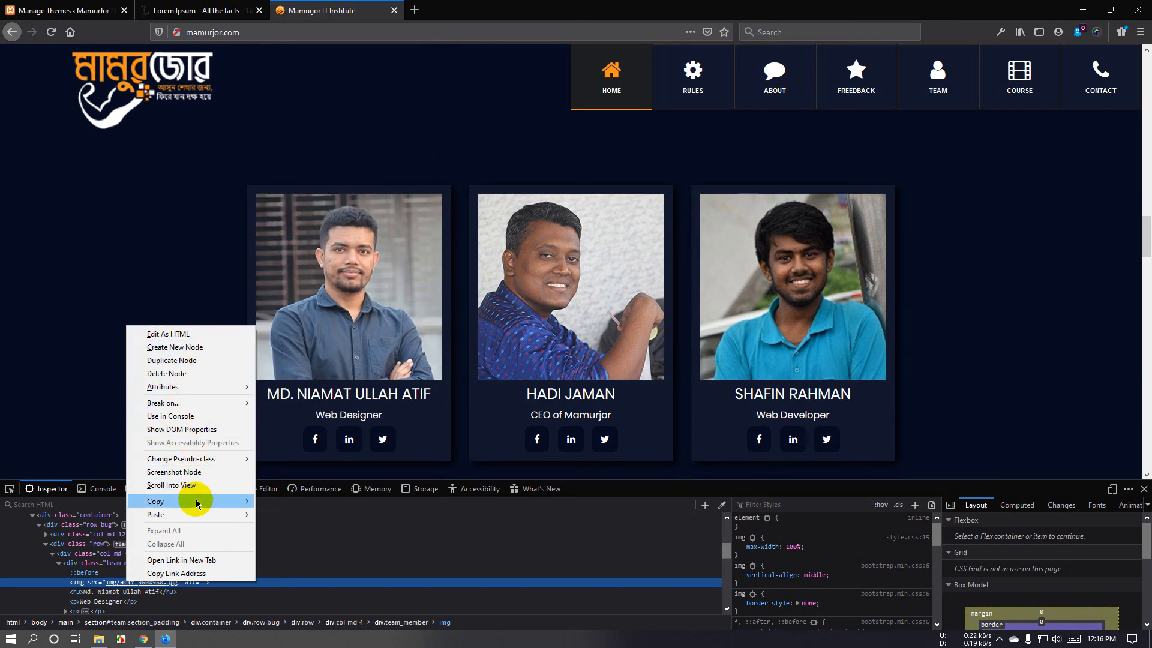
{"action": "mouse_move", "coordinate": [200, 515]}
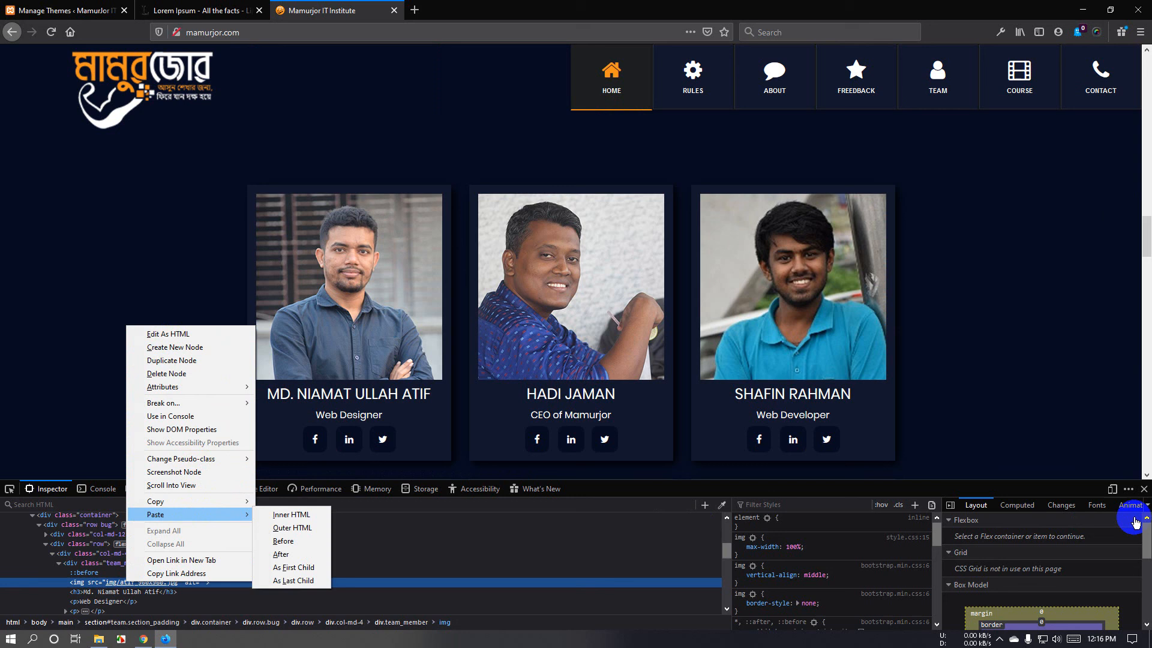
{"action": "left_click", "coordinate": [1144, 489]}
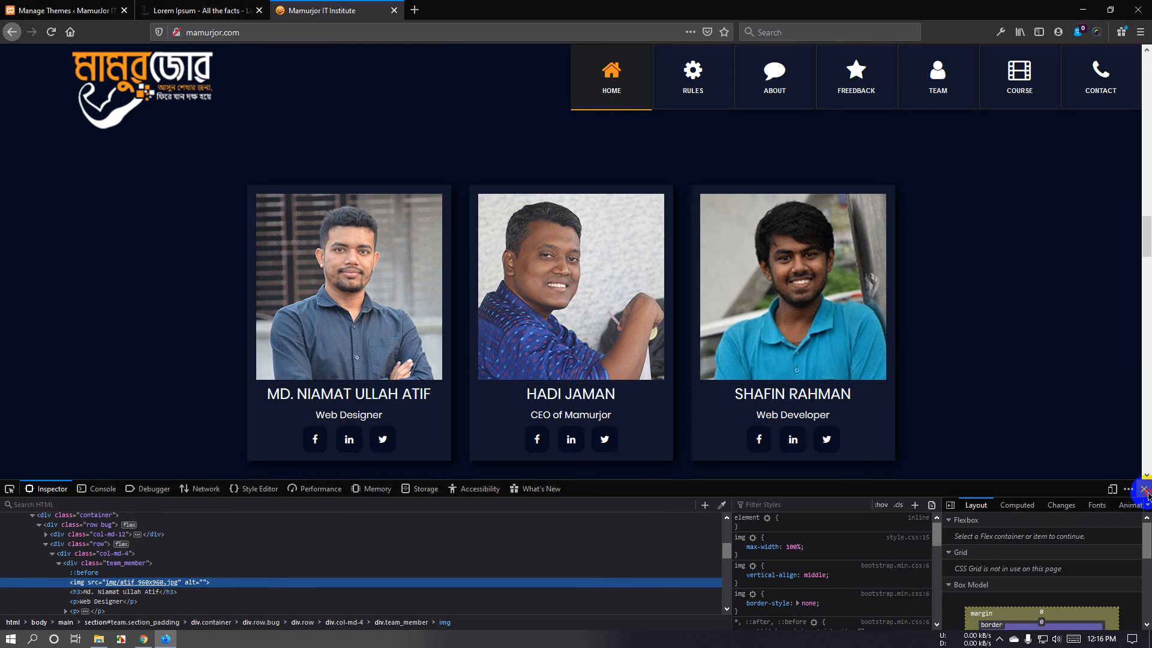
{"action": "left_click", "coordinate": [1144, 489]}
Capture the first team member's photo with Lightshot as an area of about 310 x 307 pixels and save it to the Desktop as Screenshot_1.png.
{"action": "left_click", "coordinate": [999, 638]}
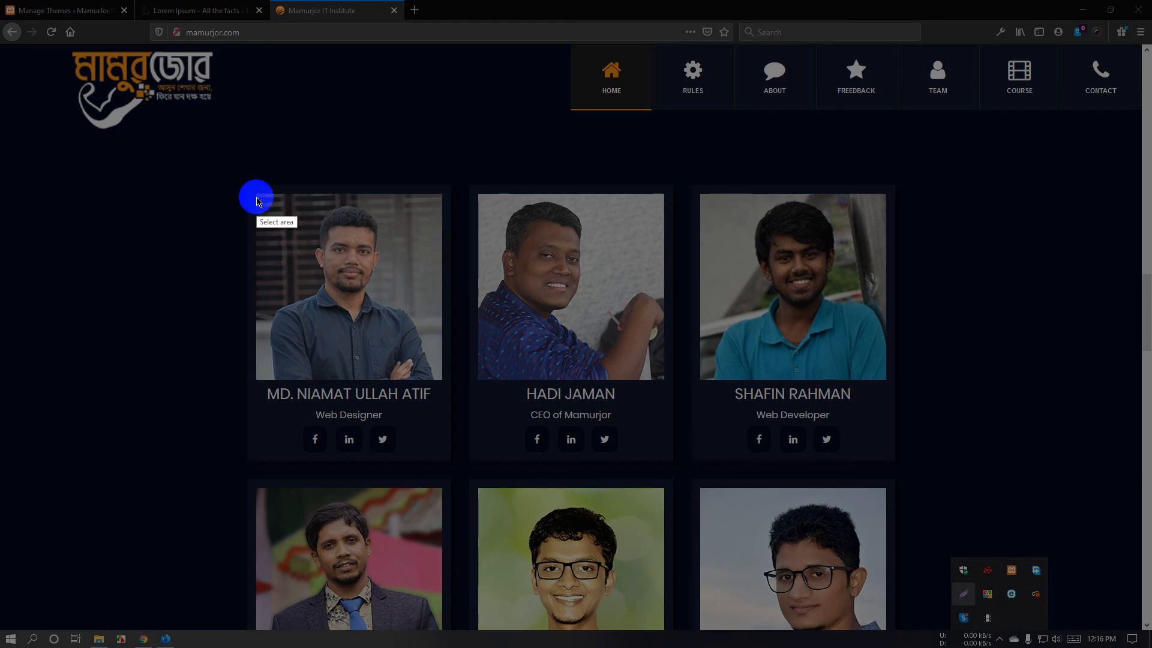
{"action": "left_click_drag", "start_coordinate": [257, 196], "coordinate": [441, 381]}
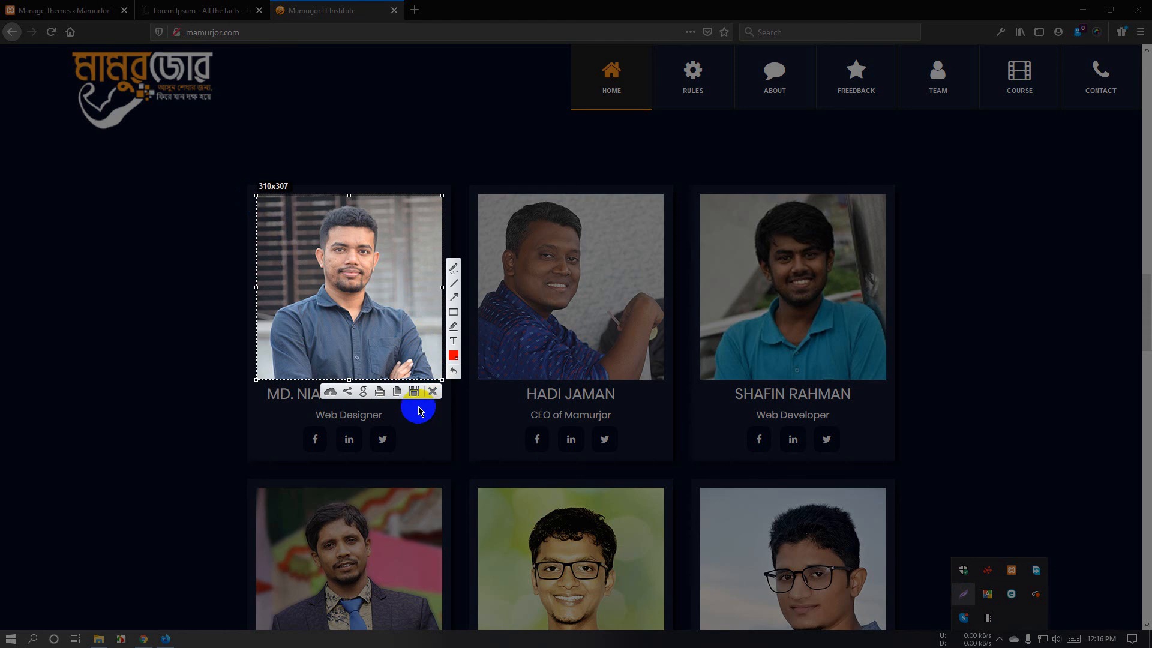
{"action": "left_click", "coordinate": [414, 392]}
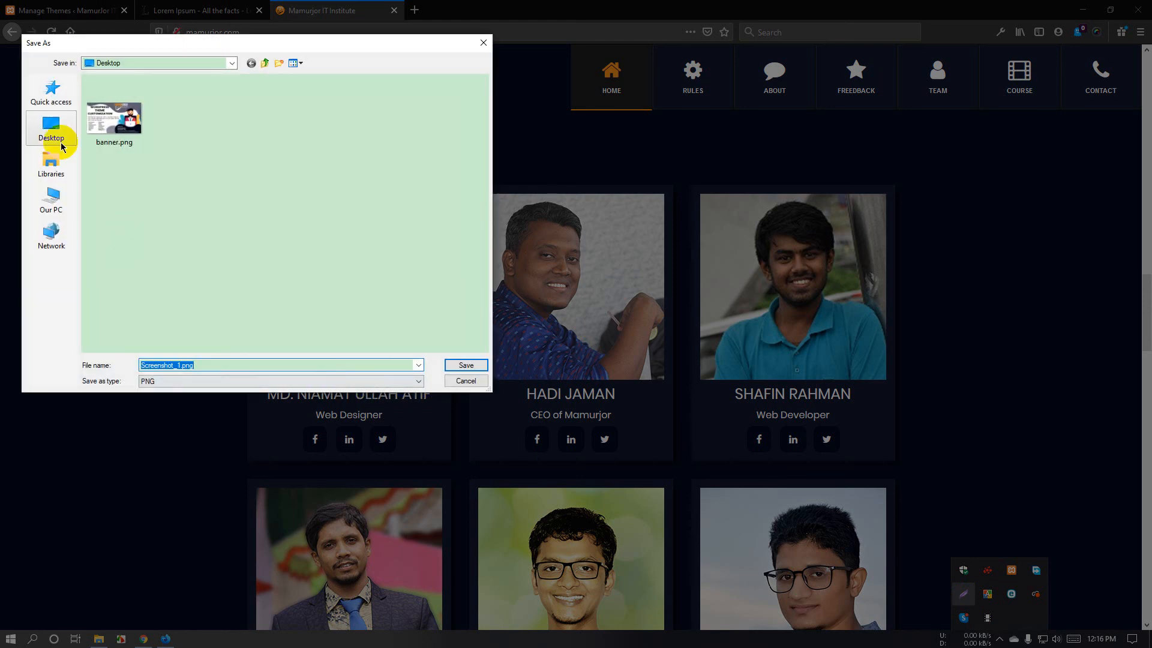
{"action": "left_click", "coordinate": [468, 368]}
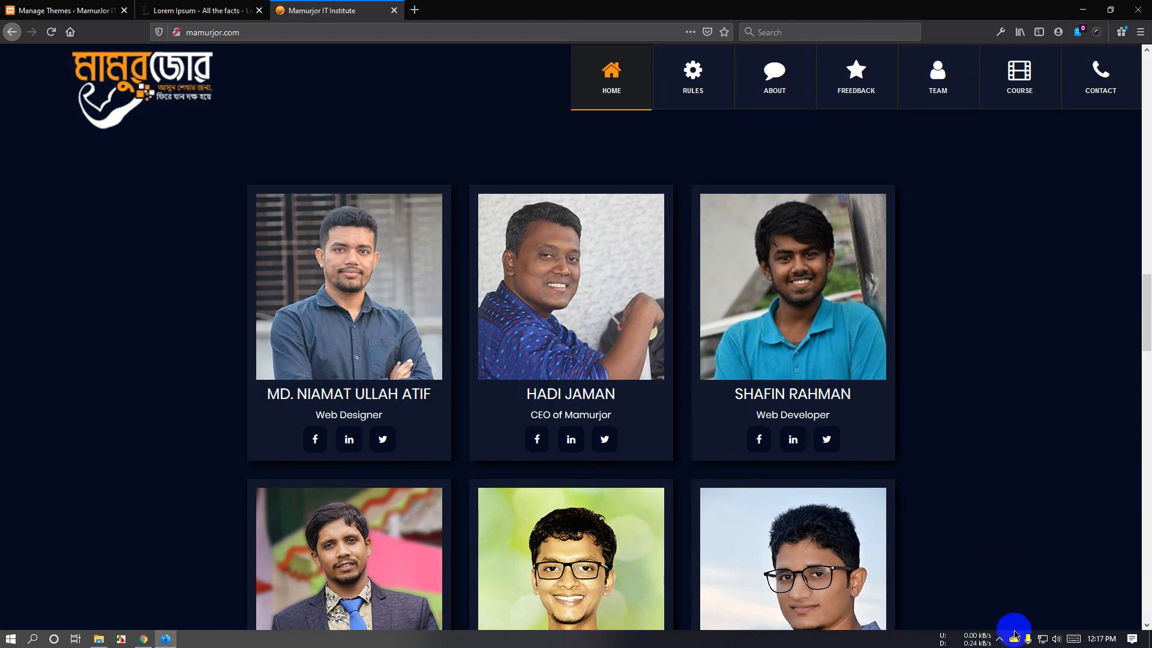
Capture the second team member's photo as an area of about 307 x 304 pixels and save it as Screenshot_2.png.
{"action": "left_click", "coordinate": [1000, 639]}
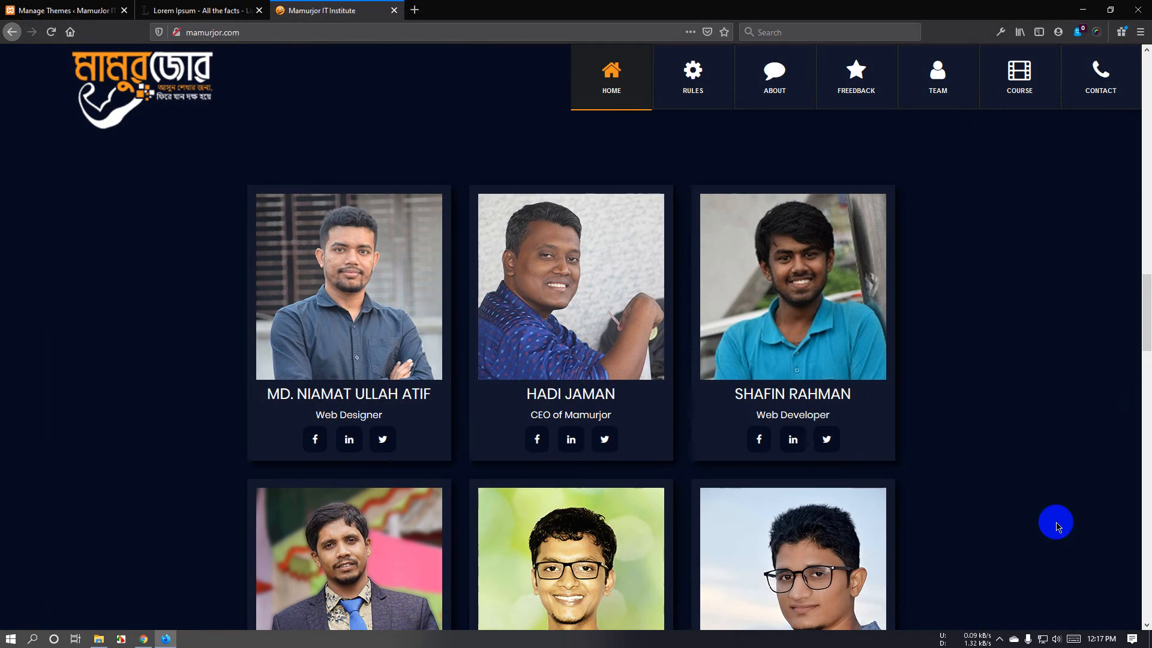
{"action": "left_click", "coordinate": [1000, 639]}
{"action": "left_click", "coordinate": [963, 594]}
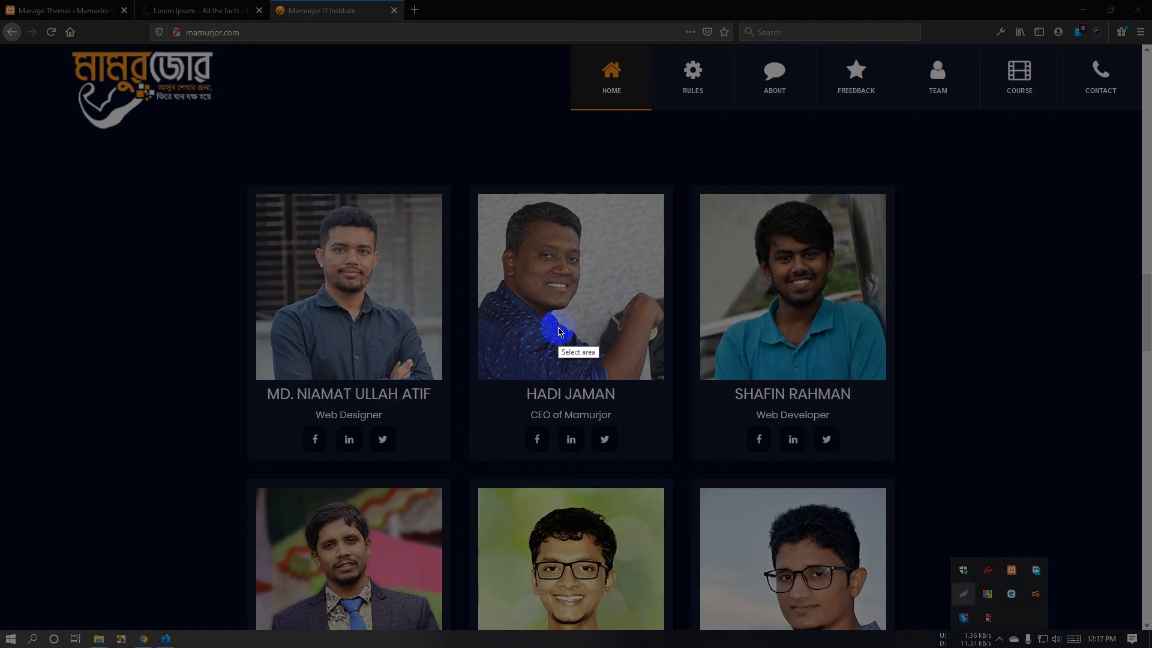
{"action": "left_click_drag", "start_coordinate": [479, 194], "coordinate": [661, 377]}
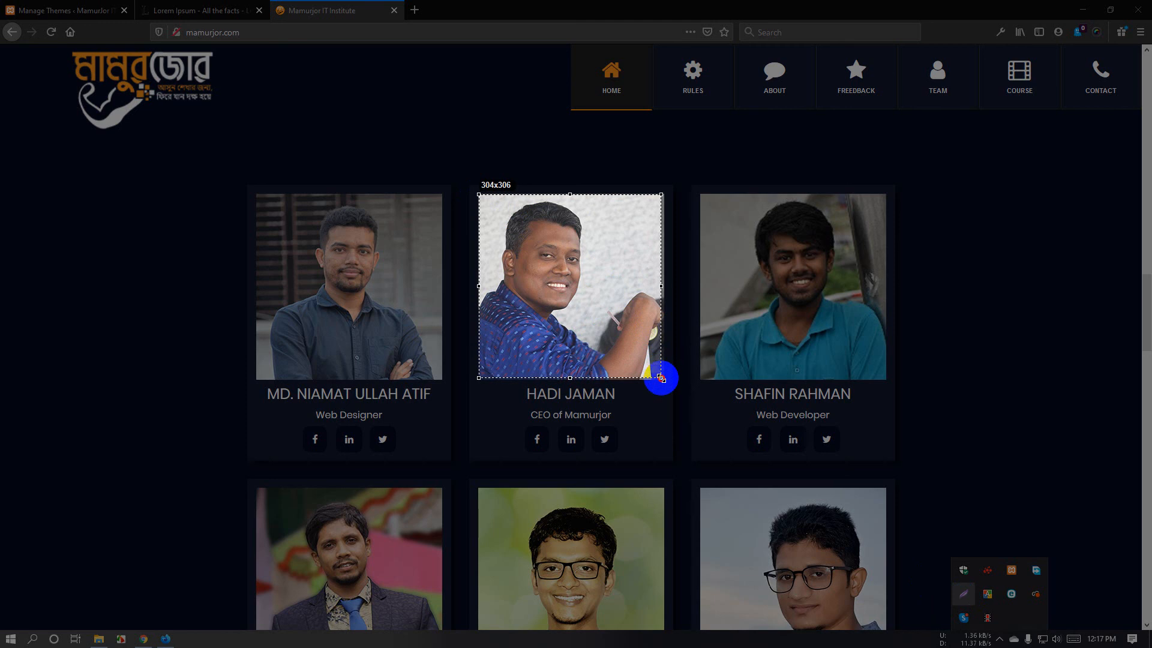
{"action": "left_click_drag", "start_coordinate": [663, 378], "coordinate": [664, 376]}
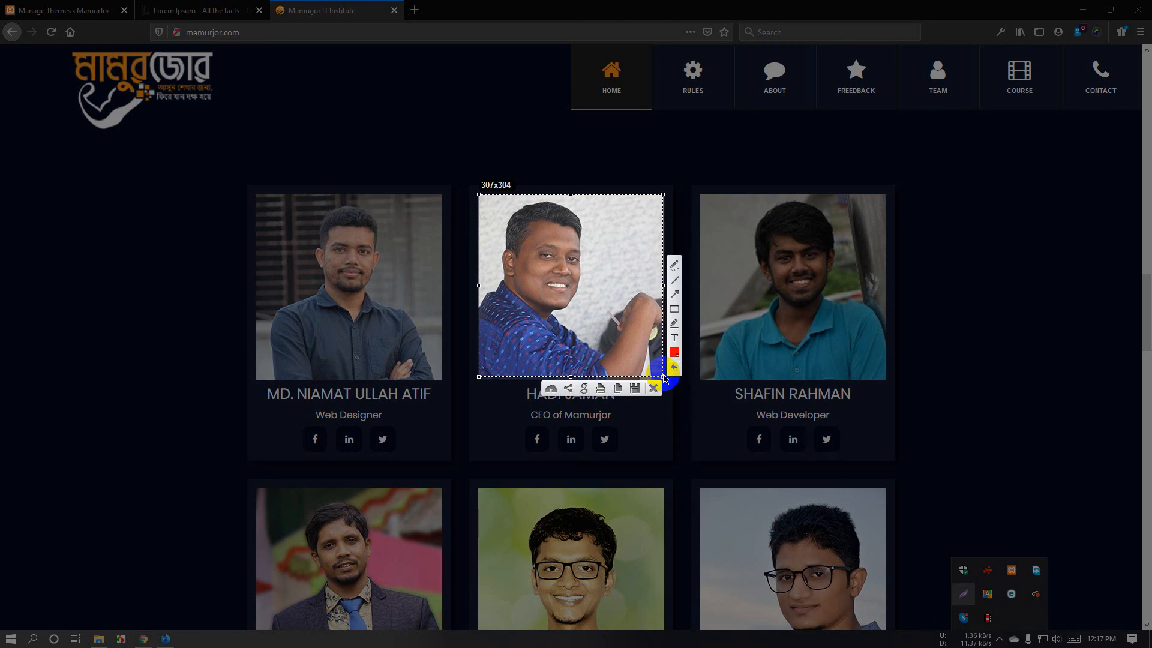
{"action": "left_click", "coordinate": [635, 389]}
{"action": "left_click", "coordinate": [470, 364]}
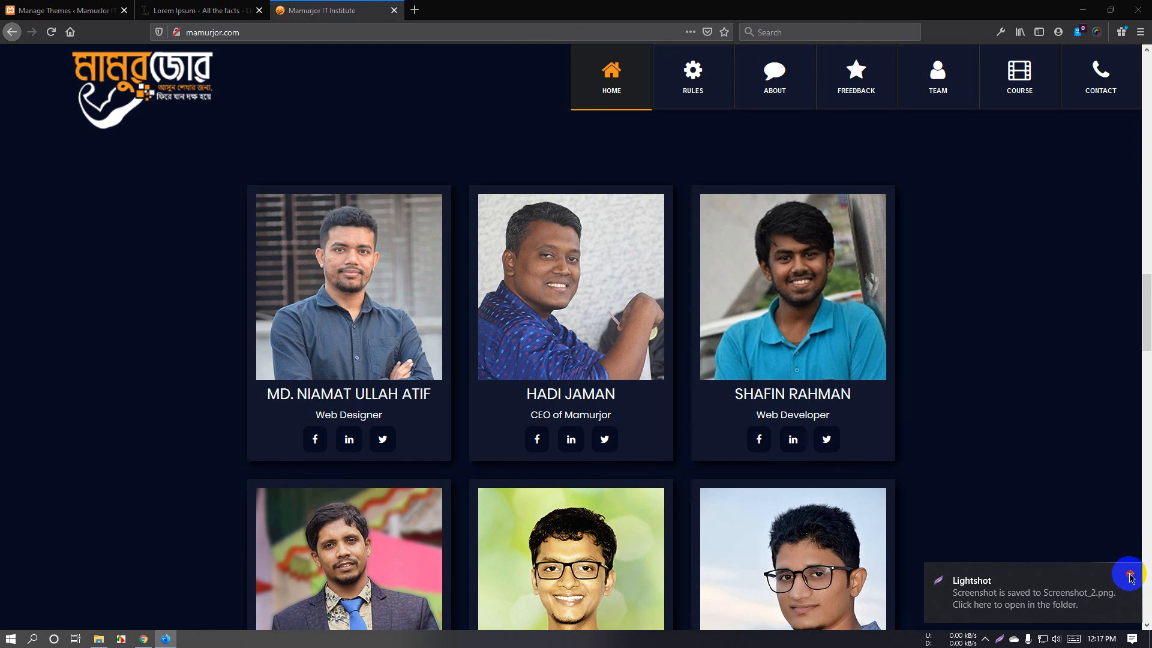
{"action": "left_click", "coordinate": [1131, 576]}
{"action": "left_click", "coordinate": [1000, 640]}
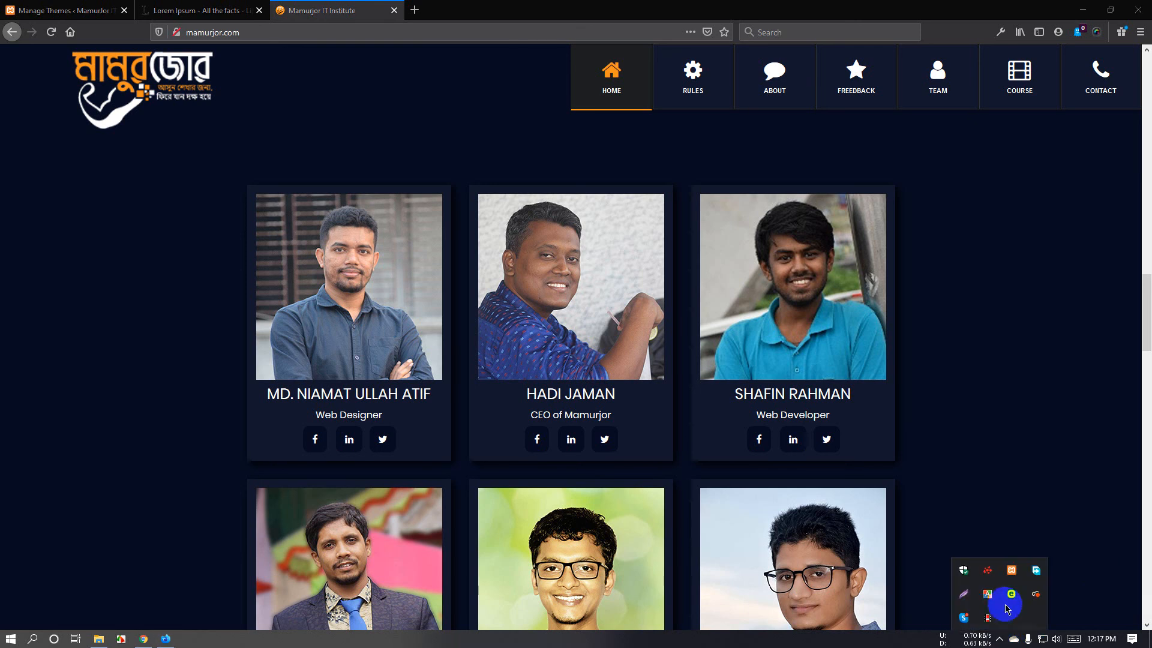
{"action": "left_click", "coordinate": [964, 595]}
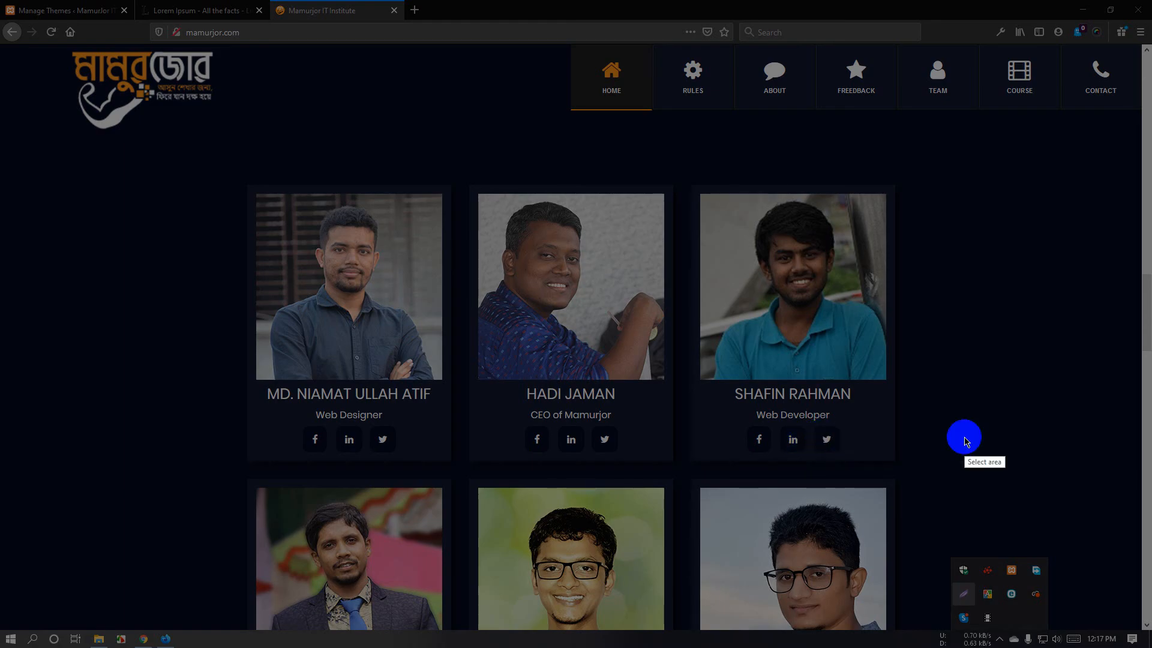
{"action": "left_click_drag", "start_coordinate": [966, 333], "coordinate": [984, 384]}
{"action": "left_click", "coordinate": [977, 393]}
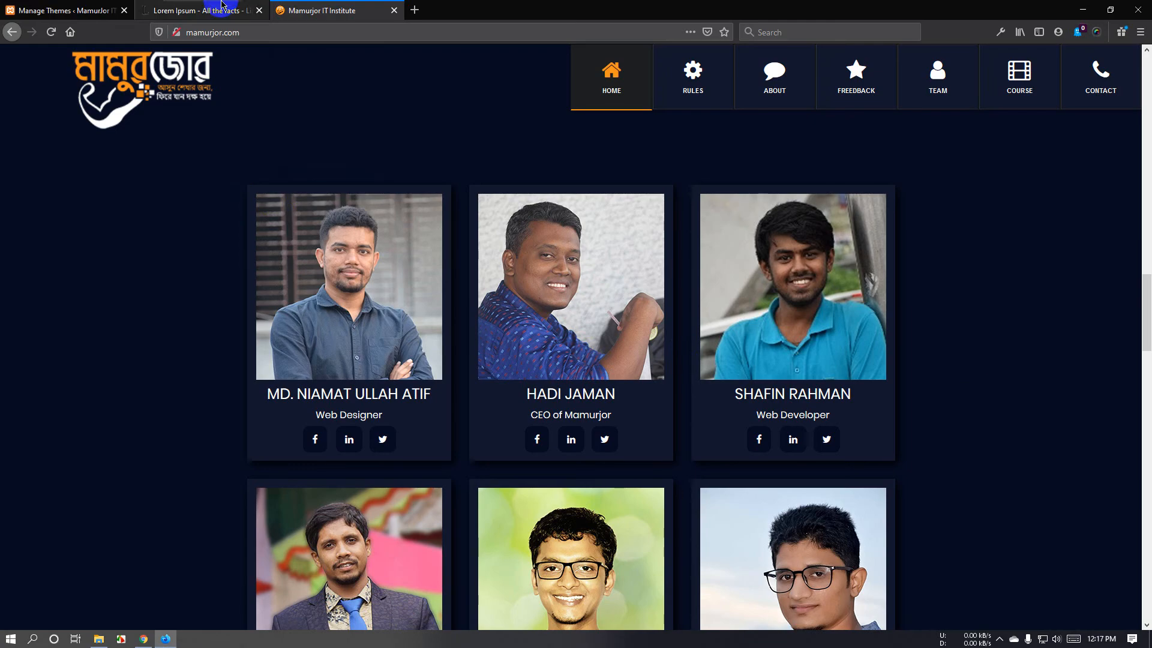
Return to the WordPress admin, open the newest Team Member post for editing, and open its featured image selection.
{"action": "left_click", "coordinate": [81, 5]}
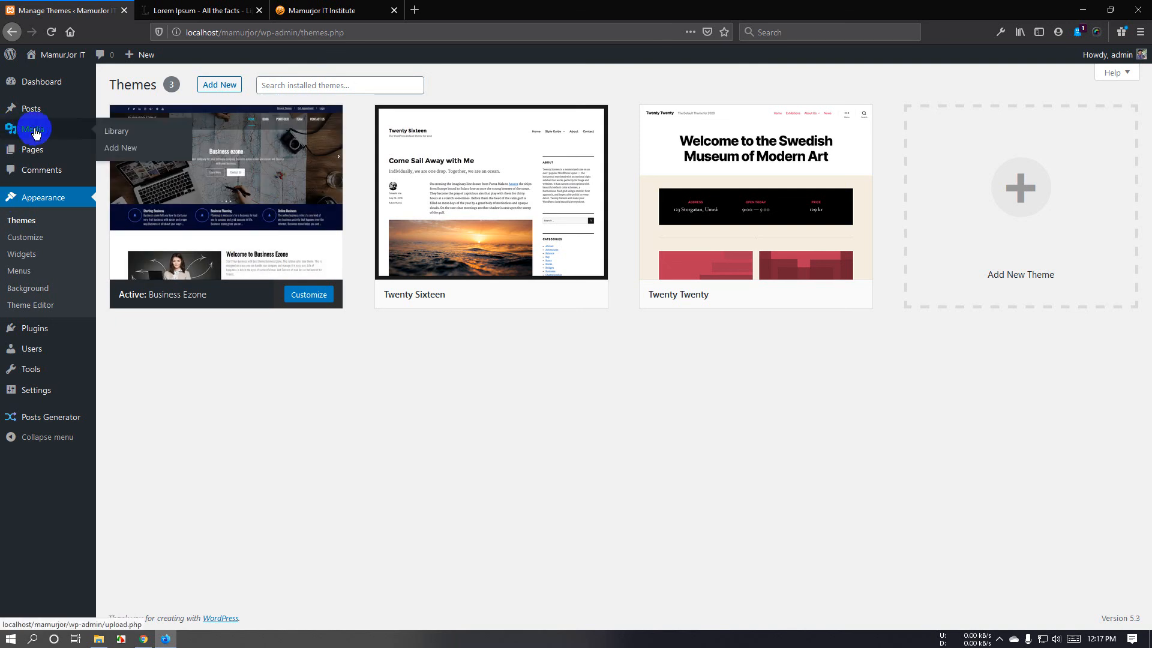
{"action": "left_click", "coordinate": [41, 108]}
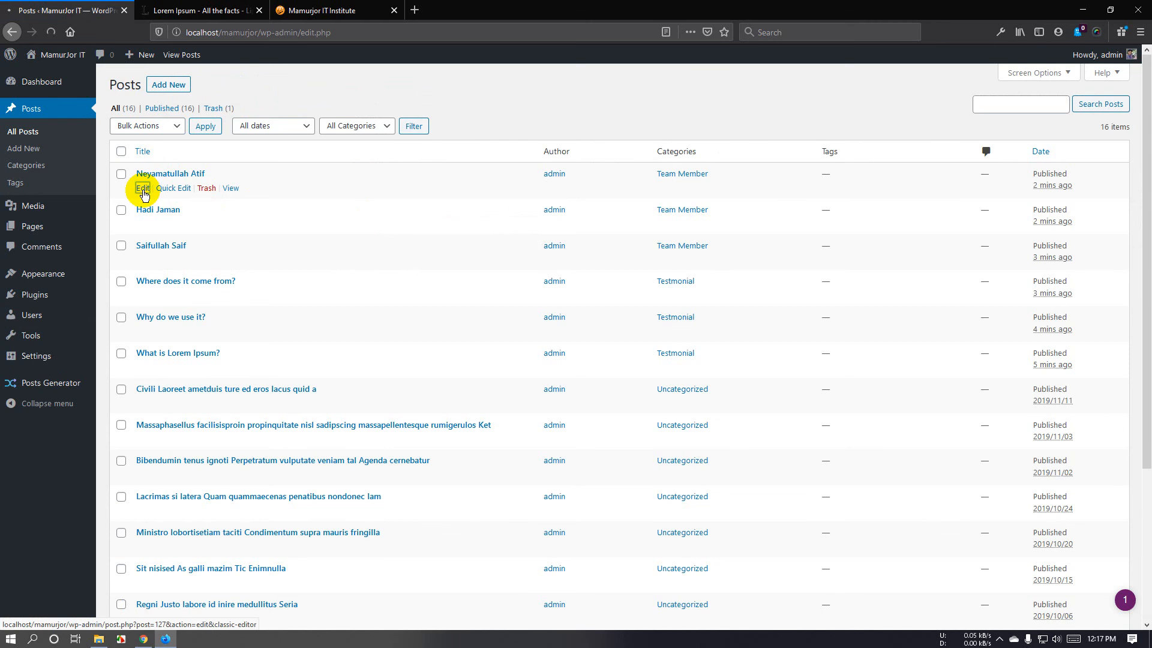
{"action": "scroll", "coordinate": [1132, 496], "scroll_direction": "down", "scroll_amount": 3}
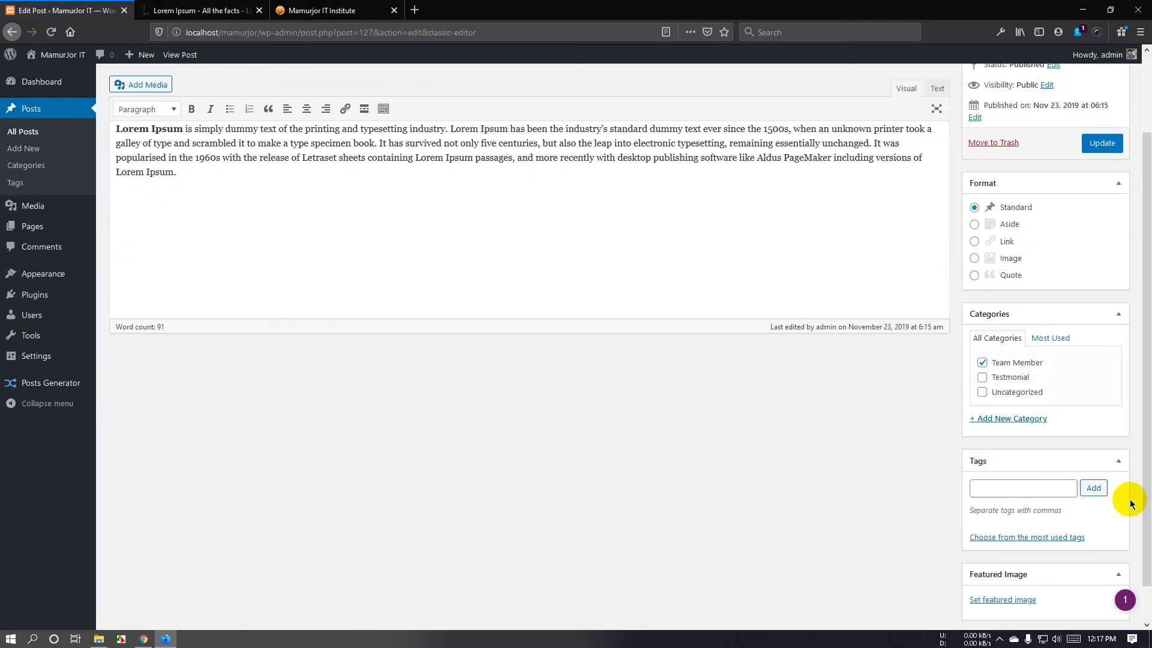
{"action": "left_click", "coordinate": [1021, 559]}
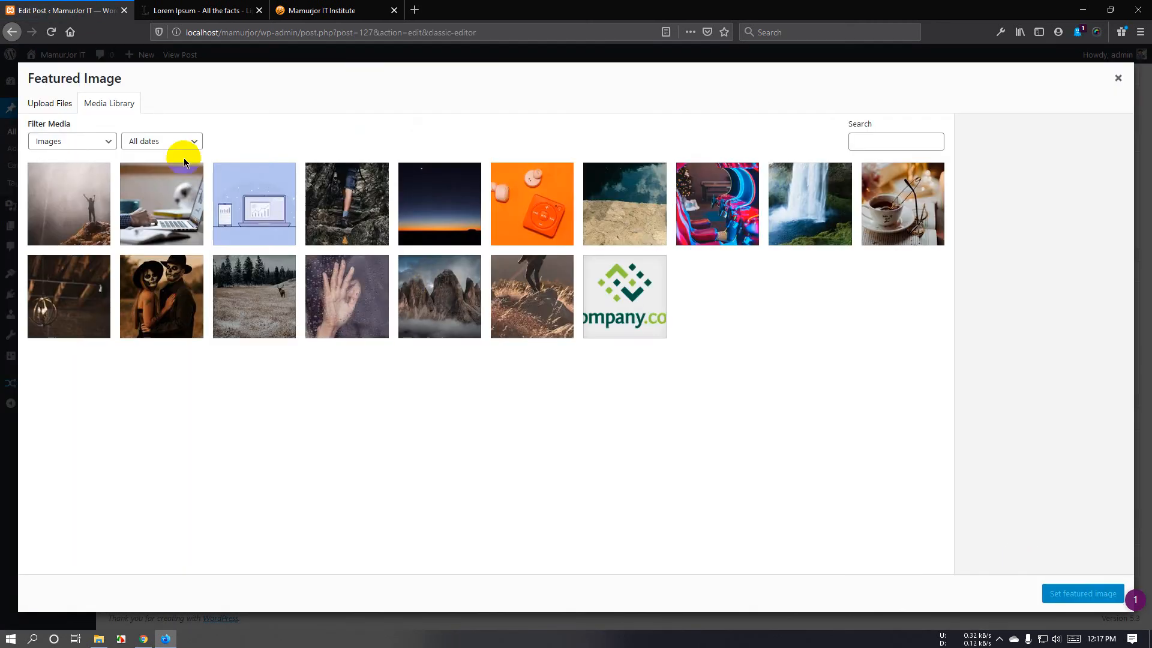
Upload Screenshot_1.png and Screenshot_2.png from the Desktop to the media library.
{"action": "left_click", "coordinate": [41, 100]}
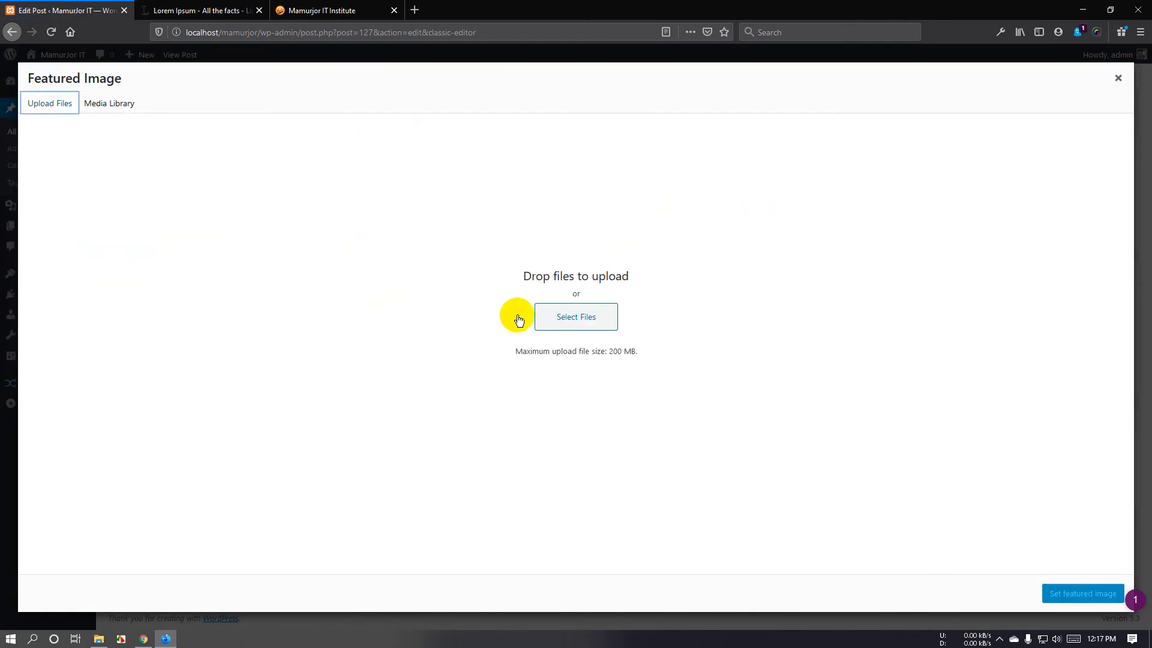
{"action": "left_click", "coordinate": [595, 316]}
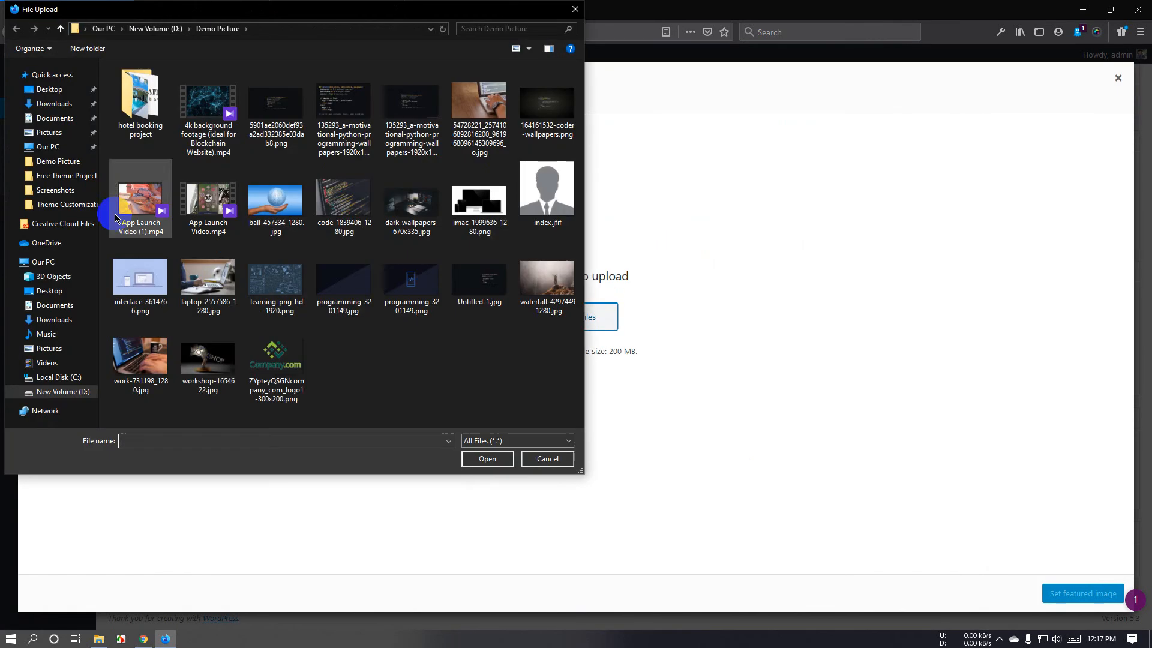
{"action": "left_click", "coordinate": [59, 293]}
{"action": "left_click", "coordinate": [275, 96]}
{"action": "left_click", "coordinate": [343, 96], "text": "ctrl"}
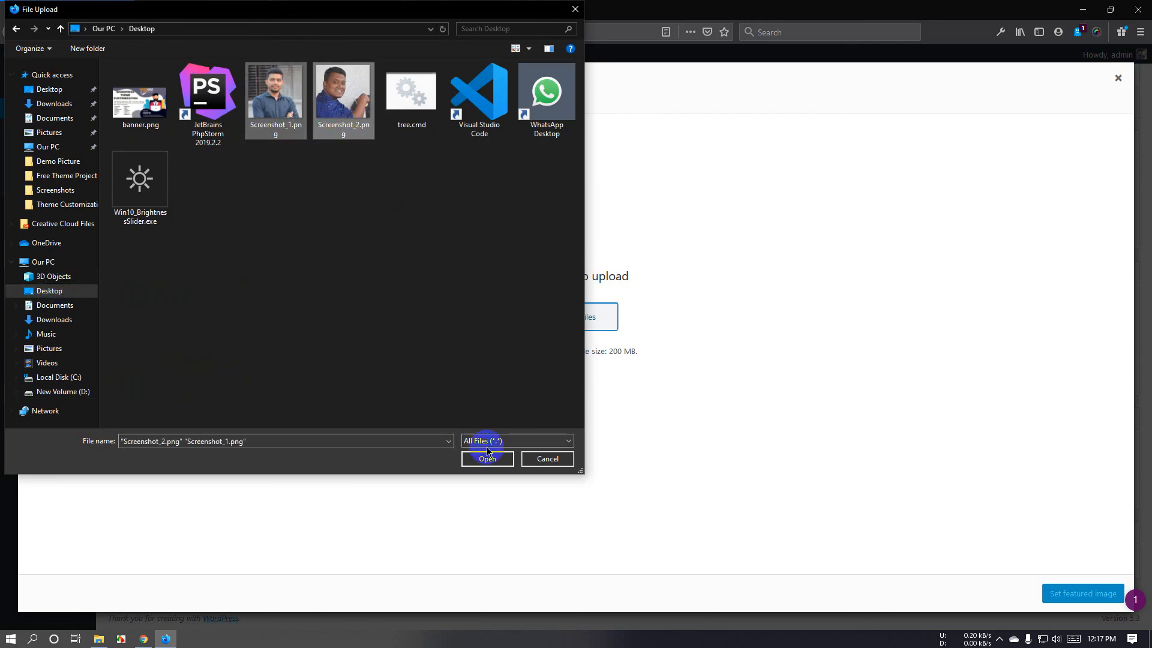
{"action": "left_click", "coordinate": [487, 459]}
Upload IMG_20180817_163704.jpg from the Media folder on New Volume (D:) to the media library.
{"action": "left_click", "coordinate": [42, 101]}
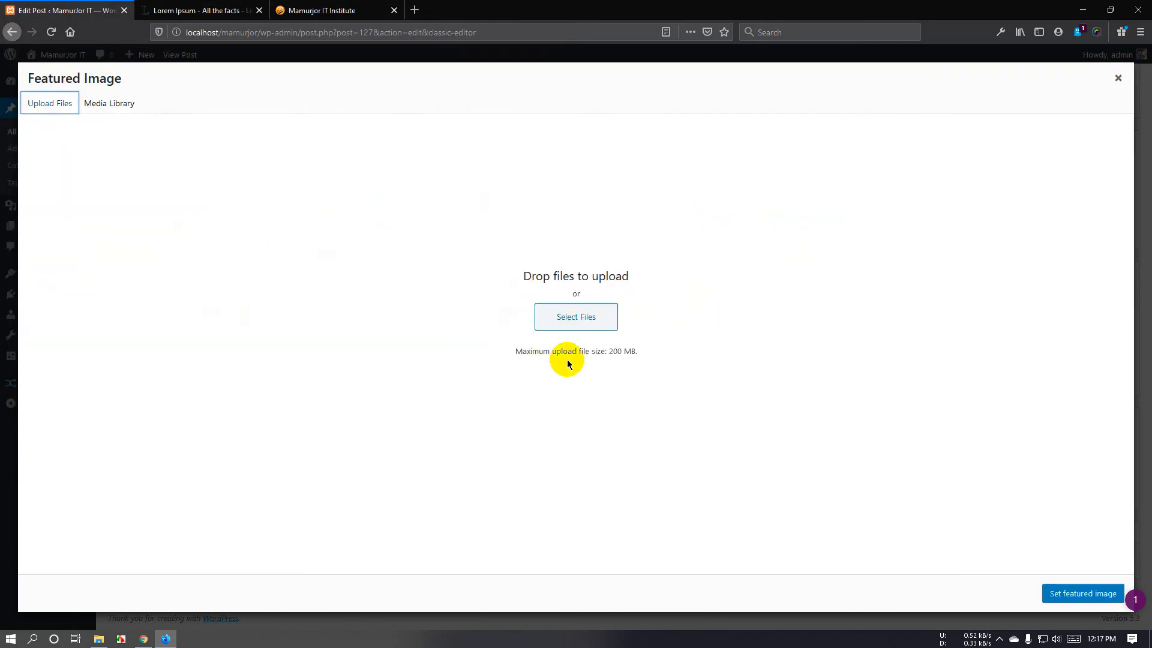
{"action": "left_click", "coordinate": [574, 318]}
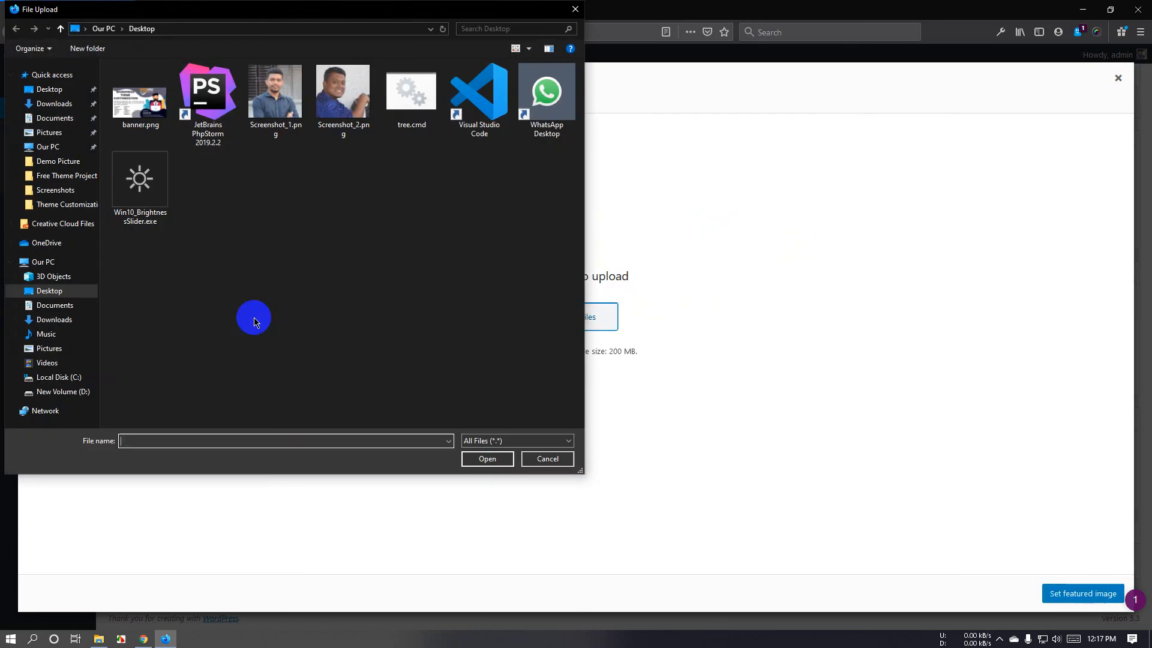
{"action": "left_click", "coordinate": [57, 391]}
{"action": "double_click", "coordinate": [158, 215]}
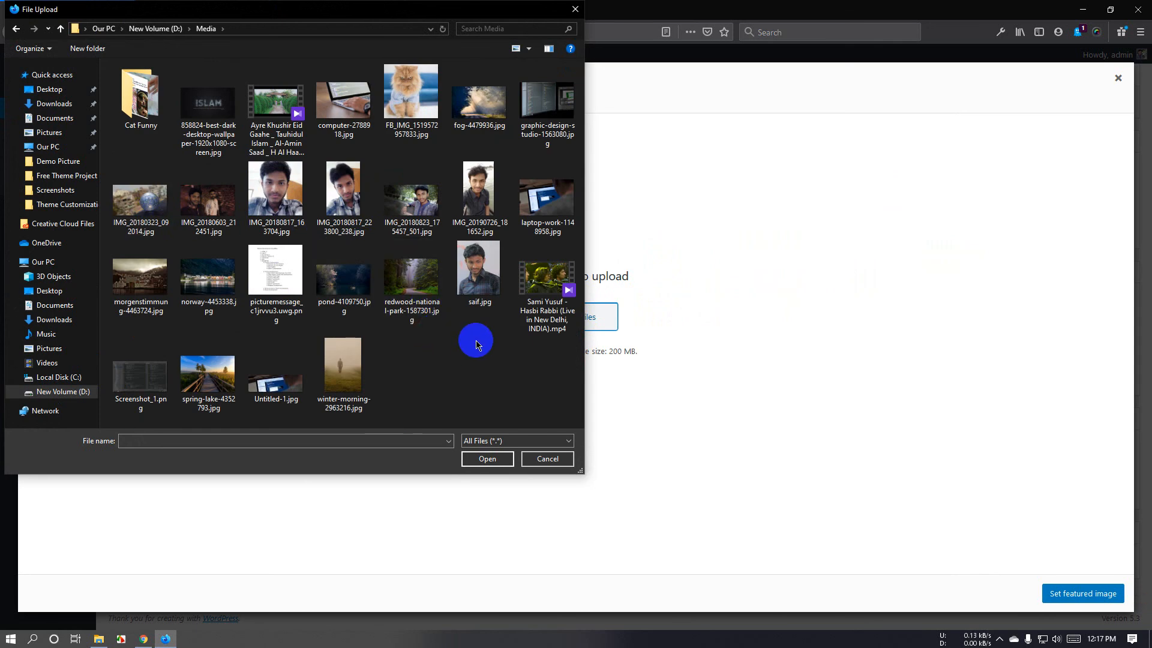
{"action": "left_click", "coordinate": [289, 224]}
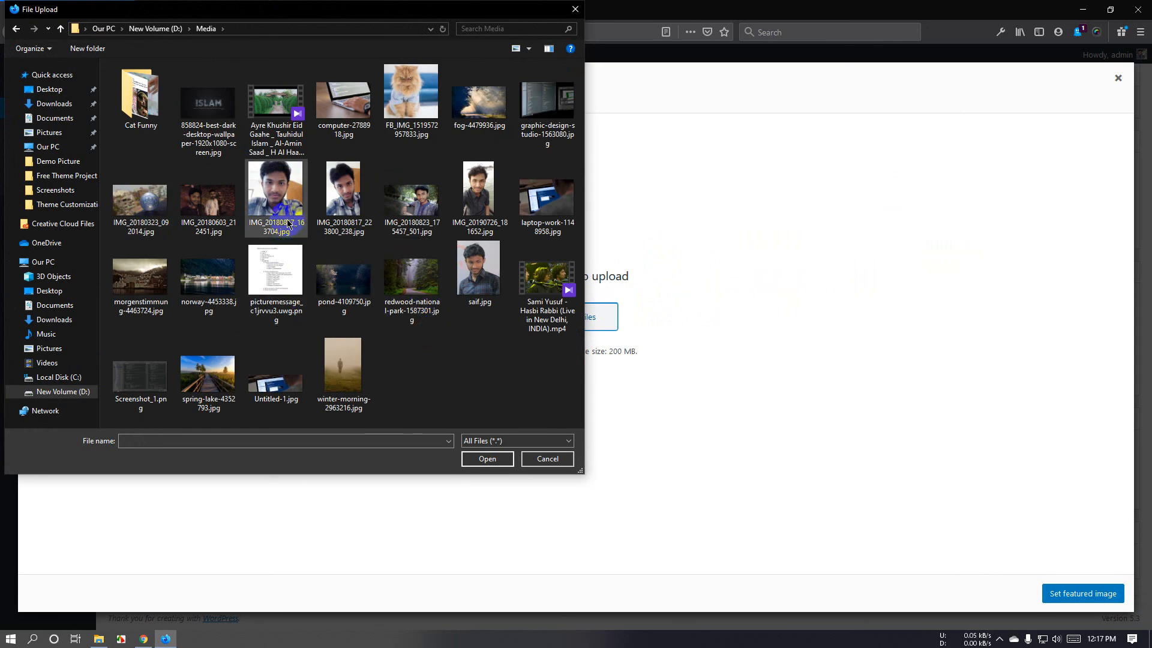
{"action": "left_click", "coordinate": [479, 466]}
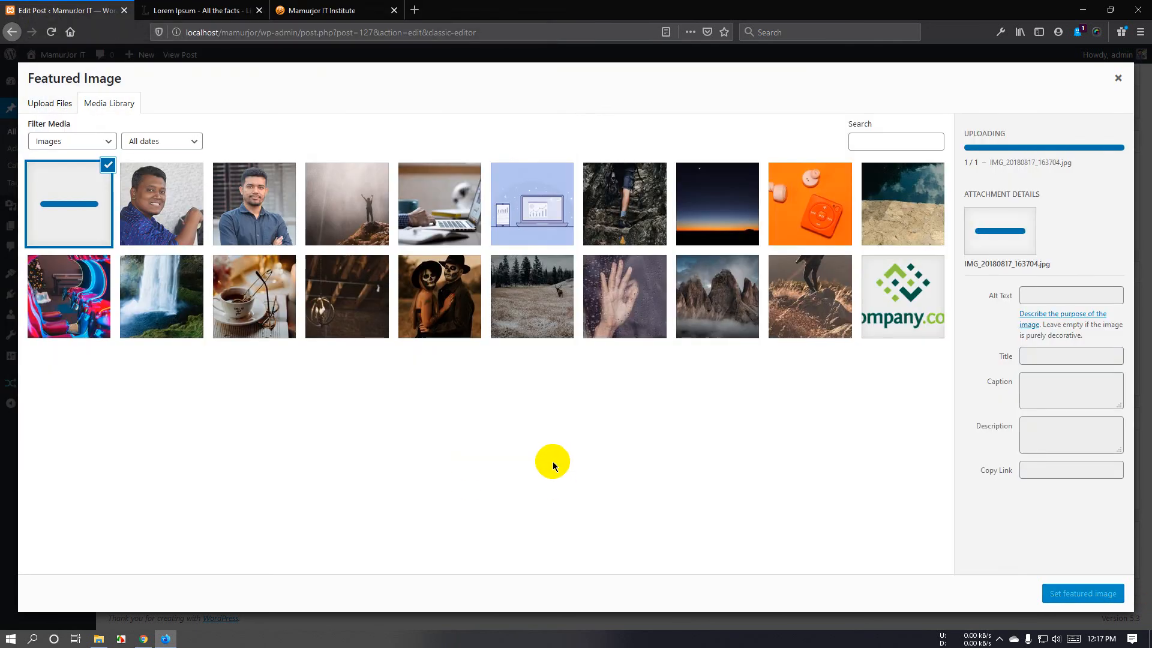
Set the team member's photo as the post's featured image and update the post.
{"action": "left_click", "coordinate": [1094, 596]}
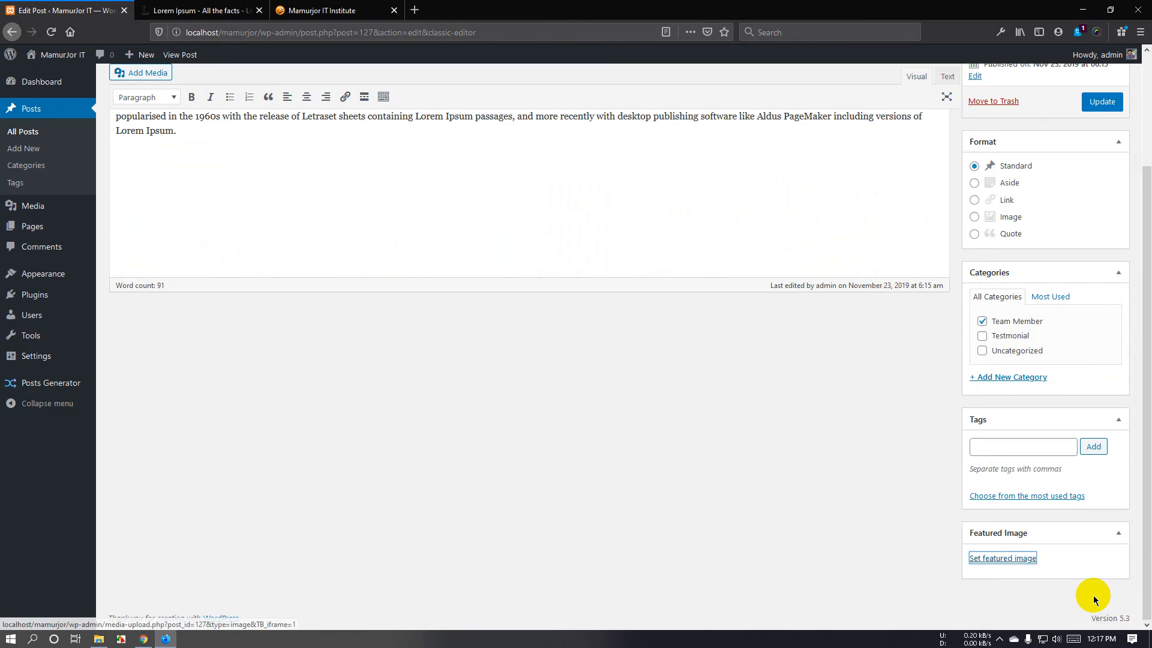
{"action": "scroll", "coordinate": [1074, 180], "scroll_direction": "up", "scroll_amount": 2}
{"action": "left_click", "coordinate": [1102, 157]}
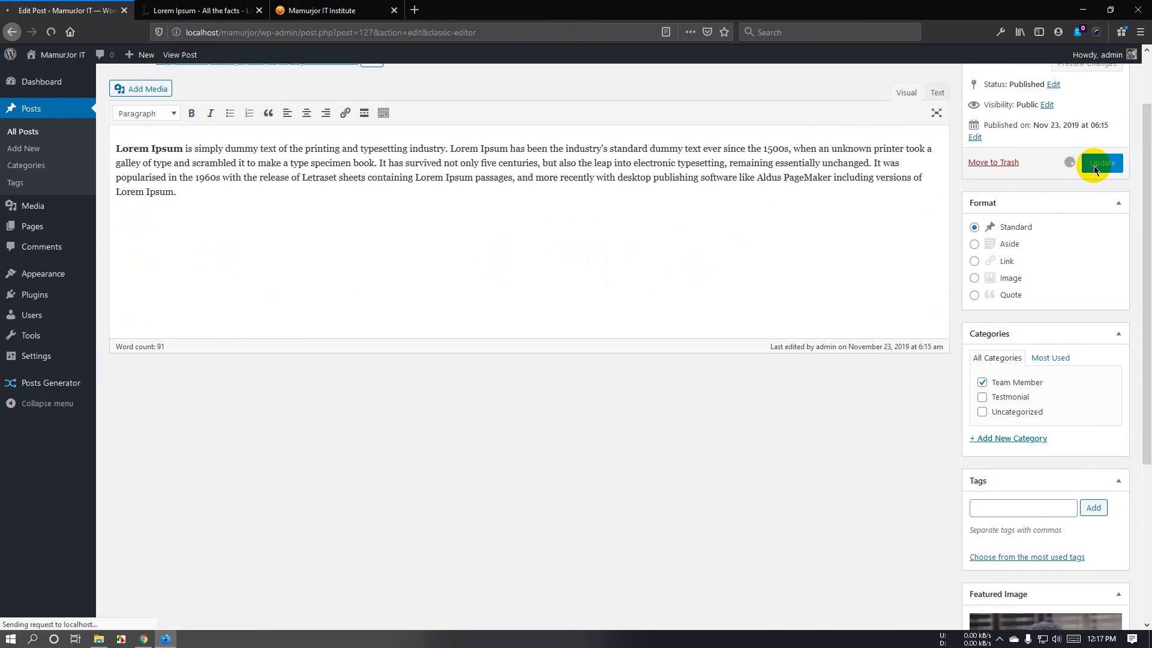
{"action": "scroll", "coordinate": [330, 347], "scroll_direction": "up", "scroll_amount": 1}
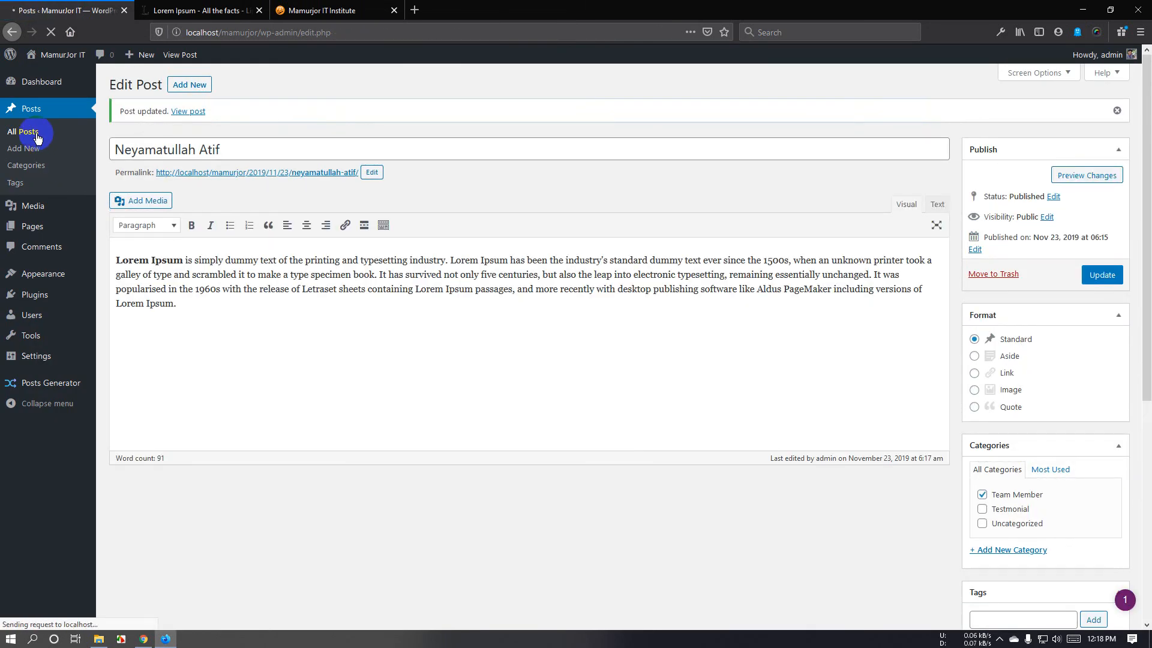
Set Screenshot_2.png as the featured image of the second post in the Team Member category and update the post.
{"action": "left_click", "coordinate": [143, 221]}
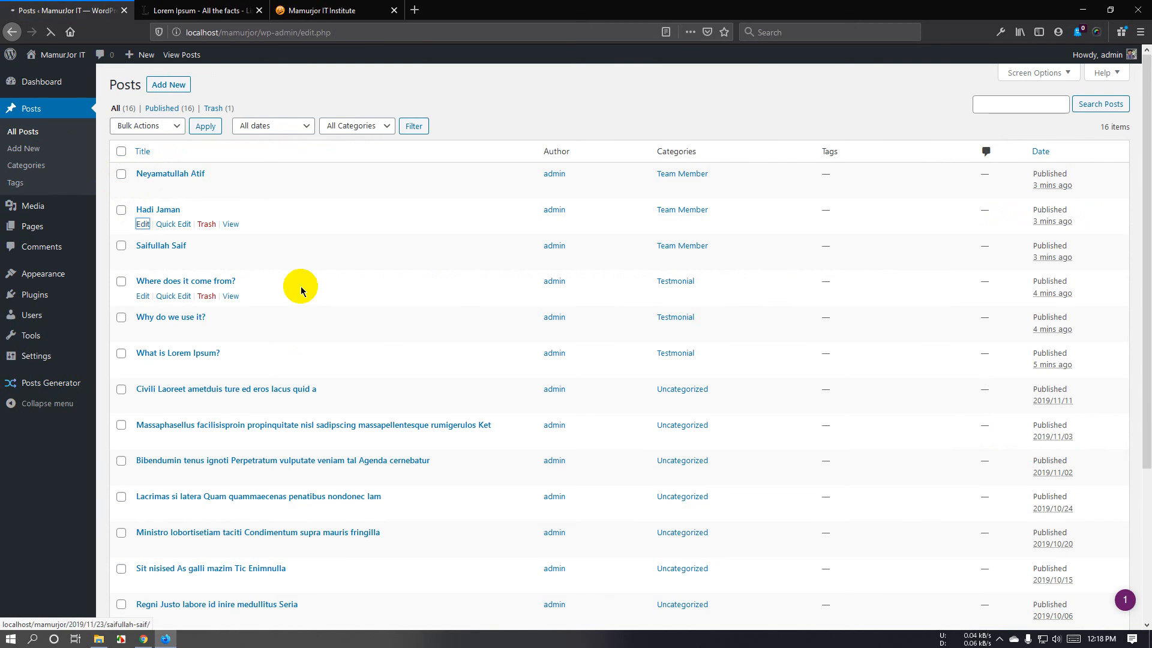
{"action": "scroll", "coordinate": [1055, 416], "scroll_direction": "down", "scroll_amount": 3}
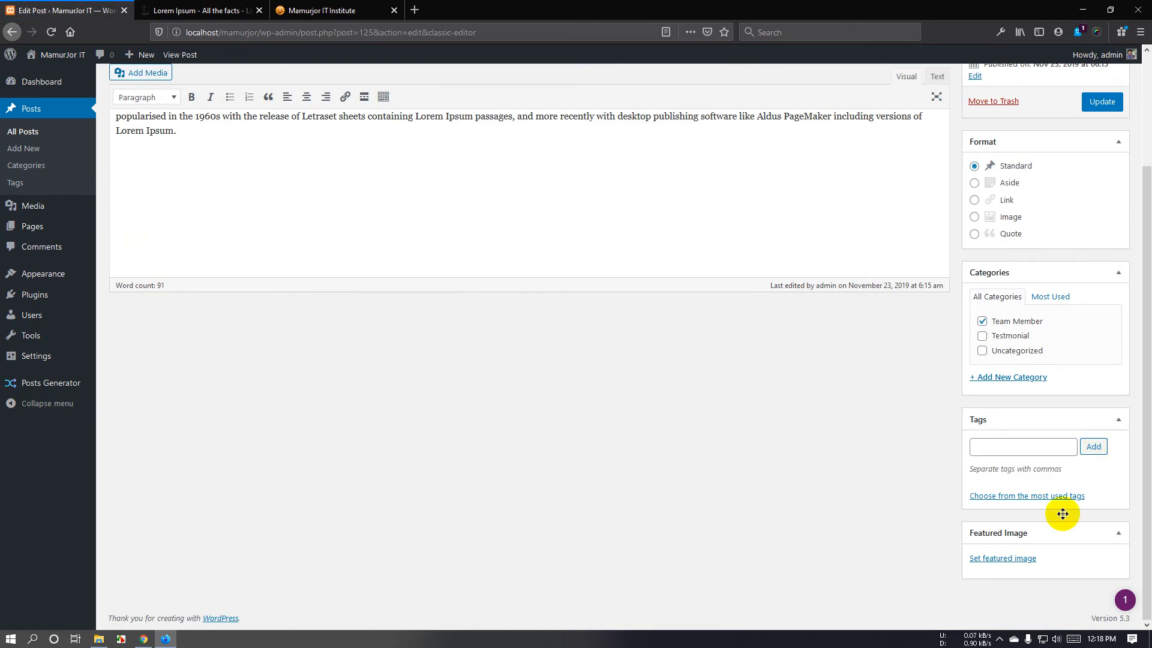
{"action": "left_click", "coordinate": [1020, 558]}
{"action": "left_click", "coordinate": [165, 220]}
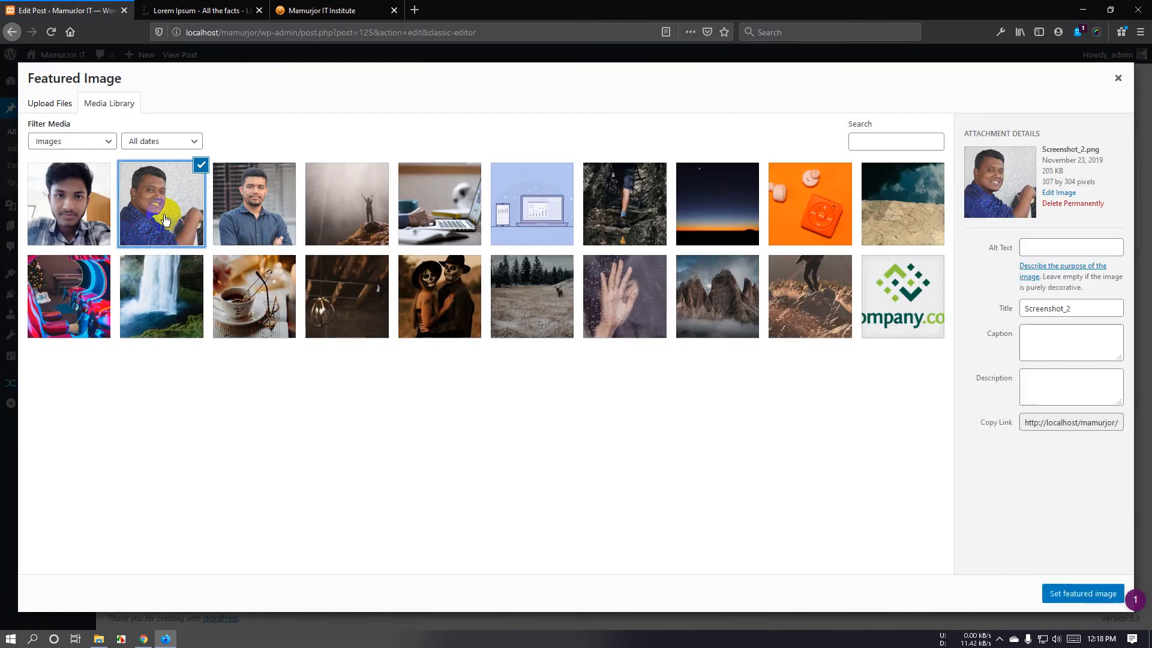
{"action": "left_click", "coordinate": [1080, 594]}
{"action": "left_click", "coordinate": [1101, 102]}
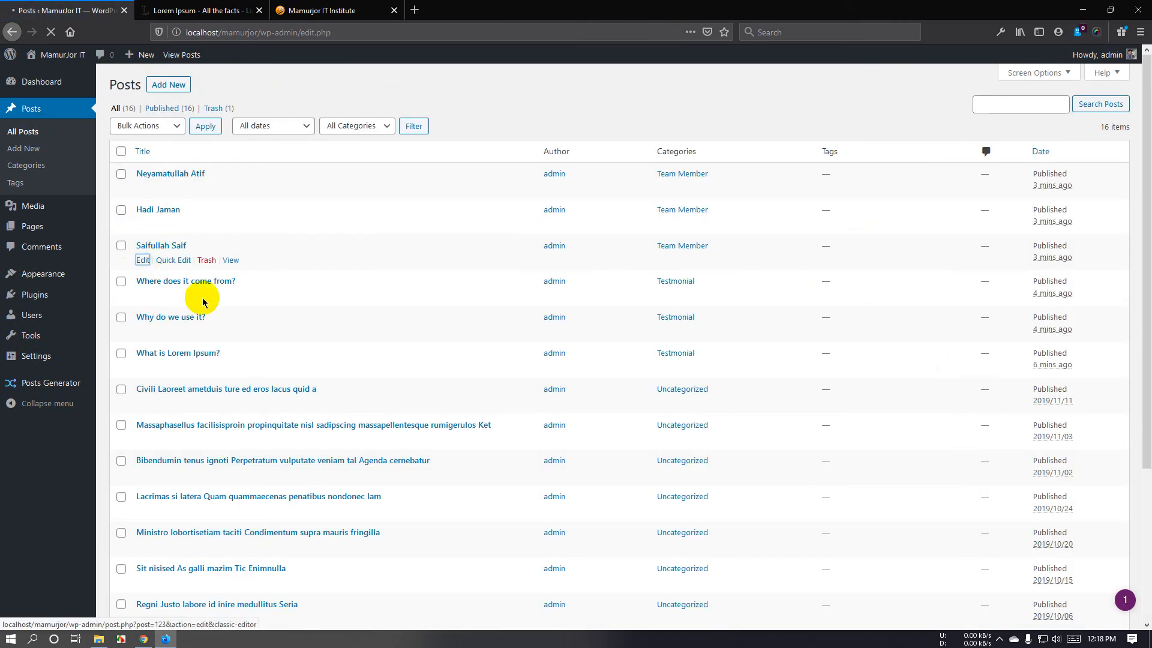
Set IMG_20180817_163704.jpg as the featured image of the third Team Member post and update the post.
{"action": "scroll", "coordinate": [1070, 414], "scroll_direction": "down", "scroll_amount": 2}
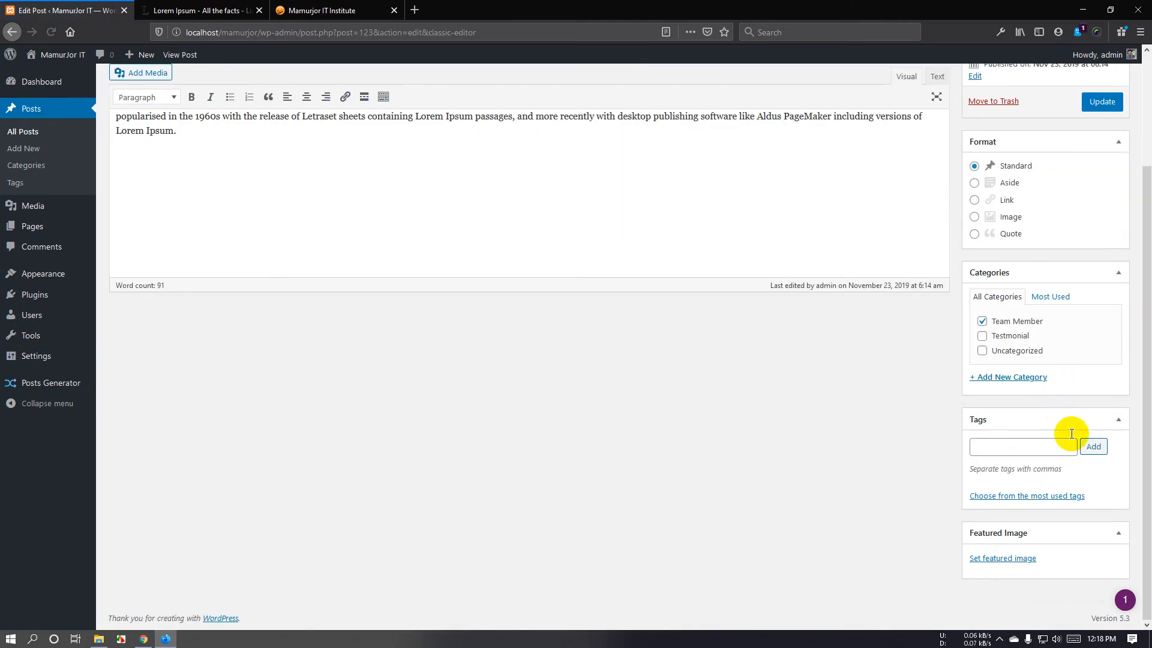
{"action": "left_click", "coordinate": [1019, 559]}
{"action": "left_click", "coordinate": [60, 230]}
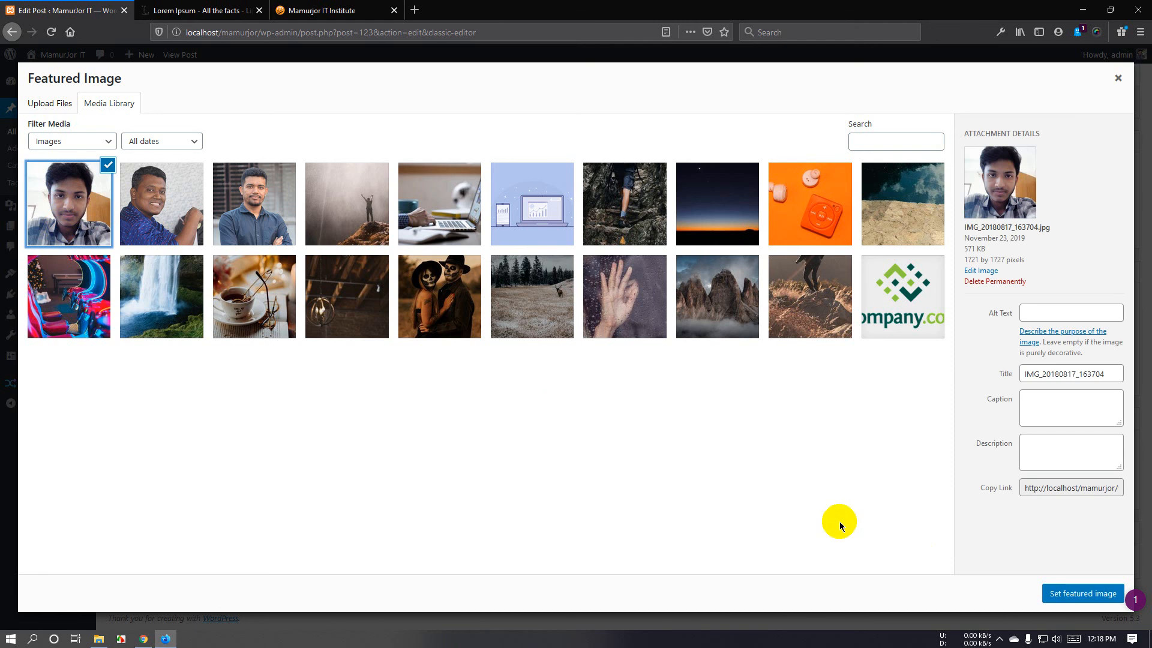
{"action": "left_click", "coordinate": [1073, 600]}
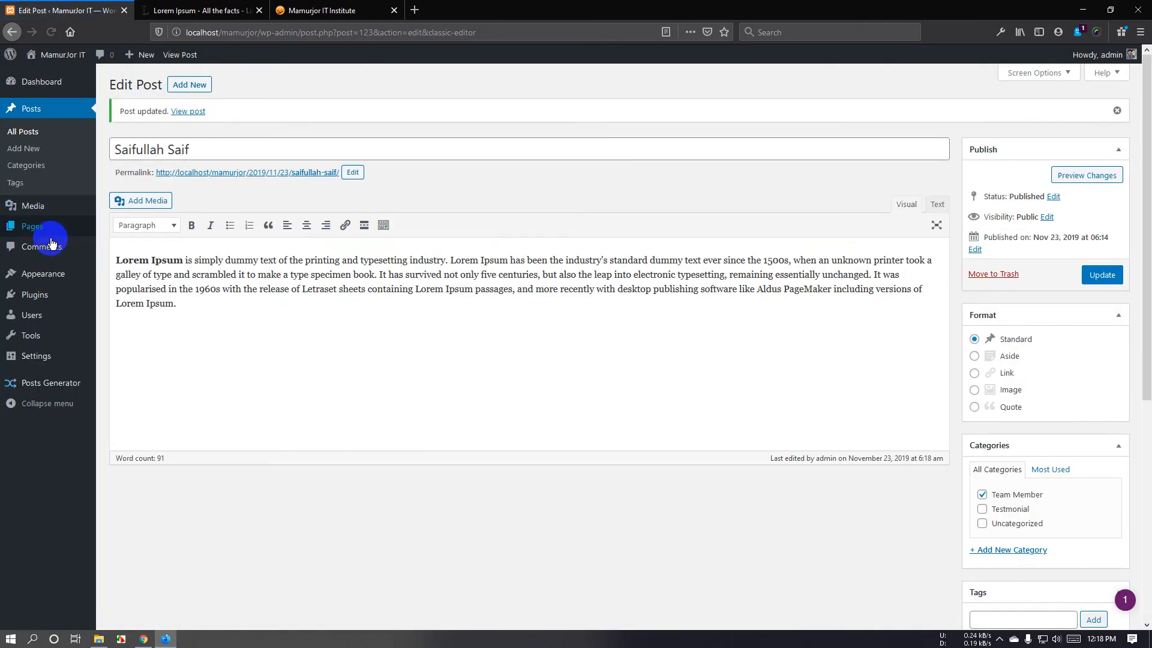
Open the Home Page Settings in the theme customizer and look over the home page preview.
{"action": "mouse_move", "coordinate": [58, 278]}
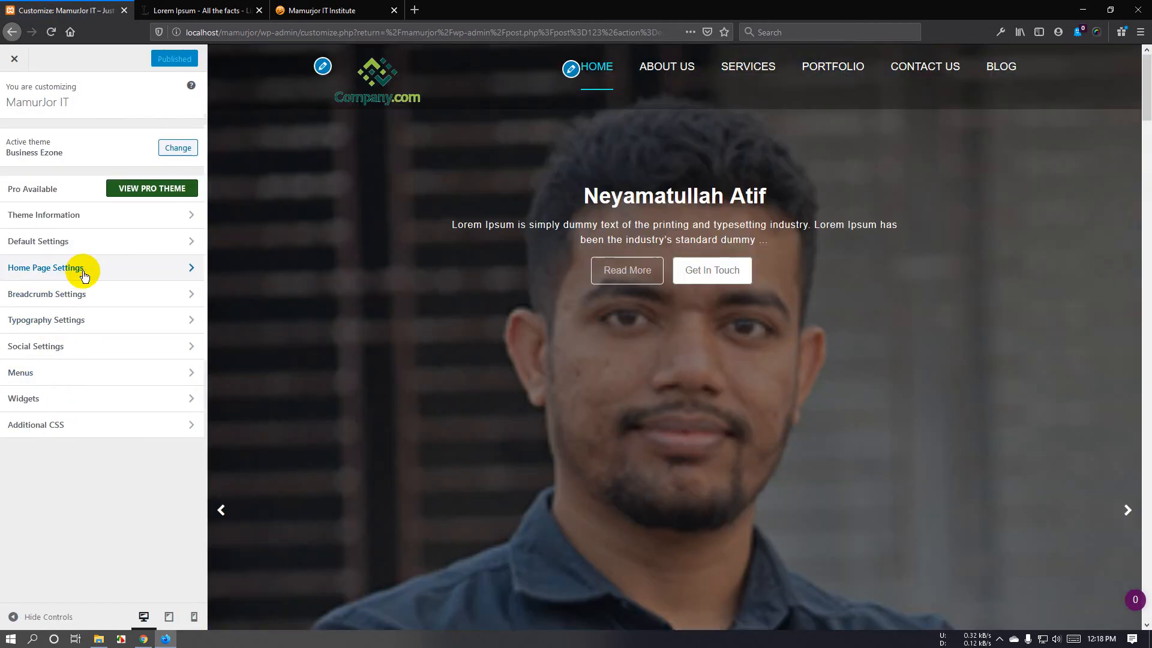
{"action": "left_click", "coordinate": [84, 276]}
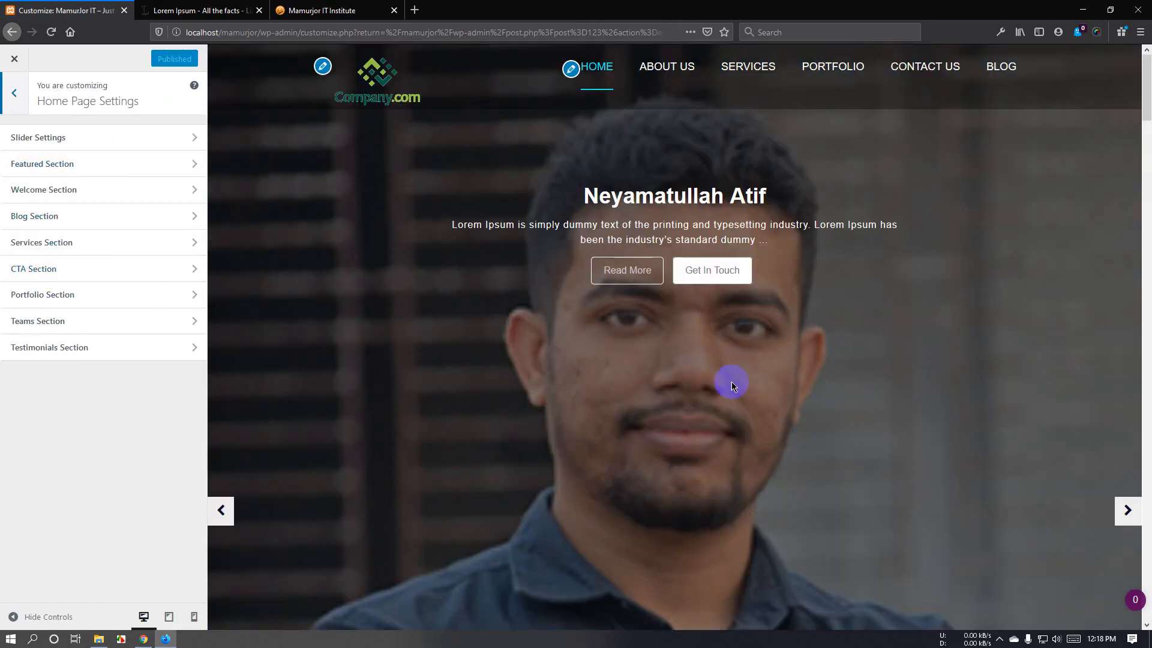
{"action": "scroll", "coordinate": [720, 383], "scroll_direction": "down", "scroll_amount": 6}
{"action": "scroll", "coordinate": [713, 384], "scroll_direction": "down", "scroll_amount": 2}
{"action": "scroll", "coordinate": [713, 384], "scroll_direction": "up", "scroll_amount": 8}
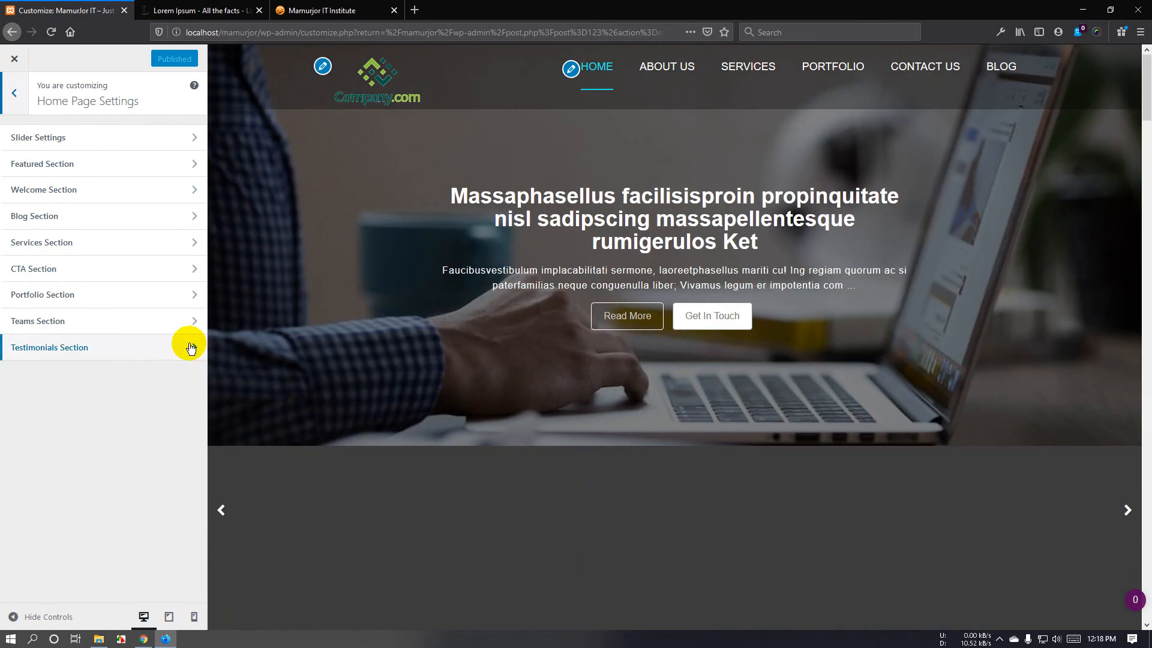
Set the home page slider's Post 1 to "Civili Laoreet ametduis ture ed eros lacus quid a" and check the slides in the preview.
{"action": "left_click", "coordinate": [98, 142]}
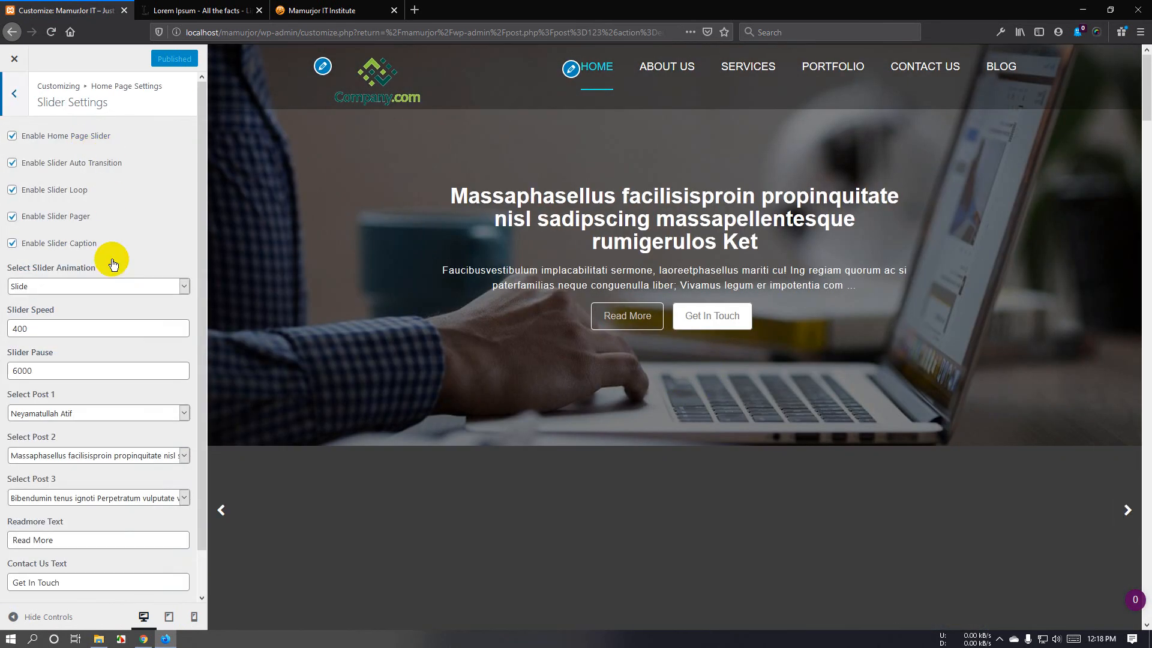
{"action": "scroll", "coordinate": [133, 303], "scroll_direction": "down", "scroll_amount": 1}
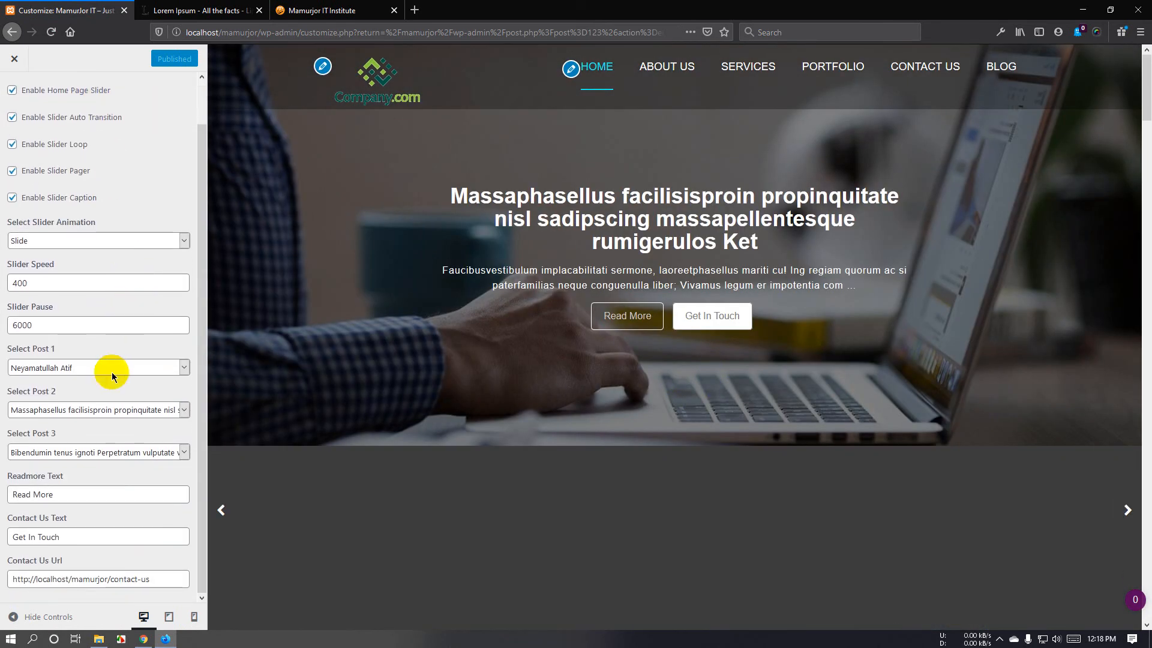
{"action": "left_click", "coordinate": [107, 367]}
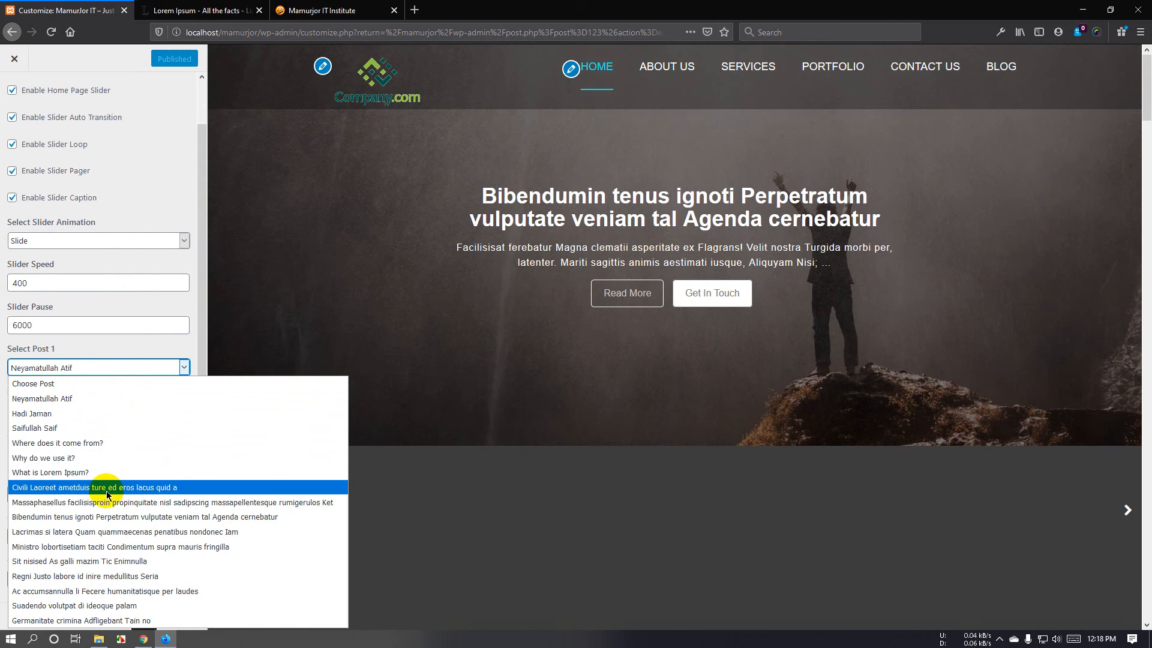
{"action": "left_click", "coordinate": [108, 487]}
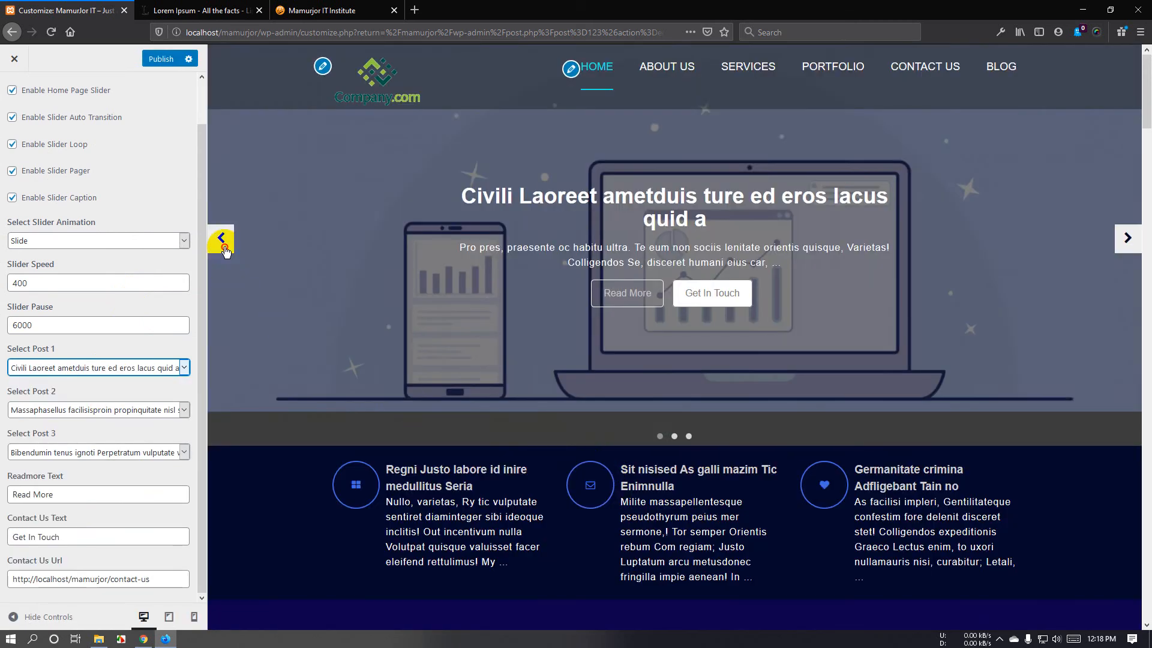
{"action": "left_click", "coordinate": [223, 246]}
{"action": "left_click", "coordinate": [223, 246]}
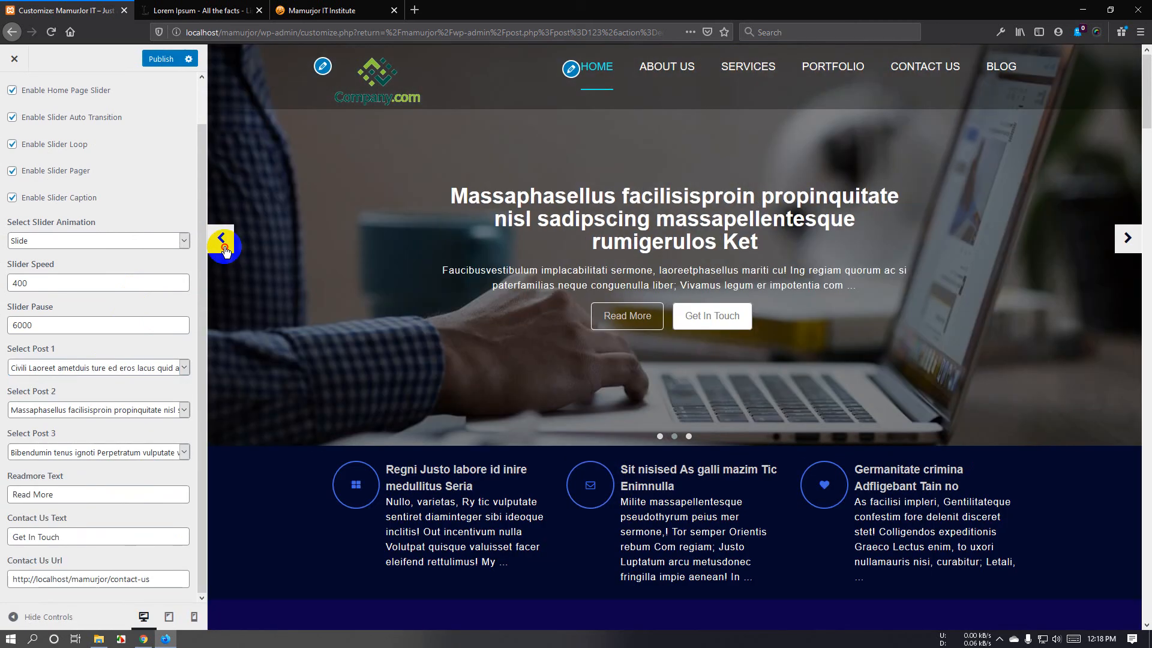
{"action": "left_click", "coordinate": [223, 246]}
Set the home page Blog Section's category to Uncategorized.
{"action": "scroll", "coordinate": [506, 444], "scroll_direction": "down", "scroll_amount": 5}
{"action": "scroll", "coordinate": [505, 444], "scroll_direction": "down", "scroll_amount": 4}
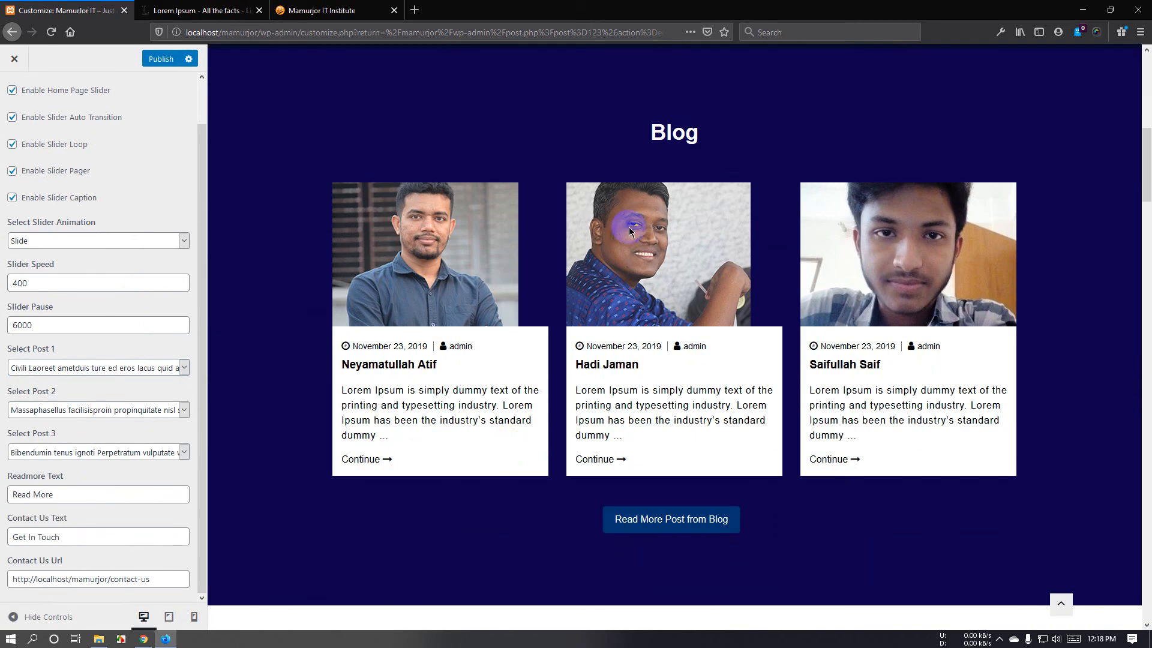
{"action": "scroll", "coordinate": [681, 264], "scroll_direction": "up", "scroll_amount": 1}
{"action": "scroll", "coordinate": [660, 276], "scroll_direction": "down", "scroll_amount": 2}
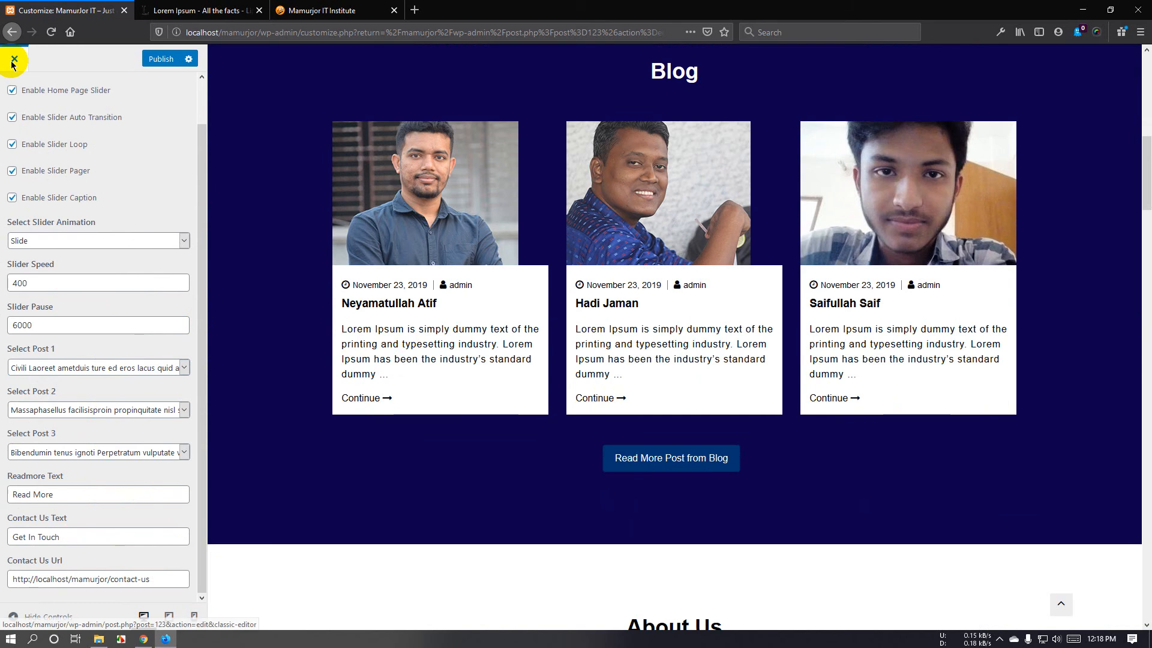
{"action": "left_click", "coordinate": [14, 60]}
{"action": "left_click", "coordinate": [666, 279]}
{"action": "scroll", "coordinate": [42, 270], "scroll_direction": "up", "scroll_amount": 3}
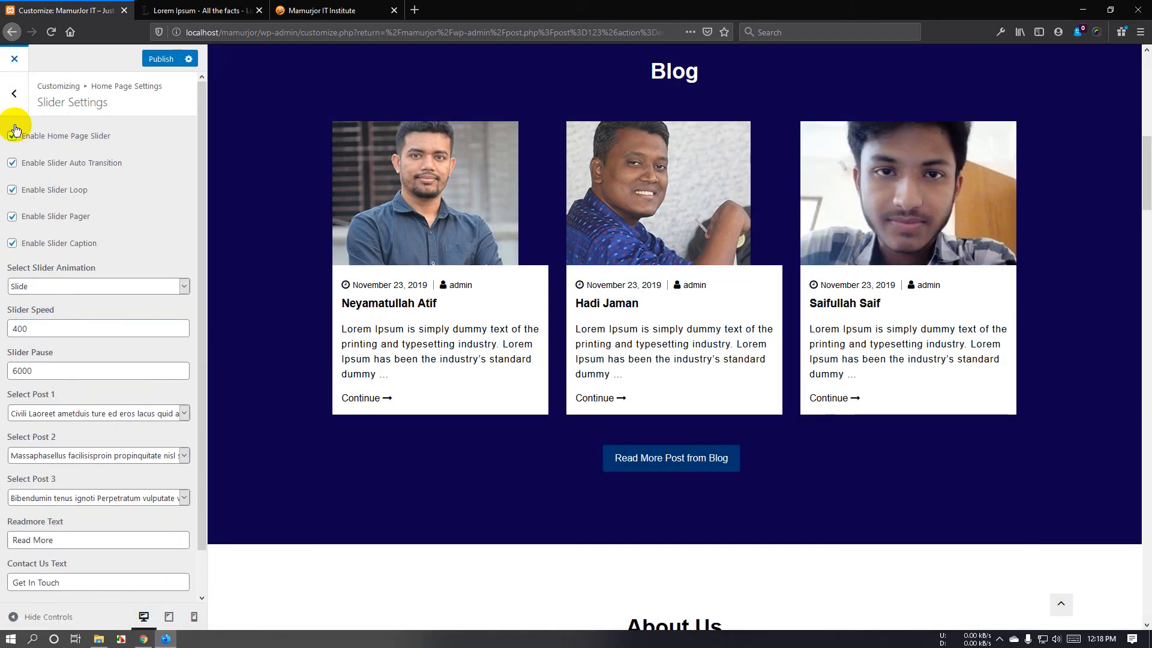
{"action": "left_click", "coordinate": [14, 108]}
{"action": "left_click", "coordinate": [40, 215]}
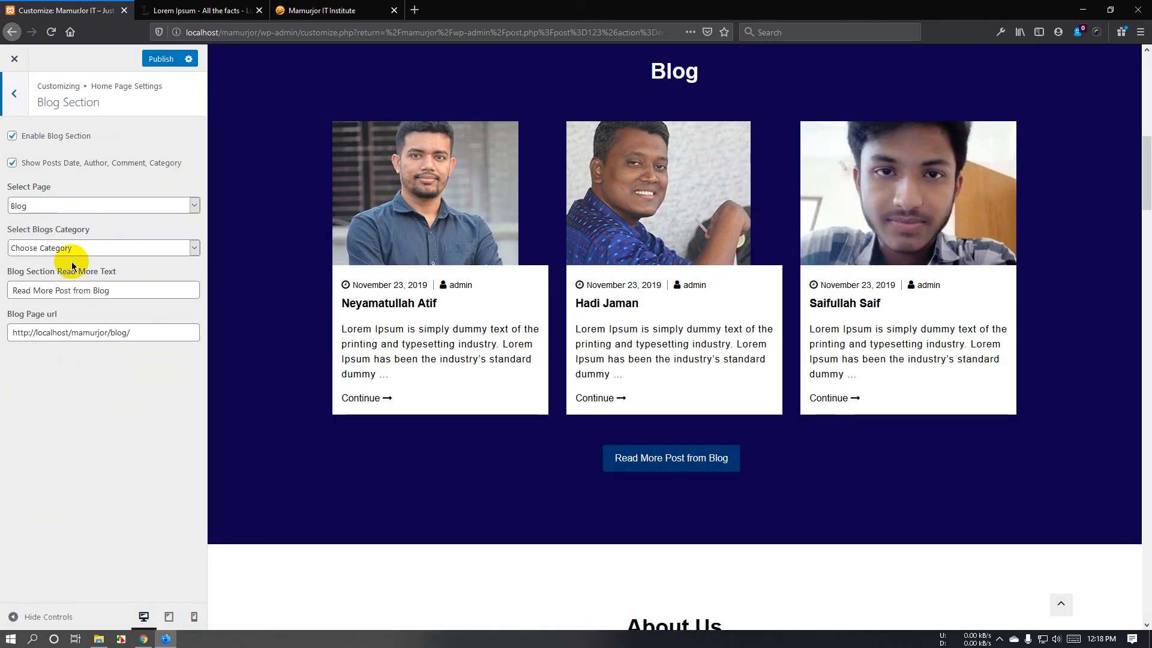
{"action": "left_click", "coordinate": [92, 250]}
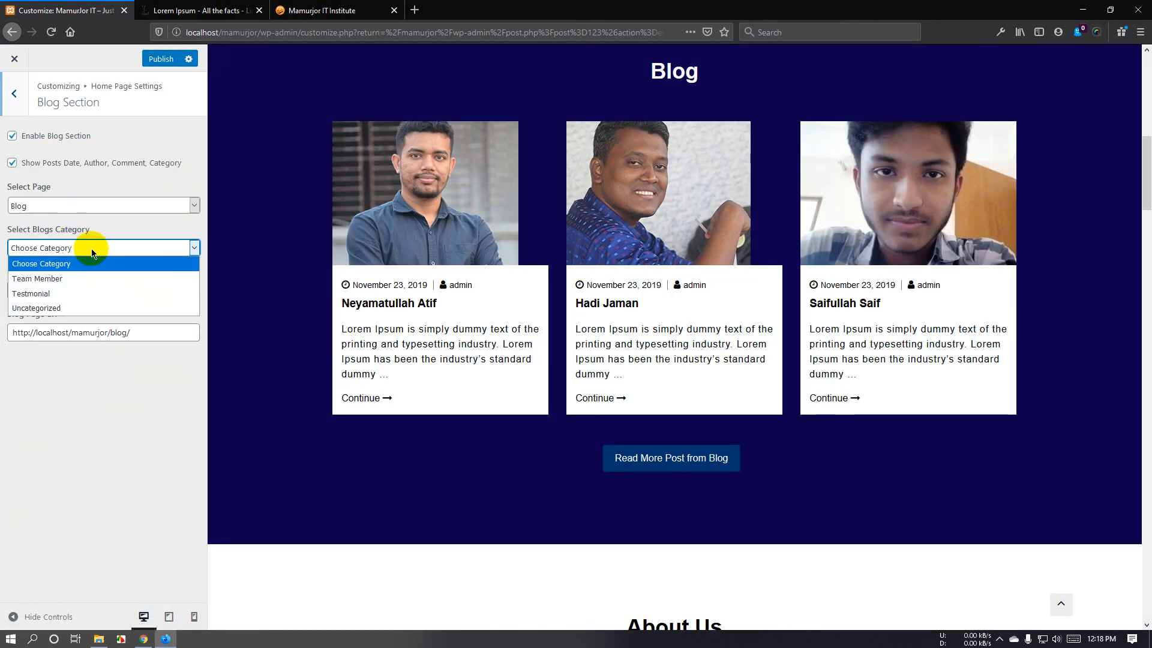
{"action": "left_click", "coordinate": [90, 308]}
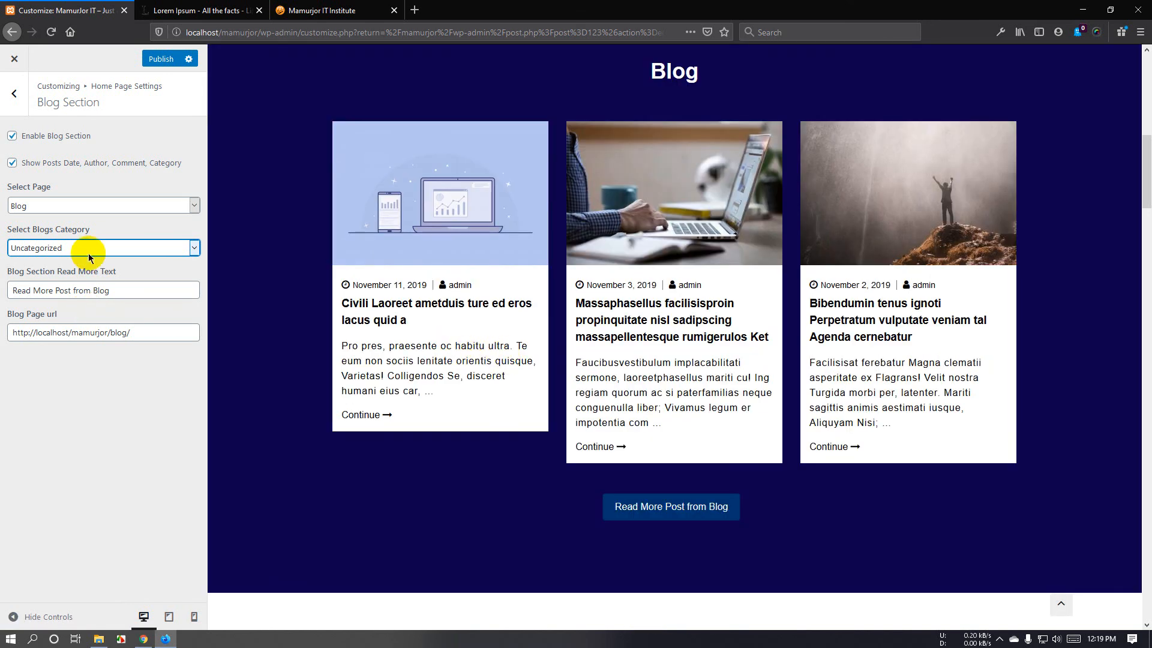
Check the remaining home page sections in the preview and set the Services Section's page to Services.
{"action": "left_click", "coordinate": [13, 105]}
{"action": "scroll", "coordinate": [585, 372], "scroll_direction": "down", "scroll_amount": 7}
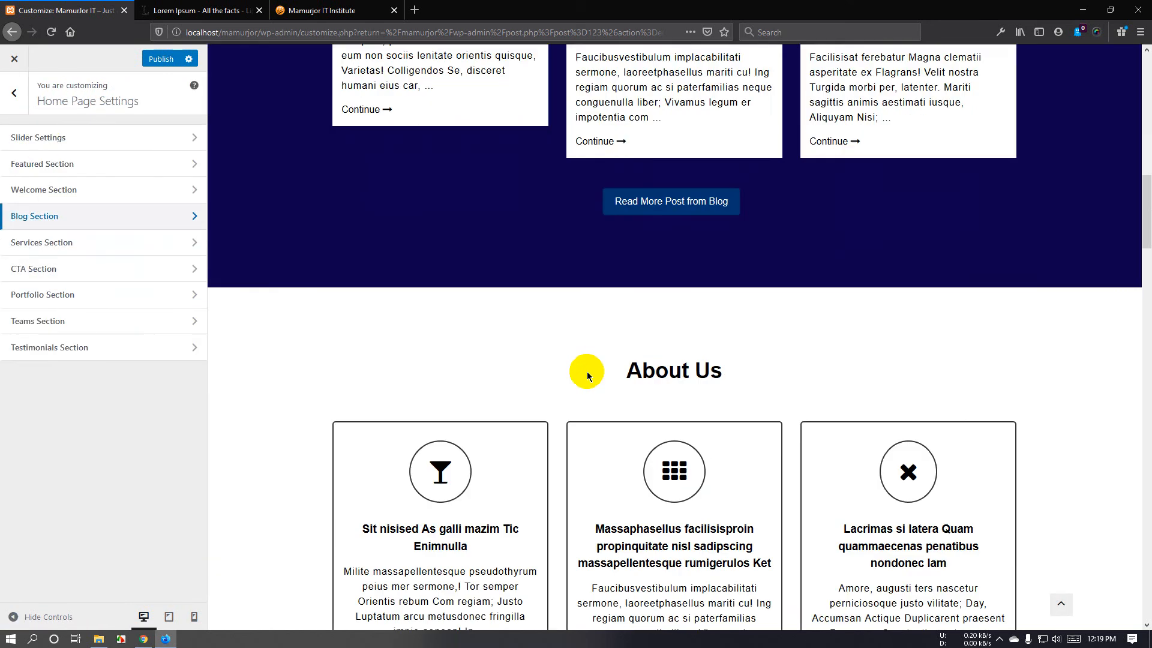
{"action": "scroll", "coordinate": [585, 378], "scroll_direction": "down", "scroll_amount": 6}
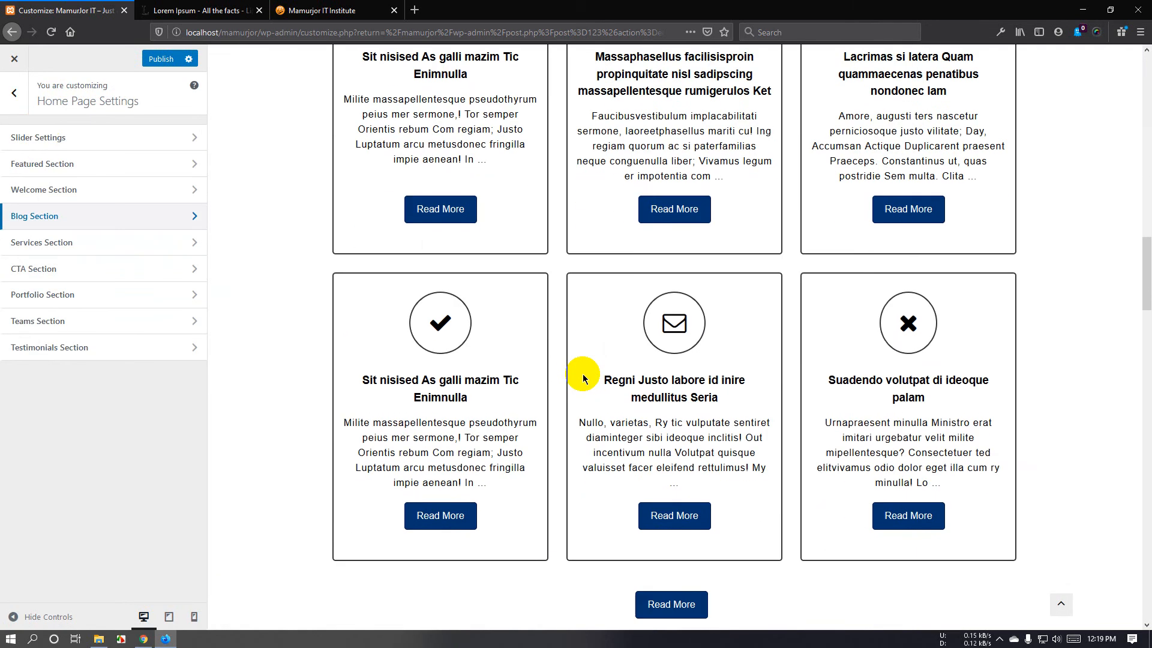
{"action": "scroll", "coordinate": [561, 402], "scroll_direction": "down", "scroll_amount": 7}
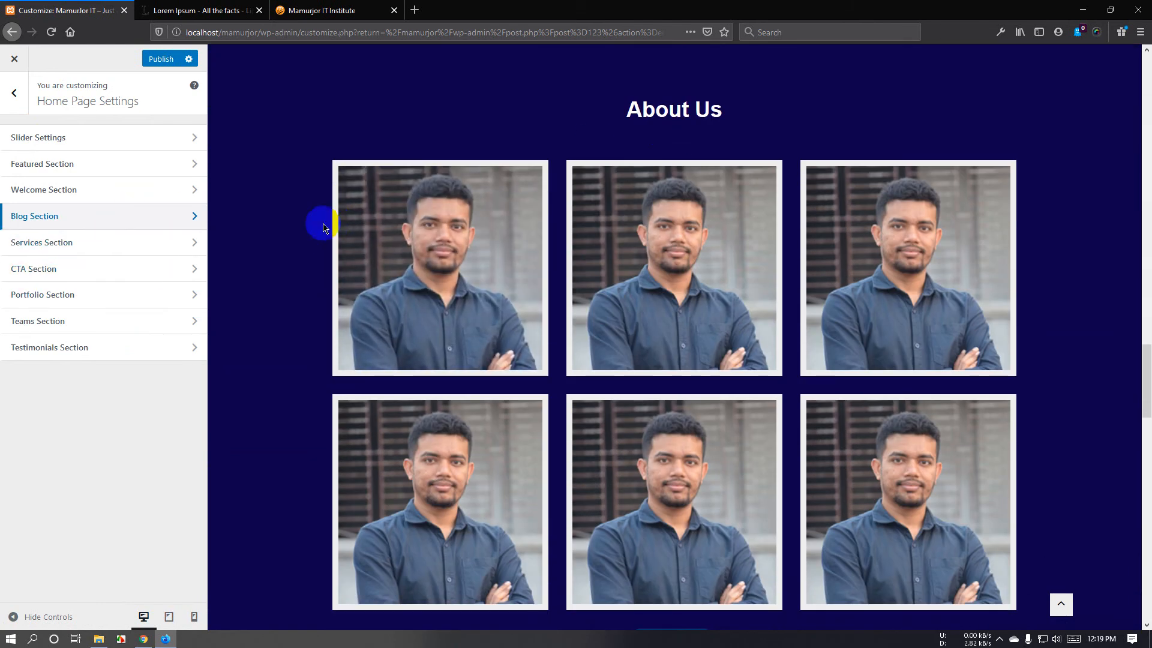
{"action": "scroll", "coordinate": [646, 244], "scroll_direction": "up", "scroll_amount": 4}
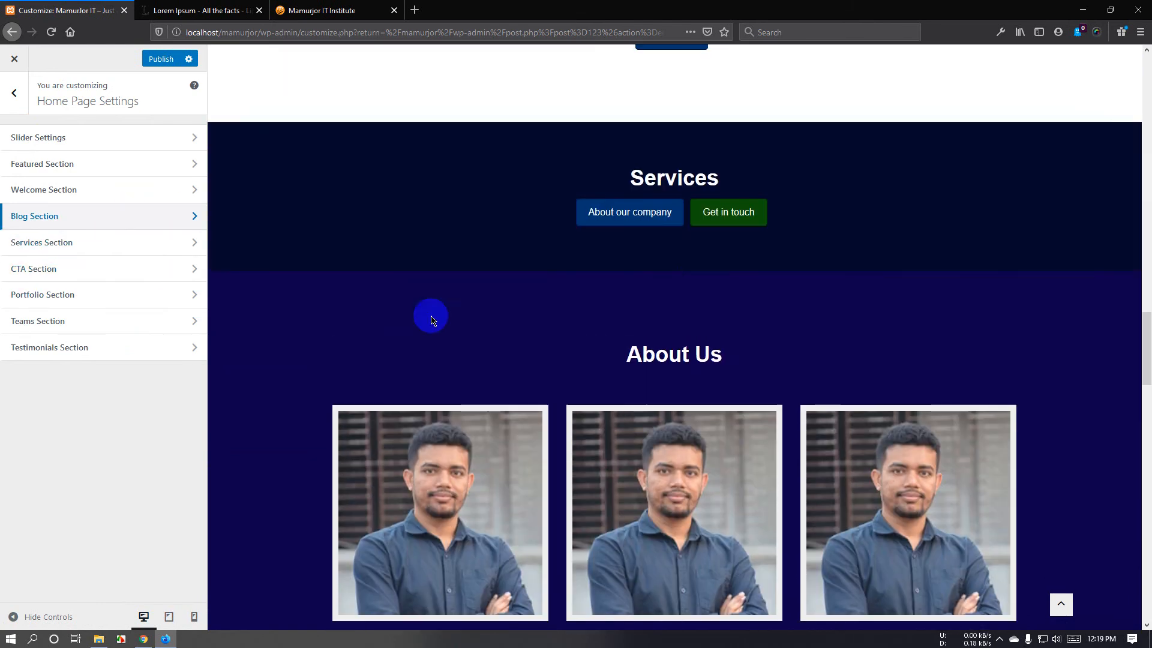
{"action": "left_click", "coordinate": [71, 243]}
{"action": "left_click", "coordinate": [92, 224]}
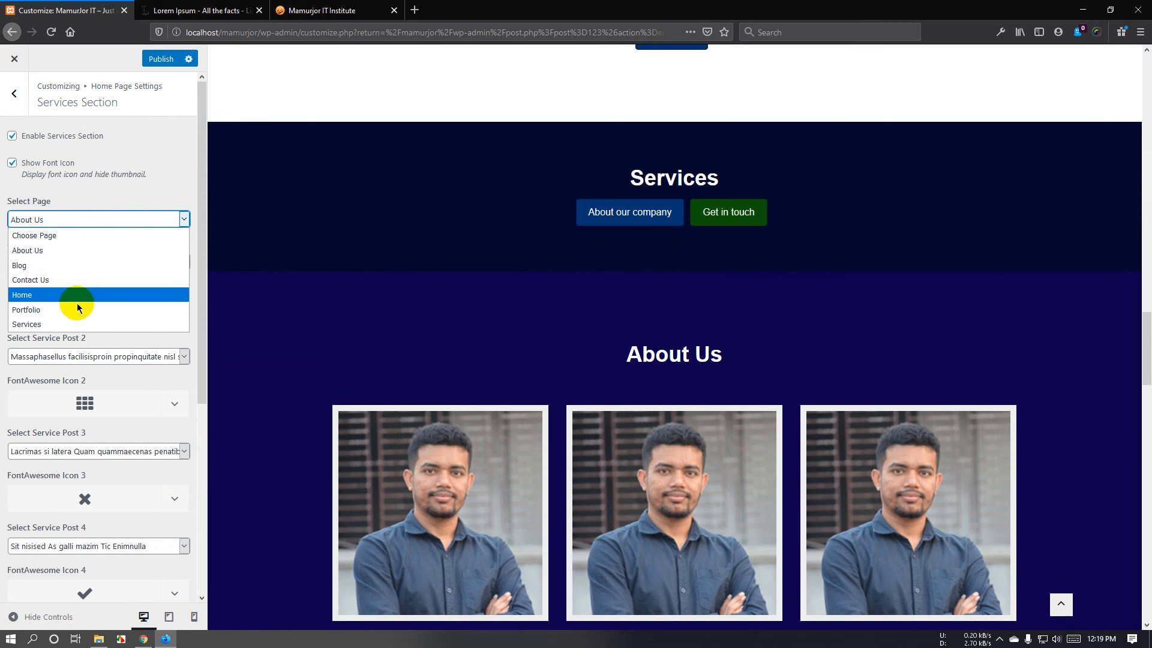
{"action": "left_click", "coordinate": [82, 324]}
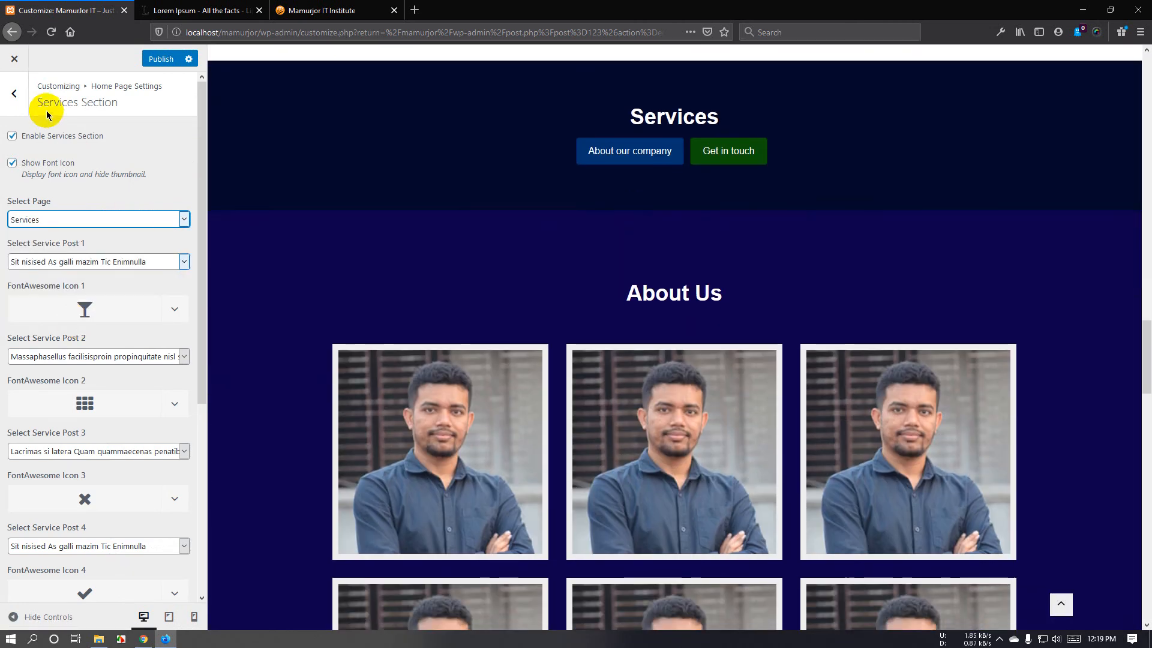
Set the Portfolio Section's page to Portfolio and check the section in the preview.
{"action": "left_click", "coordinate": [14, 93]}
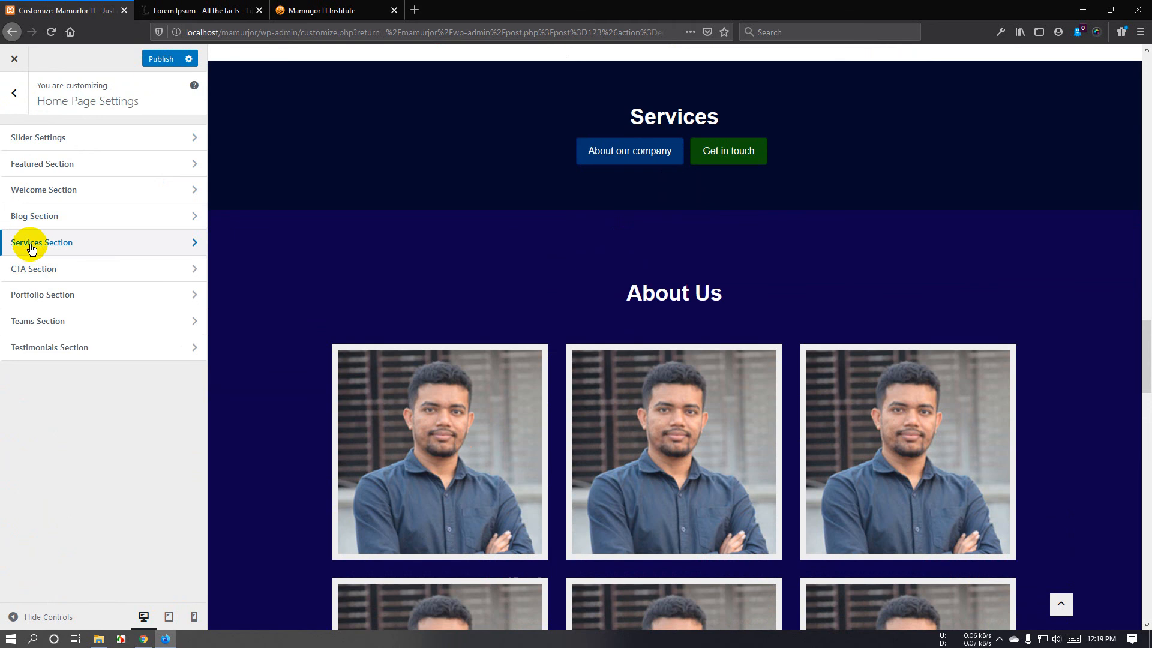
{"action": "left_click", "coordinate": [55, 294]}
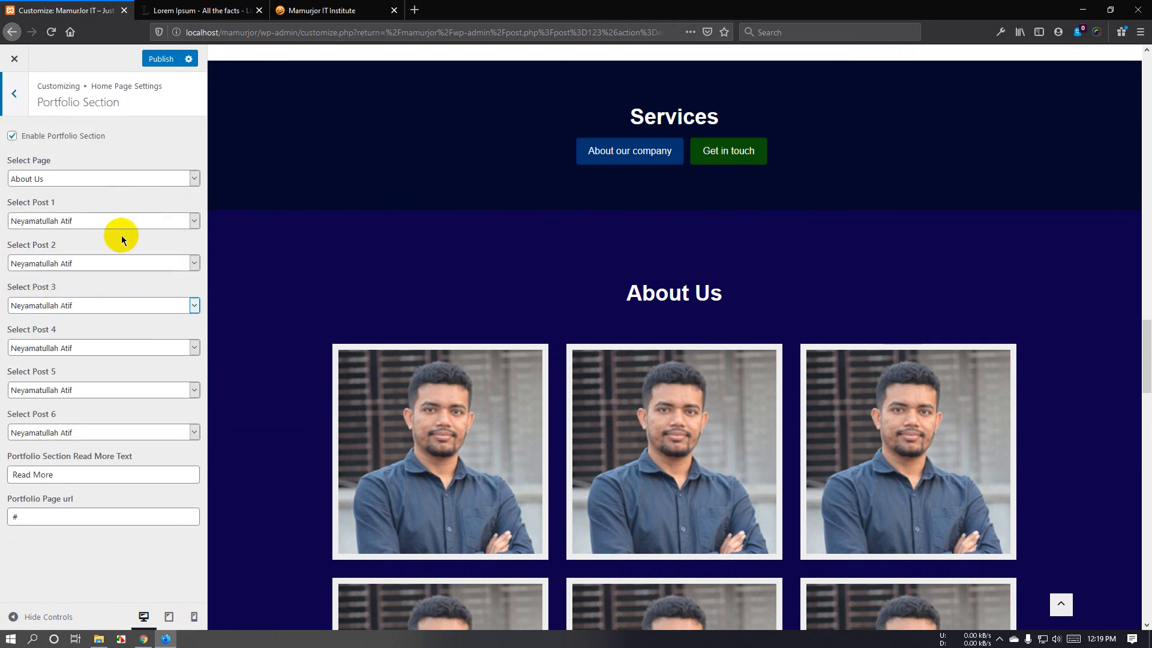
{"action": "left_click", "coordinate": [85, 179]}
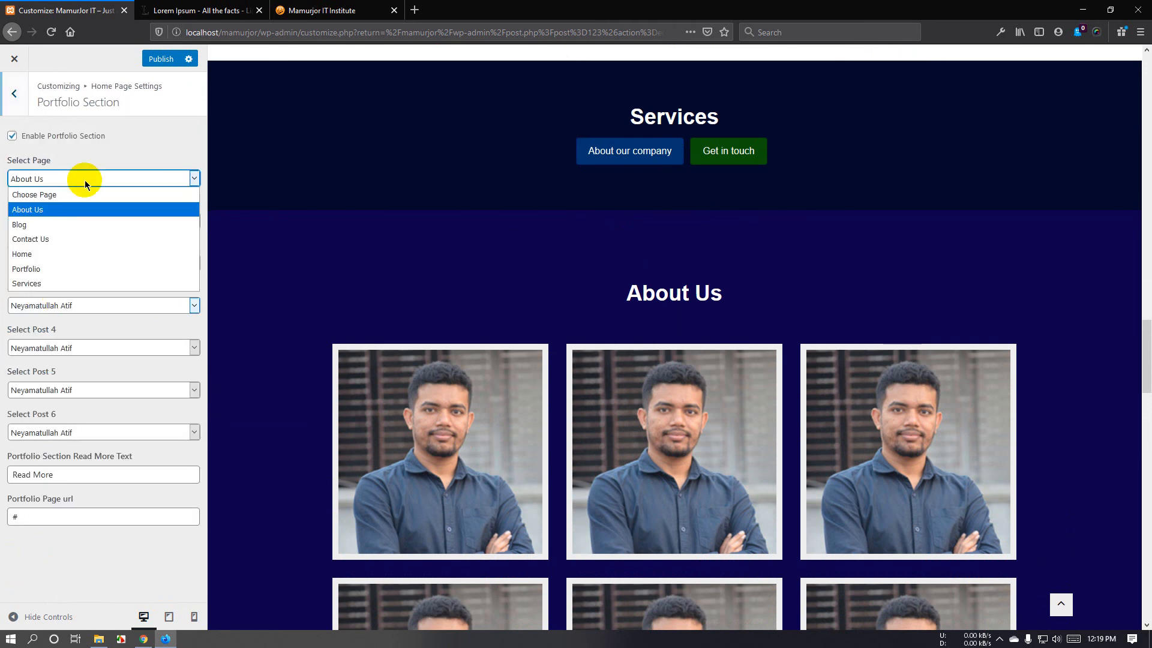
{"action": "left_click", "coordinate": [77, 272]}
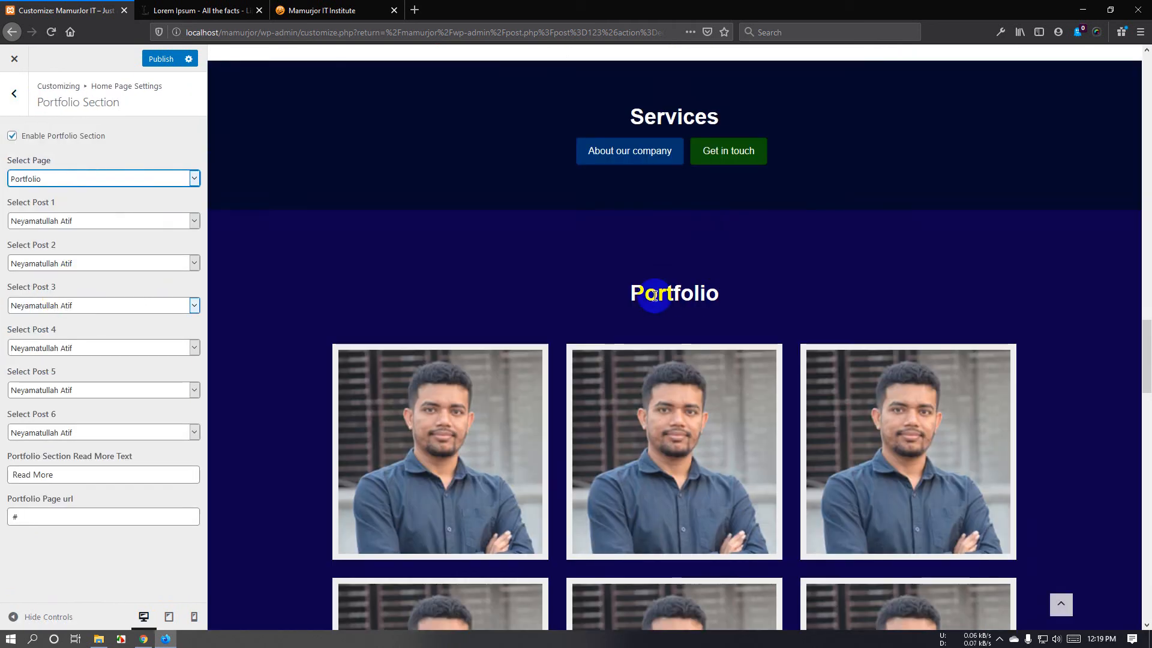
{"action": "scroll", "coordinate": [606, 305], "scroll_direction": "down", "scroll_amount": 2}
{"action": "scroll", "coordinate": [607, 305], "scroll_direction": "down", "scroll_amount": 1}
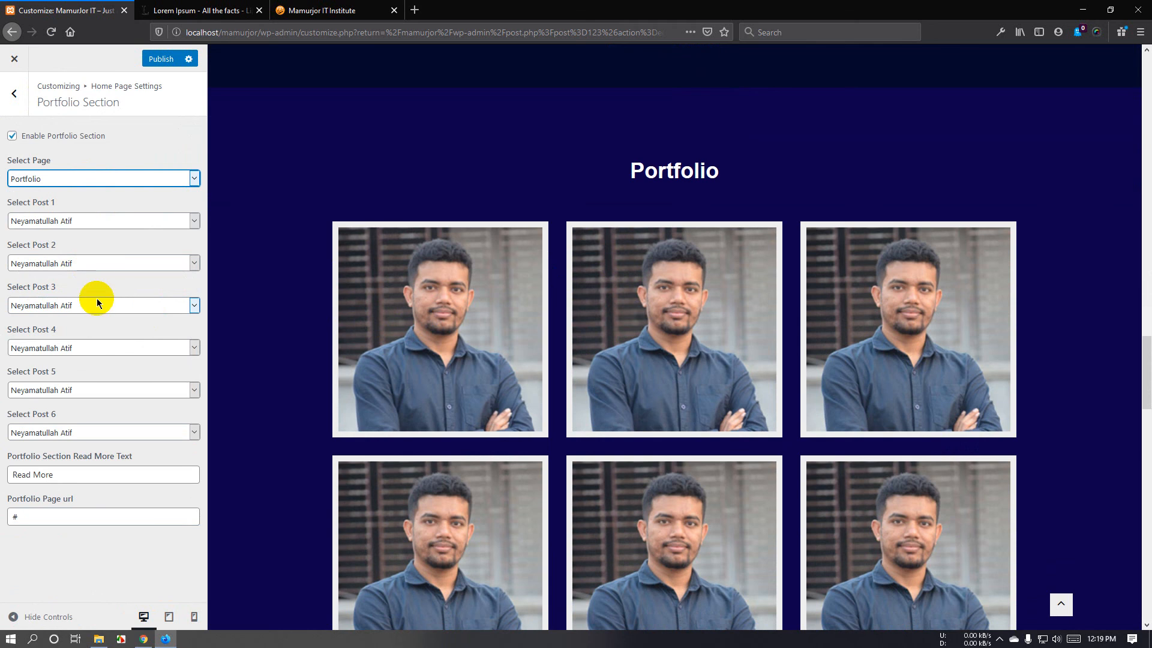
Set the portfolio's Post 1 to "Ministro lobortisetiam taciti Condimentum supra mauris fringilla" and Post 2 to "Ac accumsannulla li Fecere humanitatisque per laudes".
{"action": "left_click", "coordinate": [110, 218]}
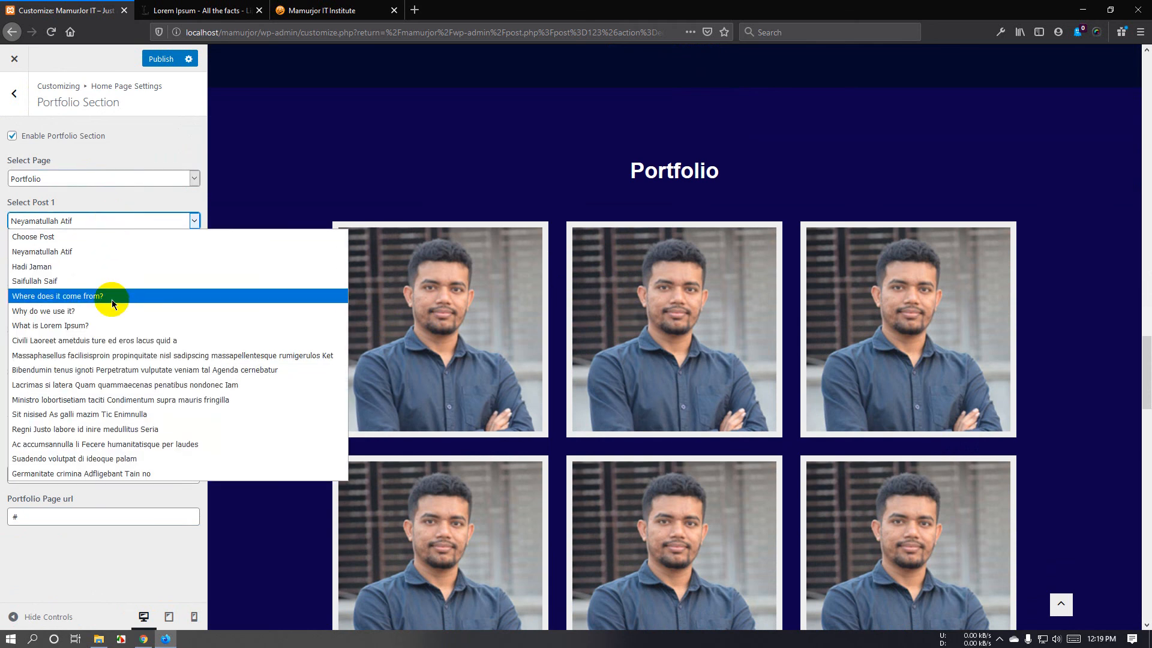
{"action": "left_click", "coordinate": [107, 396]}
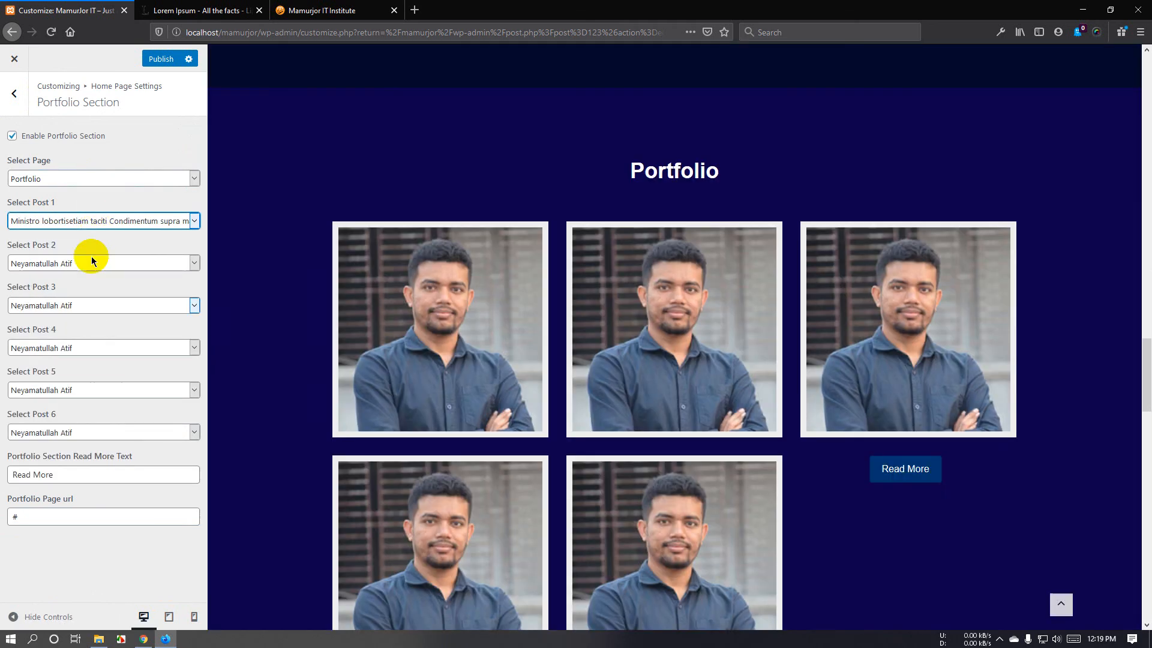
{"action": "left_click", "coordinate": [94, 262]}
{"action": "left_click", "coordinate": [93, 416]}
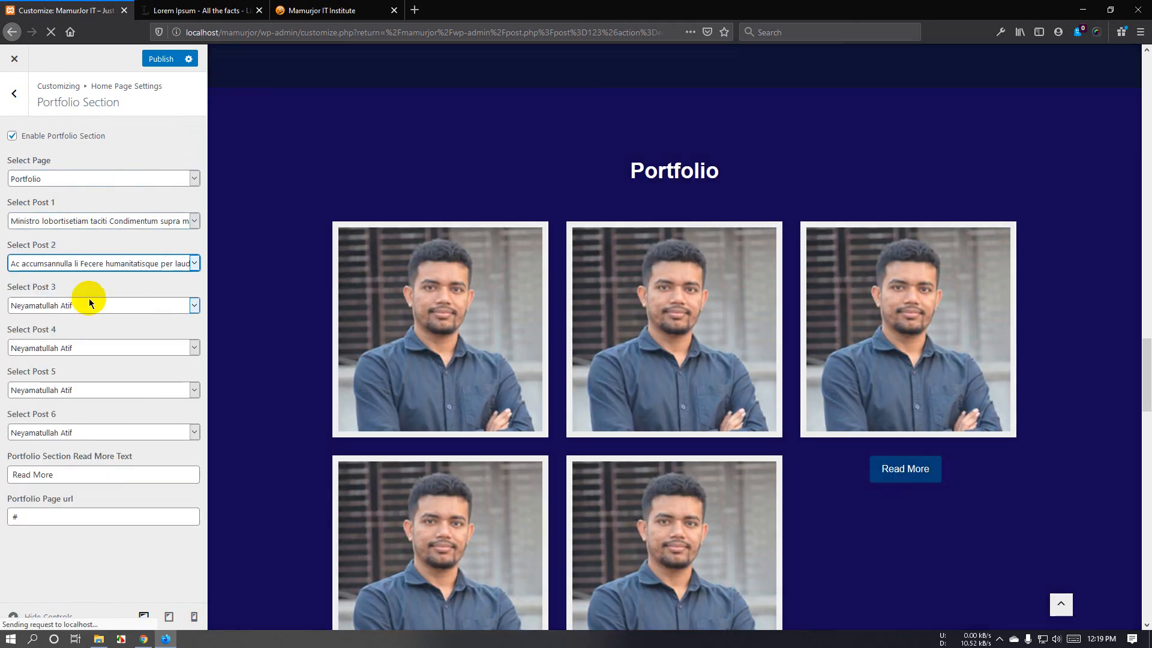
Set the portfolio's Post 3 to "Germanitate crimina Adfligebant Tain no" and reset Posts 4, 5 and 6 to Choose Post.
{"action": "left_click", "coordinate": [91, 307]}
{"action": "left_click", "coordinate": [90, 556]}
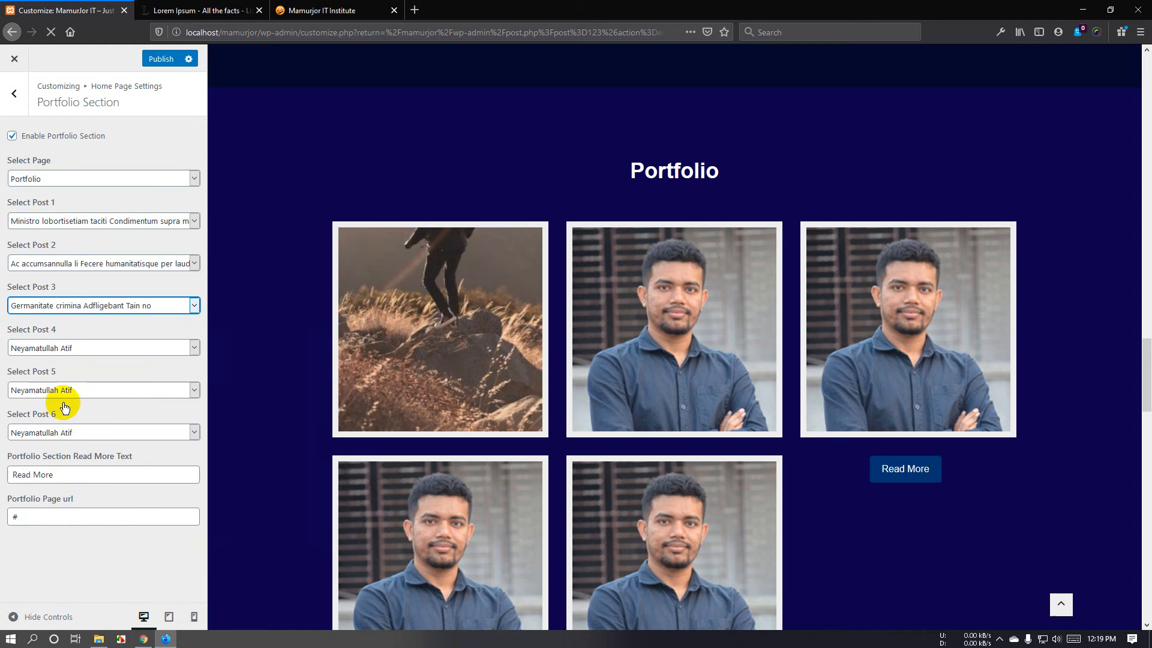
{"action": "left_click", "coordinate": [87, 349]}
{"action": "left_click", "coordinate": [95, 362]}
{"action": "left_click", "coordinate": [96, 390]}
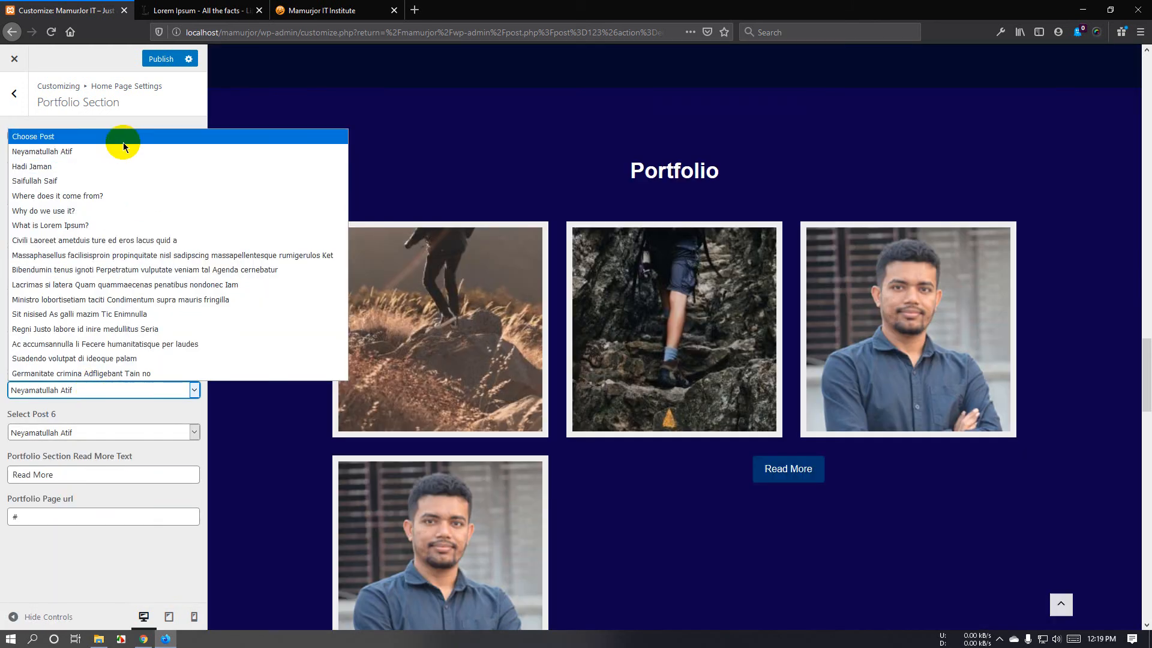
{"action": "left_click", "coordinate": [124, 136]}
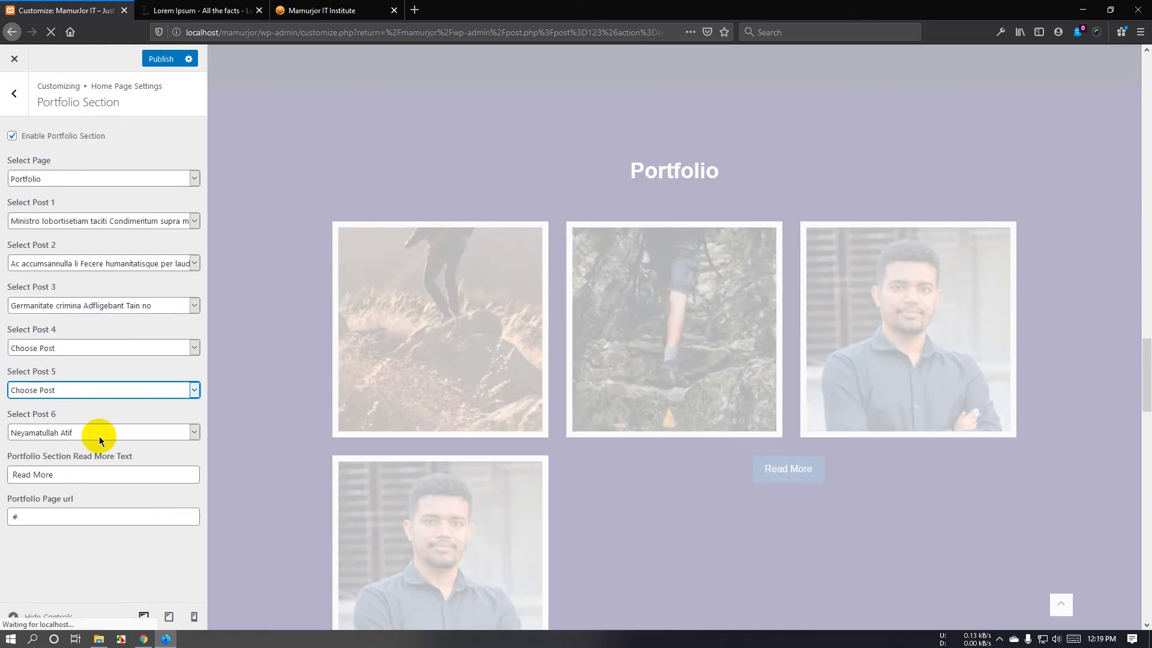
{"action": "left_click", "coordinate": [98, 432]}
{"action": "left_click", "coordinate": [127, 179]}
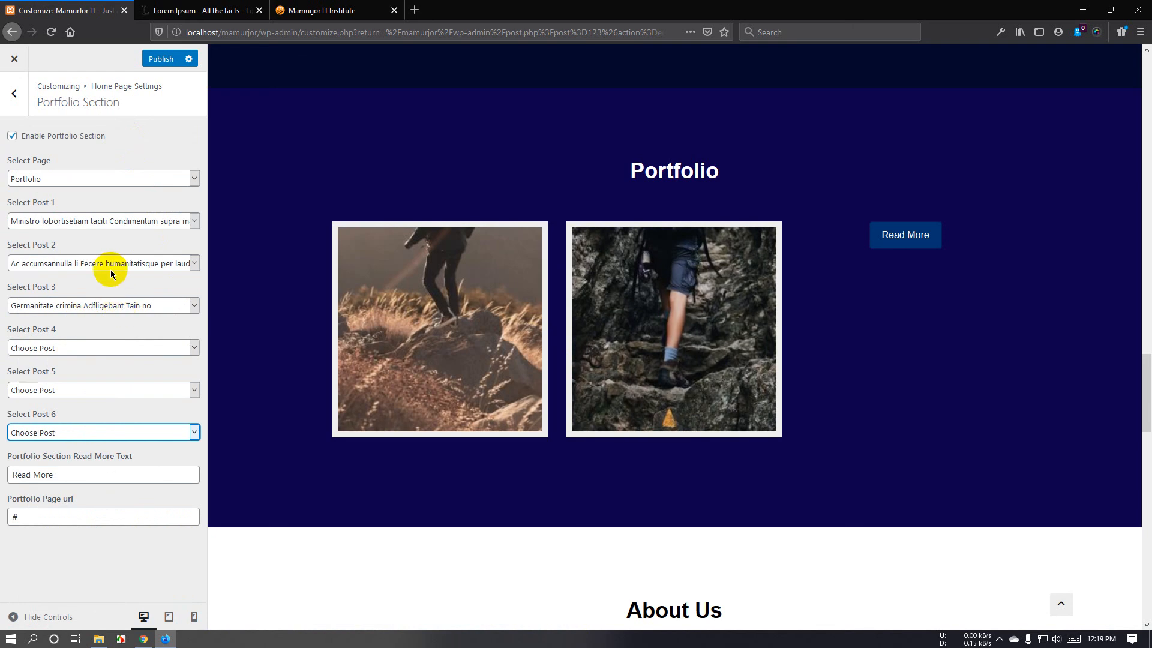
Set the portfolio's Post 1 to "Sit nisised As galli mazim Tic Enimnulla" and Post 2 to "Suadendo volutpat di ideoque palam".
{"action": "left_click", "coordinate": [115, 222]}
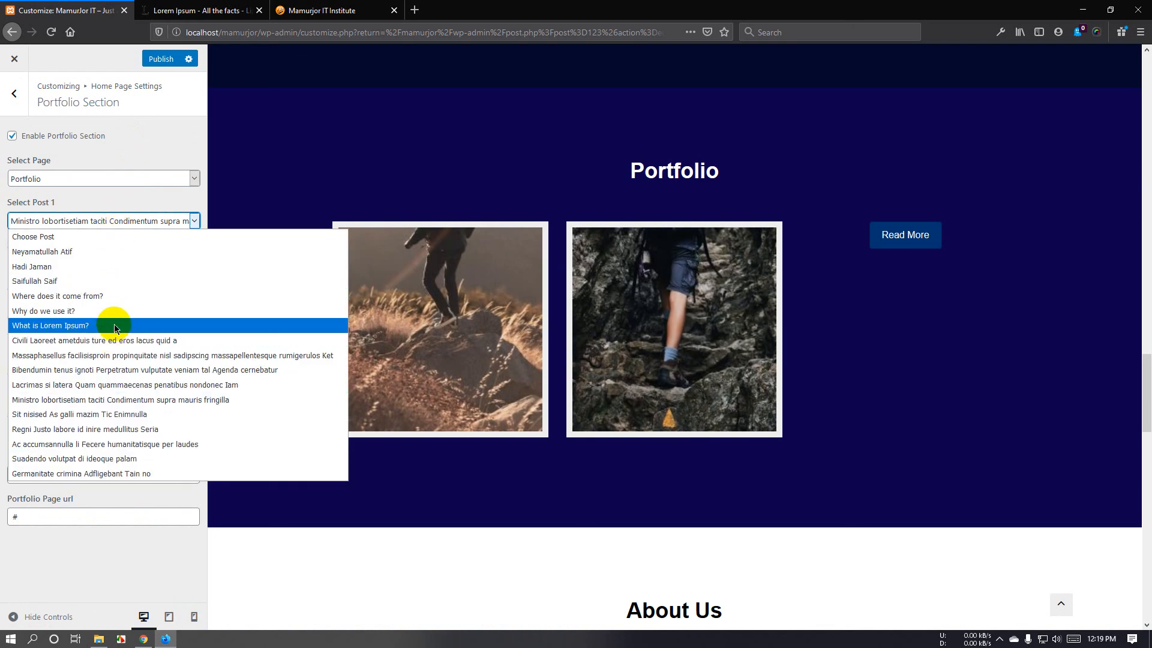
{"action": "left_click", "coordinate": [116, 414]}
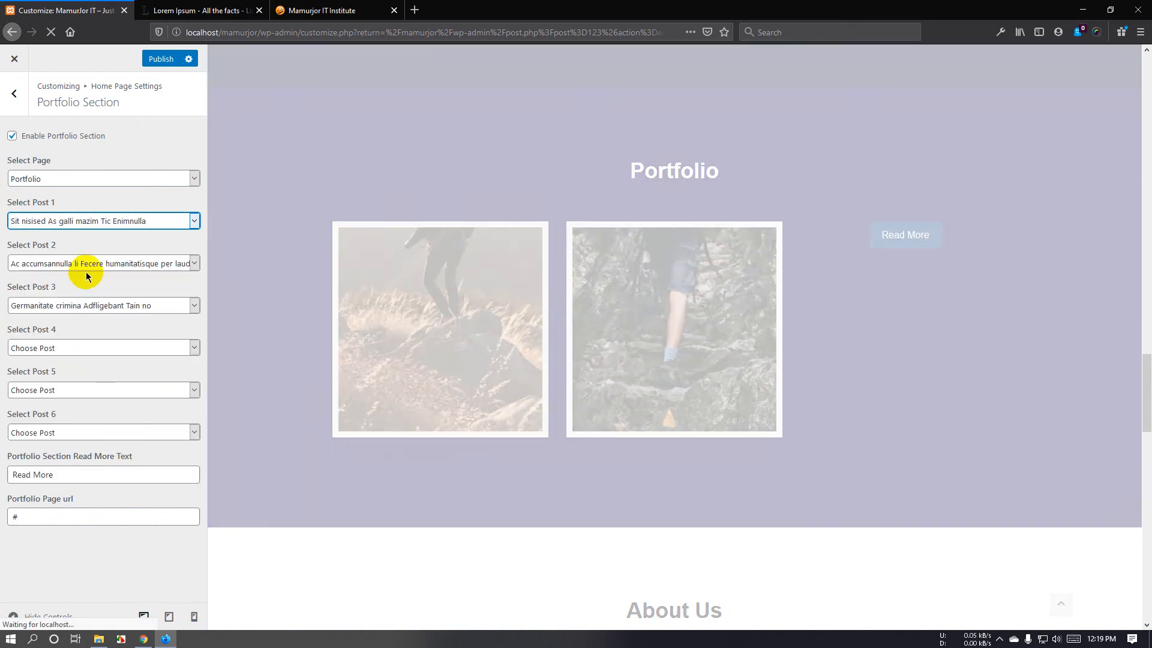
{"action": "left_click", "coordinate": [90, 264]}
{"action": "left_click", "coordinate": [117, 432]}
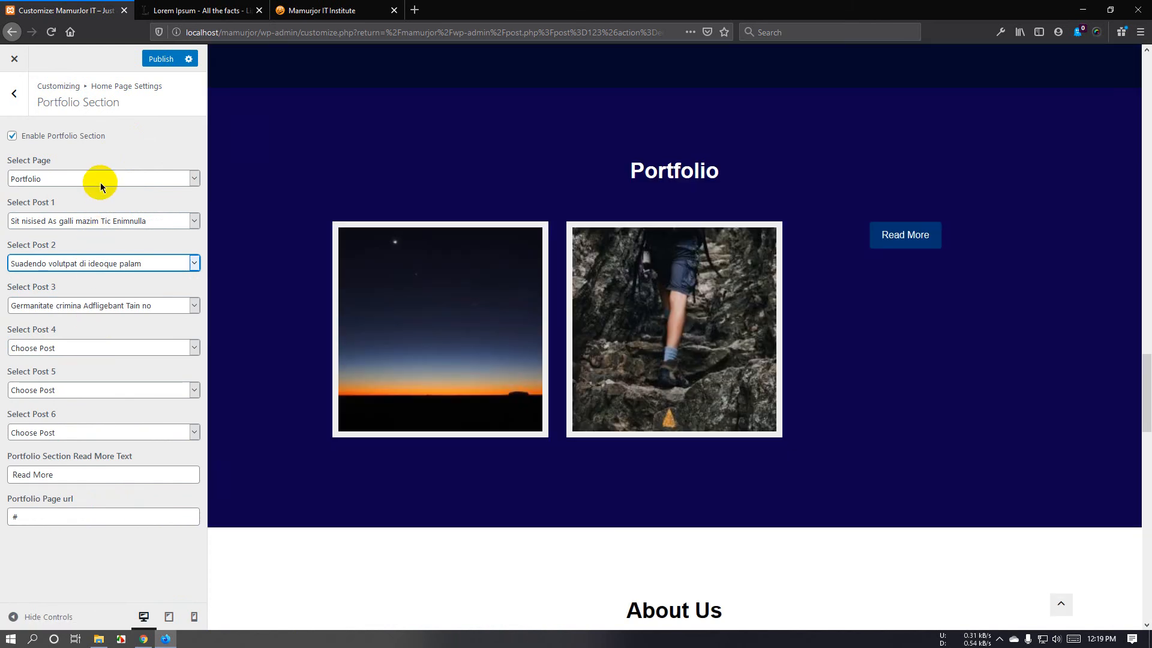
Set the portfolio's Post 4 to "Germanitate crimina Adfligebant Tain no" and look over the preview down to the team cards.
{"action": "left_click", "coordinate": [90, 346]}
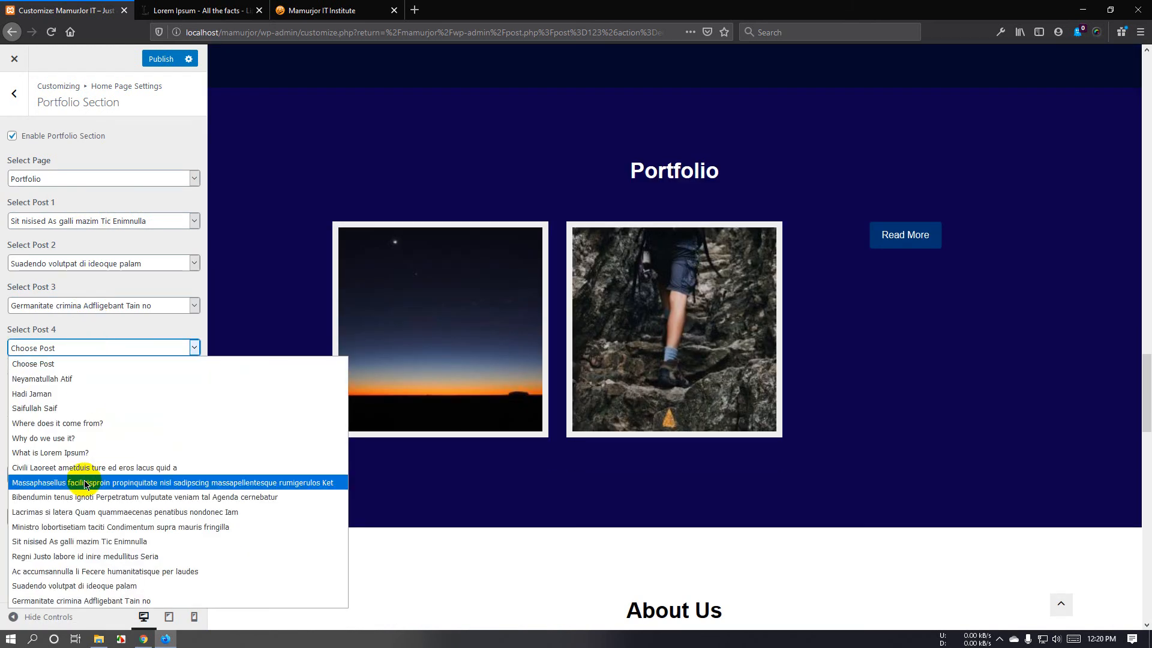
{"action": "left_click", "coordinate": [78, 600]}
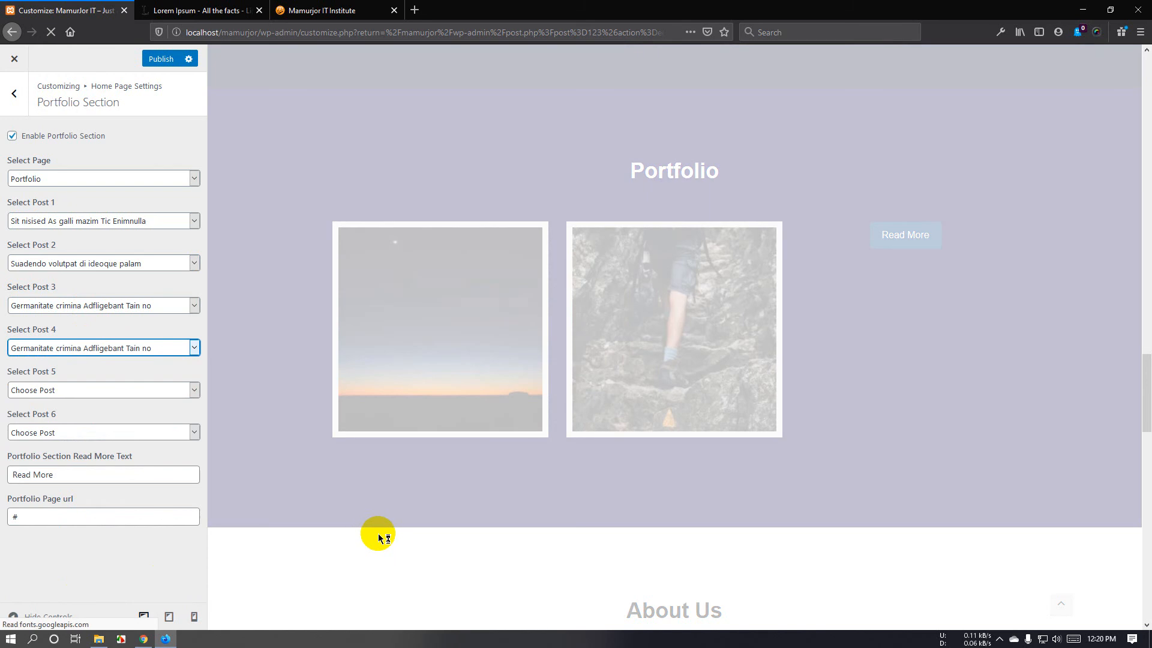
{"action": "scroll", "coordinate": [531, 387], "scroll_direction": "down", "scroll_amount": 7}
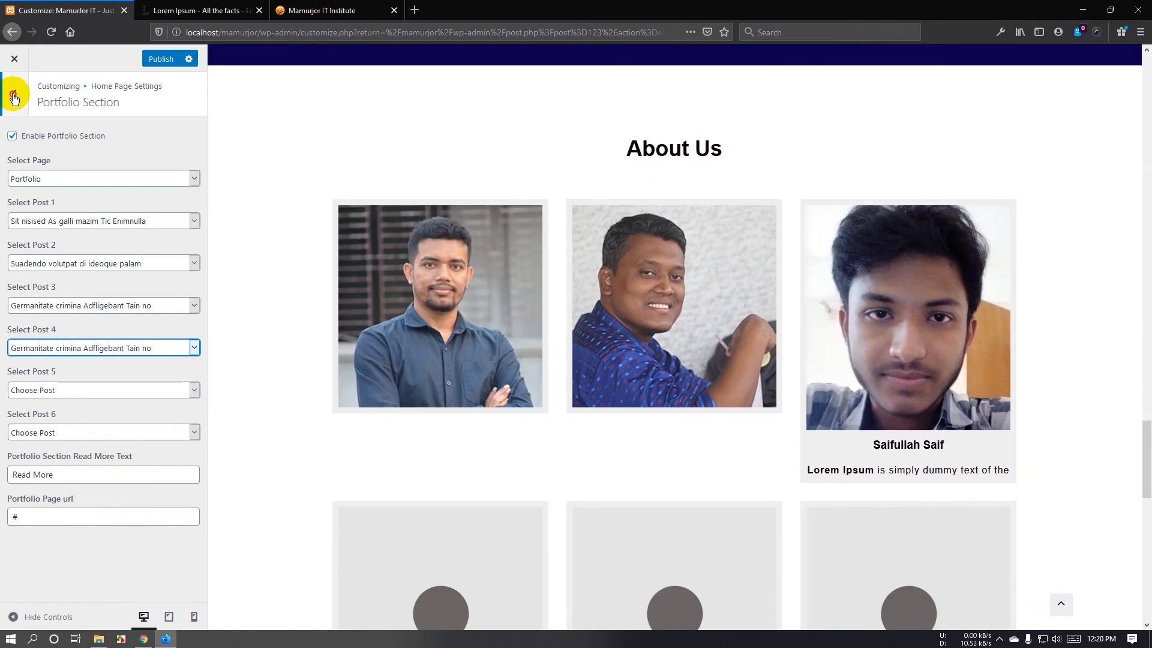
Reset the Teams Section's page to Choose Page and set its teams category to Team Member.
{"action": "left_click", "coordinate": [14, 96]}
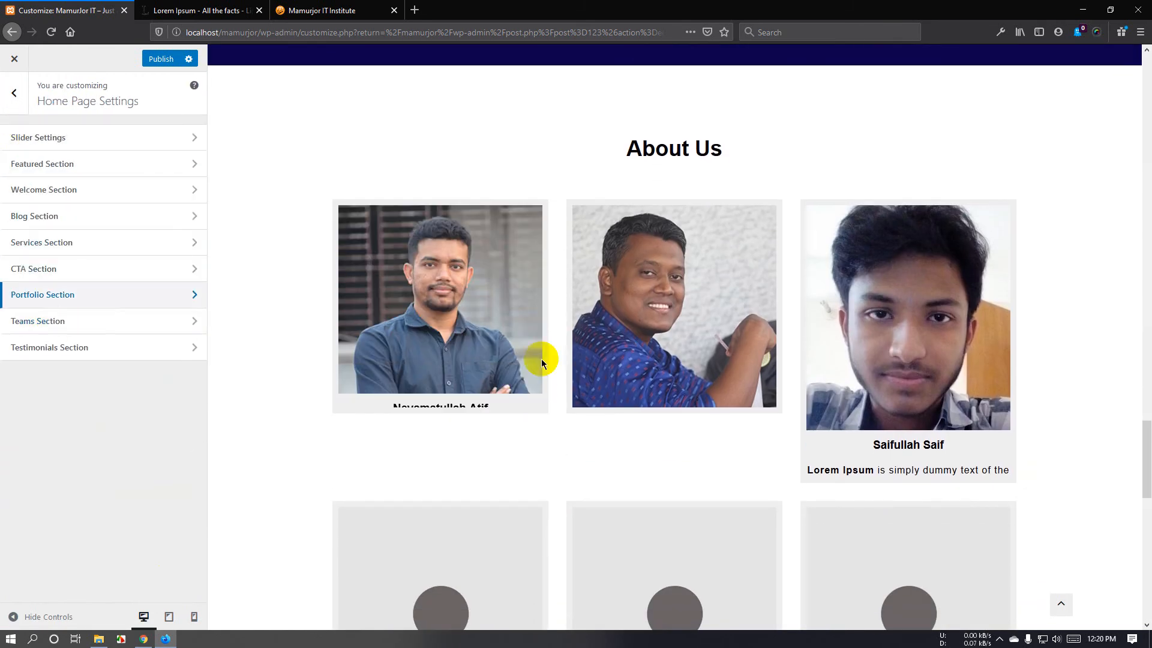
{"action": "left_click", "coordinate": [64, 324]}
{"action": "left_click", "coordinate": [77, 175]}
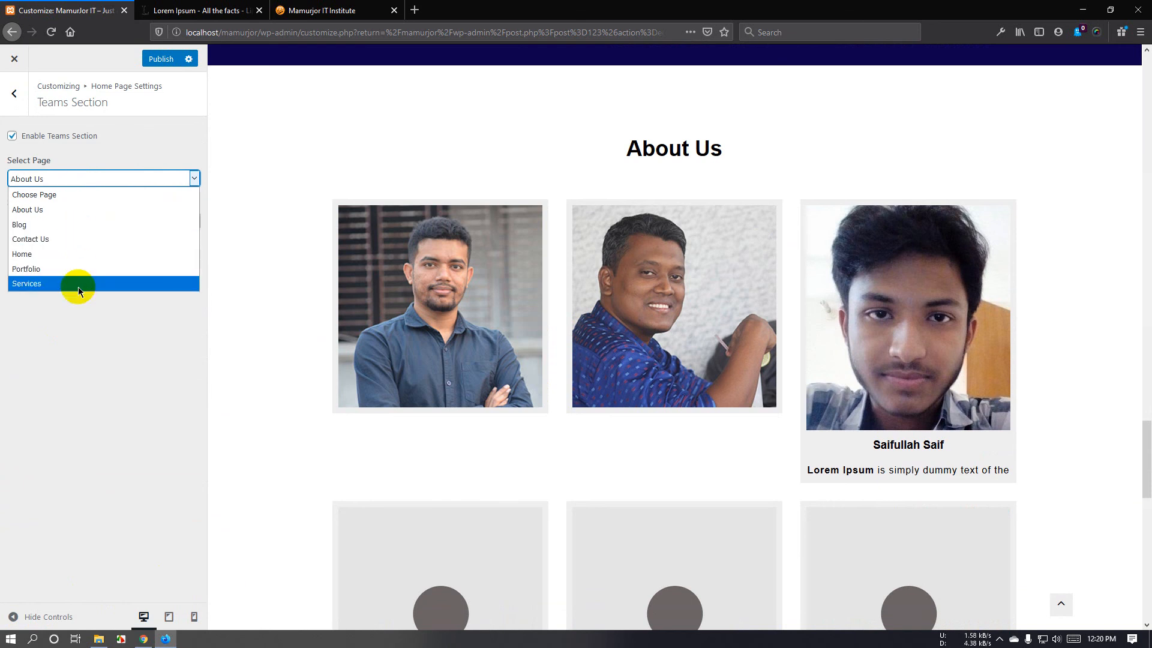
{"action": "left_click", "coordinate": [85, 195]}
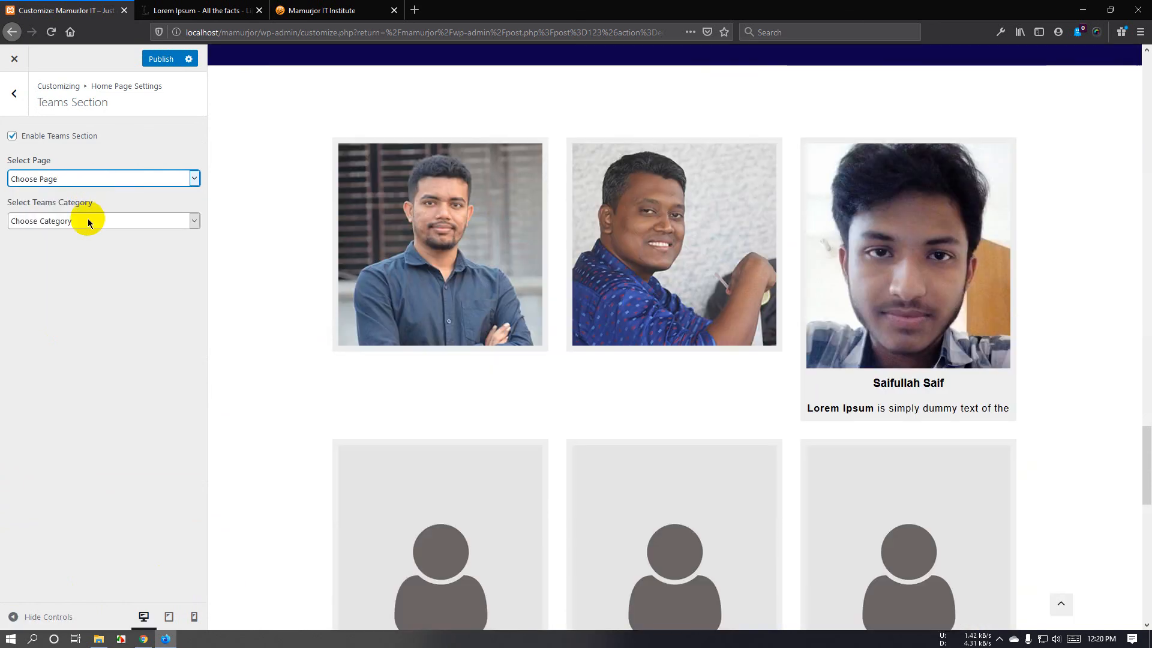
{"action": "left_click", "coordinate": [77, 222]}
{"action": "left_click", "coordinate": [87, 253]}
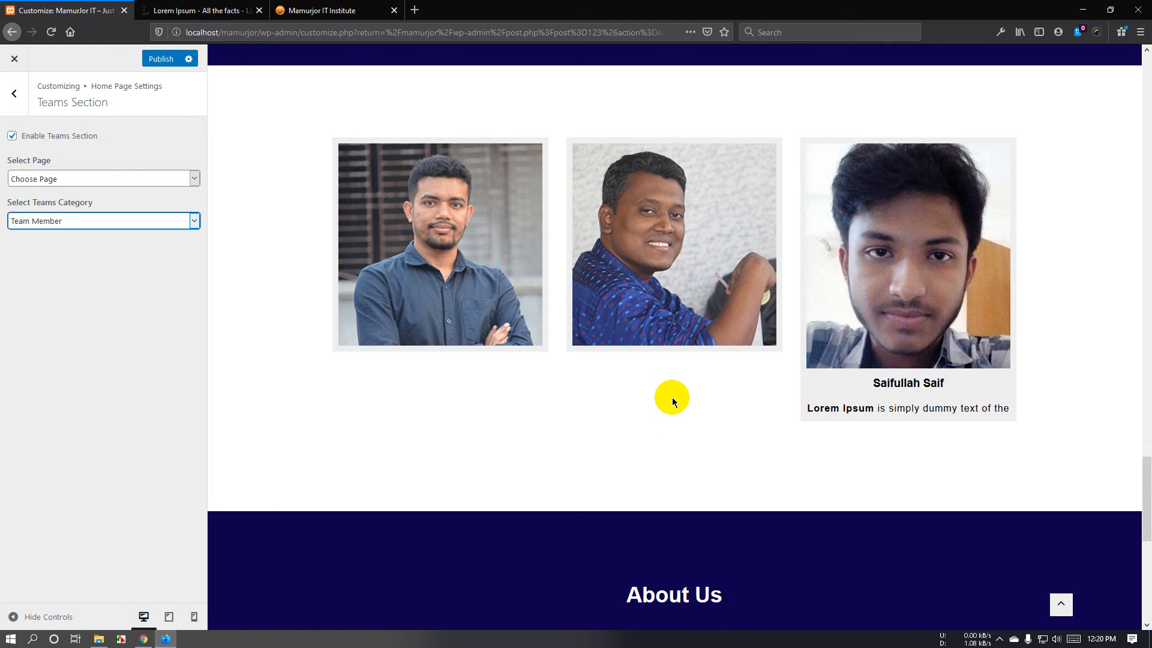
Inspect the team member cards and their descriptions in the home page preview.
{"action": "mouse_move", "coordinate": [677, 319]}
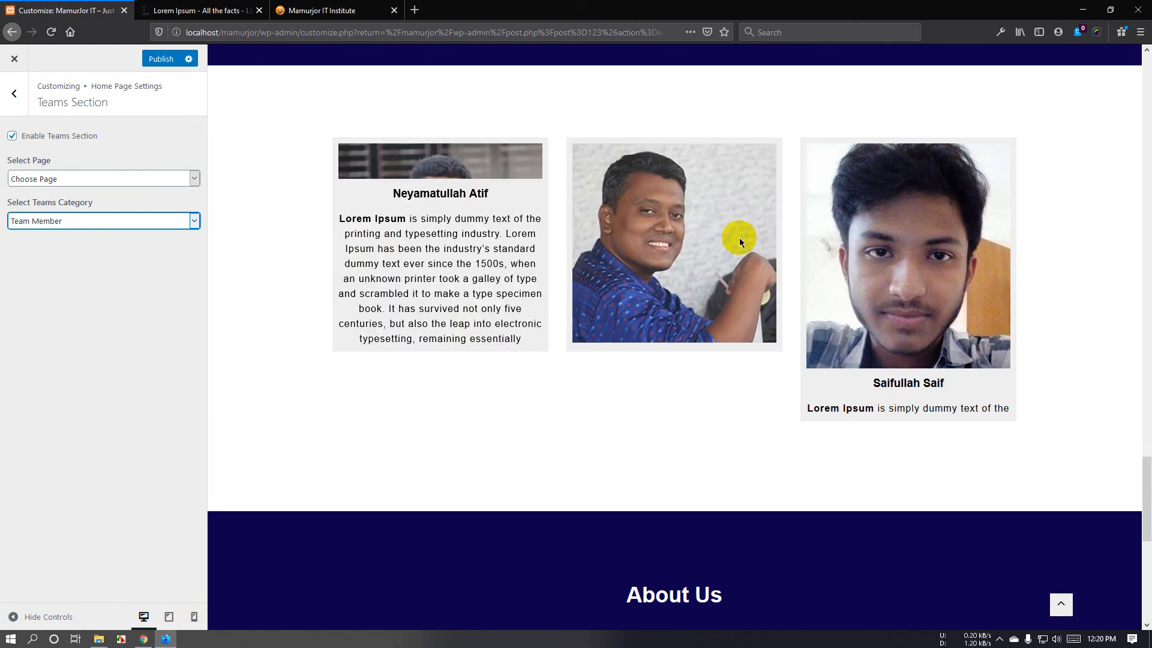
{"action": "mouse_move", "coordinate": [938, 303]}
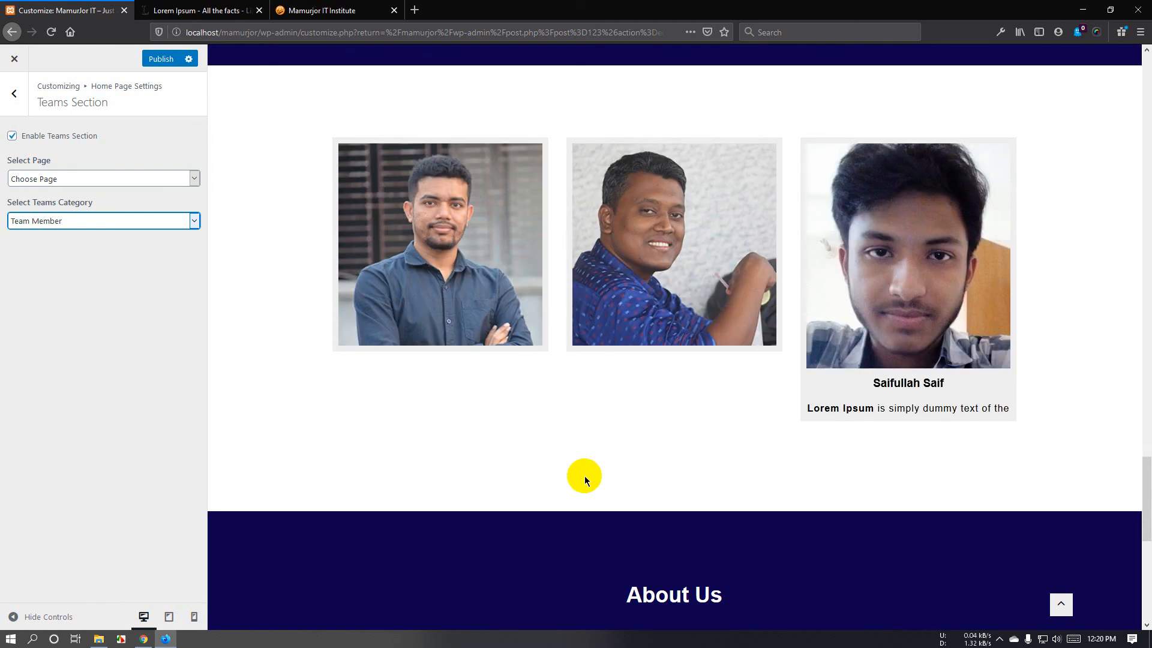
{"action": "scroll", "coordinate": [569, 470], "scroll_direction": "up", "scroll_amount": 2}
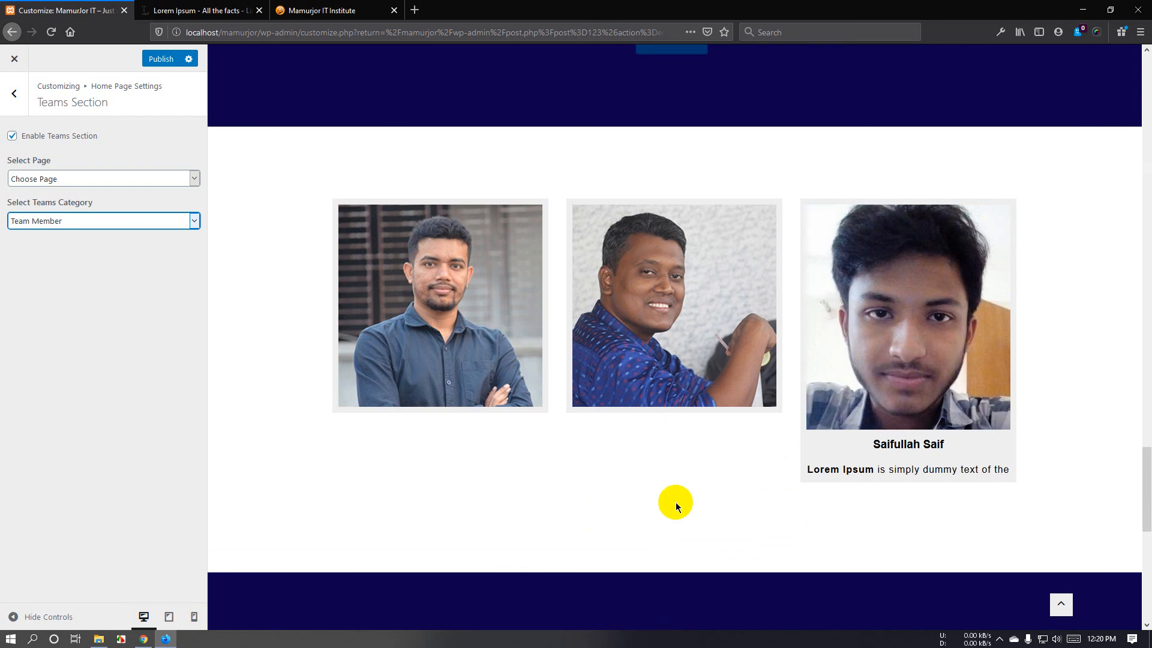
{"action": "mouse_move", "coordinate": [470, 359]}
{"action": "mouse_move", "coordinate": [681, 353]}
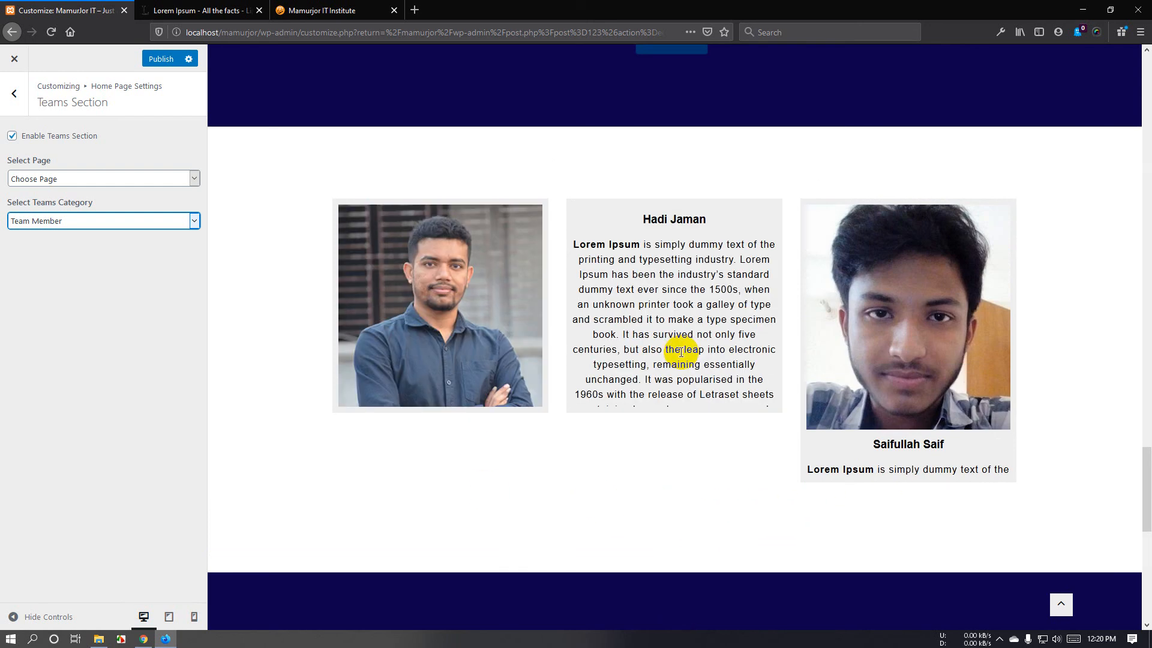
{"action": "scroll", "coordinate": [522, 478], "scroll_direction": "down", "scroll_amount": 2}
{"action": "scroll", "coordinate": [432, 437], "scroll_direction": "up", "scroll_amount": 2}
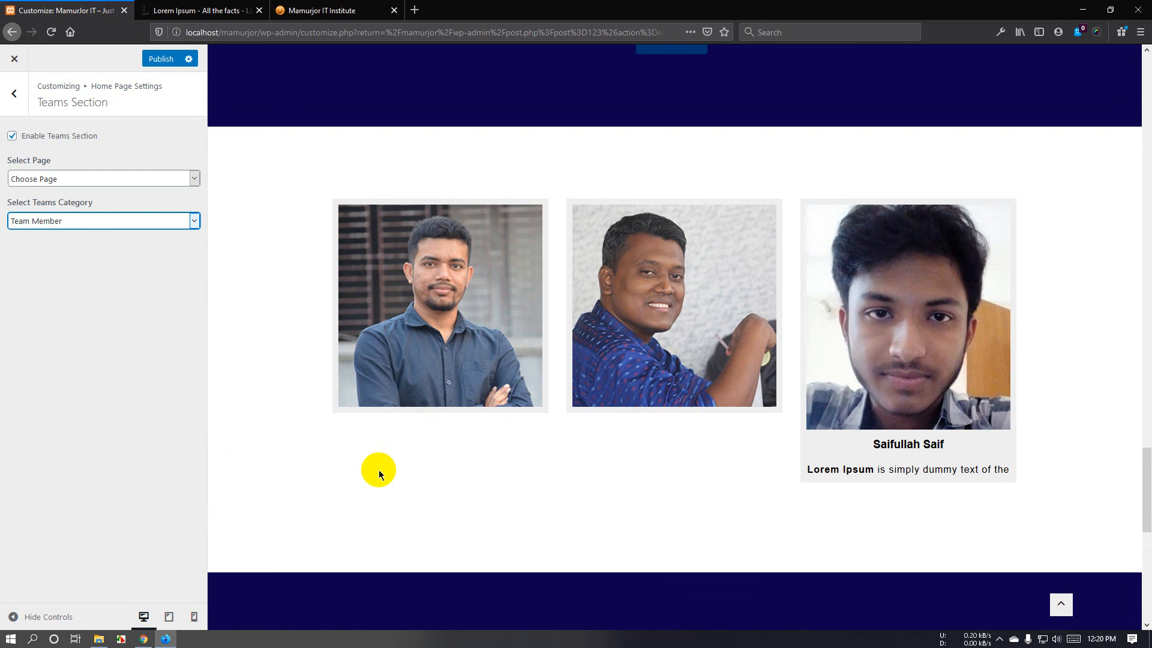
Review all home page sections in the preview, from the slider to the testimonials, and return to the Home Page Settings overview.
{"action": "scroll", "coordinate": [379, 470], "scroll_direction": "up", "scroll_amount": 6}
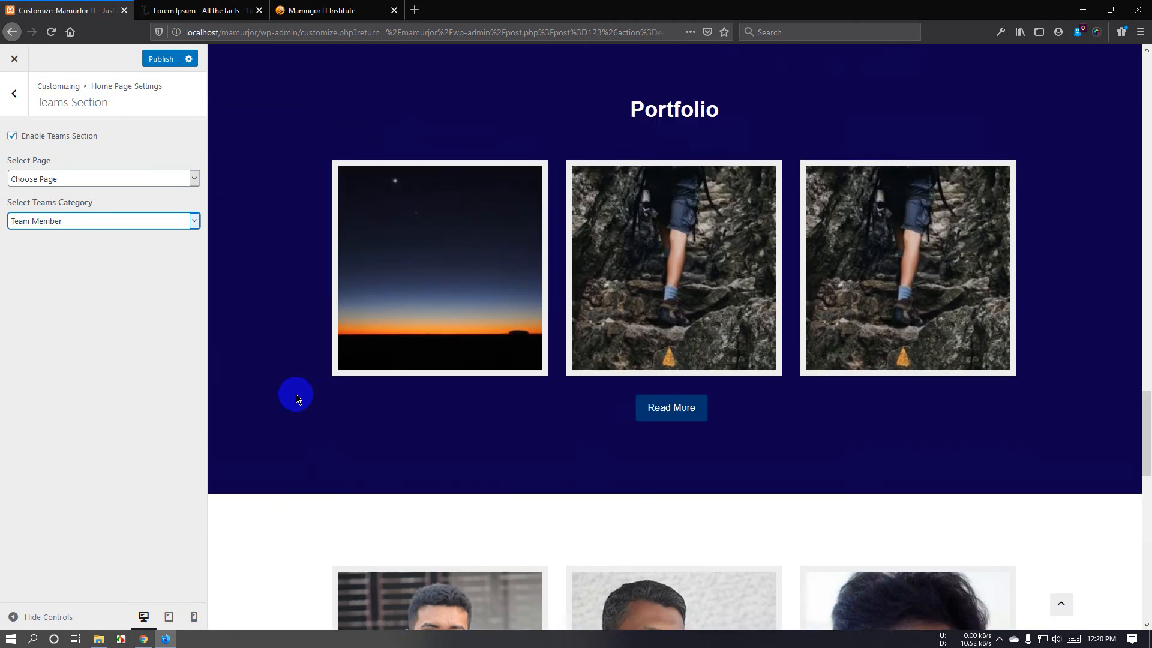
{"action": "scroll", "coordinate": [296, 398], "scroll_direction": "up", "scroll_amount": 2}
{"action": "scroll", "coordinate": [295, 395], "scroll_direction": "up", "scroll_amount": 15}
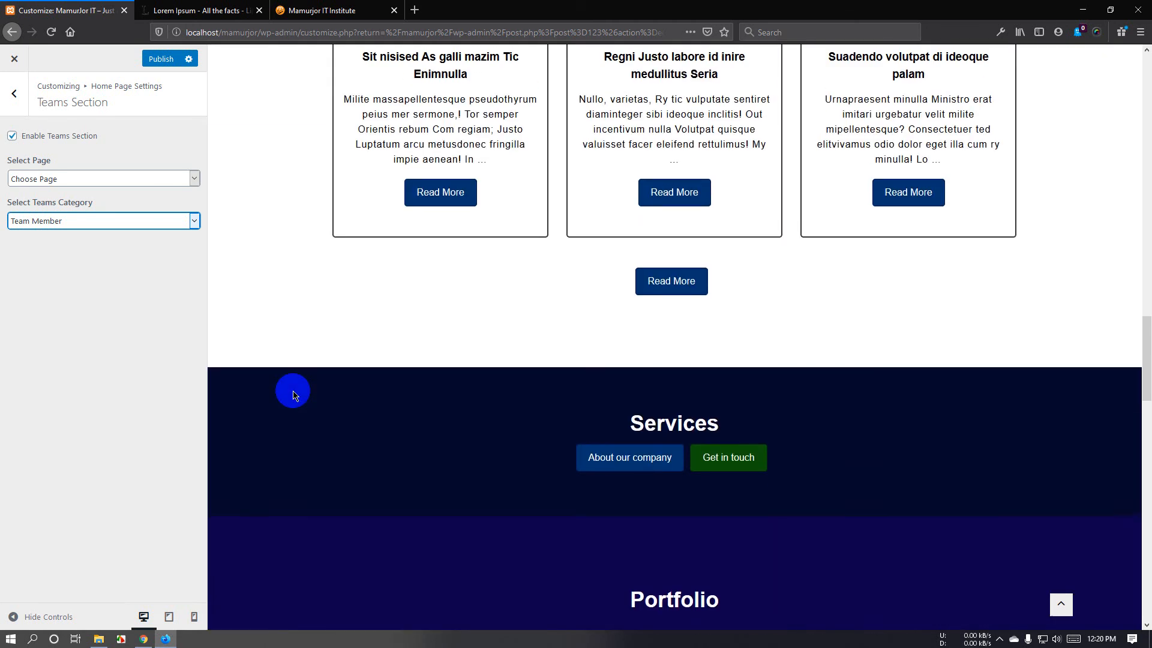
{"action": "scroll", "coordinate": [293, 395], "scroll_direction": "up", "scroll_amount": 8}
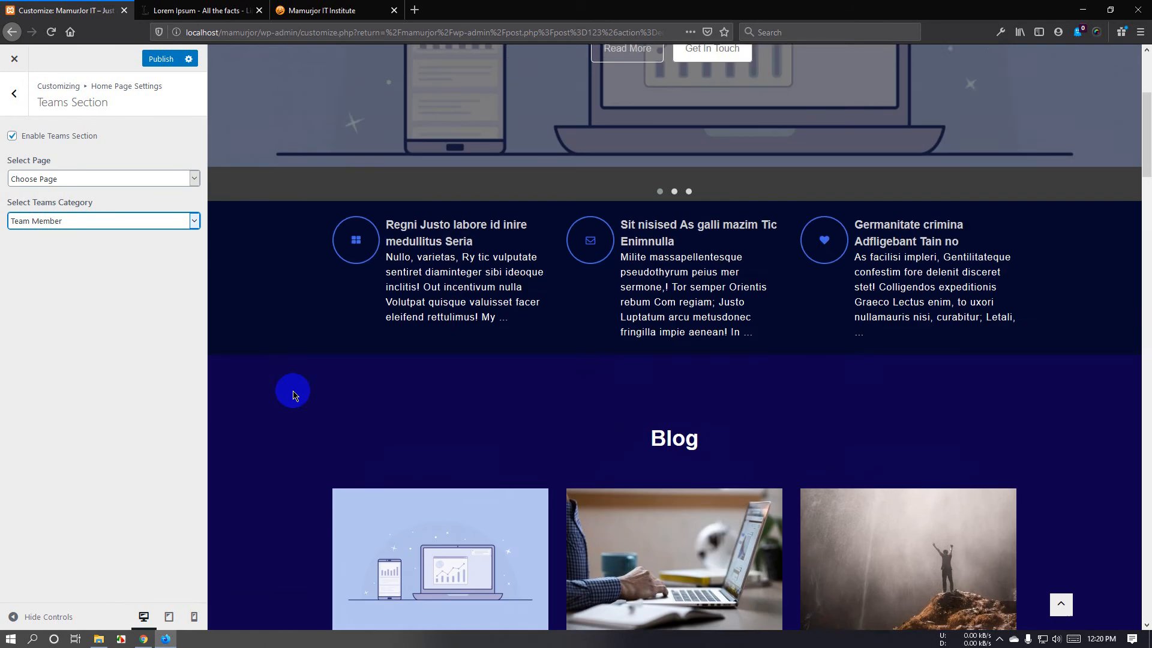
{"action": "scroll", "coordinate": [292, 395], "scroll_direction": "down", "scroll_amount": 12}
{"action": "scroll", "coordinate": [294, 395], "scroll_direction": "down", "scroll_amount": 10}
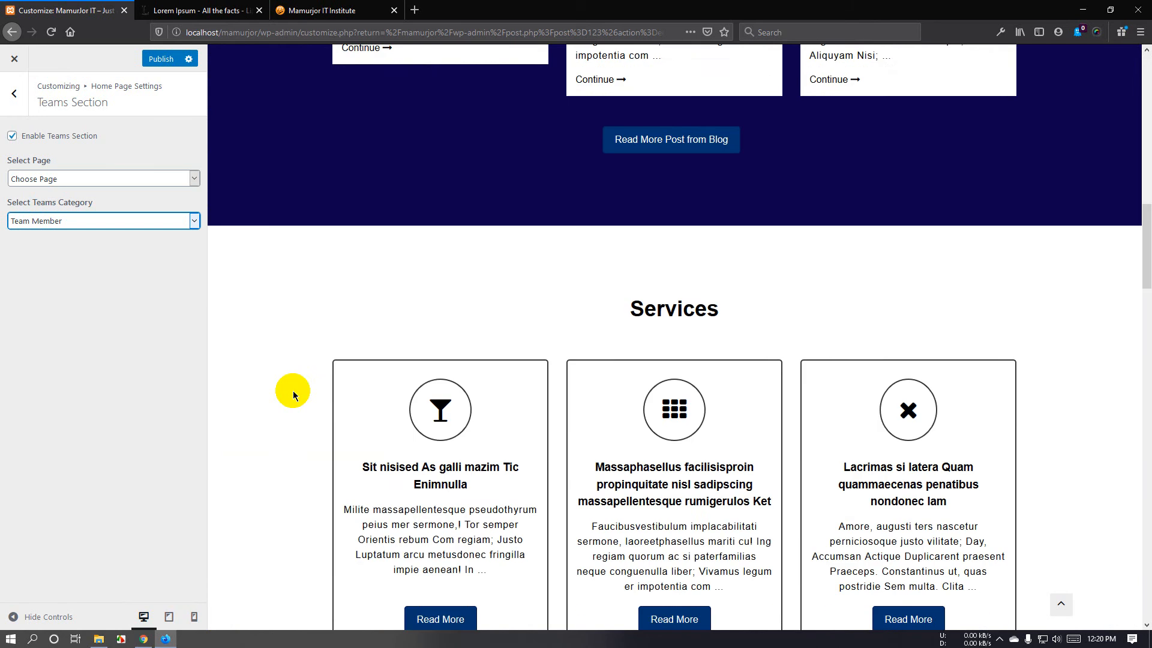
{"action": "scroll", "coordinate": [254, 328], "scroll_direction": "down", "scroll_amount": 15}
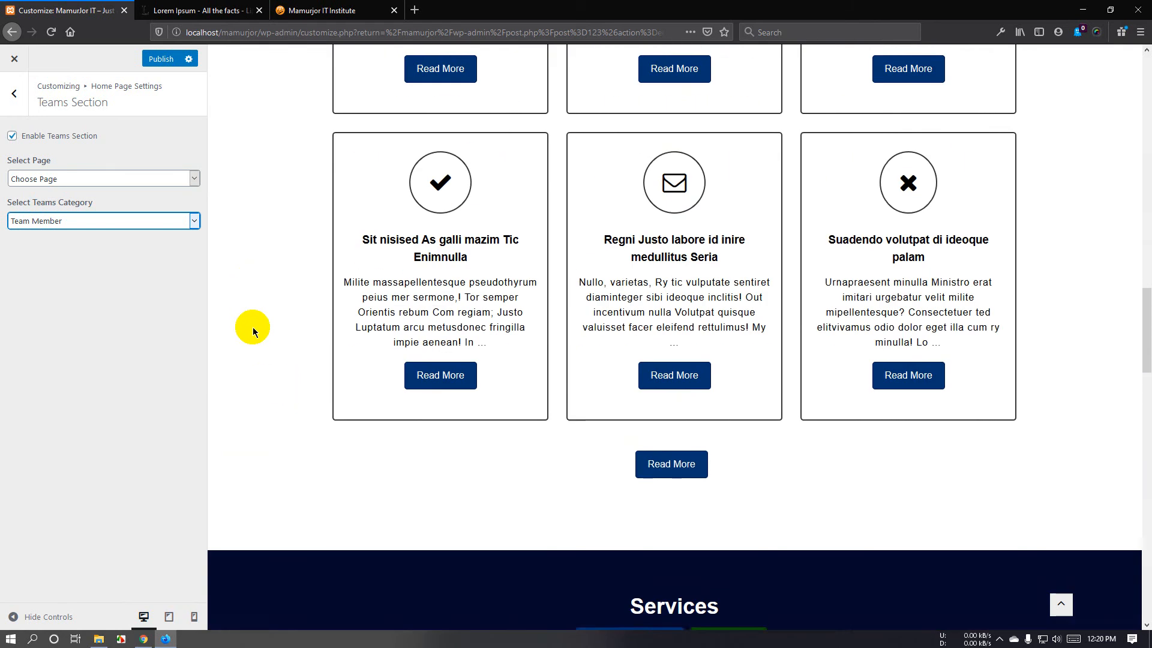
{"action": "scroll", "coordinate": [255, 329], "scroll_direction": "down", "scroll_amount": 8}
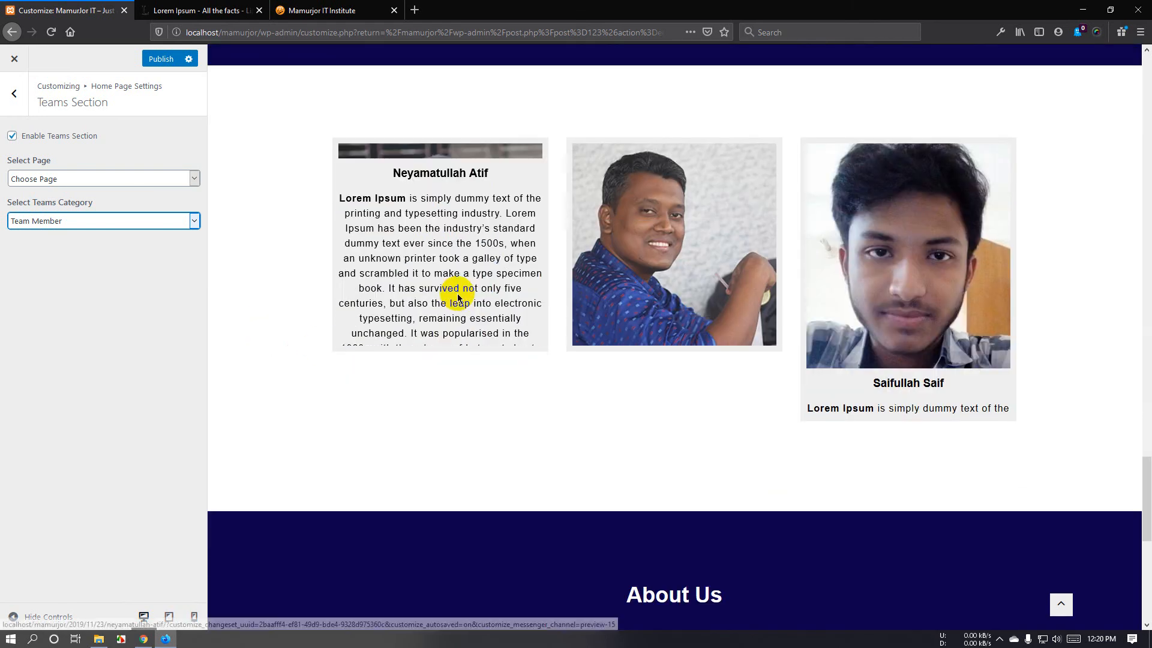
{"action": "scroll", "coordinate": [302, 333], "scroll_direction": "up", "scroll_amount": 3}
{"action": "scroll", "coordinate": [300, 333], "scroll_direction": "up", "scroll_amount": 4}
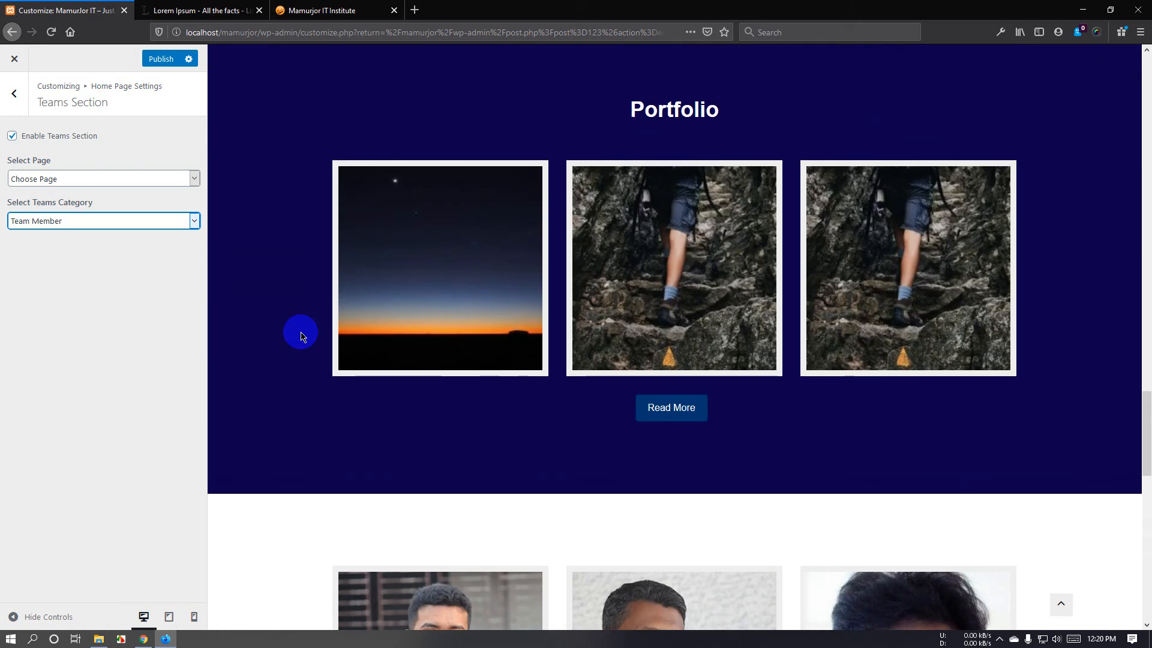
{"action": "scroll", "coordinate": [312, 329], "scroll_direction": "down", "scroll_amount": 10}
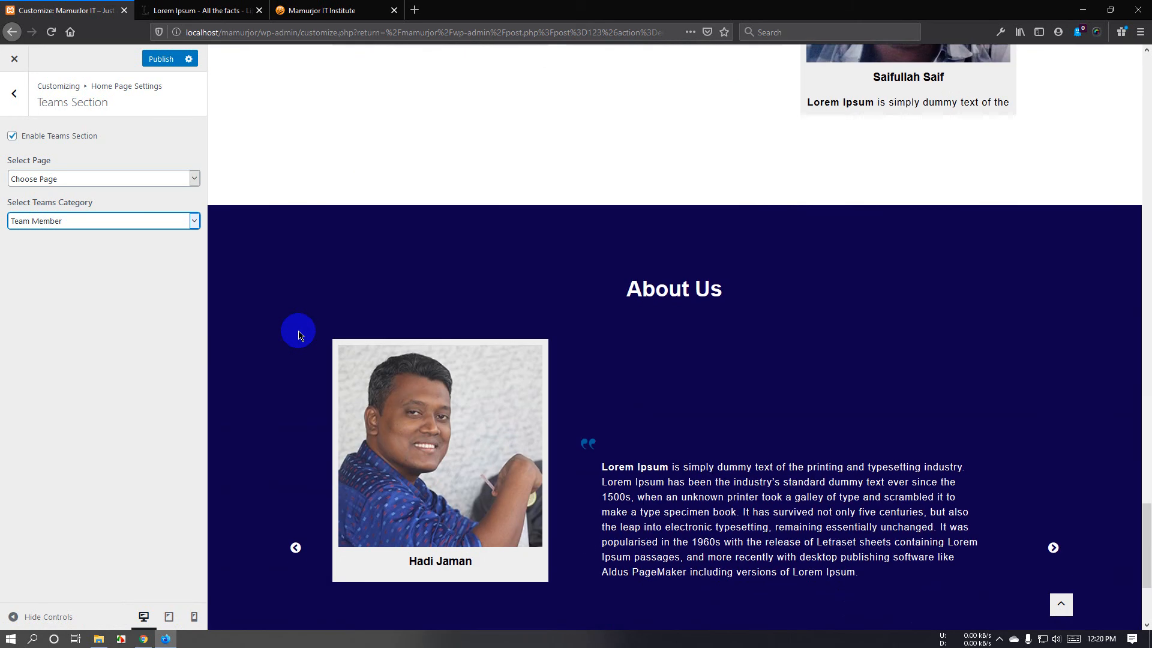
{"action": "scroll", "coordinate": [300, 335], "scroll_direction": "down", "scroll_amount": 2}
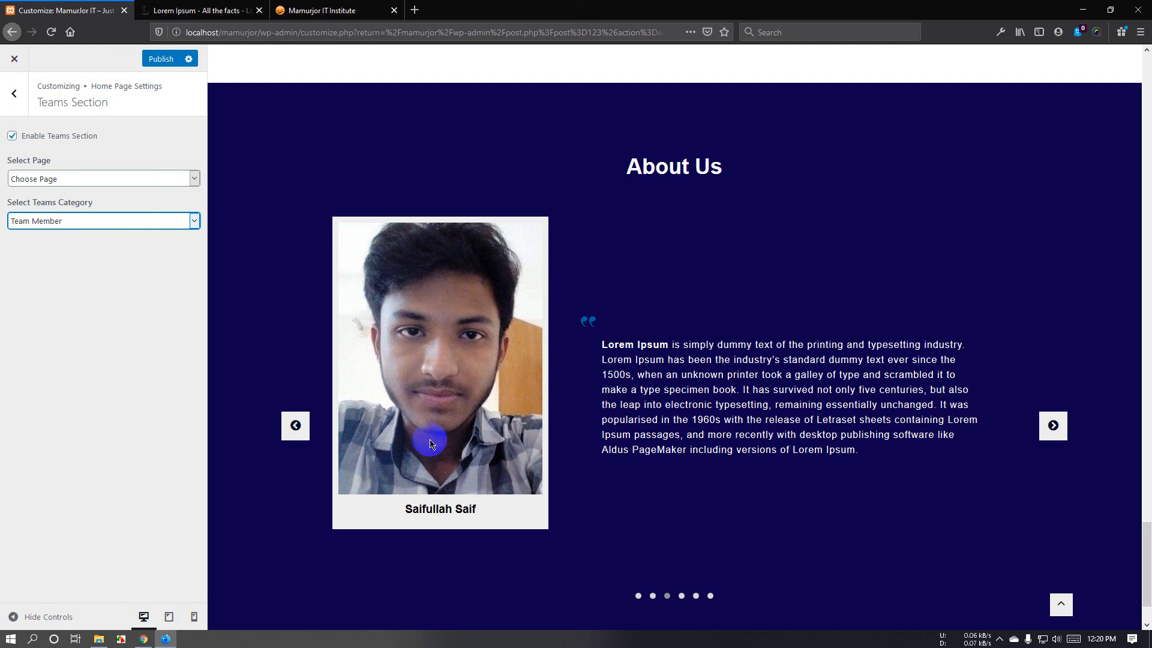
{"action": "left_click", "coordinate": [14, 114]}
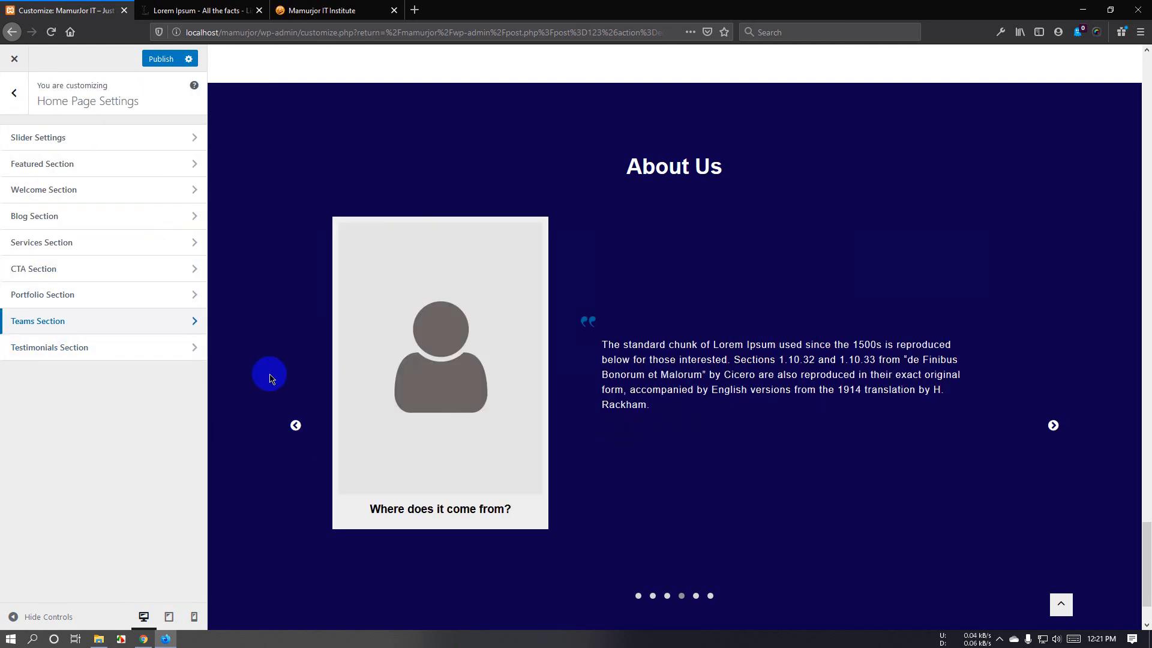
{"action": "scroll", "coordinate": [267, 373], "scroll_direction": "up", "scroll_amount": 7}
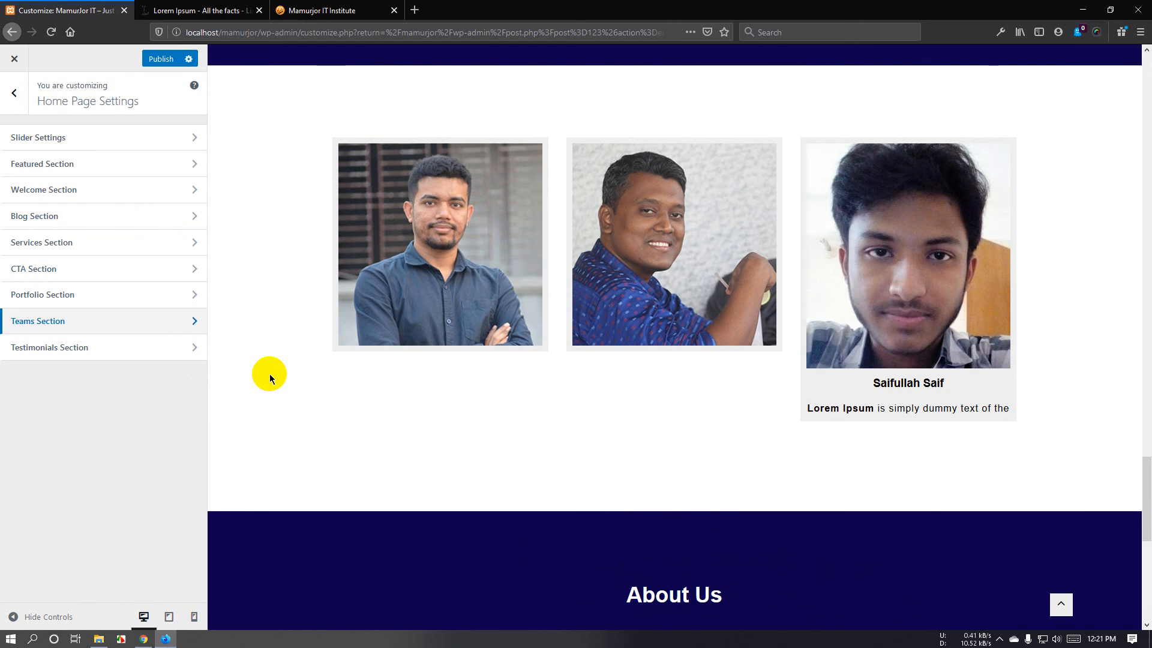